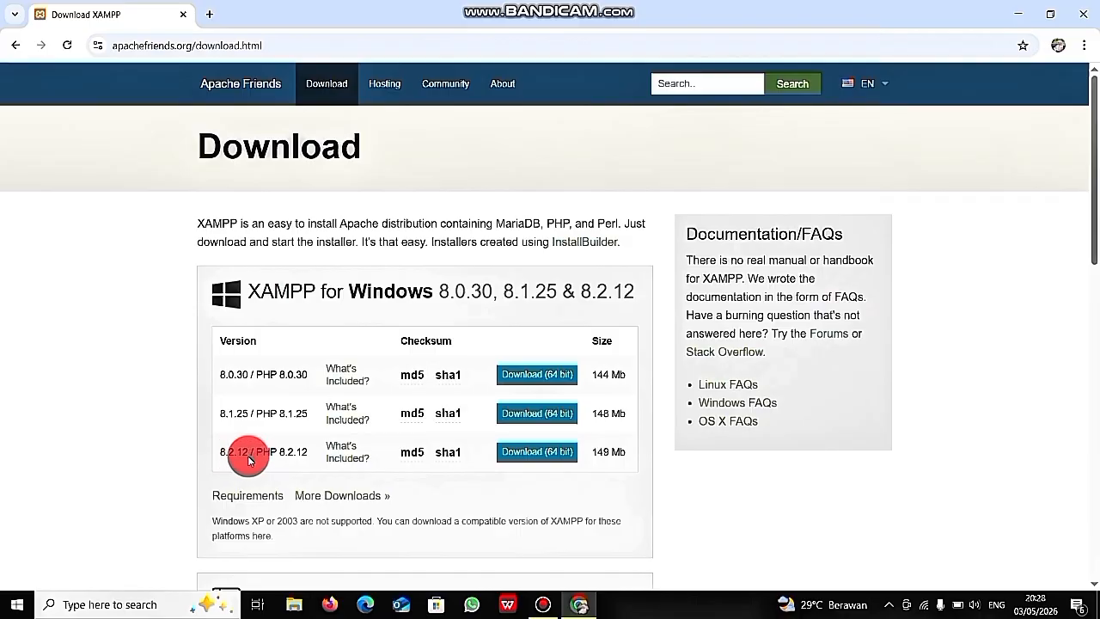
# - Download the 64-bit XAMPP 8.2.12 installer and confirm it is listed as Done
pyautogui.click(538, 454)
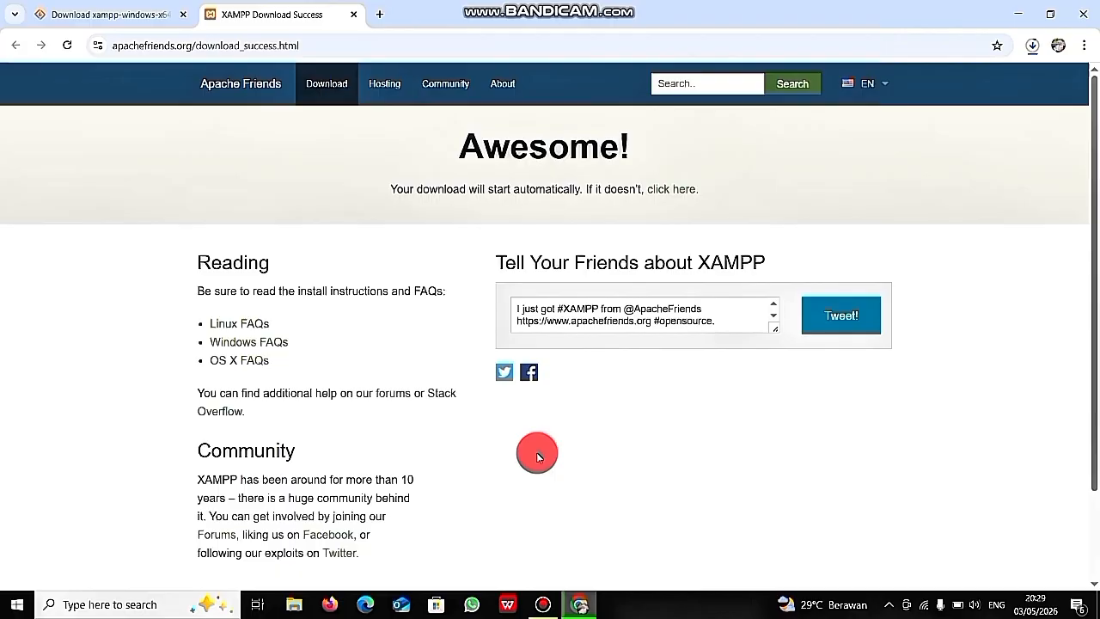
pyautogui.click(1032, 46)
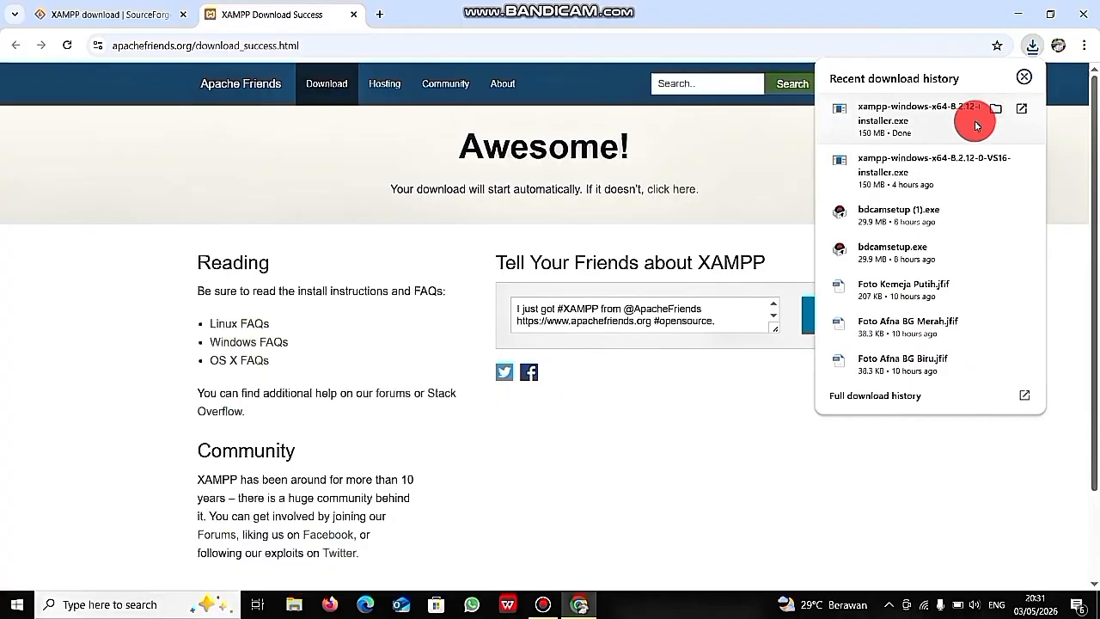
# - Run the xampp-windows-x64 installer from the Downloads folder
pyautogui.click(994, 110)
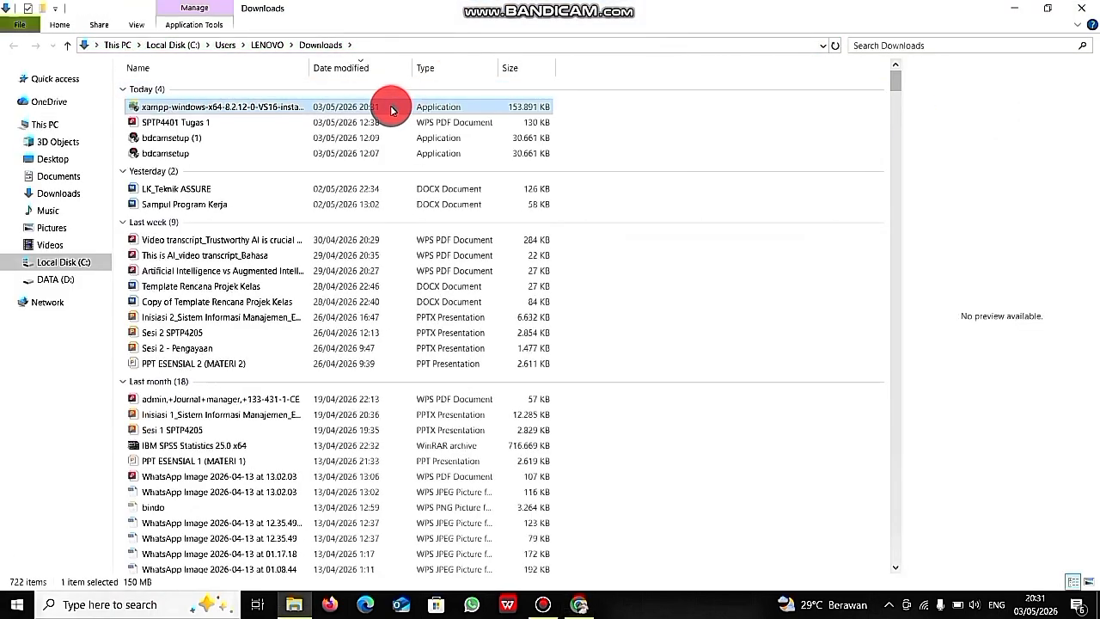
pyautogui.doubleClick(345, 107)
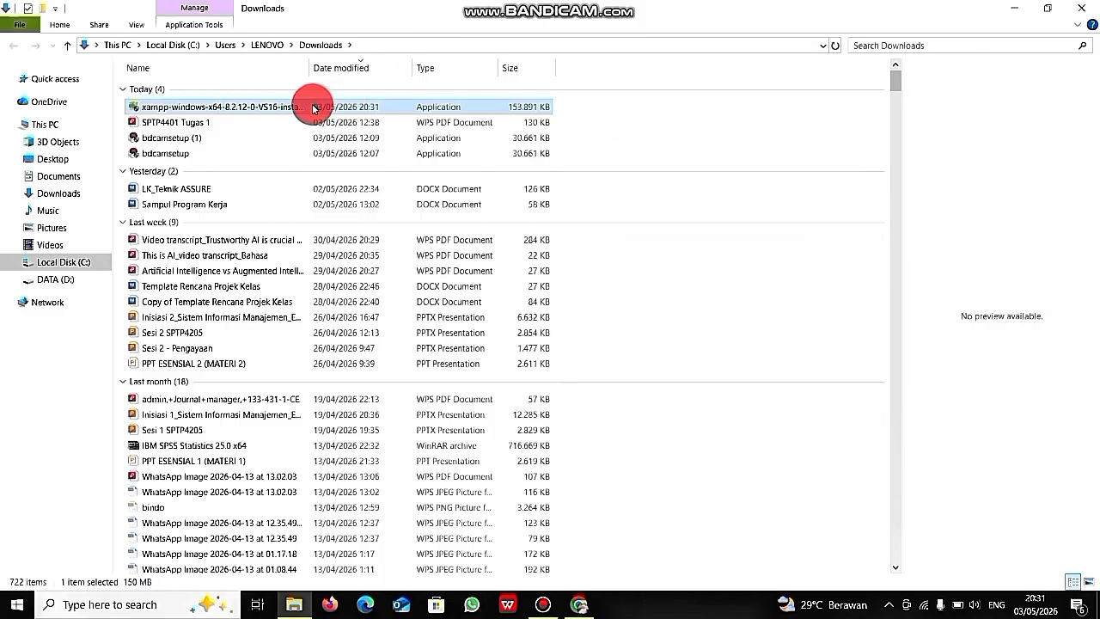
pyautogui.doubleClick(313, 107)
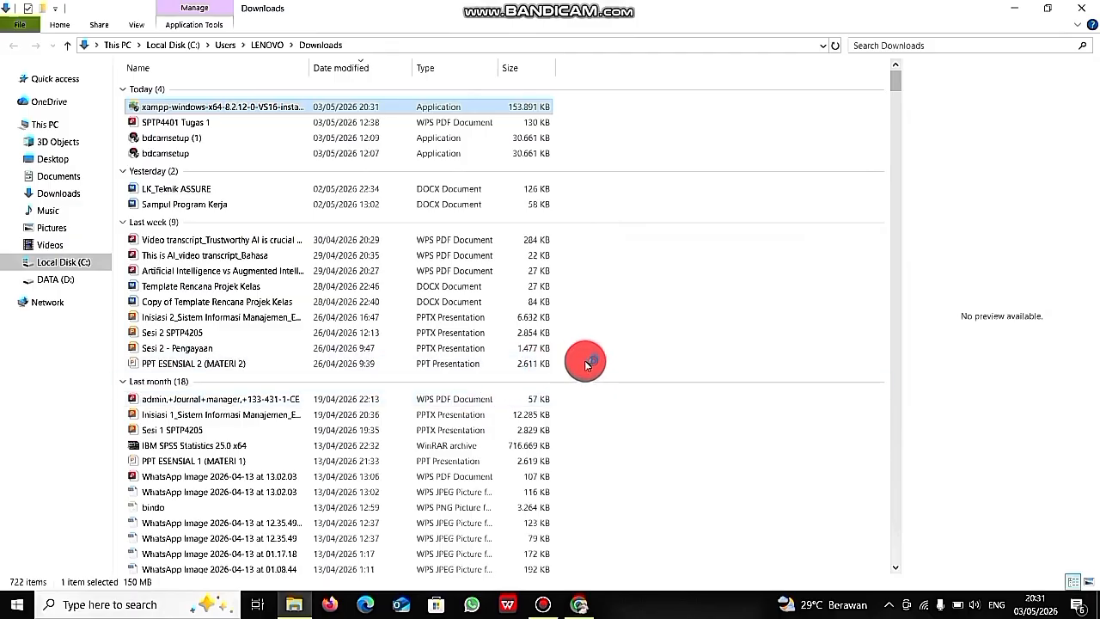
pyautogui.press('Return')
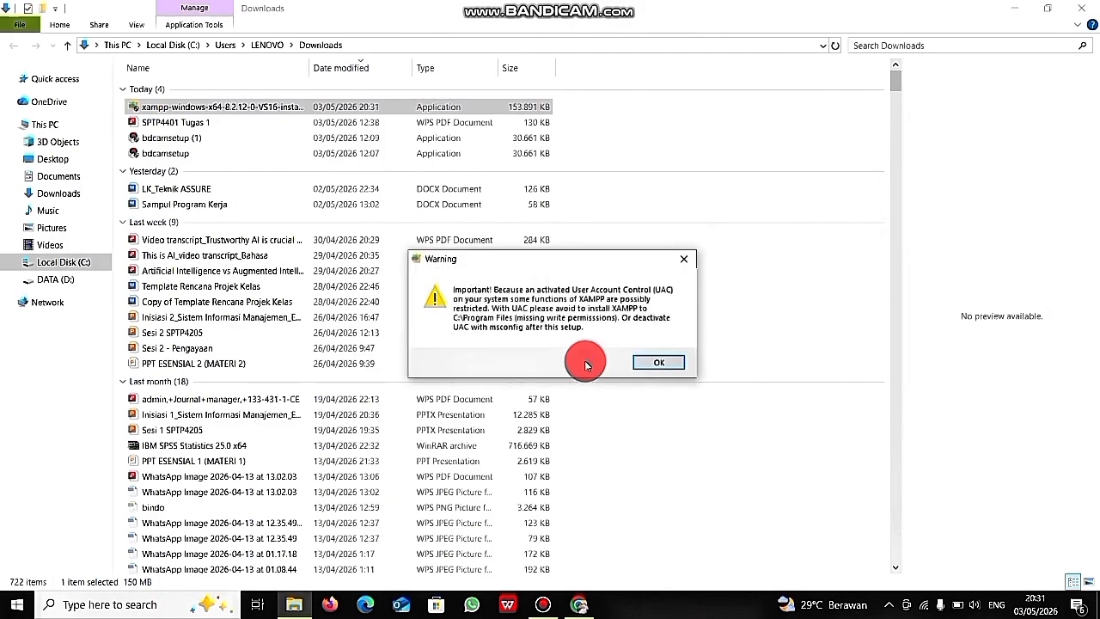
# - Dismiss the UAC warning and keep XAMPP's default components
pyautogui.click(658, 361)
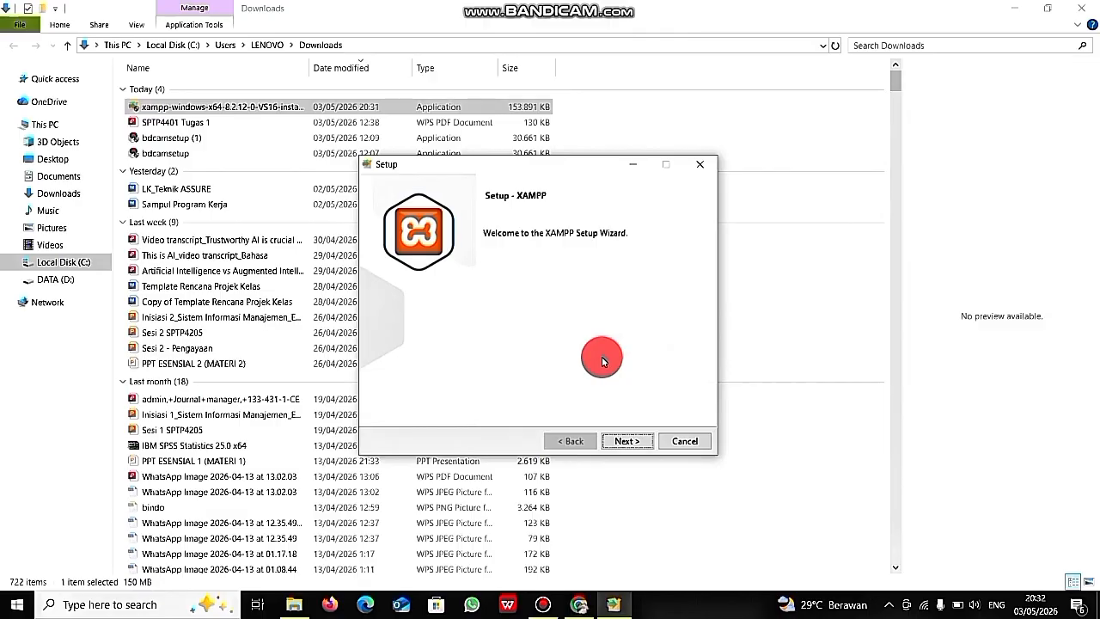
pyautogui.click(627, 441)
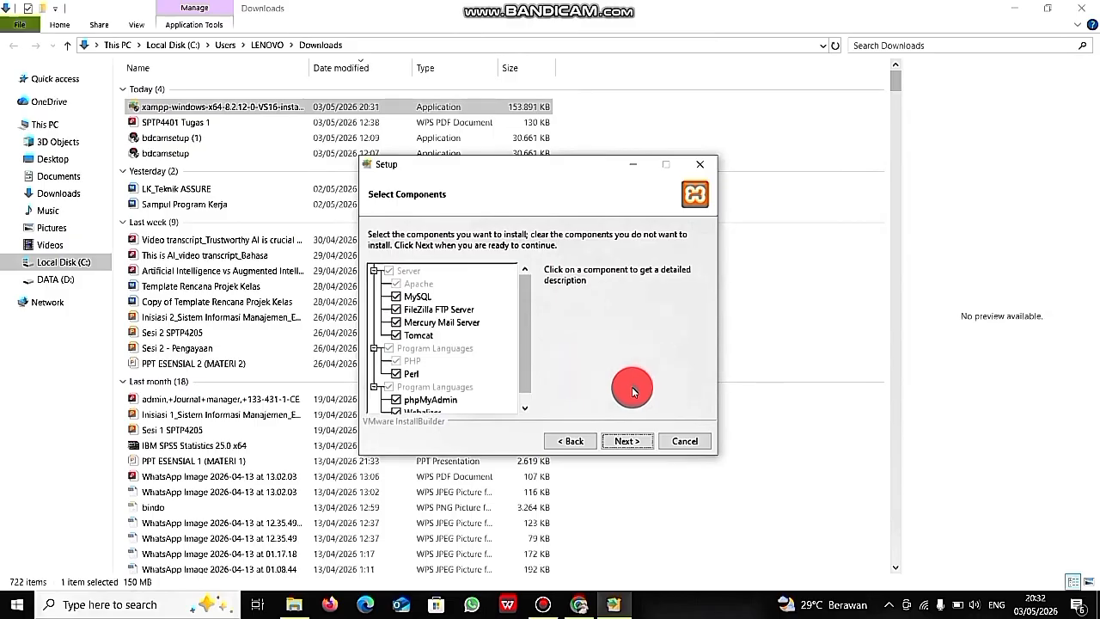
pyautogui.click(627, 440)
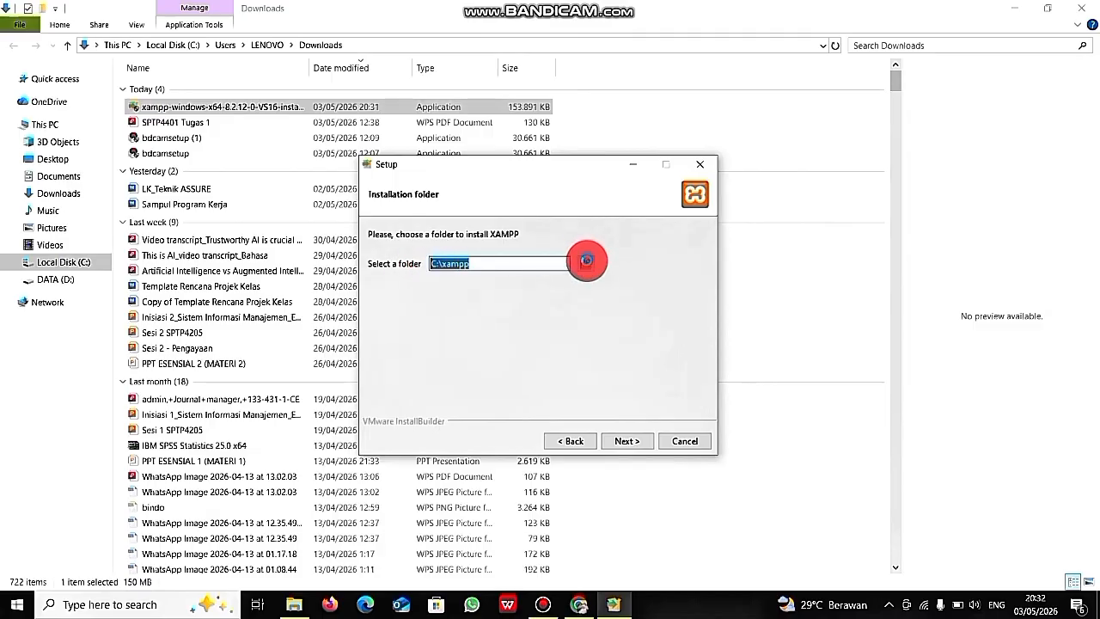
# - Keep C:\xampp as the install folder and English as the language, then start installing
pyautogui.click(587, 260)
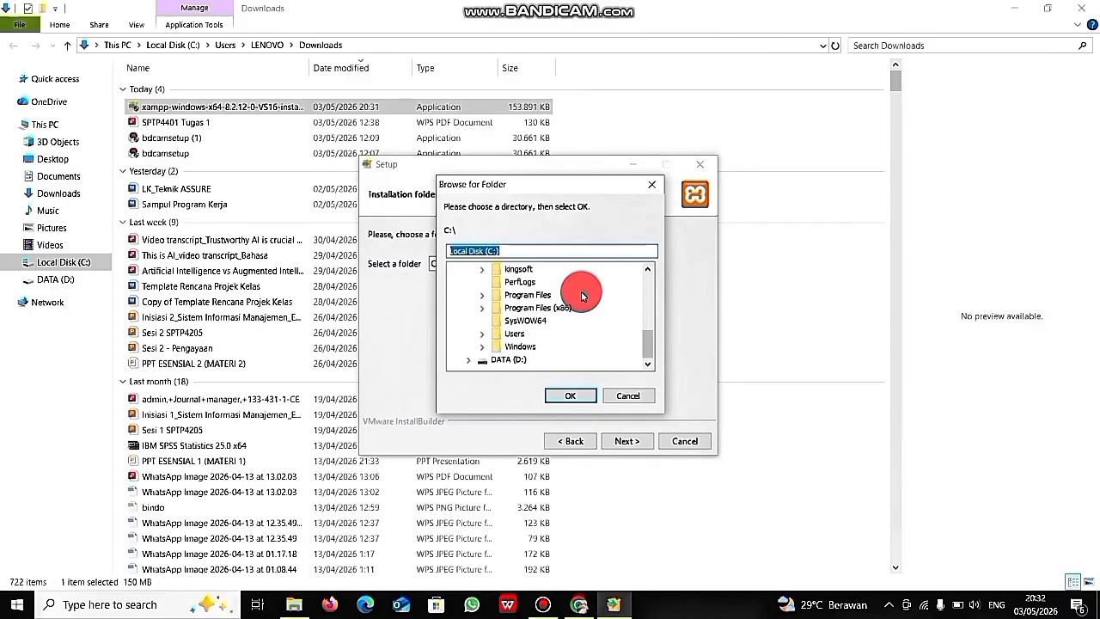
pyautogui.click(651, 183)
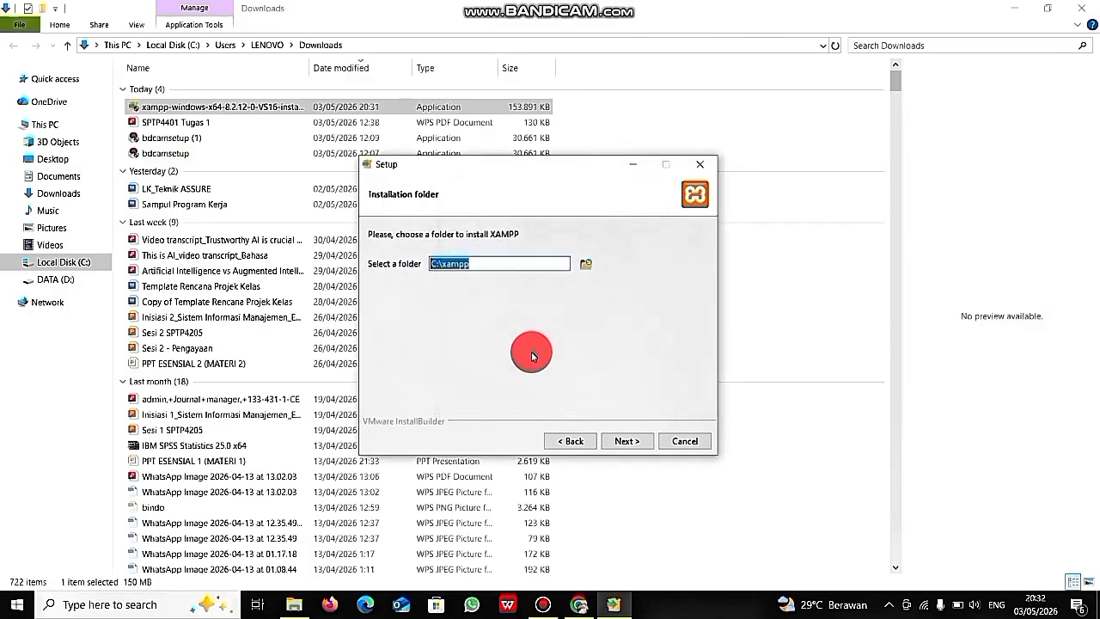
pyautogui.click(624, 441)
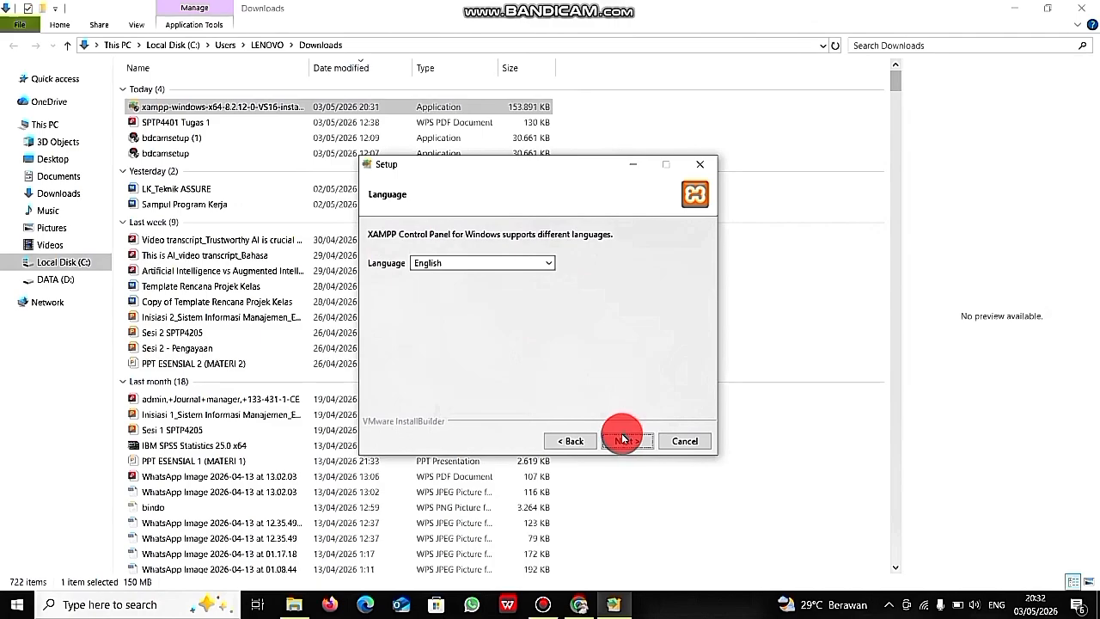
pyautogui.click(528, 265)
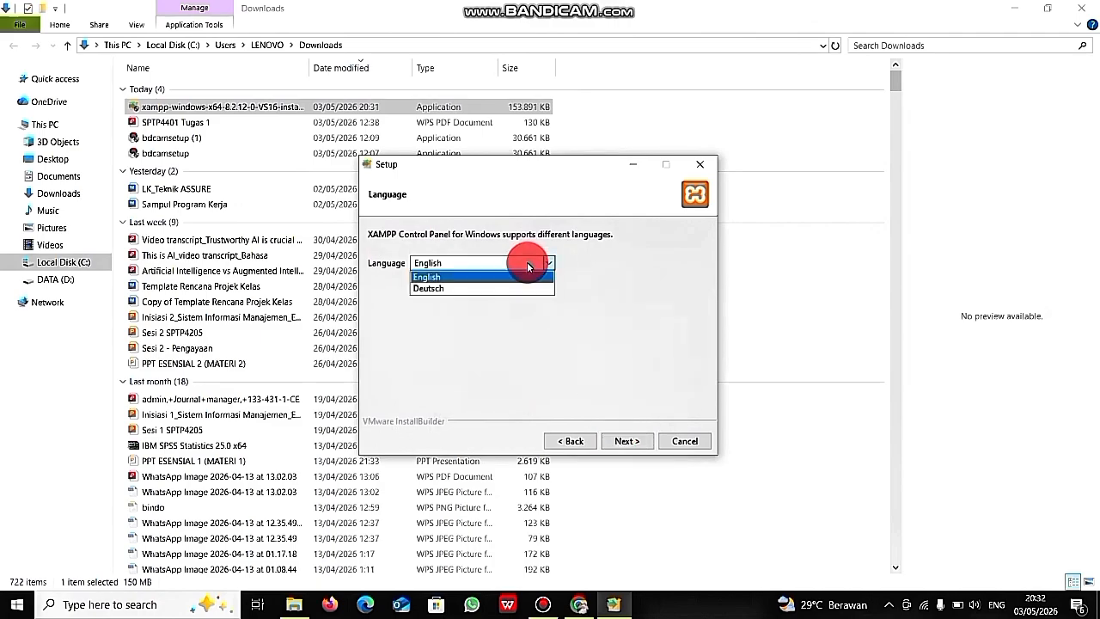
pyautogui.click(520, 277)
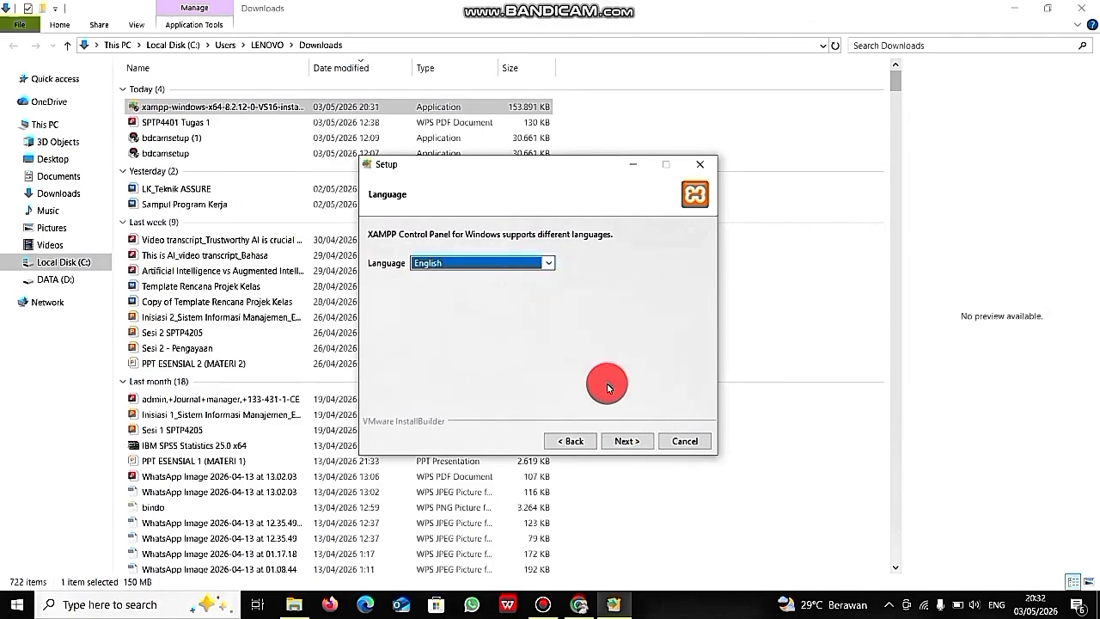
pyautogui.click(625, 441)
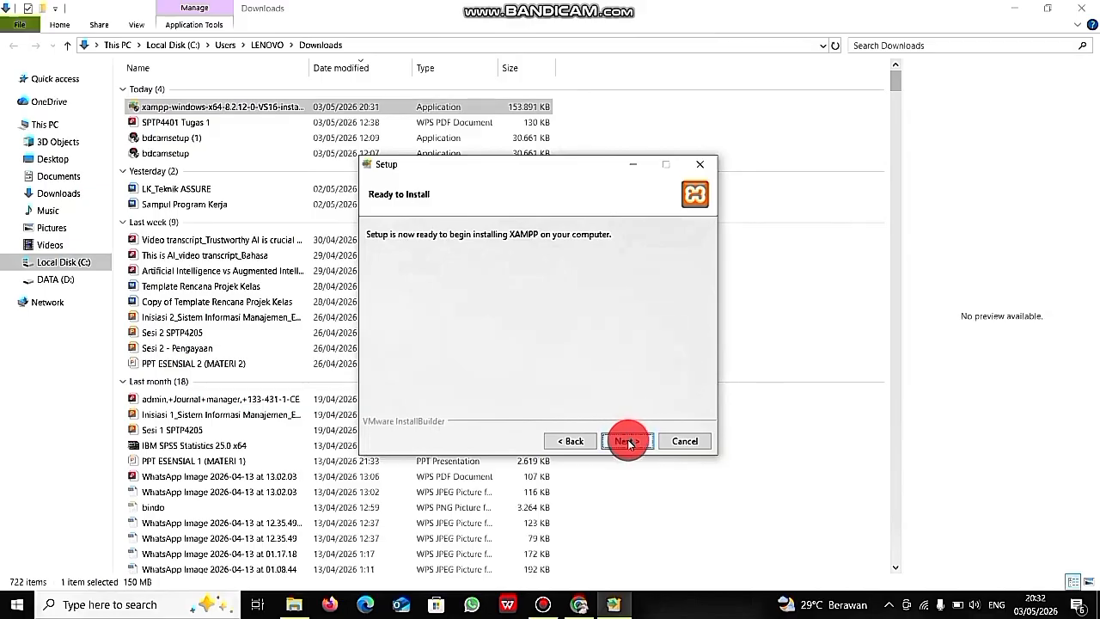
pyautogui.click(627, 440)
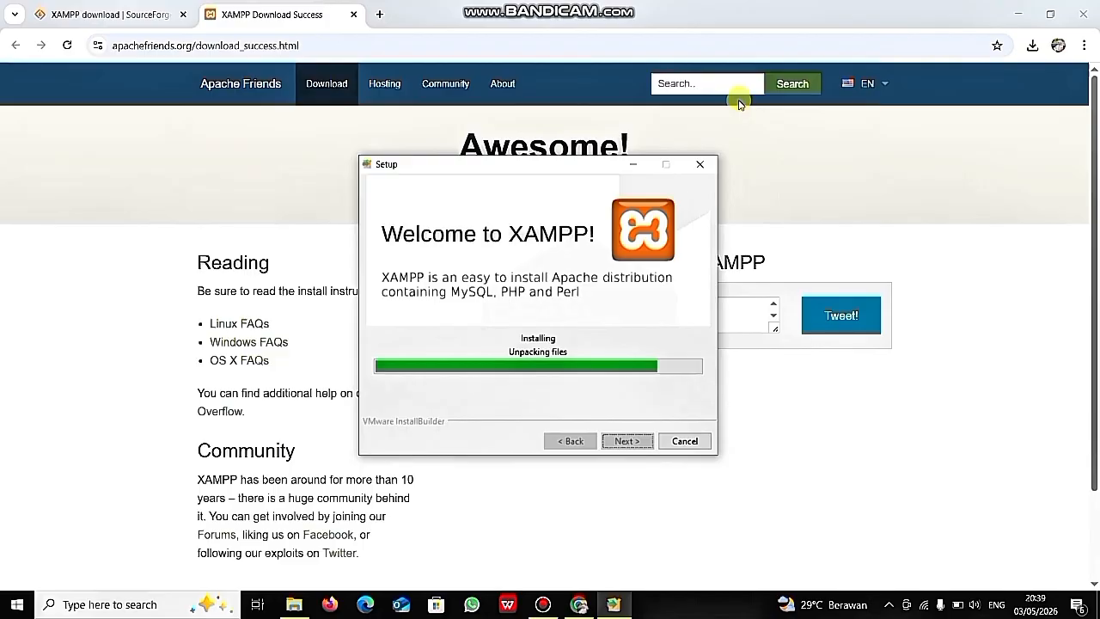
# - Move the browser aside while the XAMPP installation runs to completion
pyautogui.click(1019, 16)
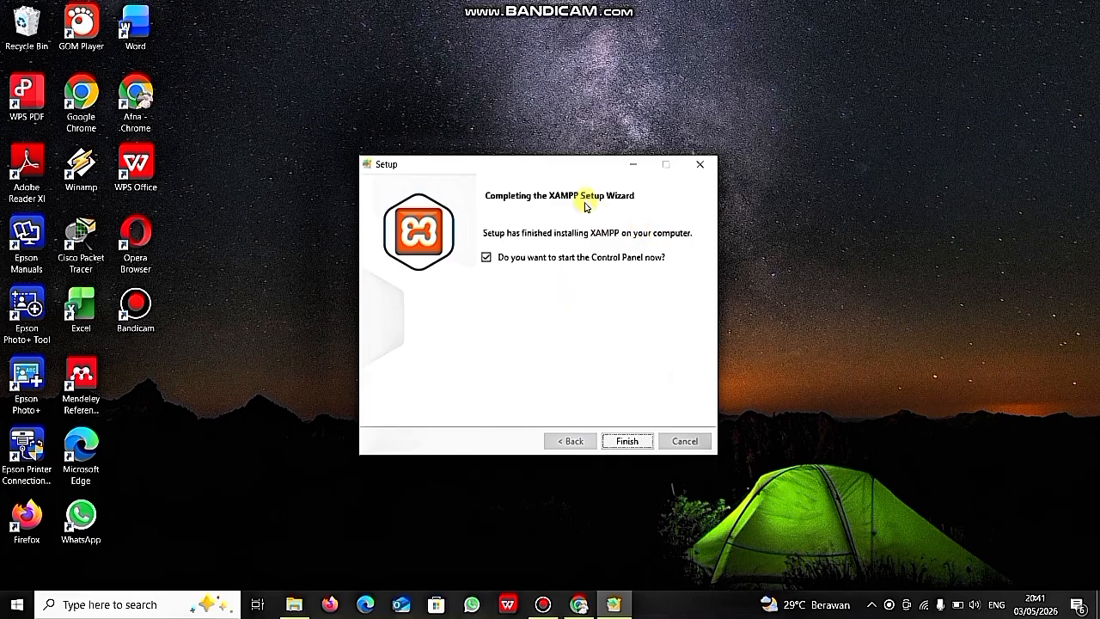
# - Finish setup, start Apache and MySQL in the Control Panel, and minimize it
pyautogui.click(627, 440)
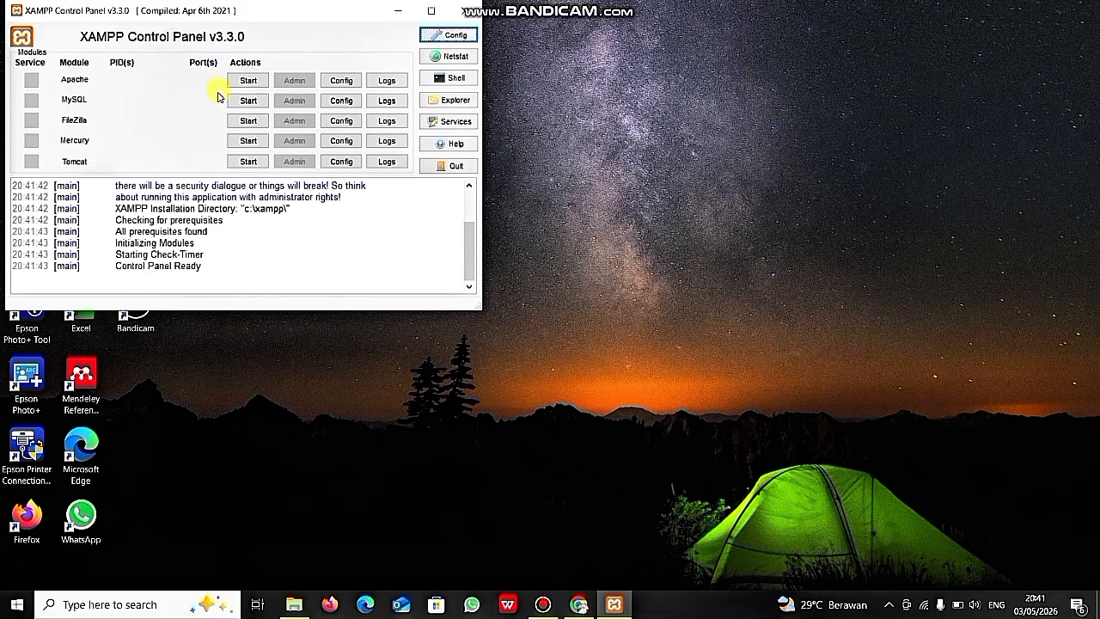
pyautogui.click(249, 82)
pyautogui.click(254, 101)
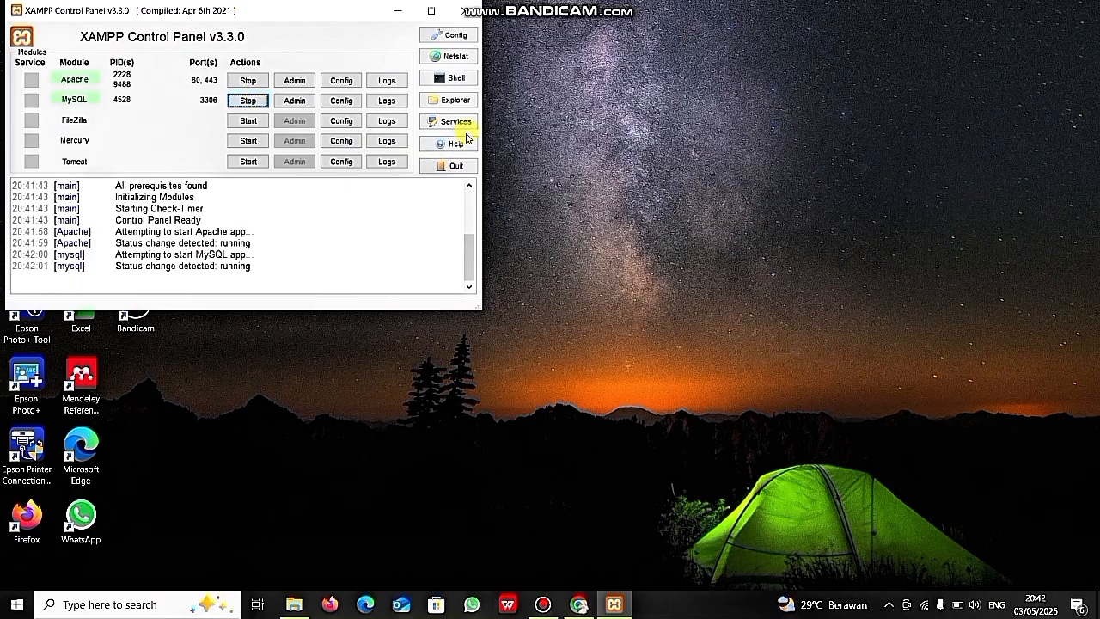
pyautogui.click(399, 12)
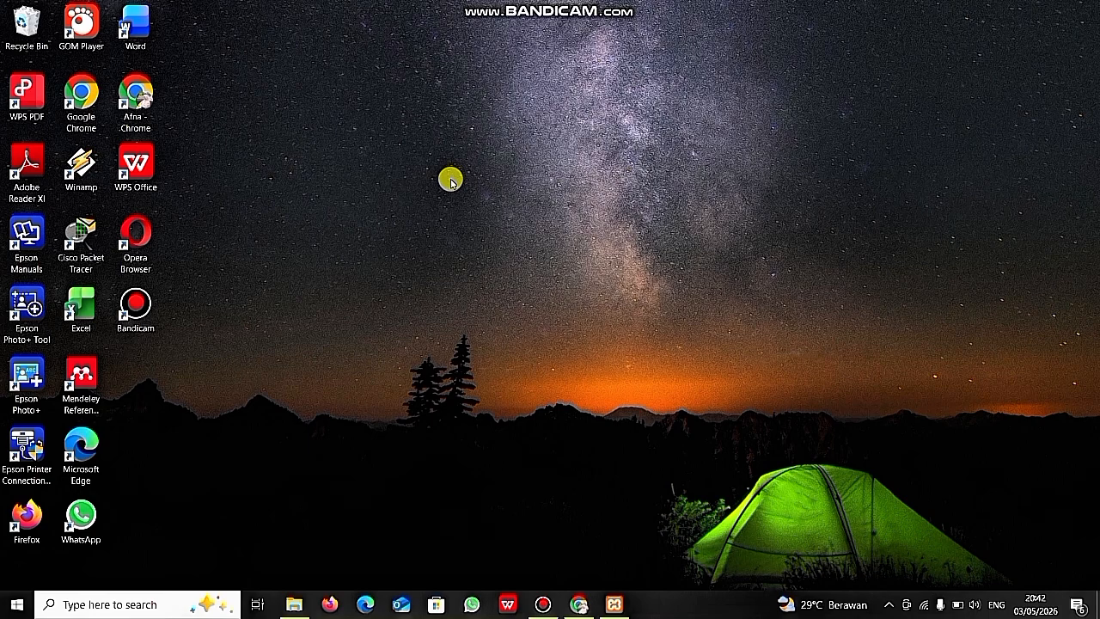
# - Open slims.web.id in a new Chrome window and maximize it
pyautogui.doubleClick(143, 101)
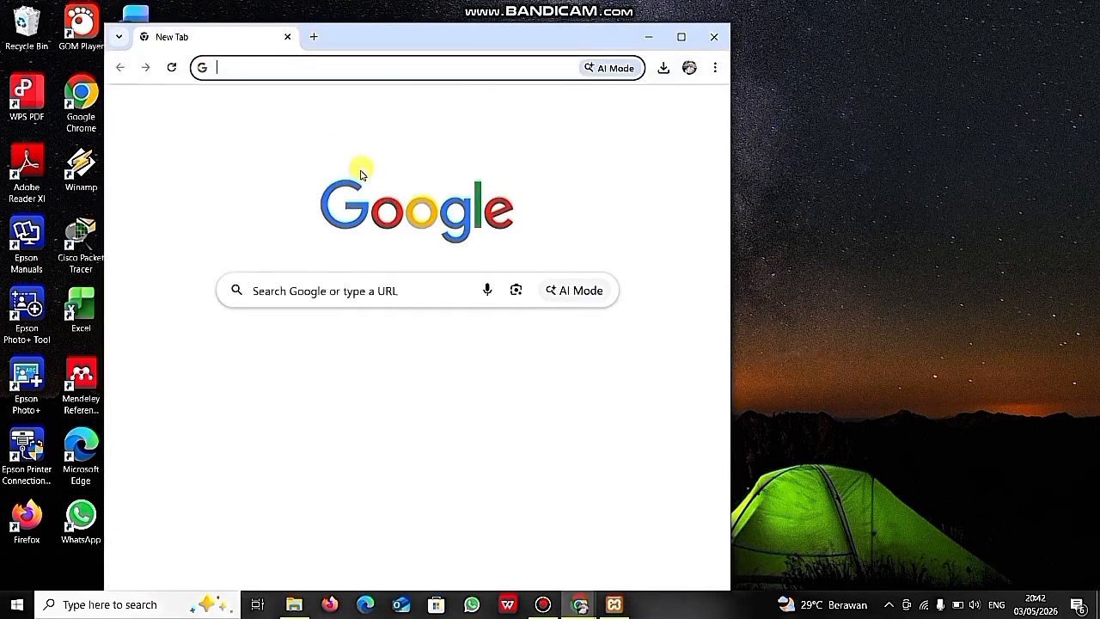
pyautogui.click(316, 290)
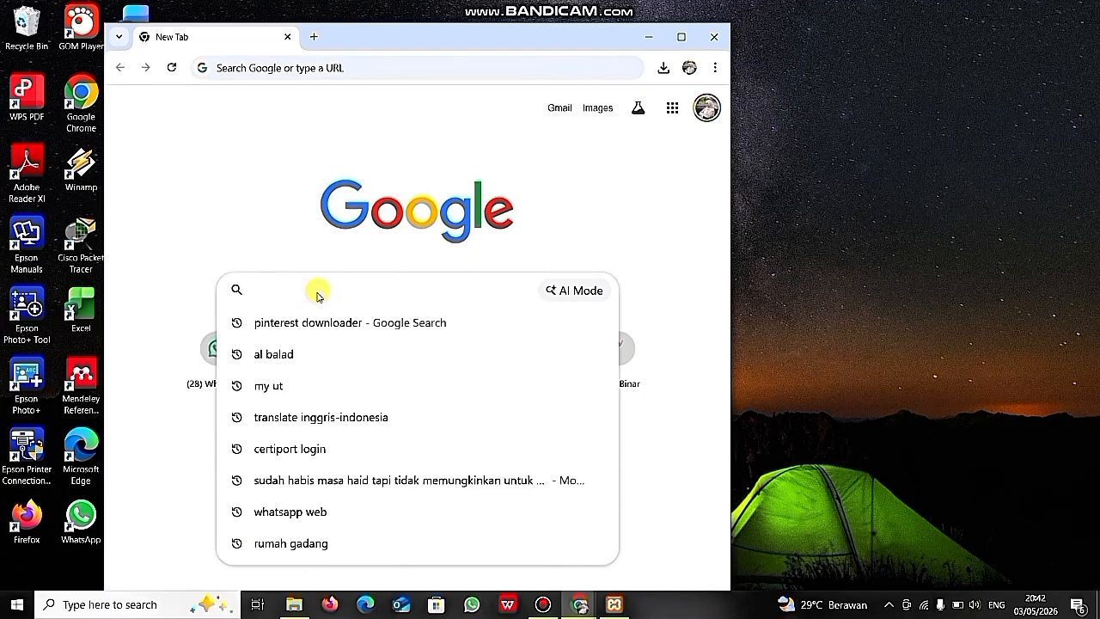
pyautogui.write('sli')
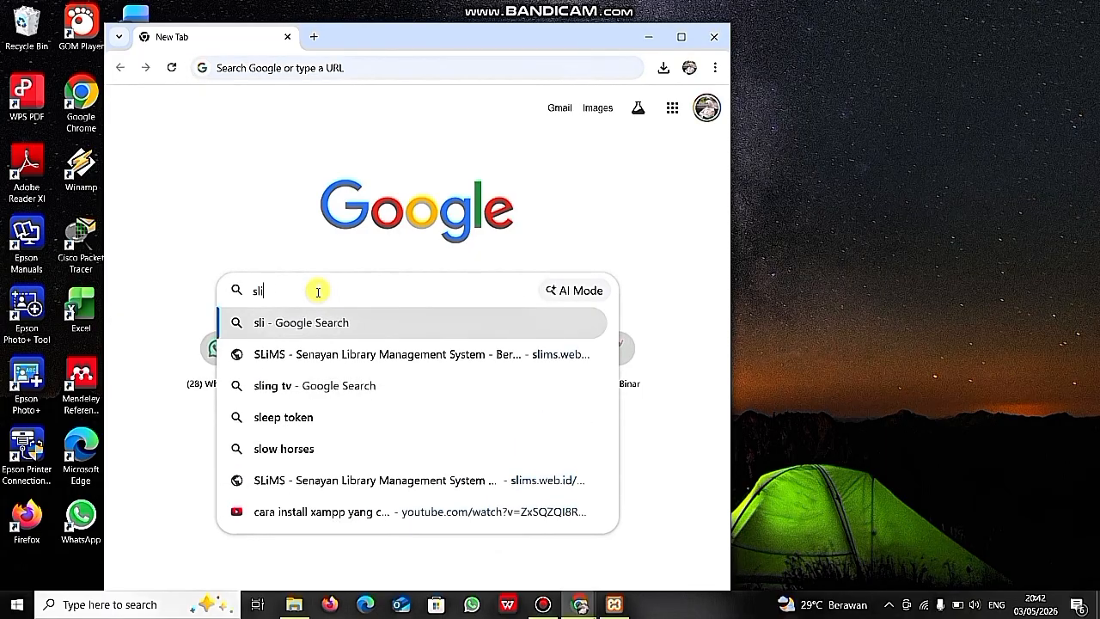
pyautogui.write('ms.we')
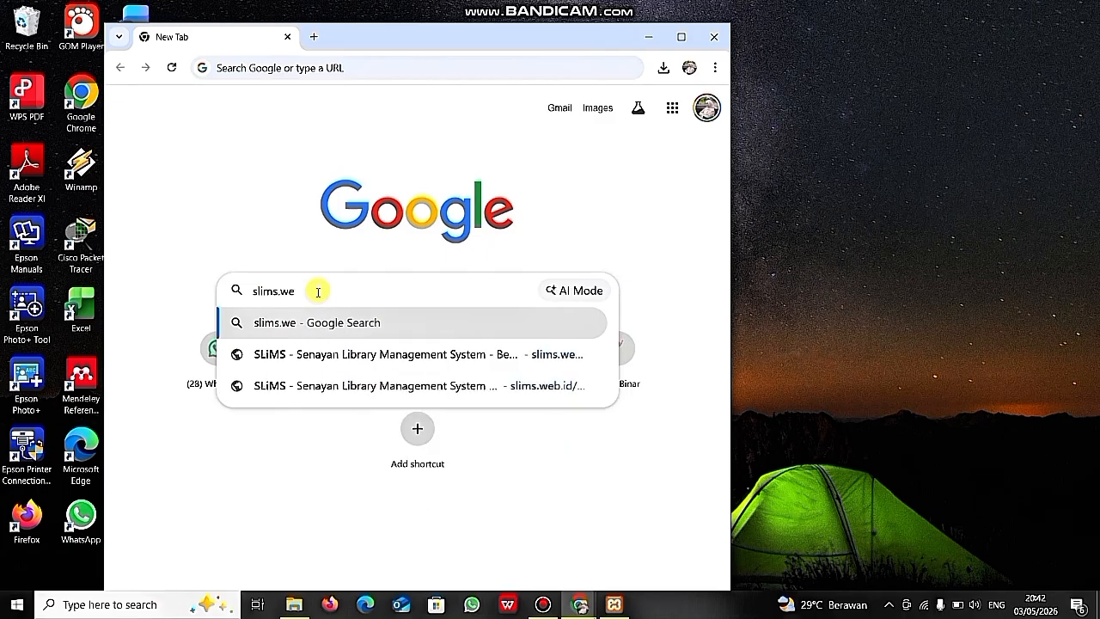
pyautogui.write('b.')
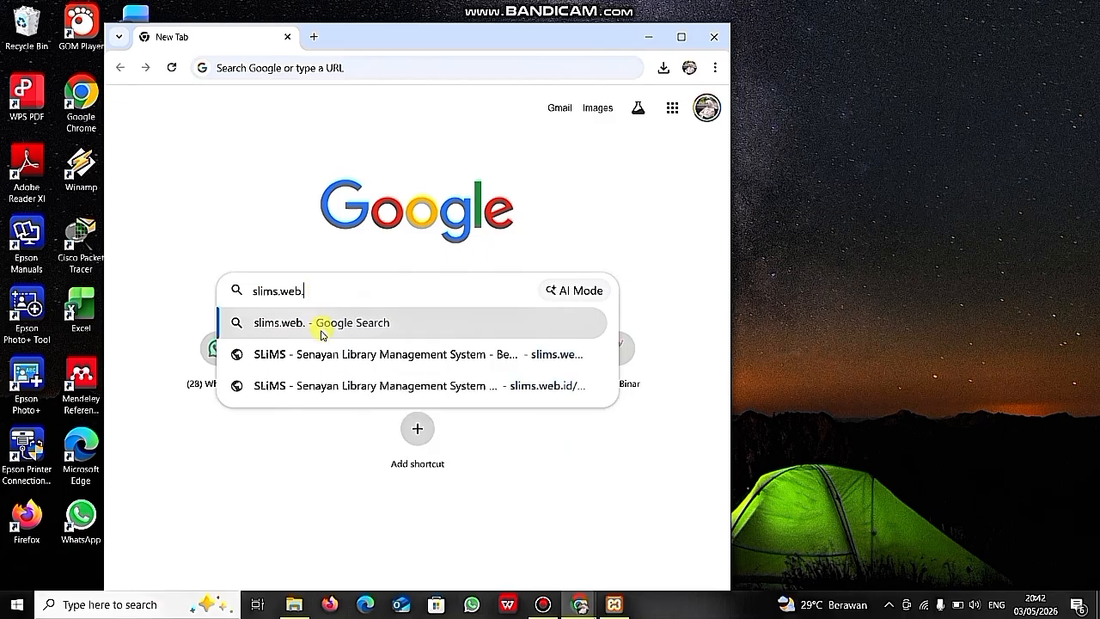
pyautogui.click(331, 356)
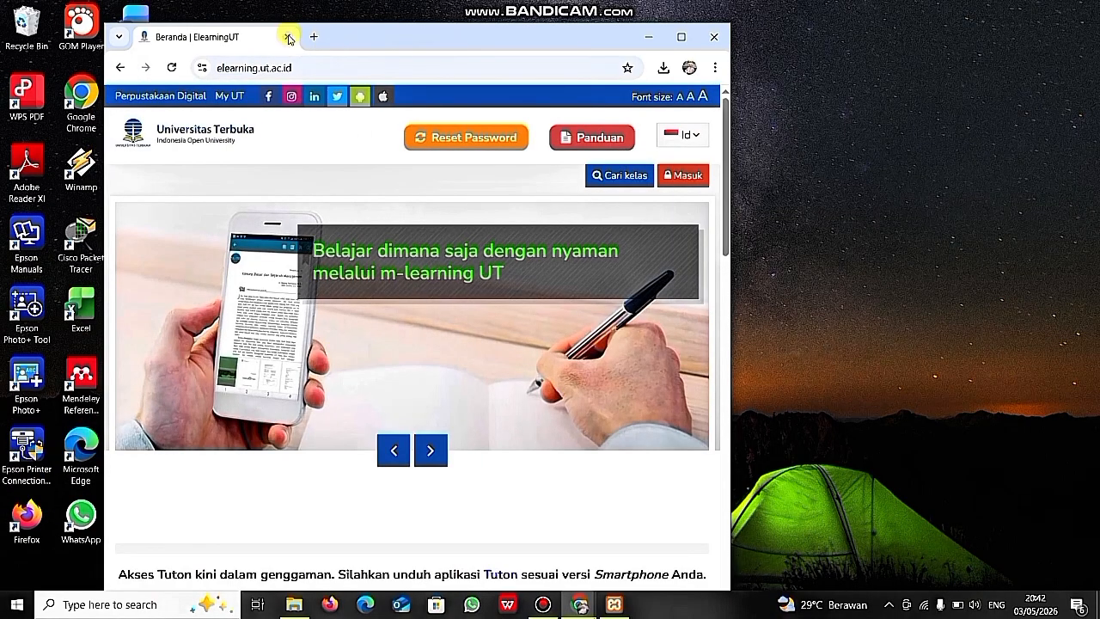
pyautogui.click(287, 36)
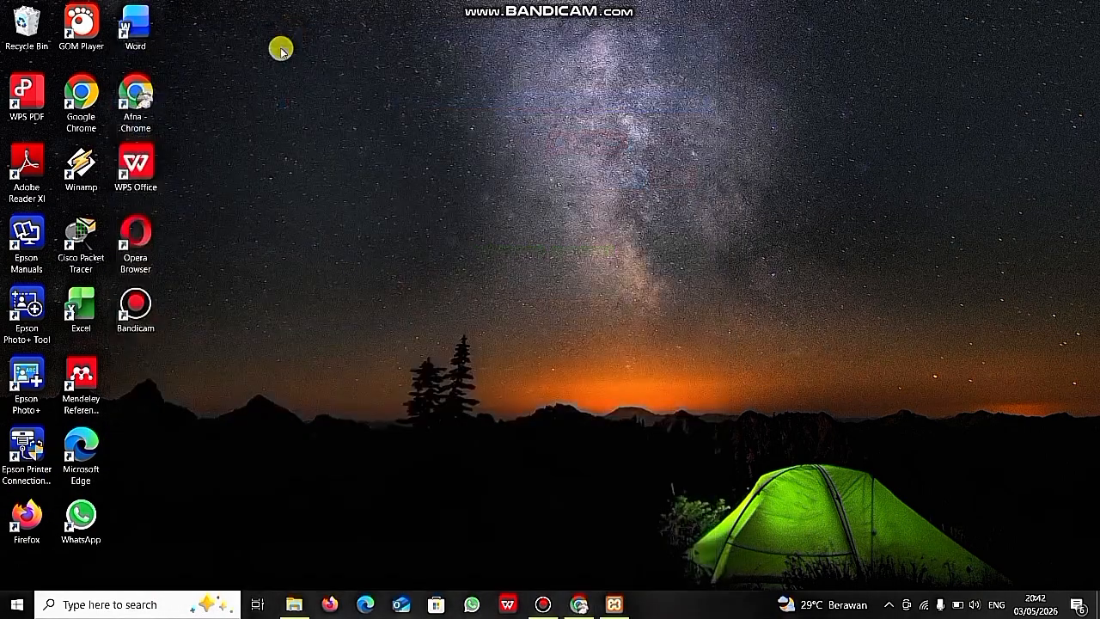
pyautogui.doubleClick(134, 101)
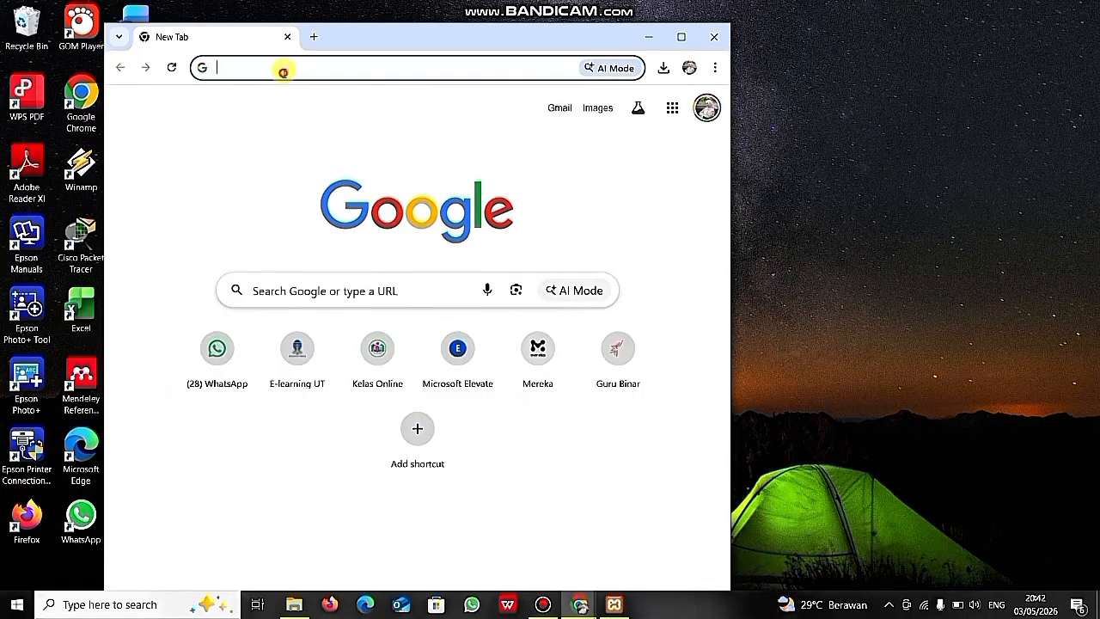
pyautogui.write('slims.web.id')
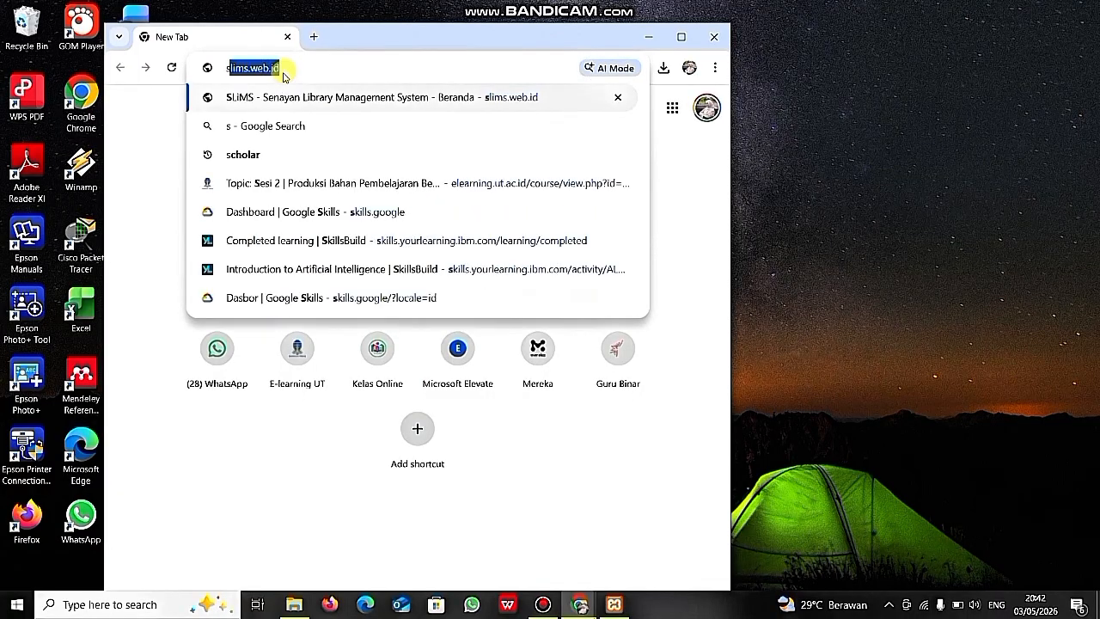
pyautogui.click(334, 100)
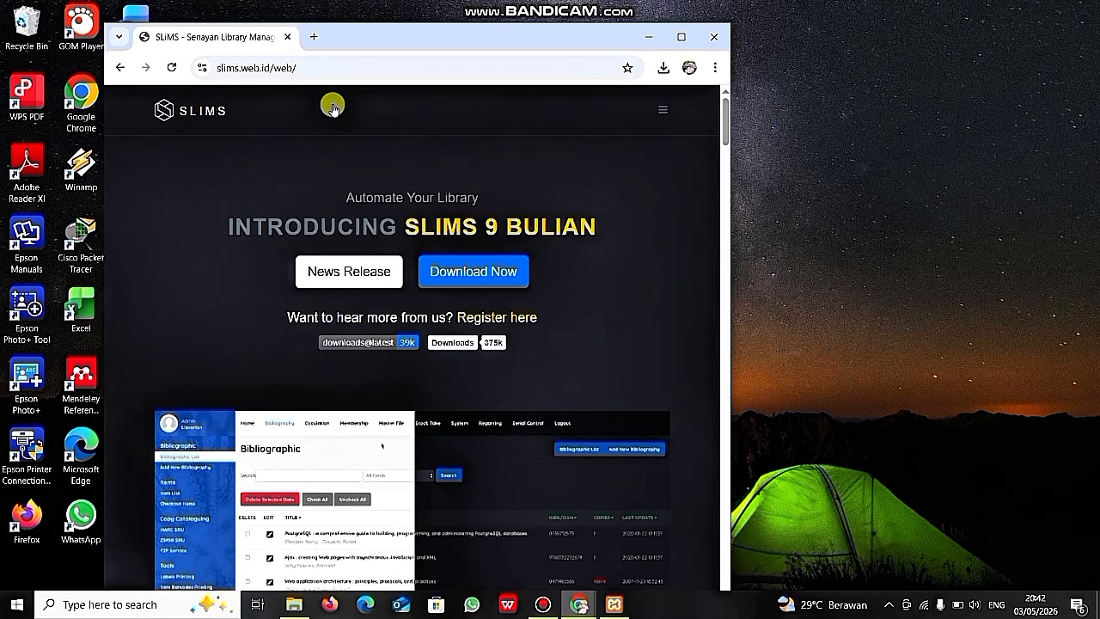
pyautogui.click(681, 37)
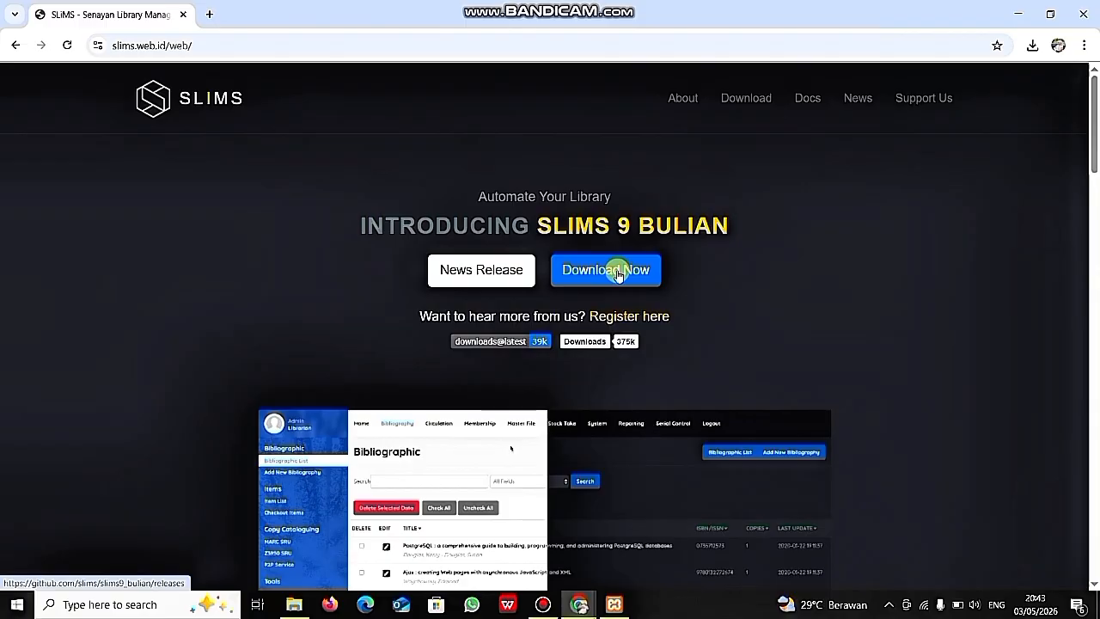
# - Download the slims9_bulian-9.7.2.zip asset from the v9.7.2 GitHub release and watch it finish
pyautogui.click(618, 276)
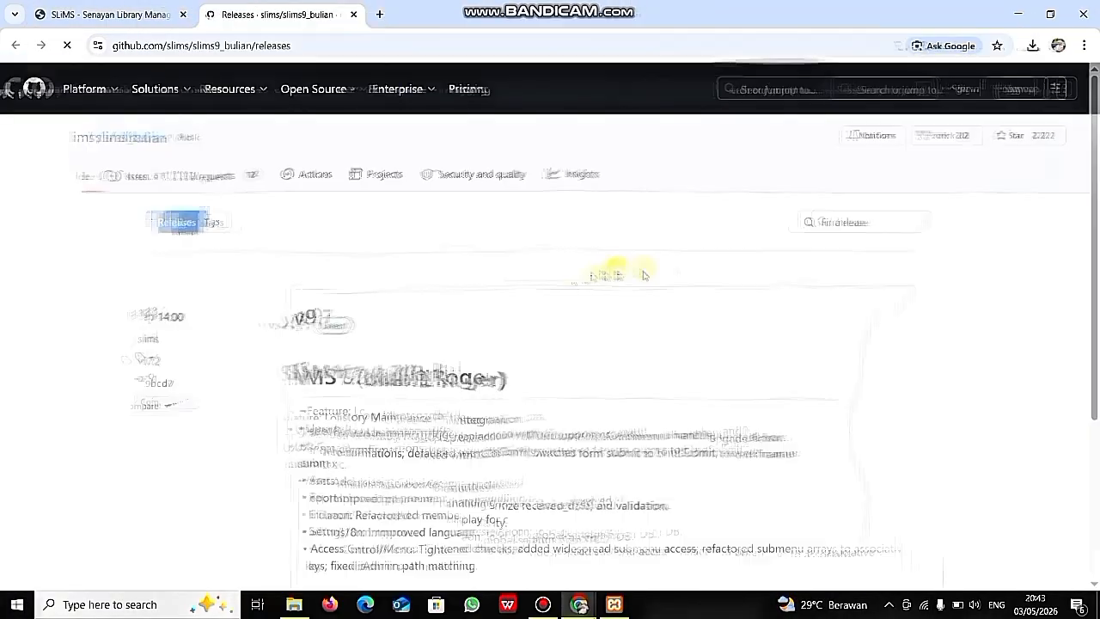
pyautogui.scroll(-10, 617, 274)
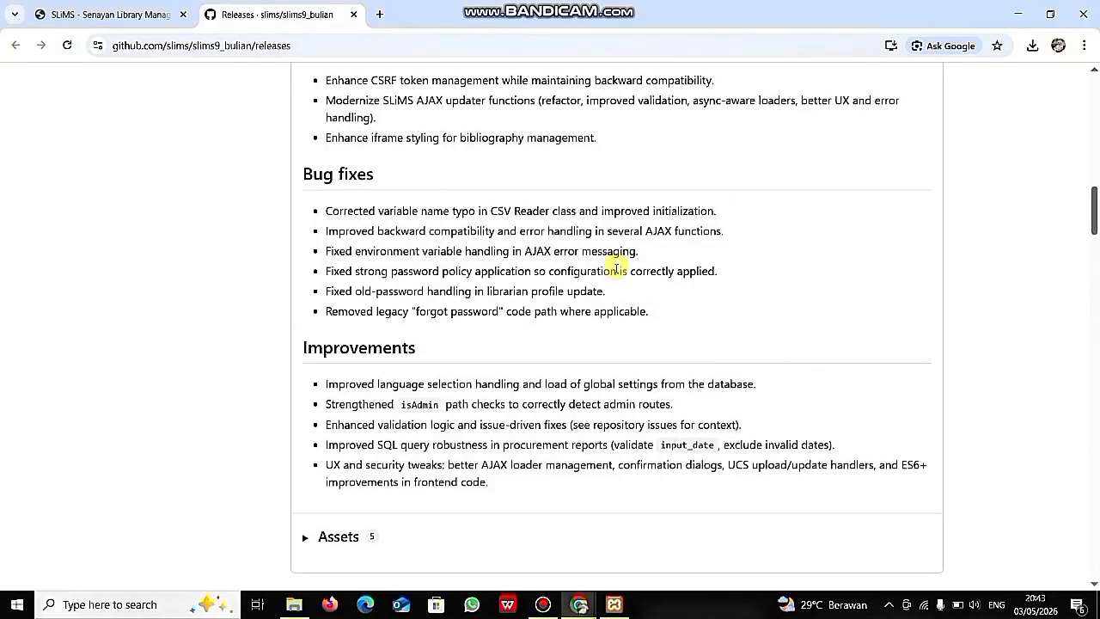
pyautogui.scroll(-4, 616, 272)
pyautogui.scroll(14, 616, 269)
pyautogui.scroll(1, 616, 268)
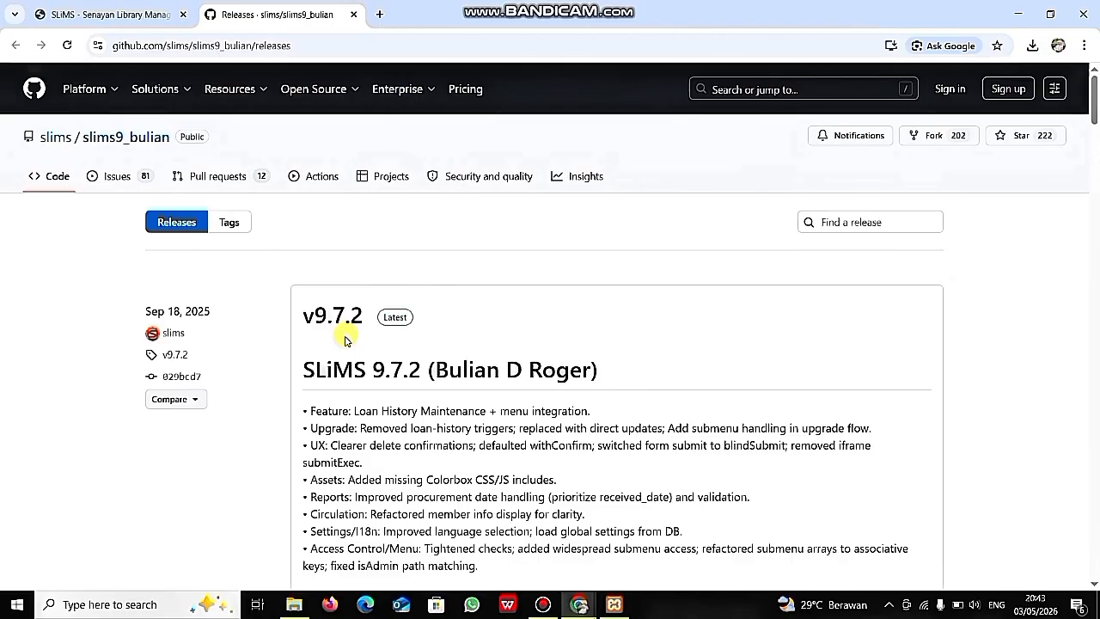
pyautogui.scroll(-4, 421, 355)
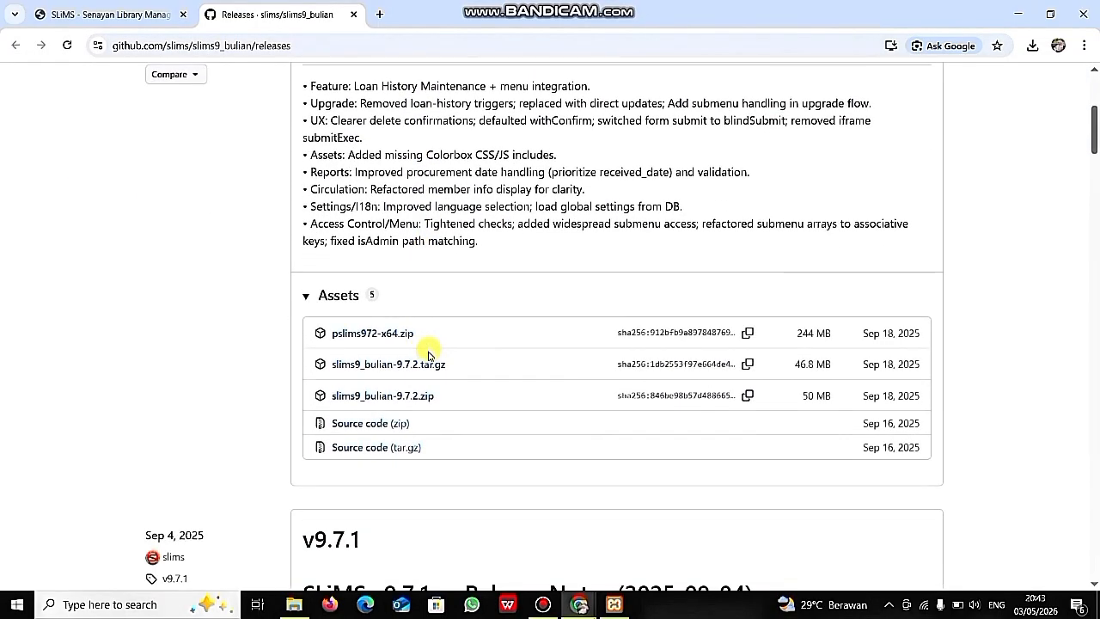
pyautogui.click(417, 396)
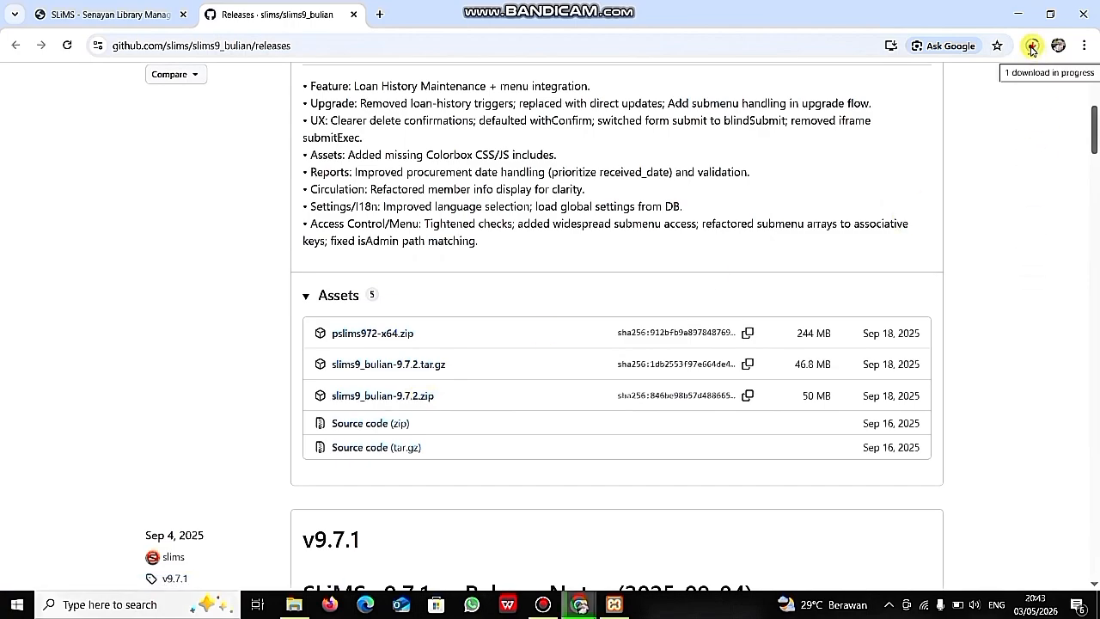
pyautogui.click(1032, 48)
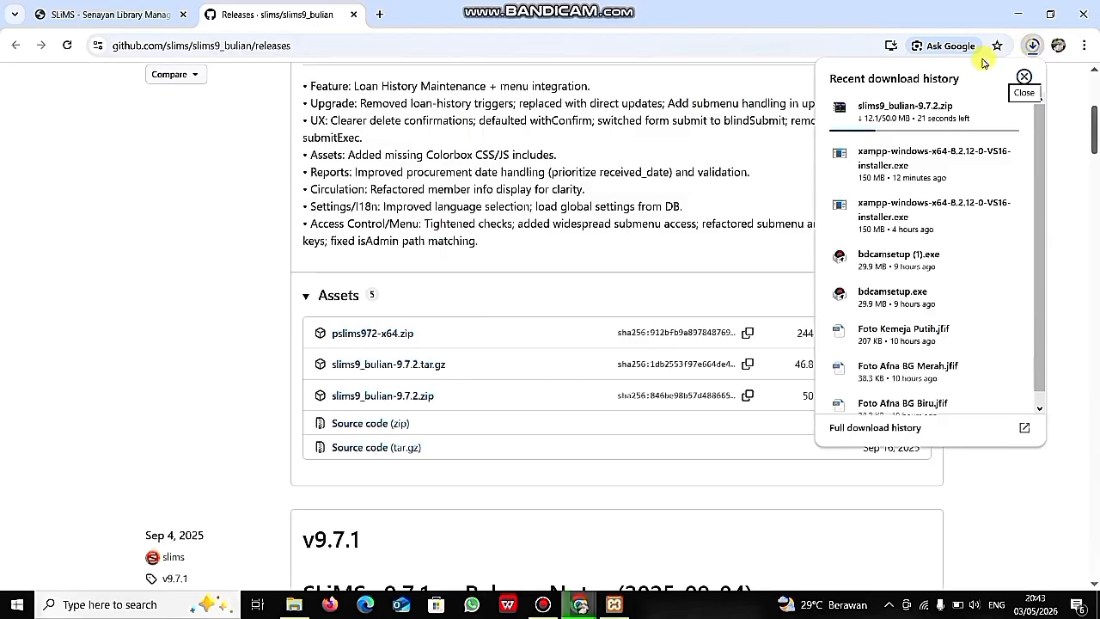
pyautogui.moveTo(935, 121)
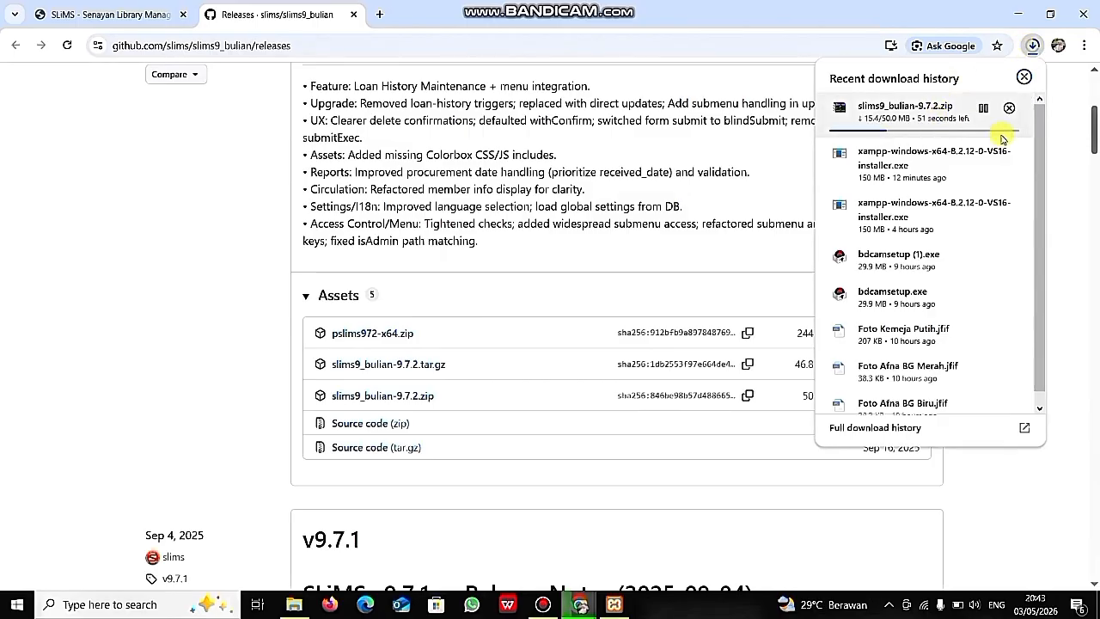
pyautogui.scroll(3, 695, 219)
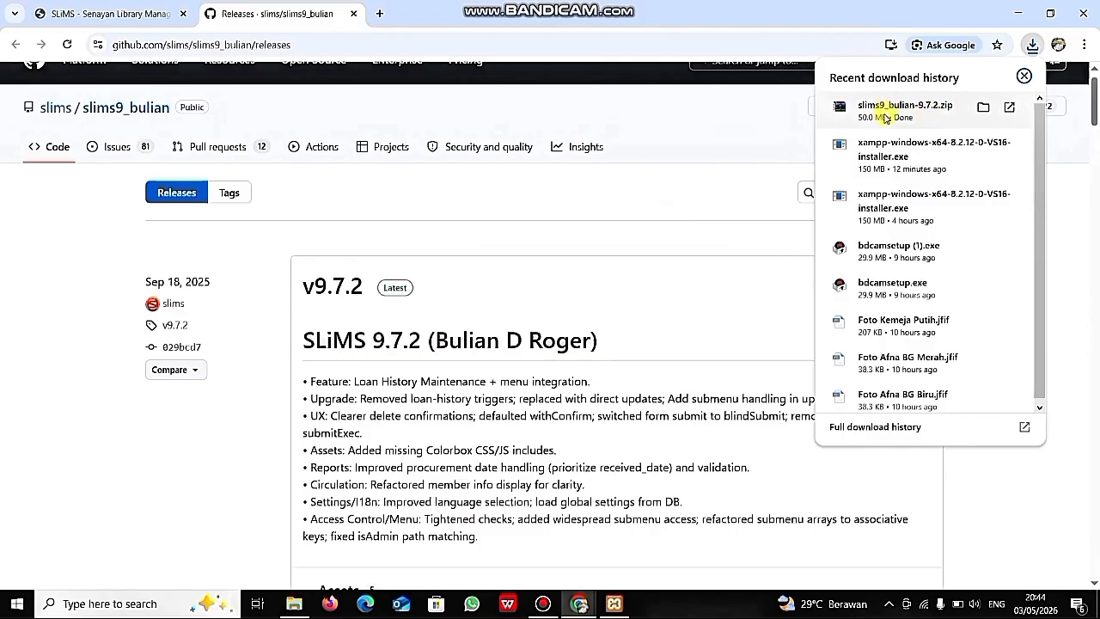
# - Copy slims9_bulian-9.7.2.zip from Downloads and paste it into C:\xampp\htdocs
pyautogui.click(982, 107)
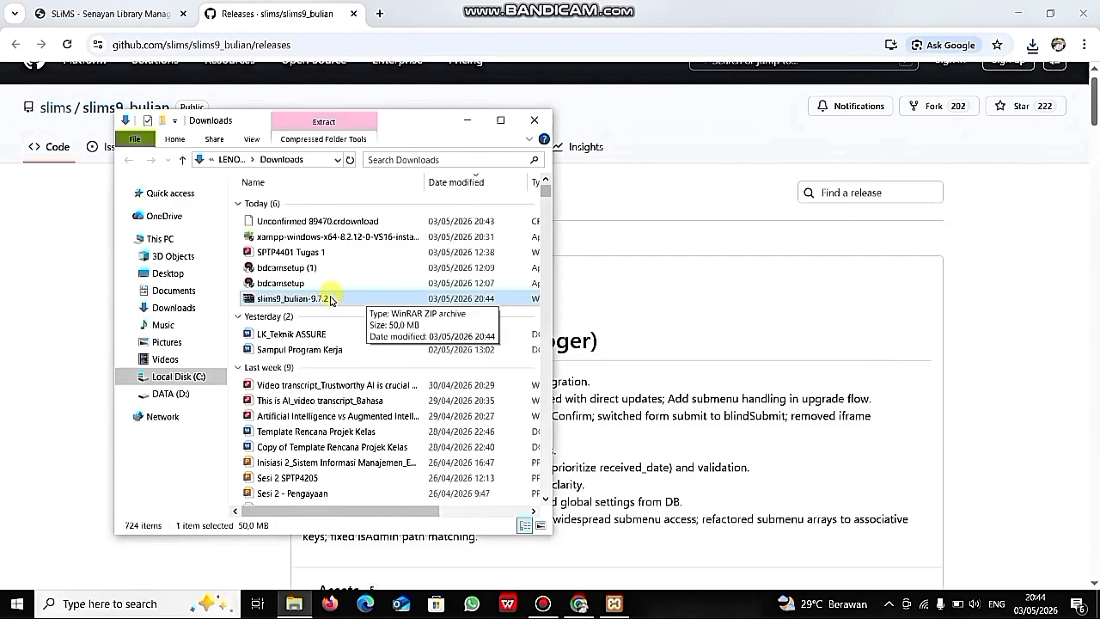
pyautogui.rightClick(254, 300)
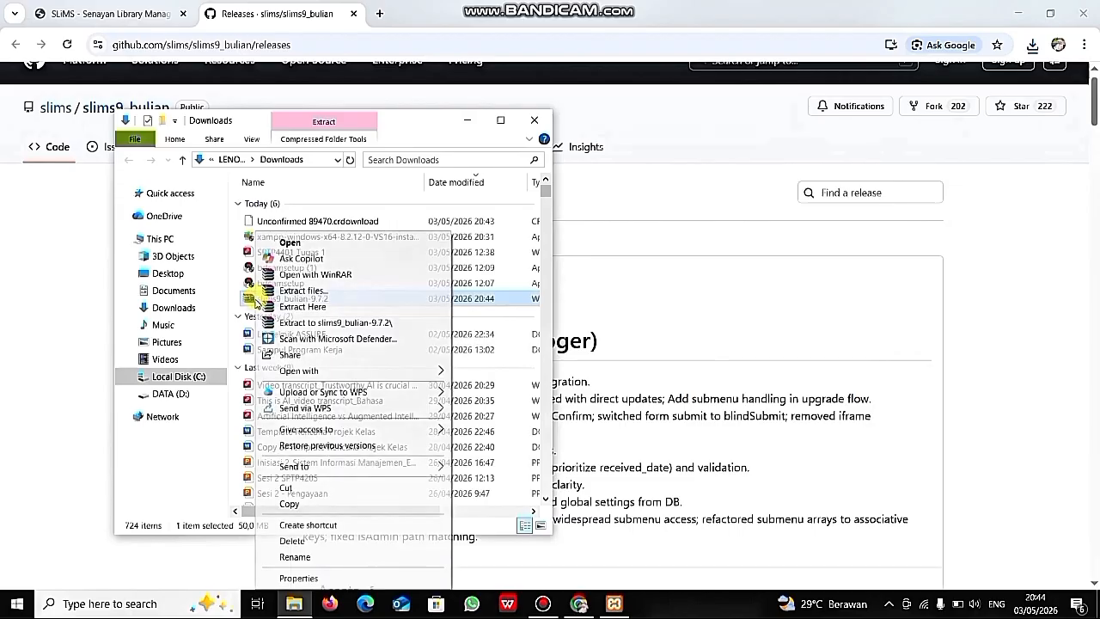
pyautogui.click(349, 503)
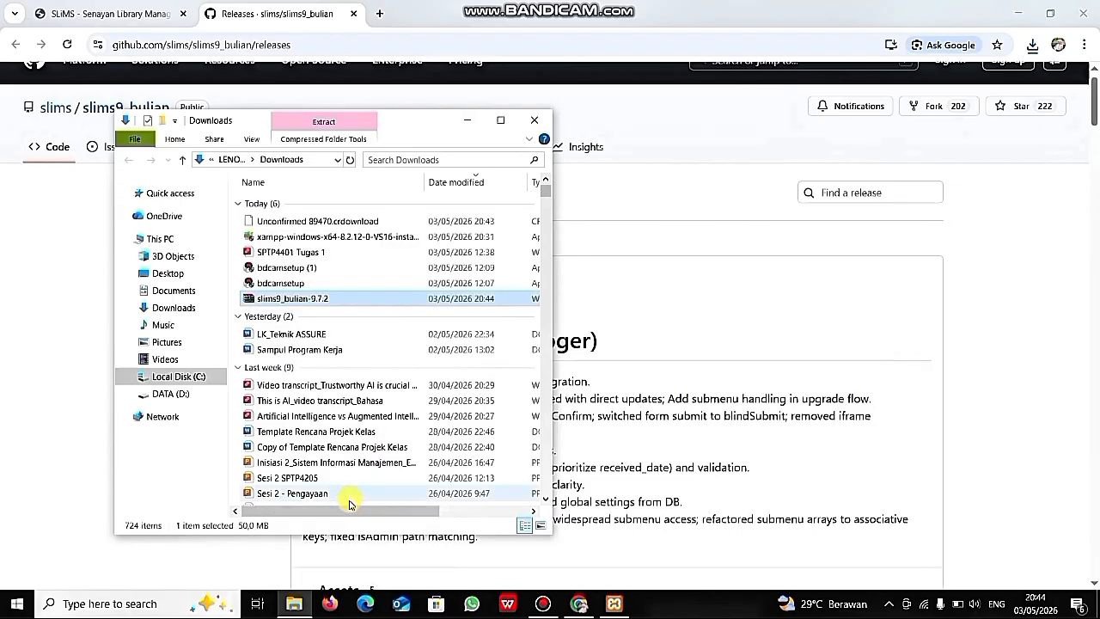
pyautogui.click(209, 377)
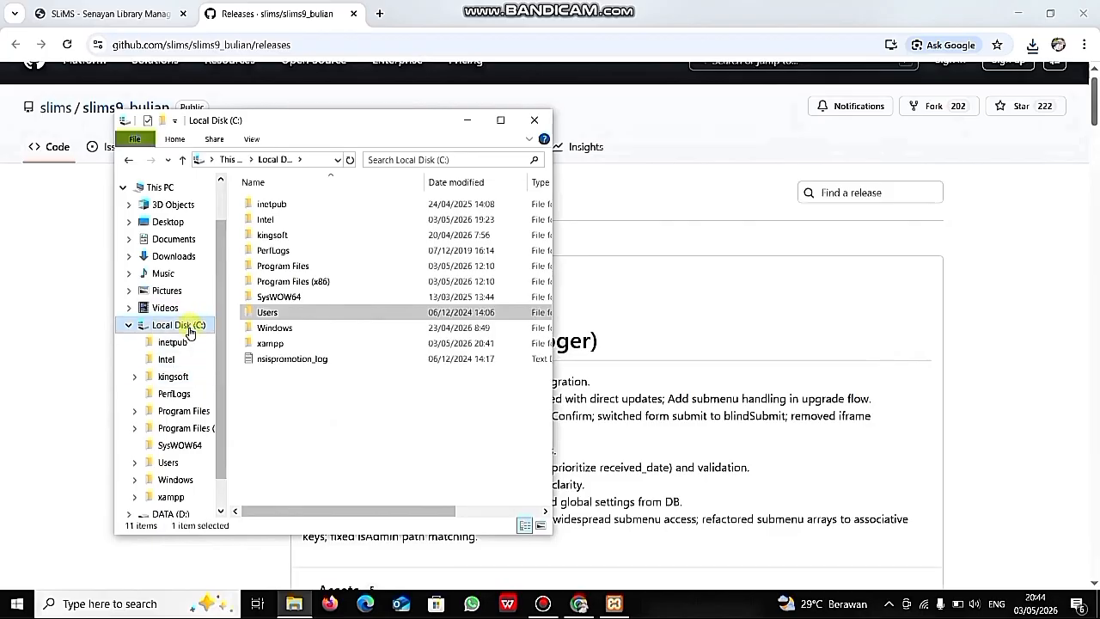
pyautogui.doubleClick(273, 342)
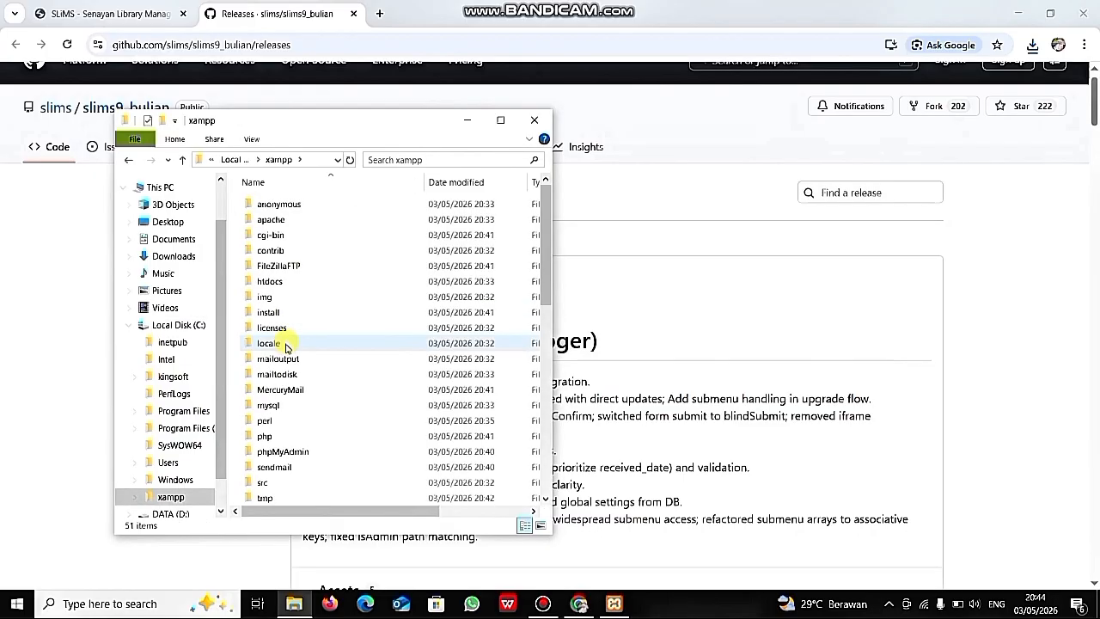
pyautogui.click(294, 285)
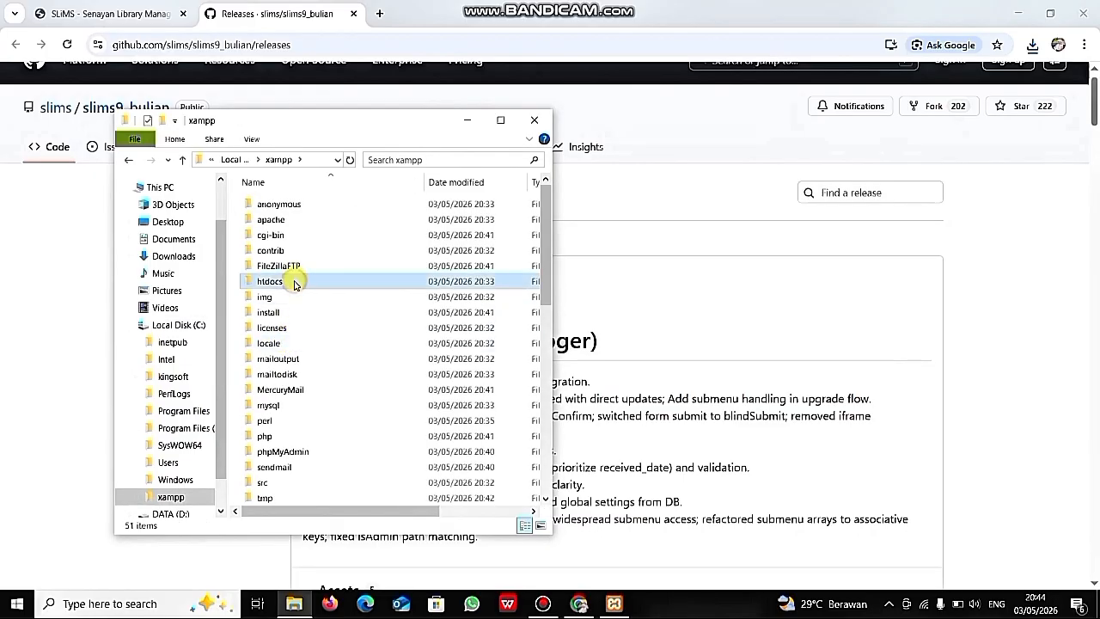
pyautogui.doubleClick(294, 283)
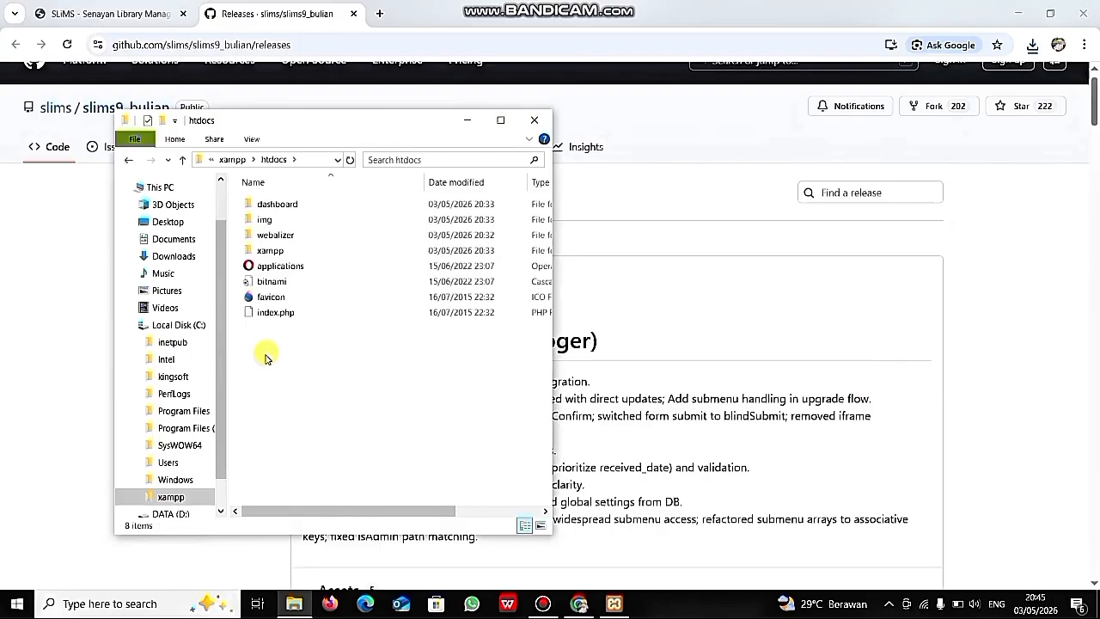
pyautogui.hotkey('ctrl', 'v')
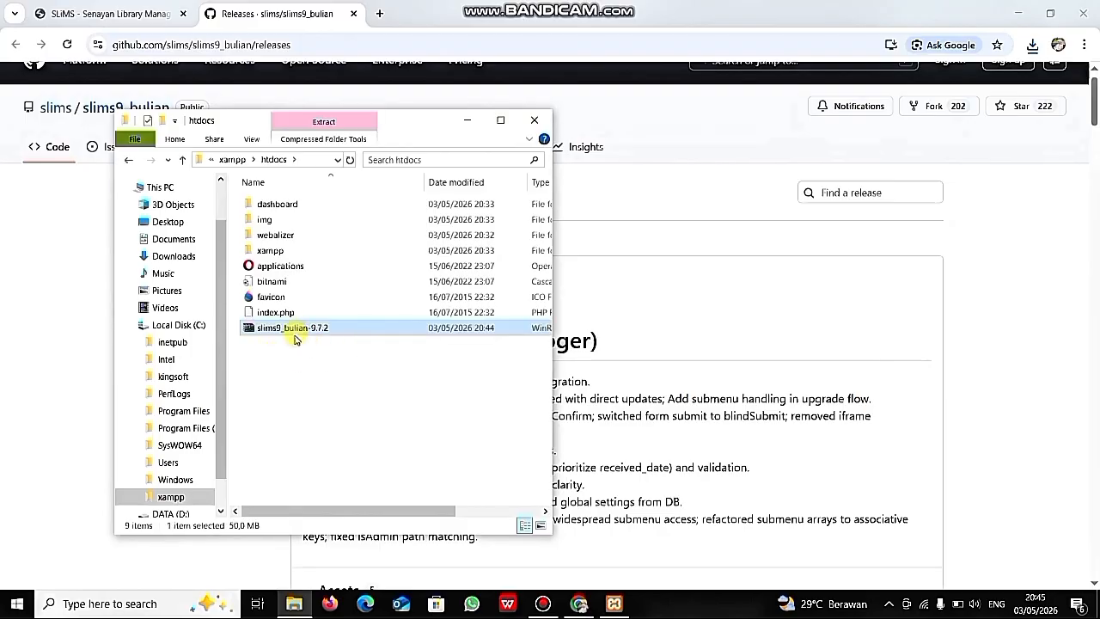
pyautogui.click(503, 120)
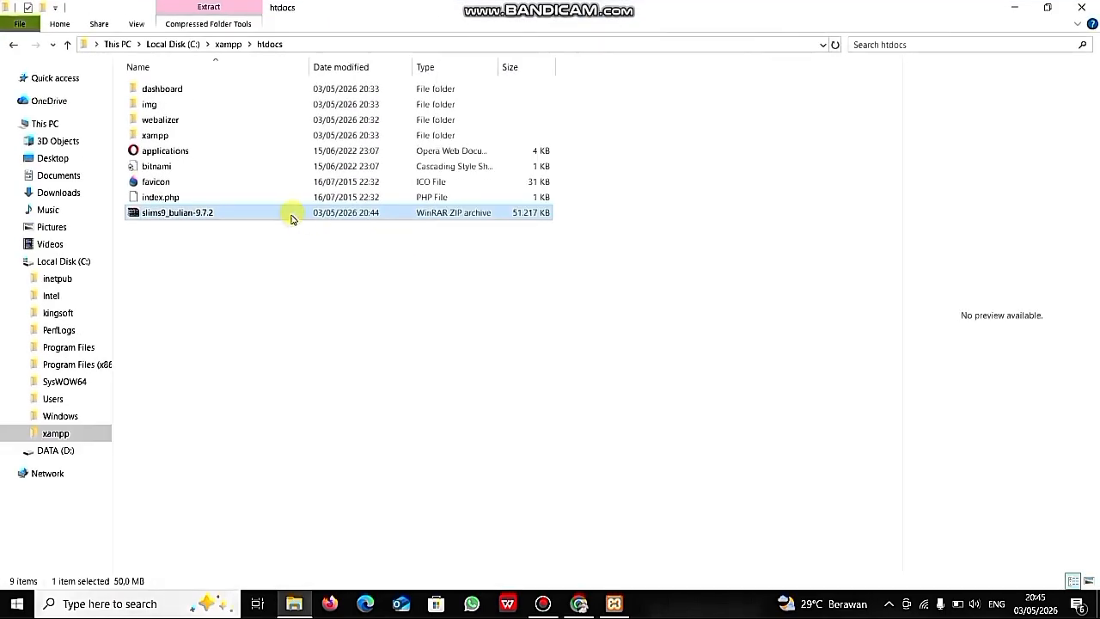
# - Extract slims9_bulian-9.7.2.zip here in htdocs and select the resulting folder
pyautogui.rightClick(260, 215)
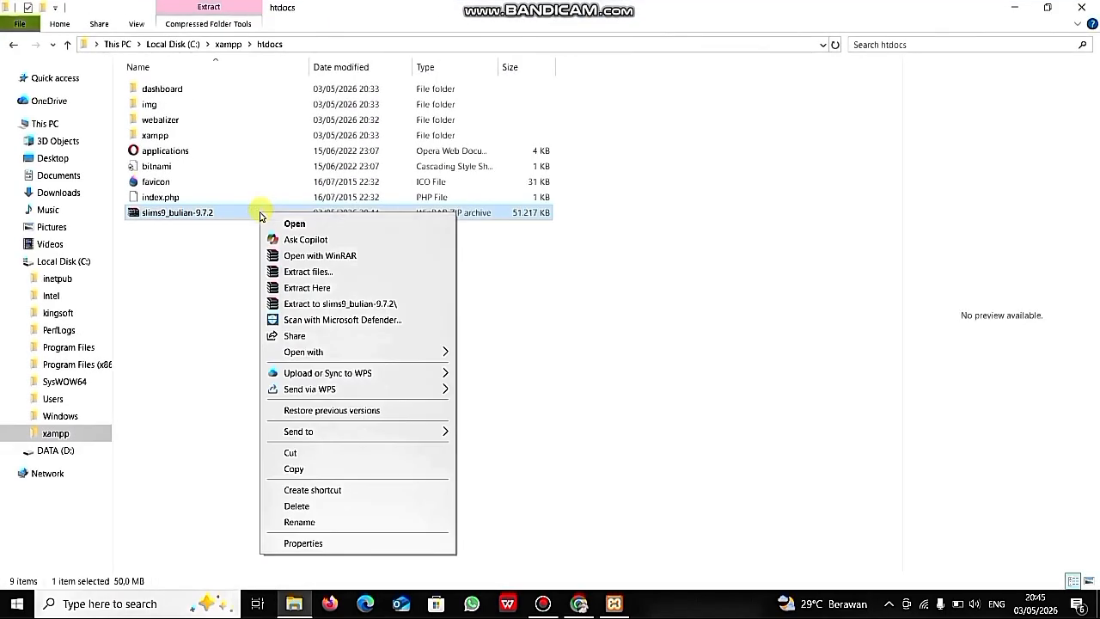
pyautogui.click(315, 289)
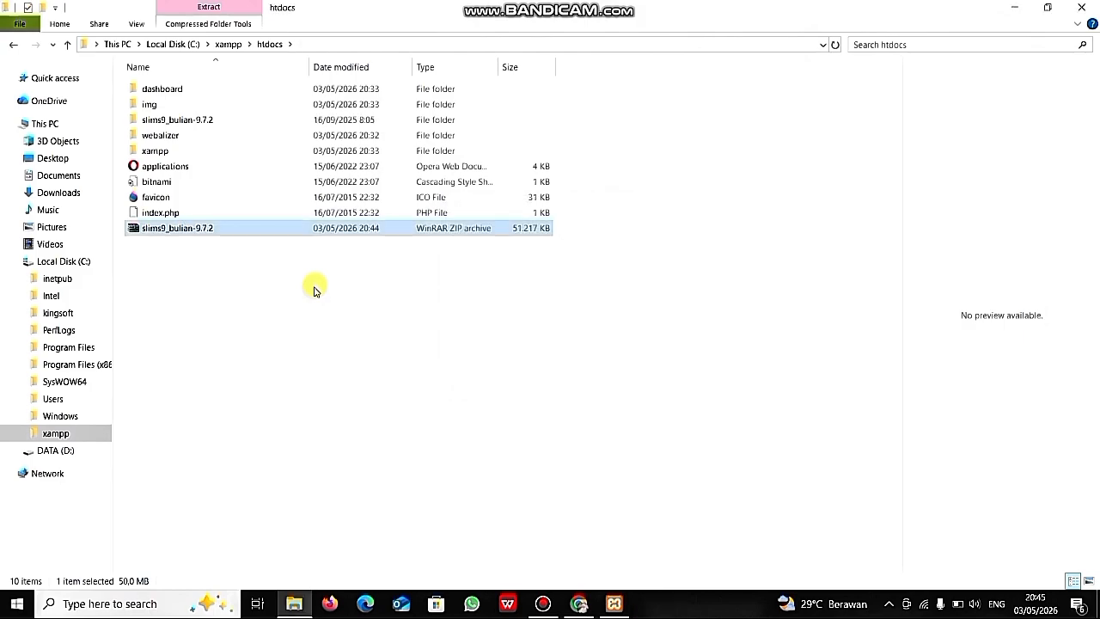
pyautogui.click(241, 118)
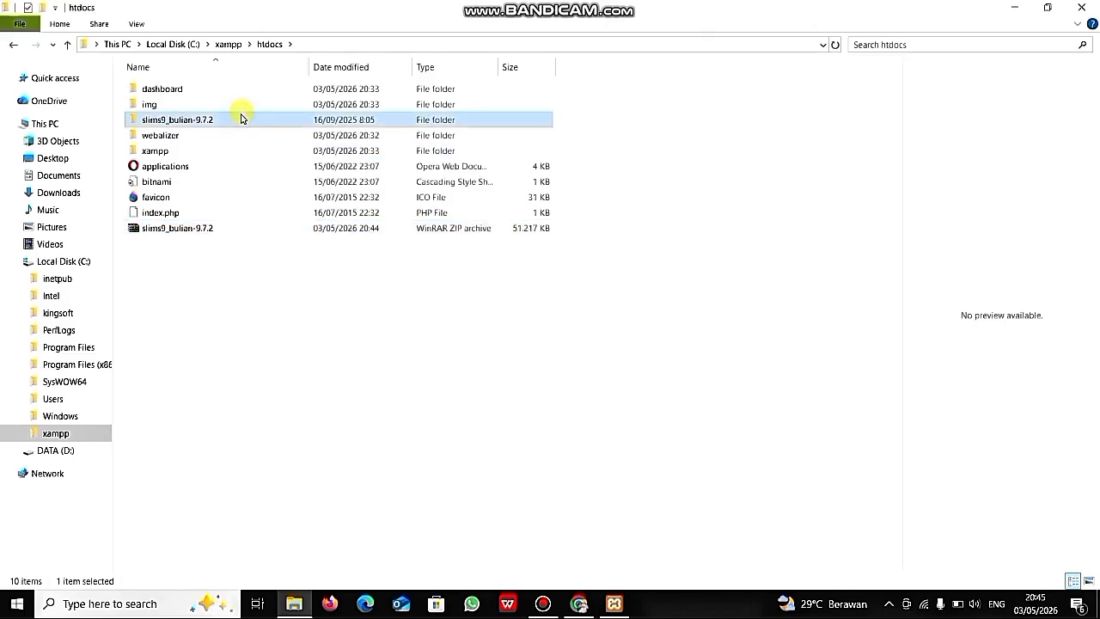
# - Rename the slims9_bulian-9.7.2 folder in C:\xampp\htdocs to 'perpustakaan'
pyautogui.rightClick(242, 118)
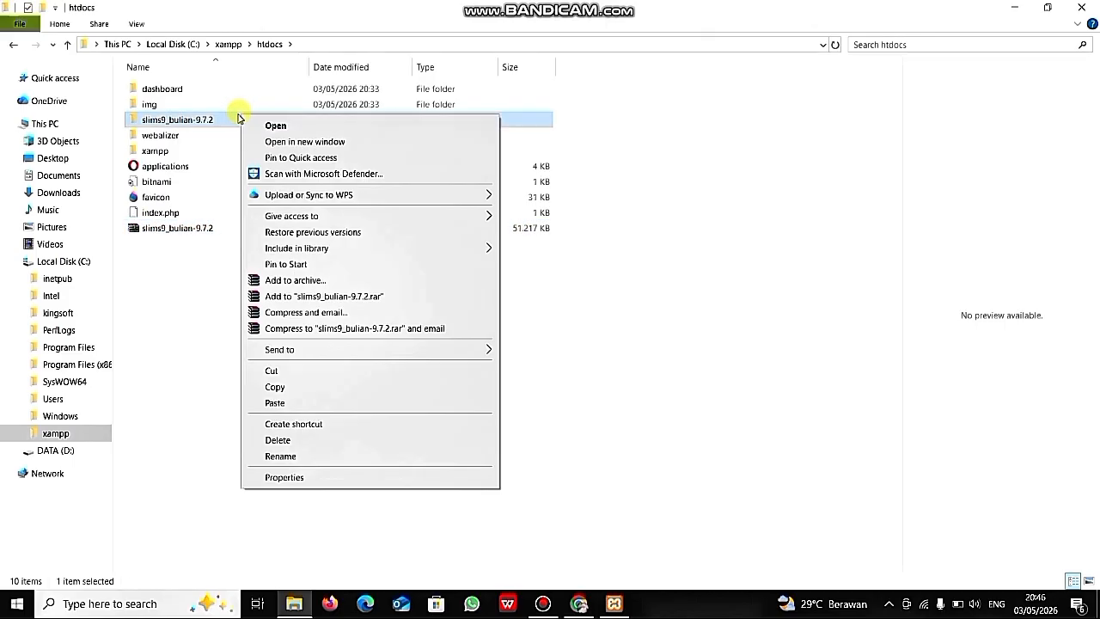
pyautogui.click(206, 118)
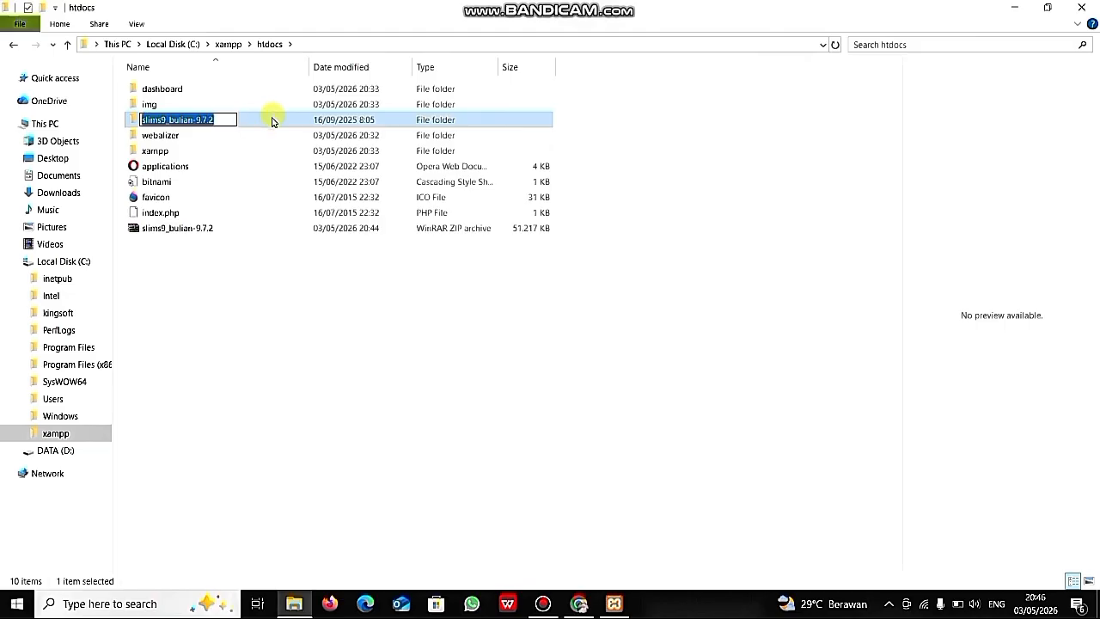
pyautogui.click(225, 120)
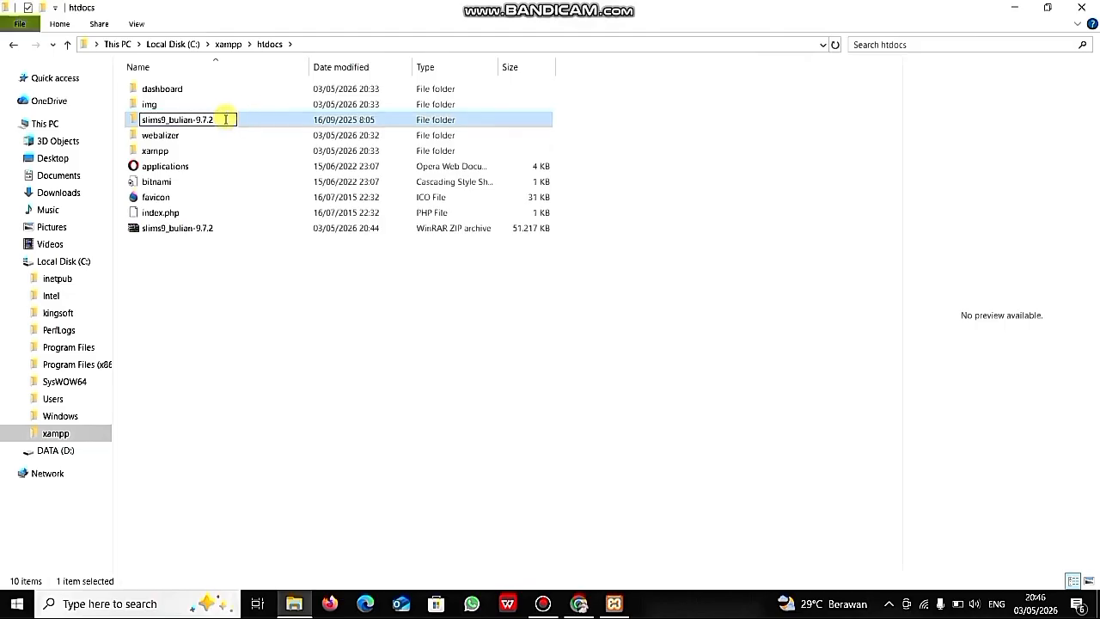
pyautogui.press('BackSpace')
pyautogui.press('BackSpace')
pyautogui.press('BackSpace')
pyautogui.press('BackSpace')
pyautogui.press('BackSpace')
pyautogui.press('BackSpace')
pyautogui.press('BackSpace')
pyautogui.press('BackSpace')
pyautogui.press('BackSpace')
pyautogui.press('BackSpace')
pyautogui.press('BackSpace')
pyautogui.press('BackSpace')
pyautogui.press('BackSpace')
pyautogui.press('BackSpace')
pyautogui.press('BackSpace')
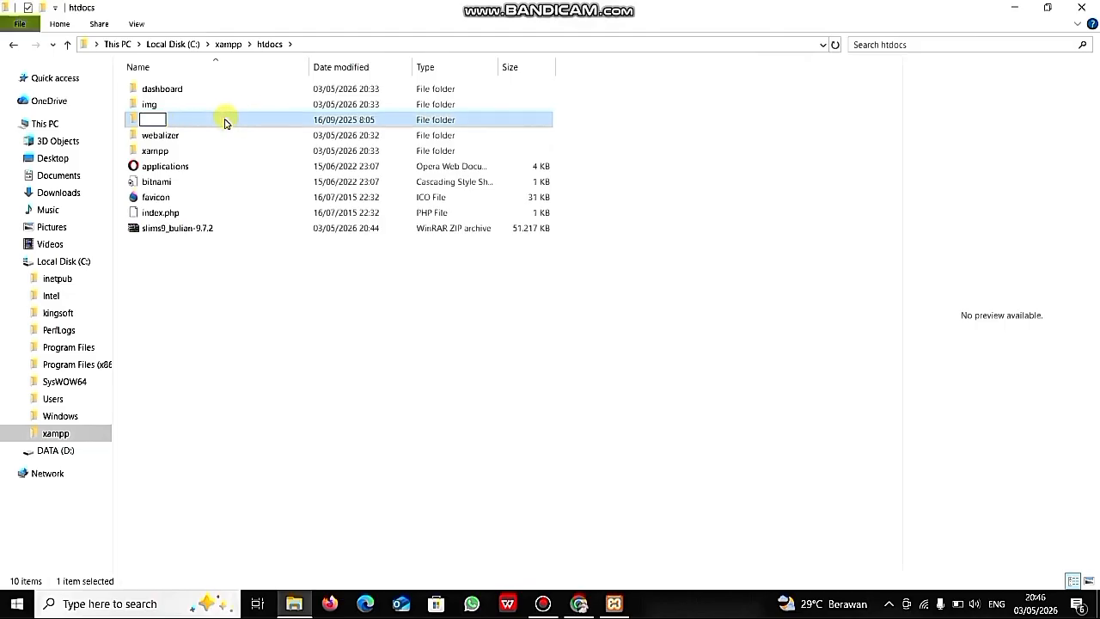
pyautogui.write('perpusta')
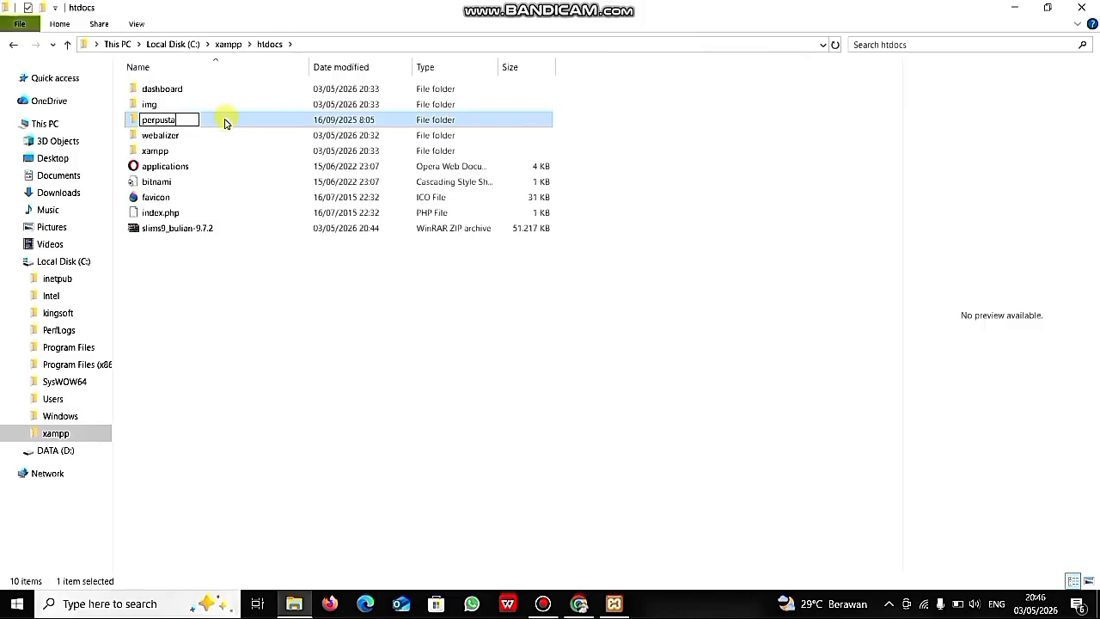
pyautogui.write('kaan')
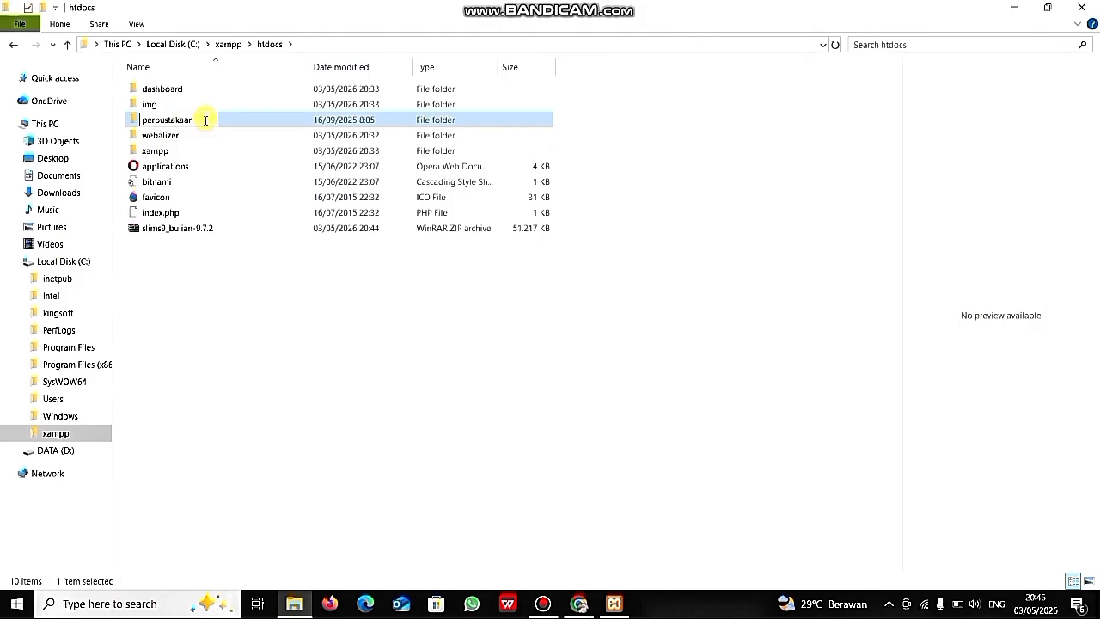
pyautogui.press('Return')
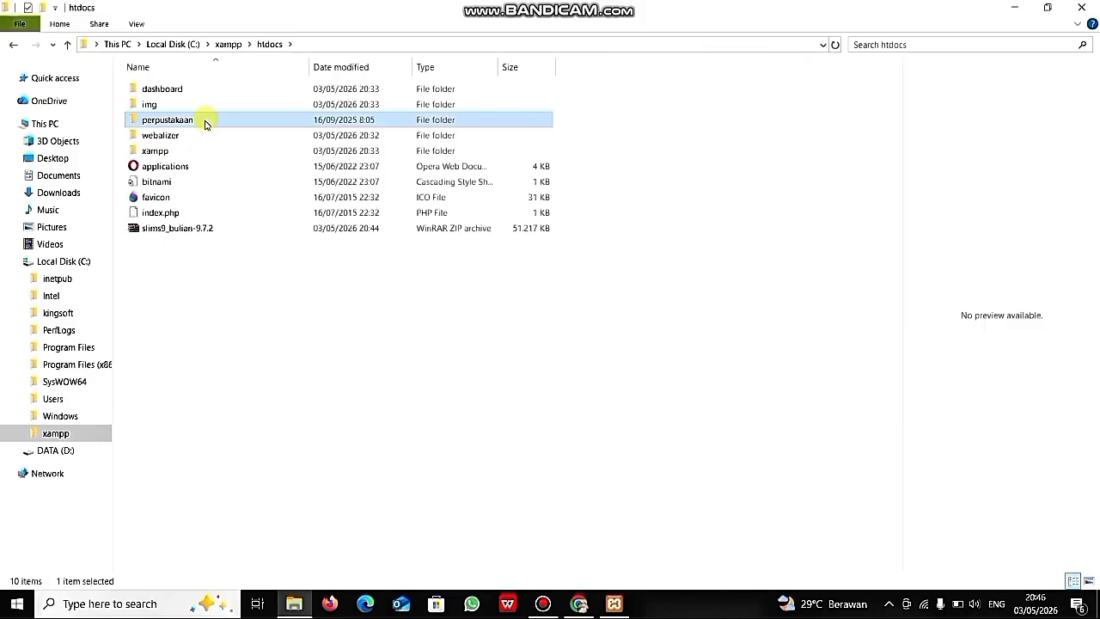
# - Load localhost in a new Chrome tab and open phpMyAdmin from the XAMPP dashboard
pyautogui.click(1014, 8)
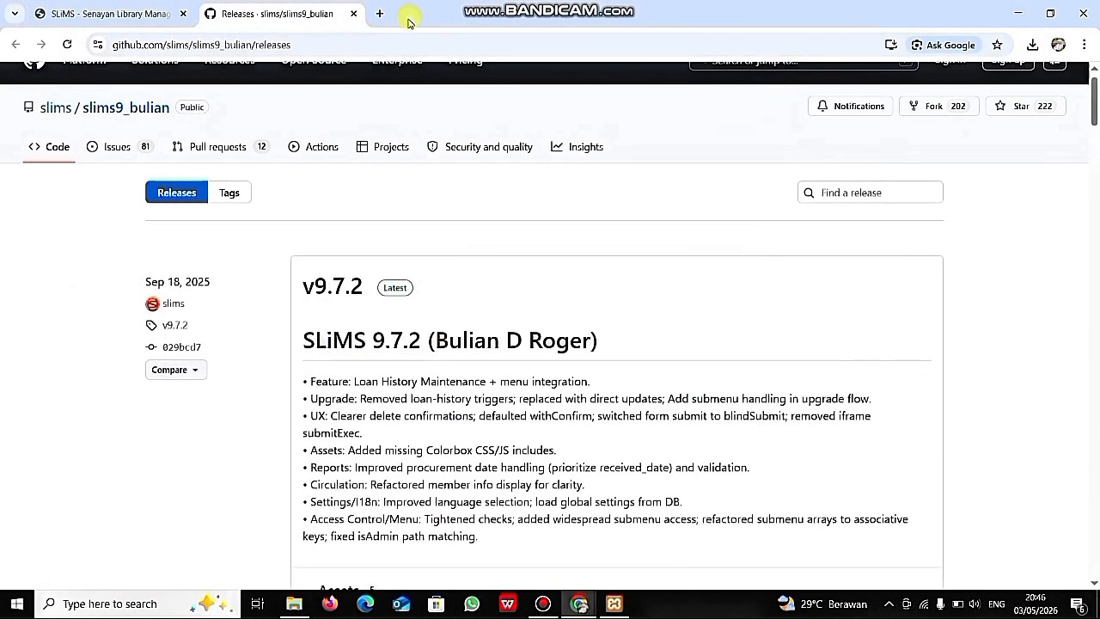
pyautogui.click(381, 16)
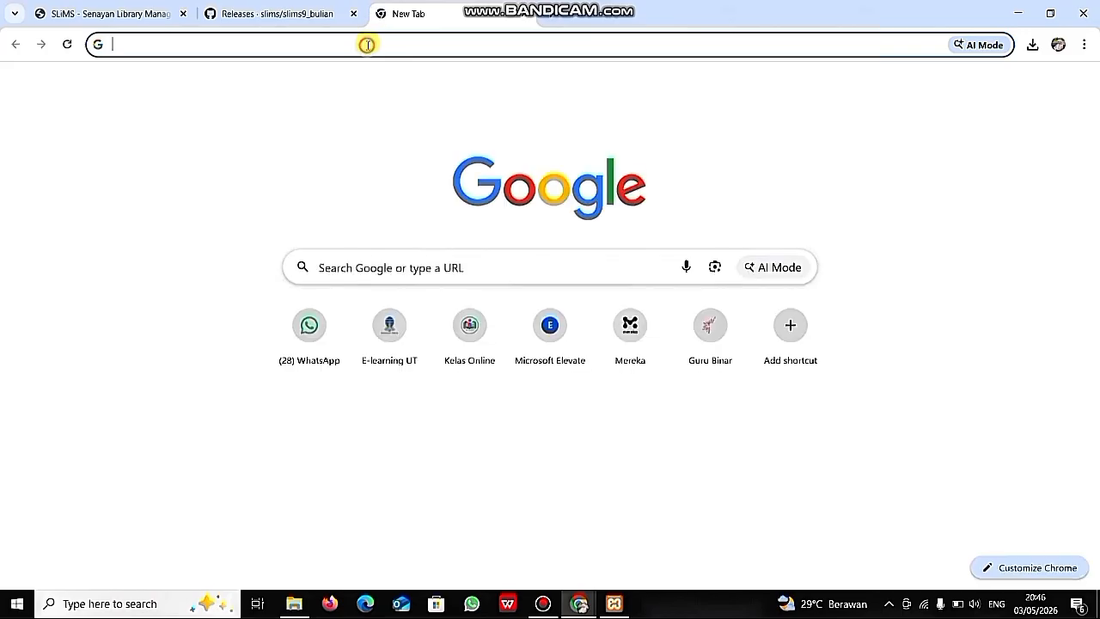
pyautogui.click(368, 45)
pyautogui.write('loca')
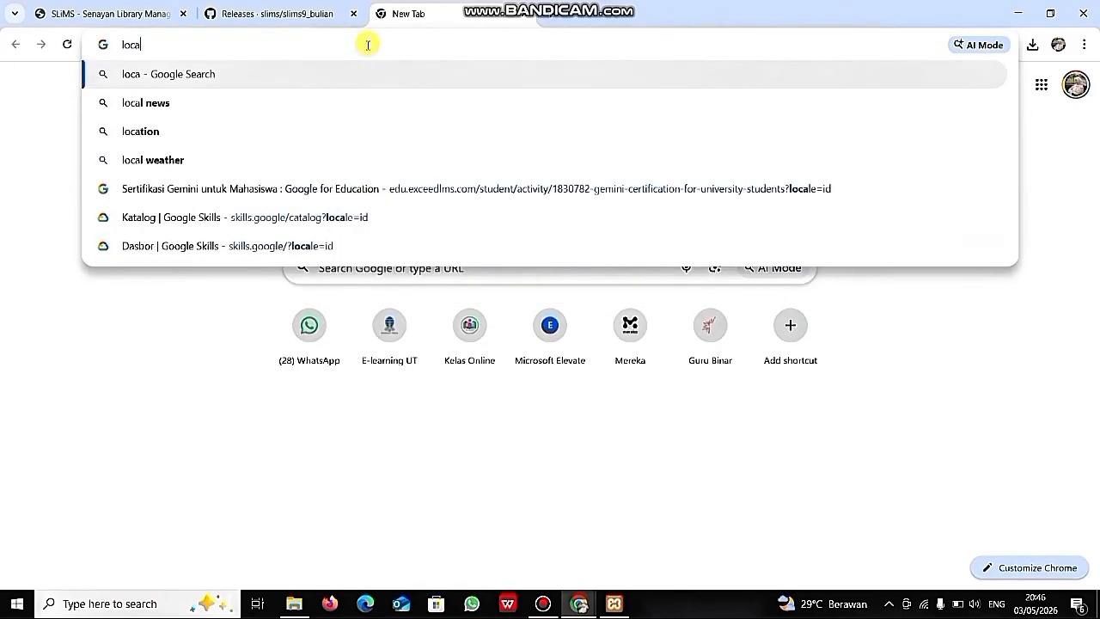
pyautogui.write('lhos')
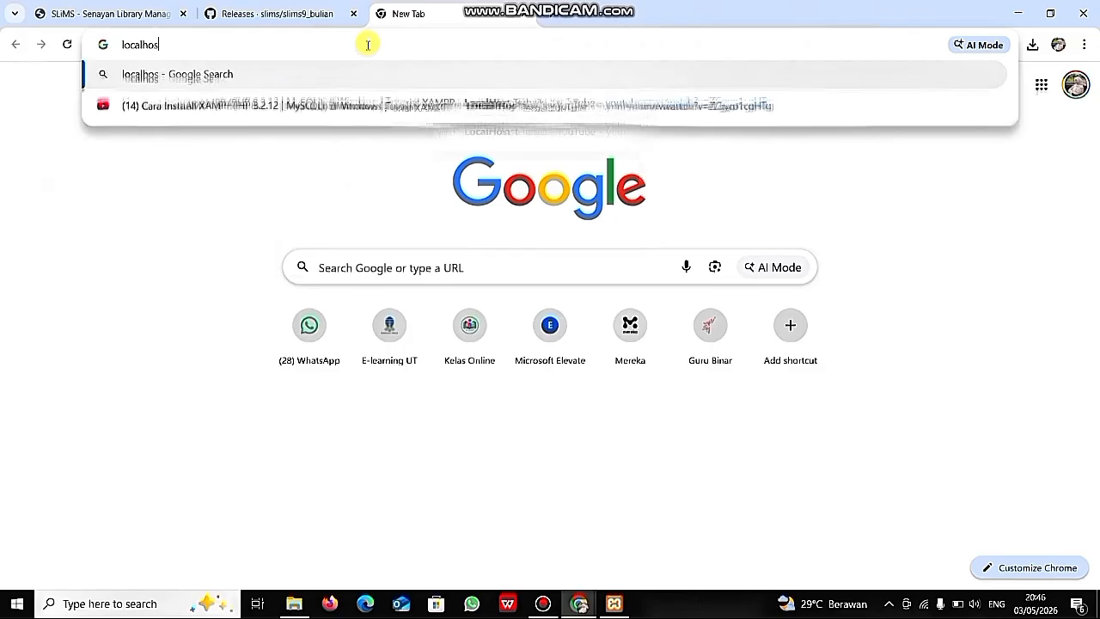
pyautogui.write('t')
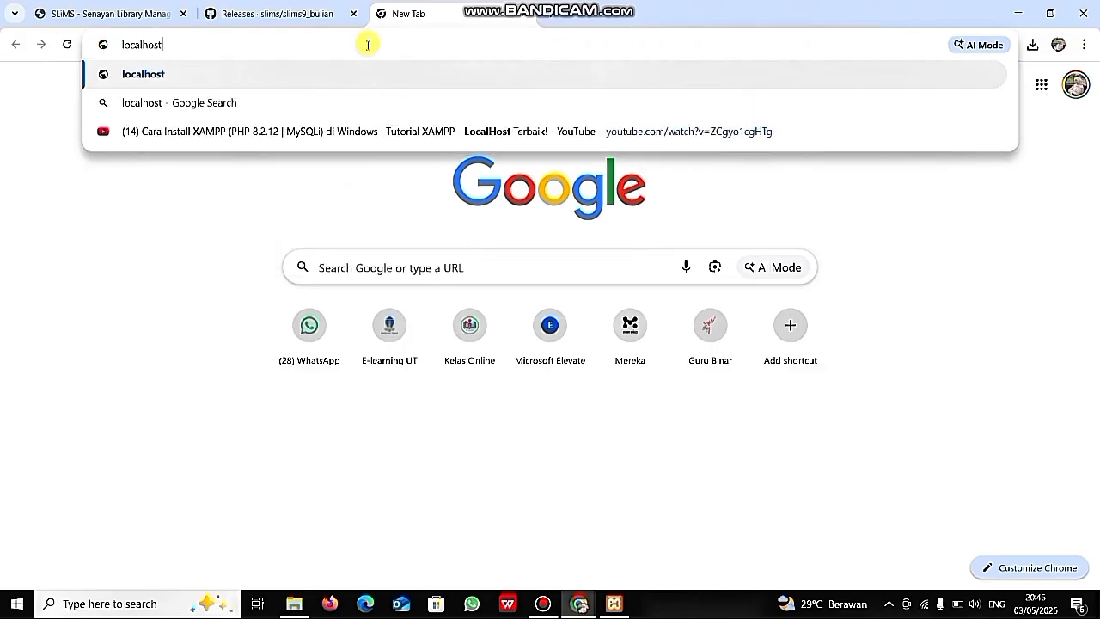
pyautogui.press('Return')
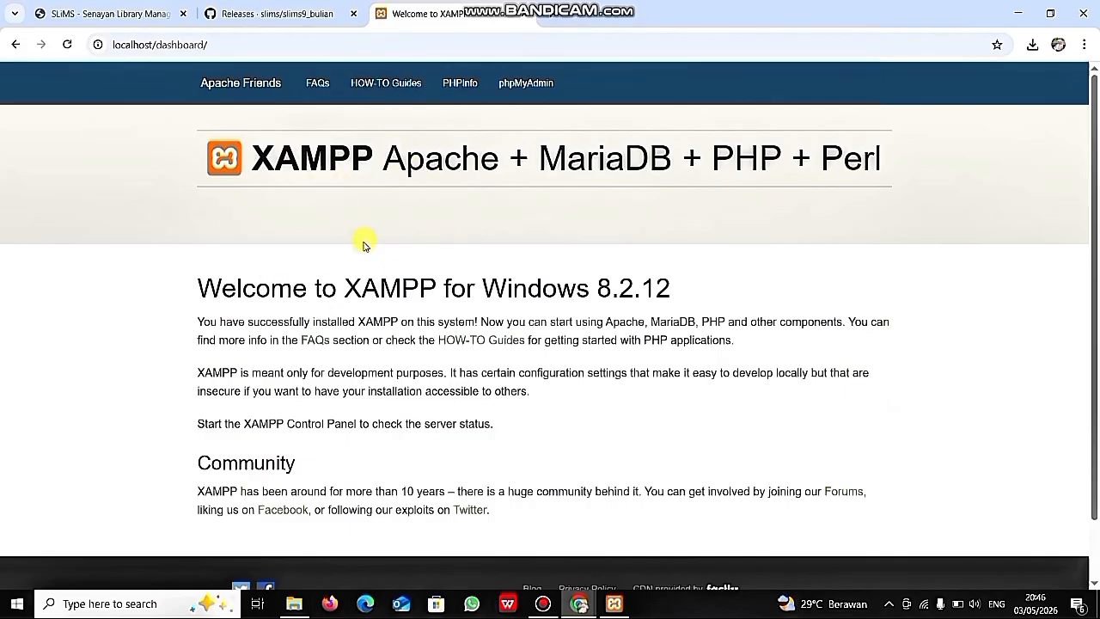
pyautogui.click(525, 86)
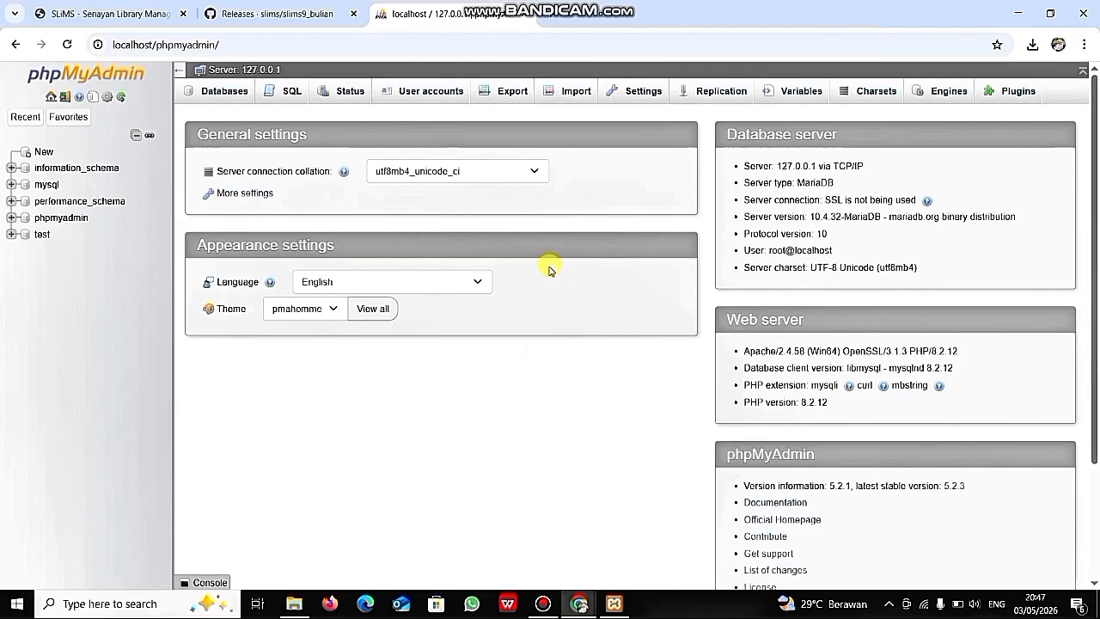
# - Create an empty database named 'perpustakaan' from the Databases tab
pyautogui.click(230, 97)
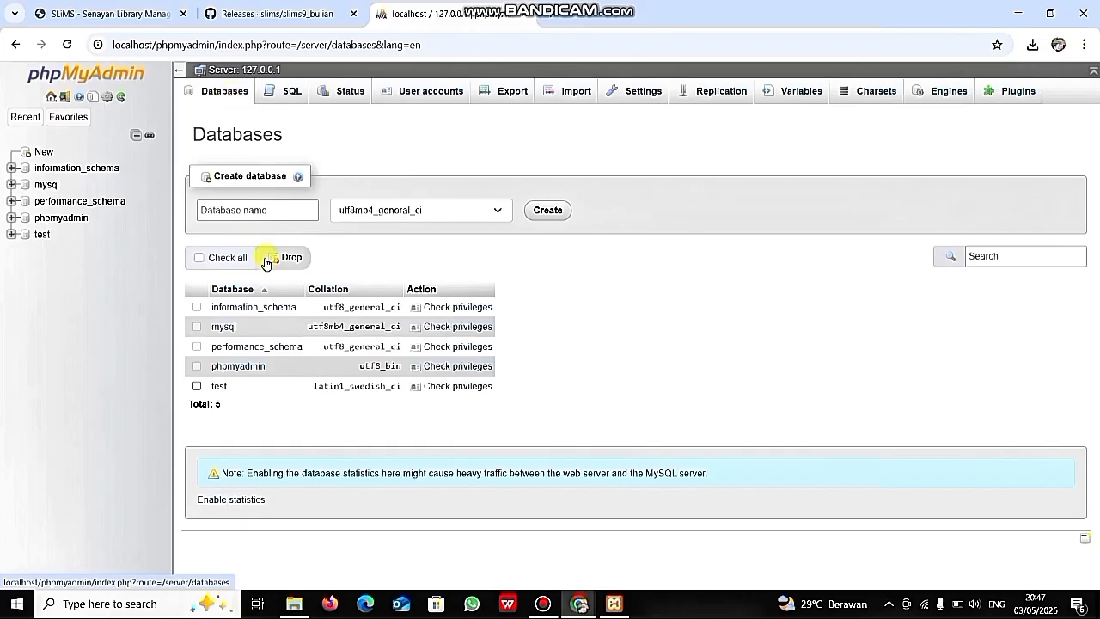
pyautogui.click(222, 213)
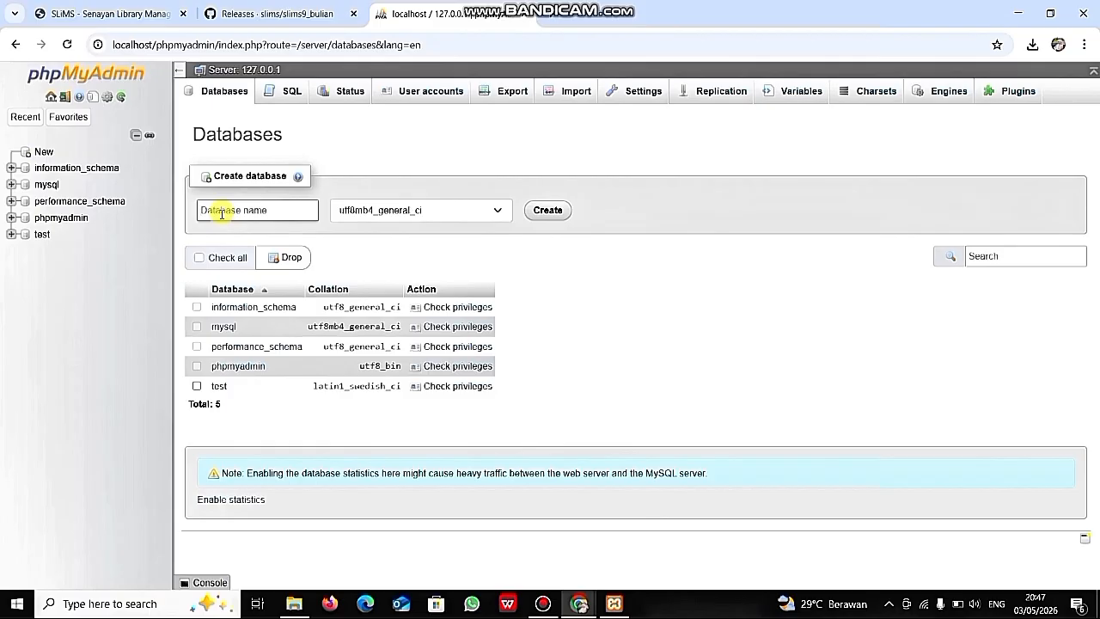
pyautogui.write('perpustakaan')
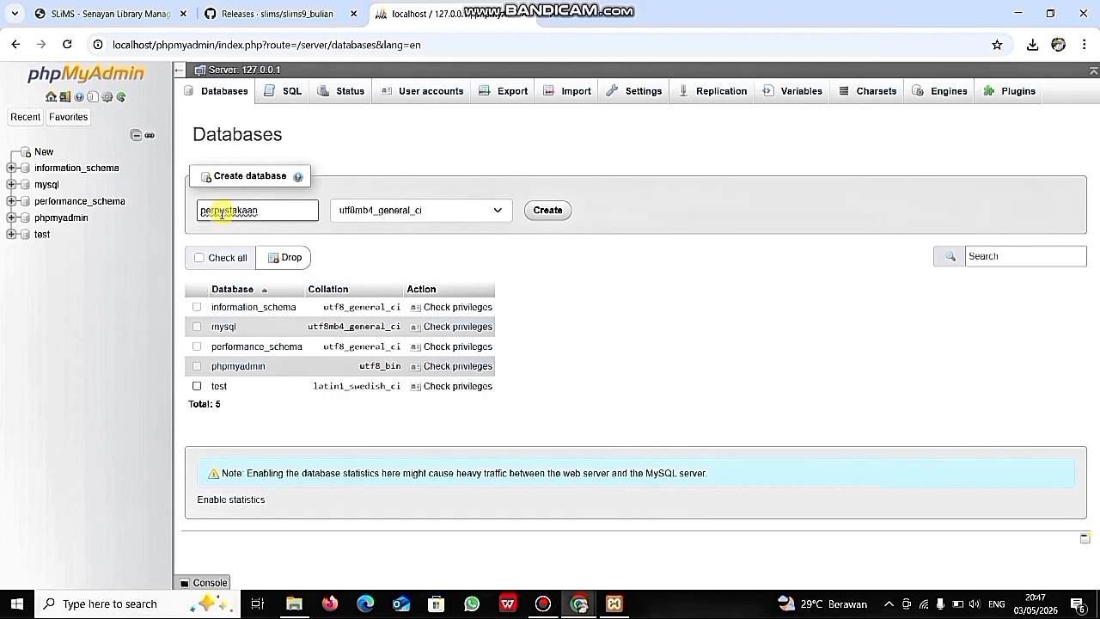
pyautogui.click(549, 211)
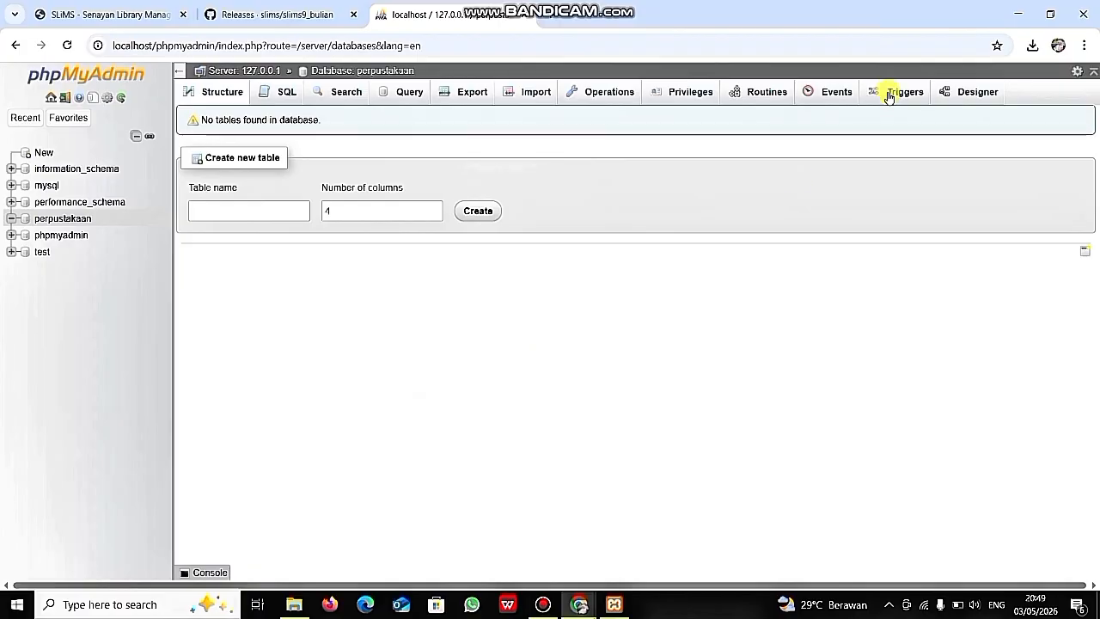
# - Load localhost/perpustakaan in a new tab and start the SLiMS installer's requirements check
pyautogui.click(552, 16)
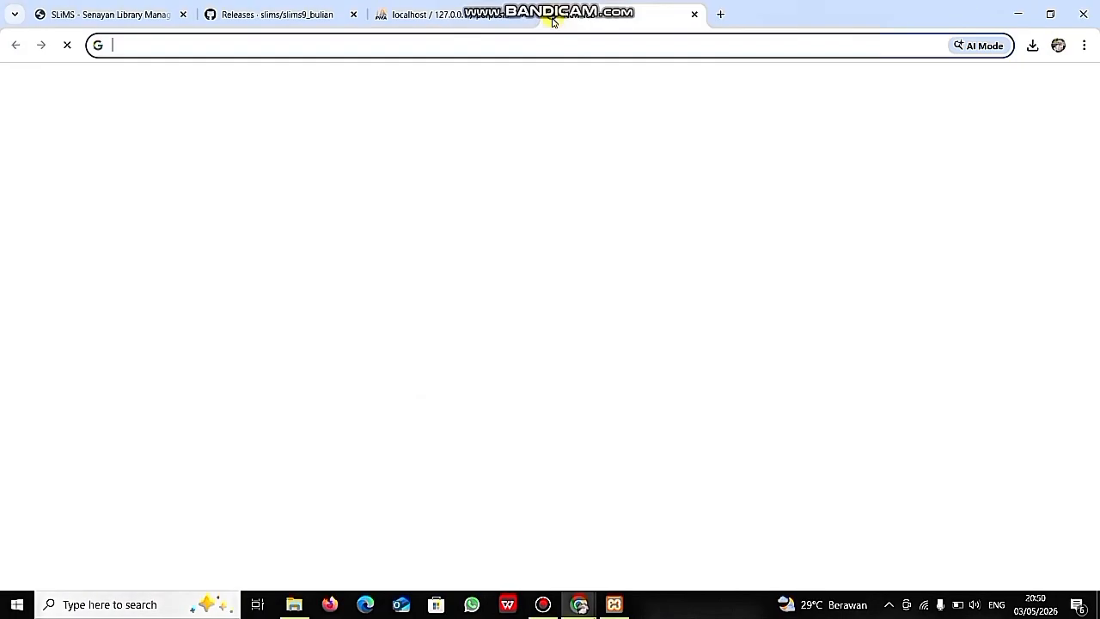
pyautogui.click(521, 47)
pyautogui.write('local')
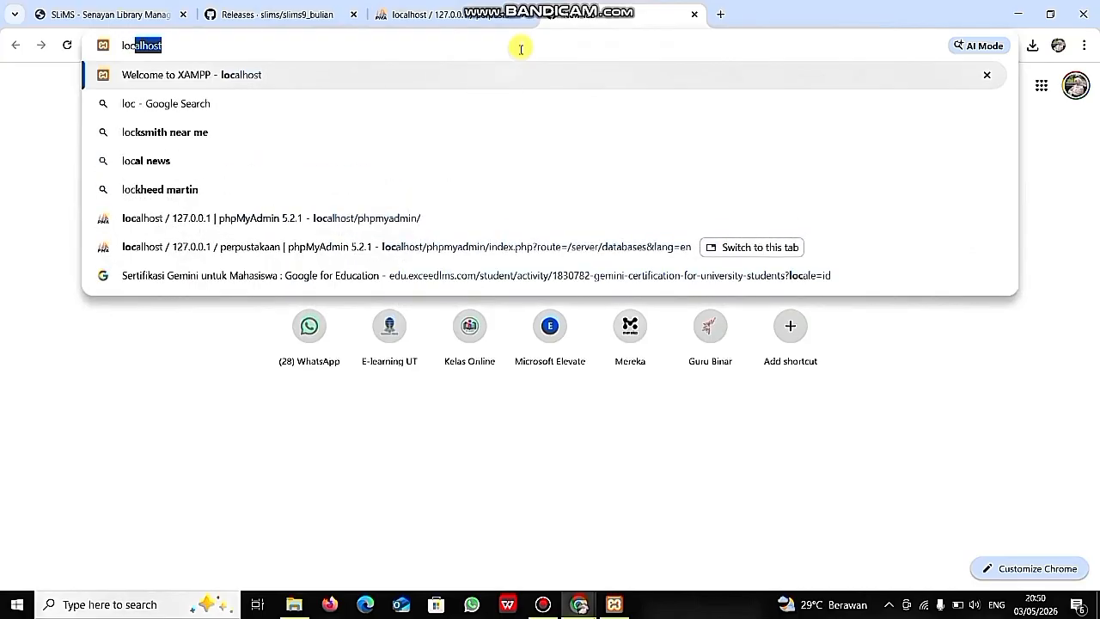
pyautogui.write('host')
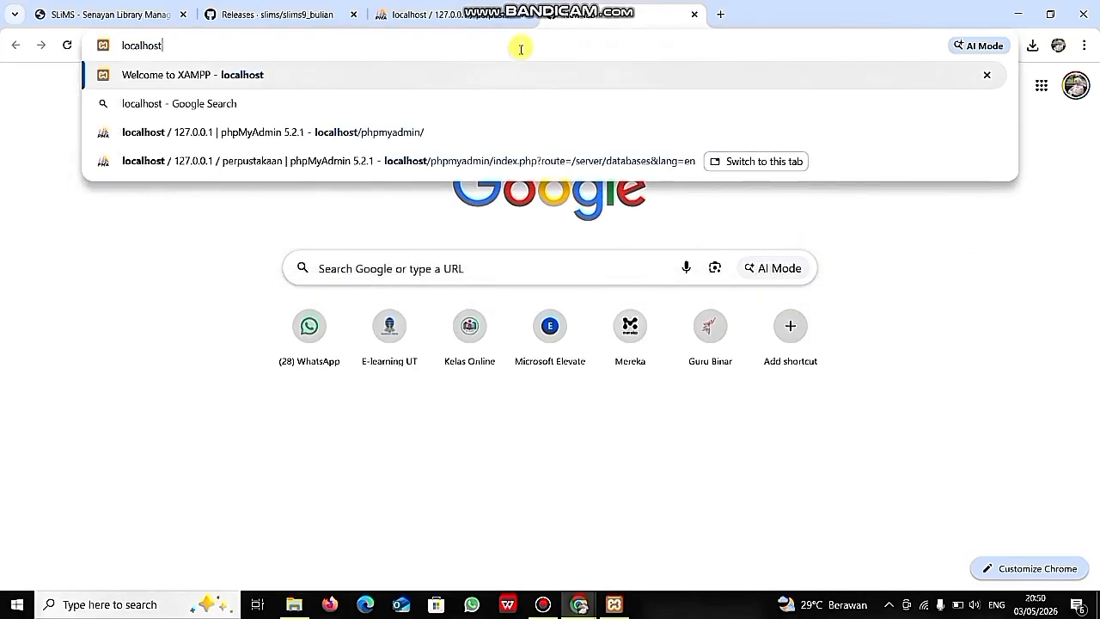
pyautogui.write('/')
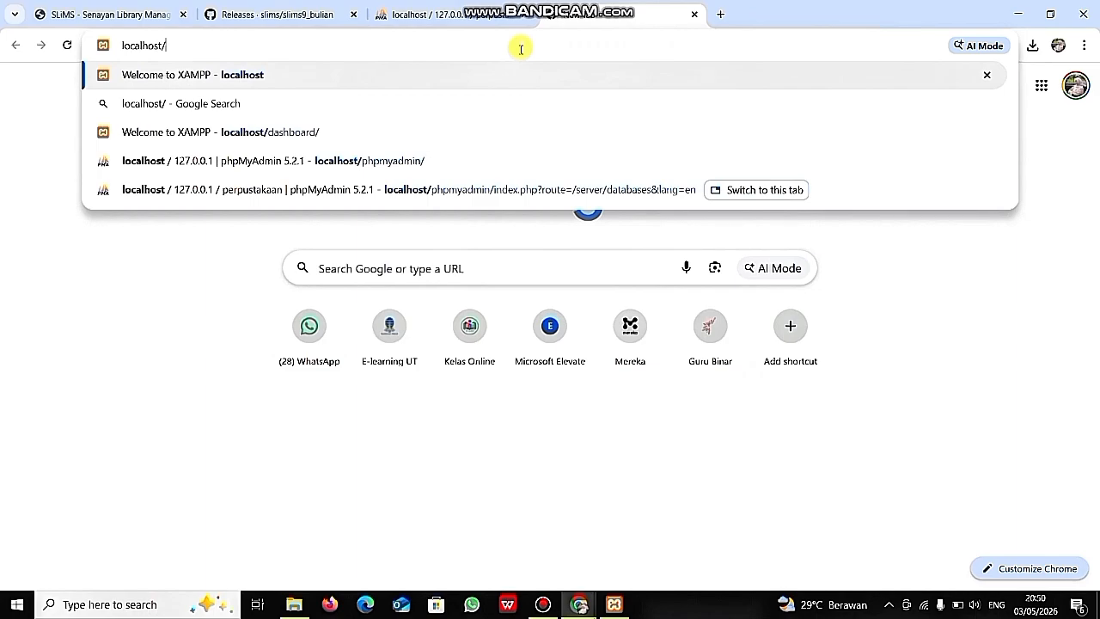
pyautogui.write('pe')
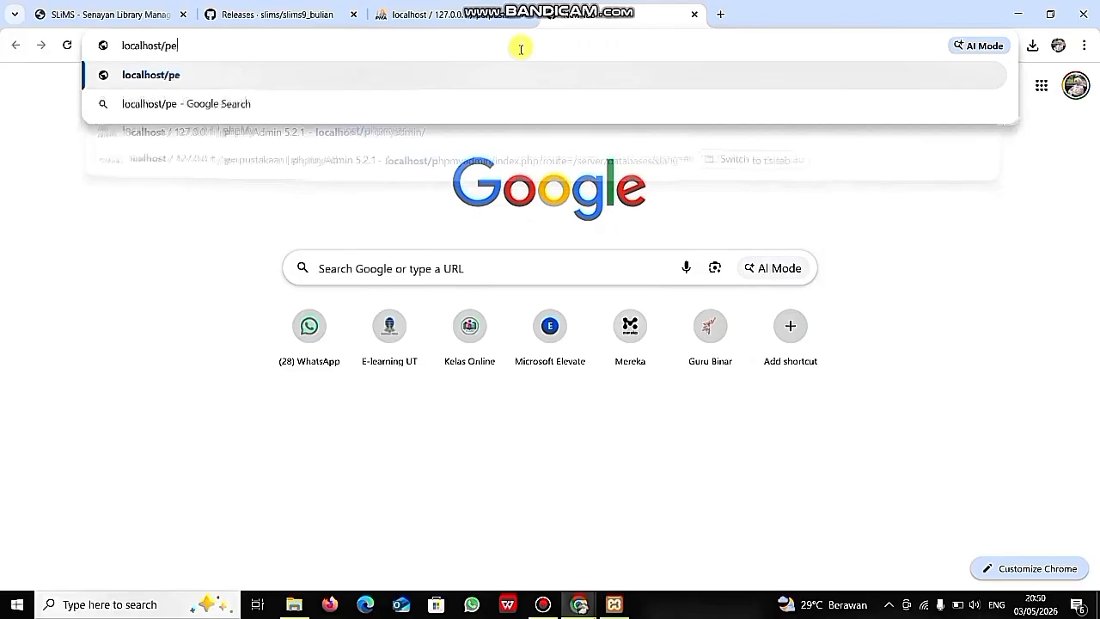
pyautogui.write('rpu')
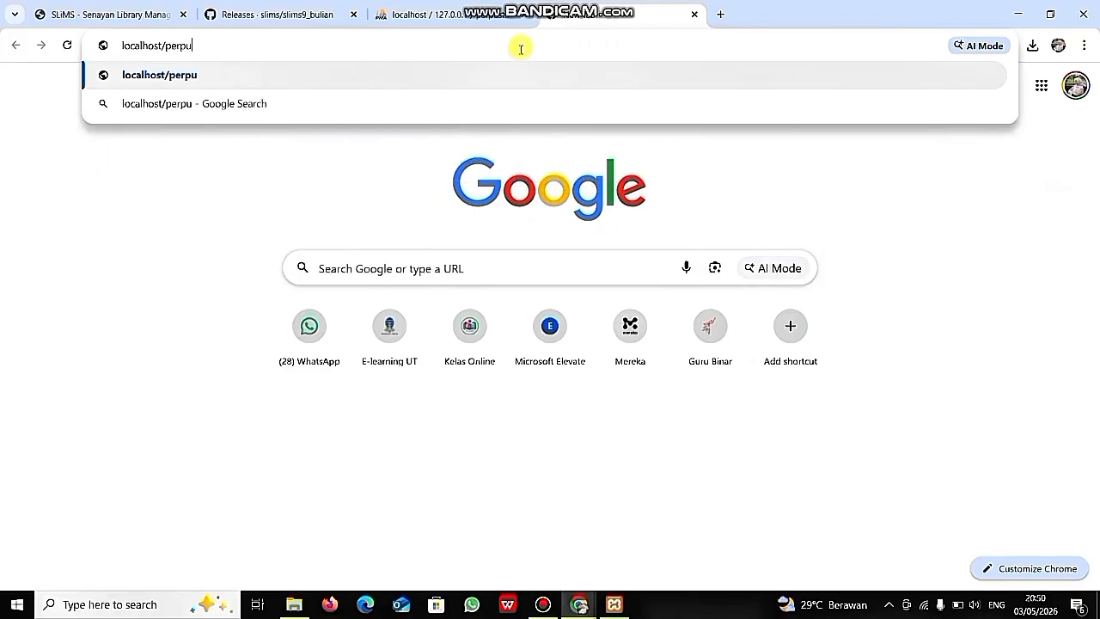
pyautogui.write('stakaan')
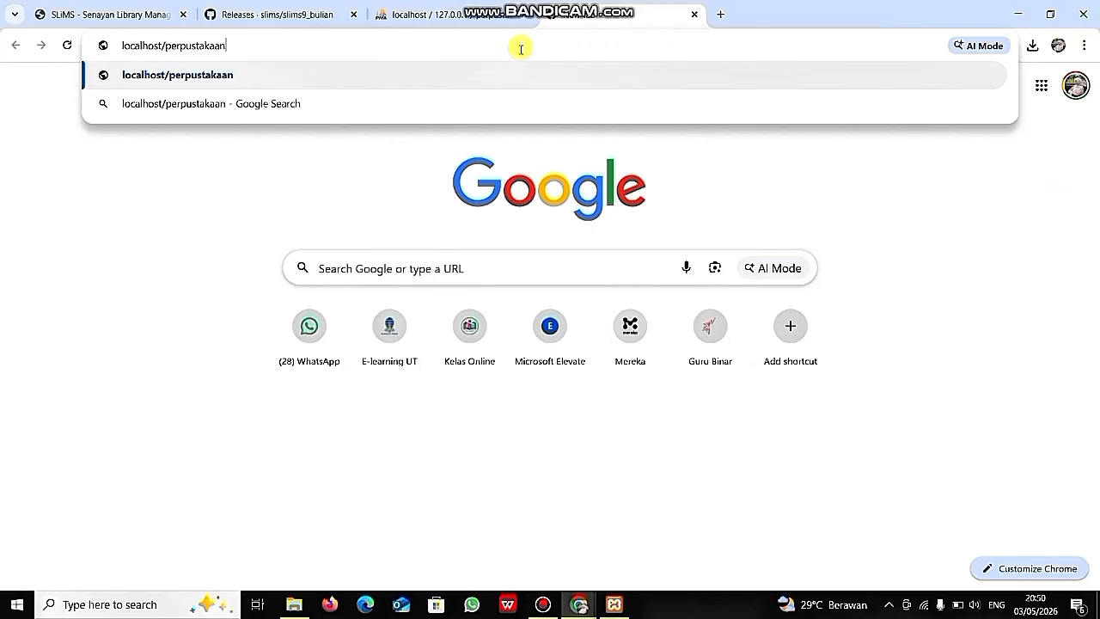
pyautogui.press('Return')
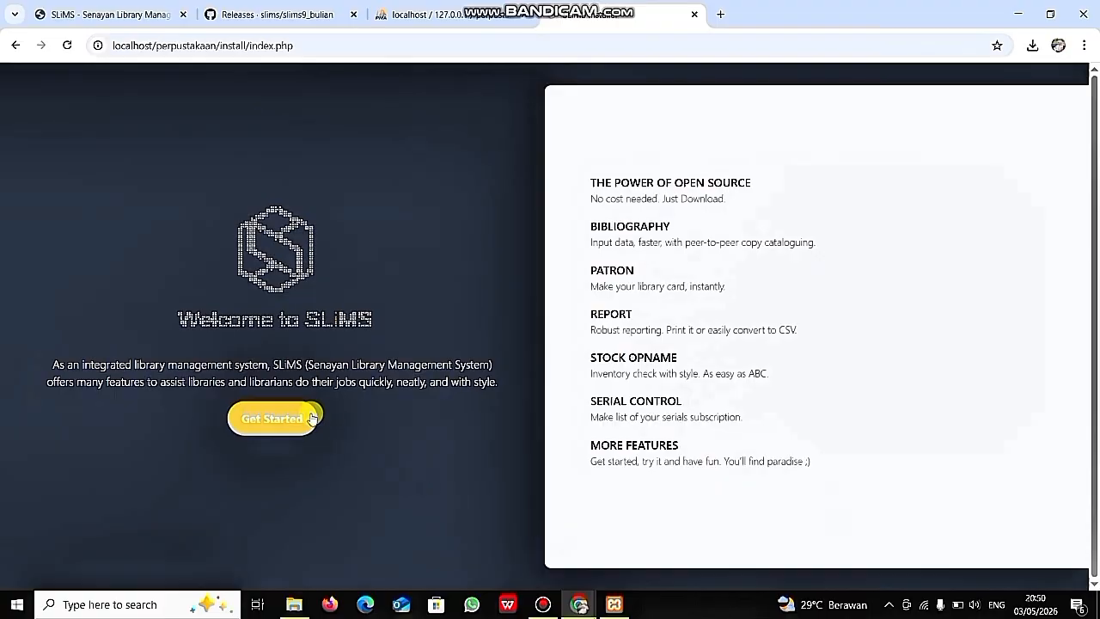
pyautogui.click(282, 424)
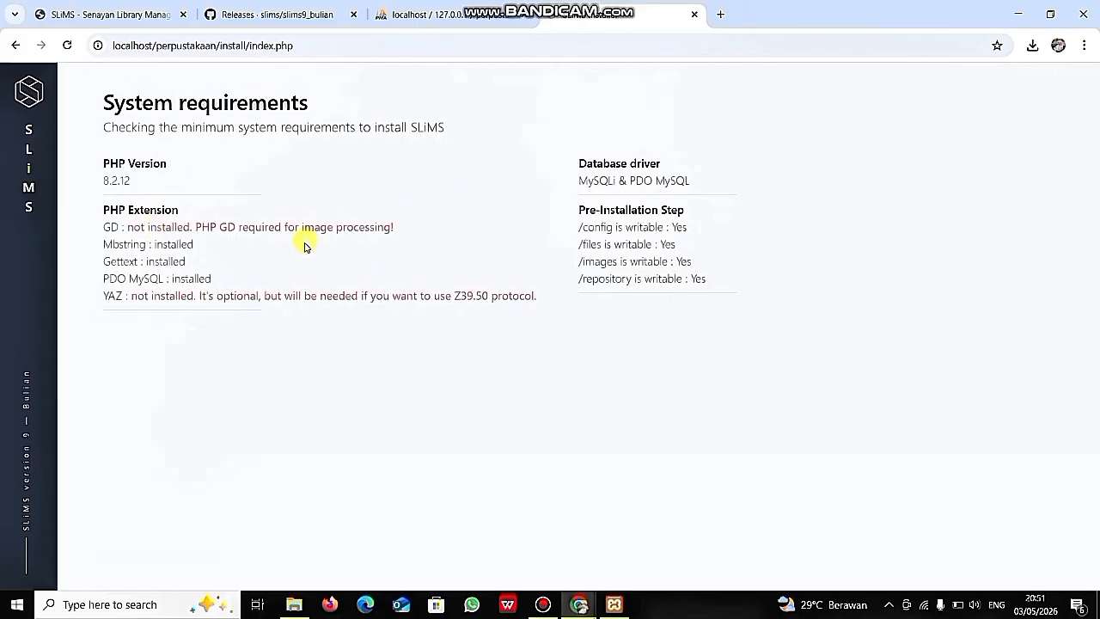
# - Stop Apache and MySQL, then open Apache's php.ini in Notepad
pyautogui.click(1018, 14)
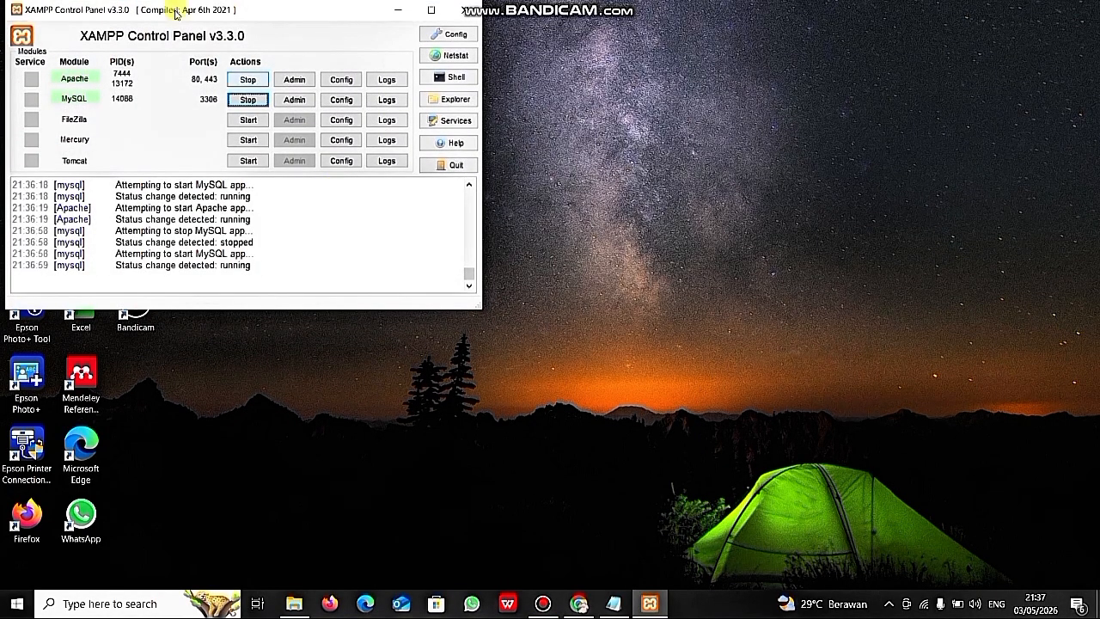
pyautogui.click(236, 83)
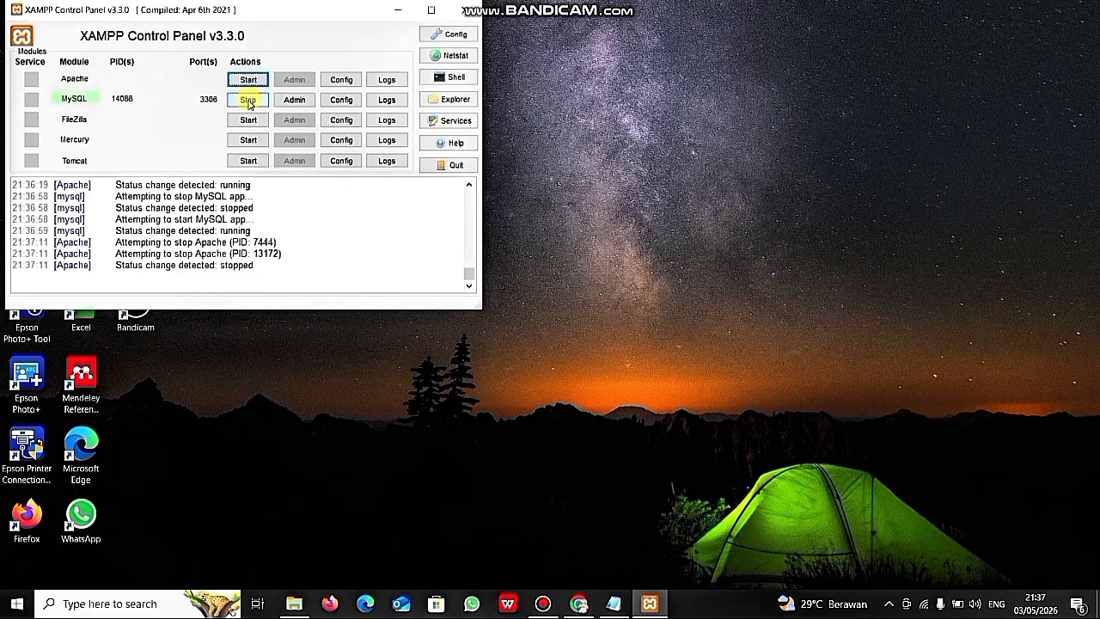
pyautogui.click(247, 101)
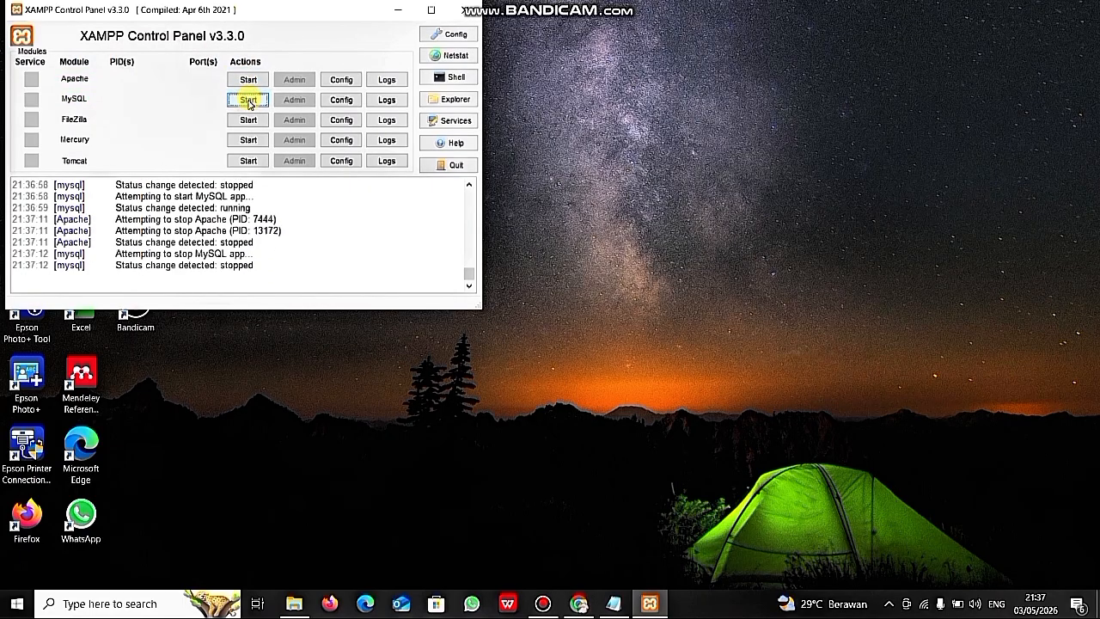
pyautogui.click(341, 81)
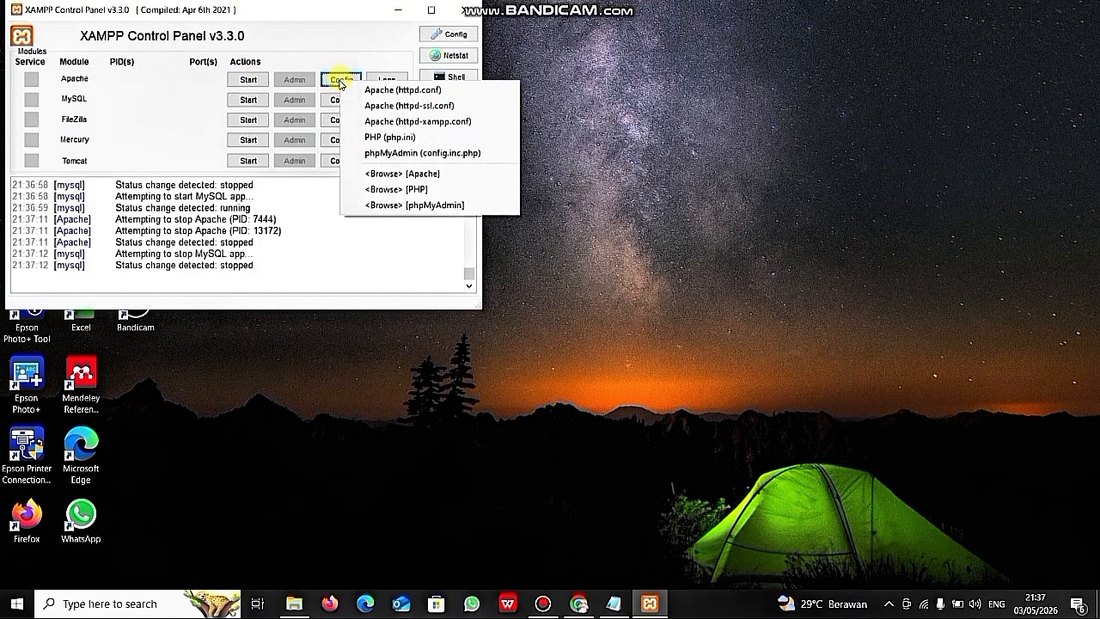
pyautogui.click(384, 138)
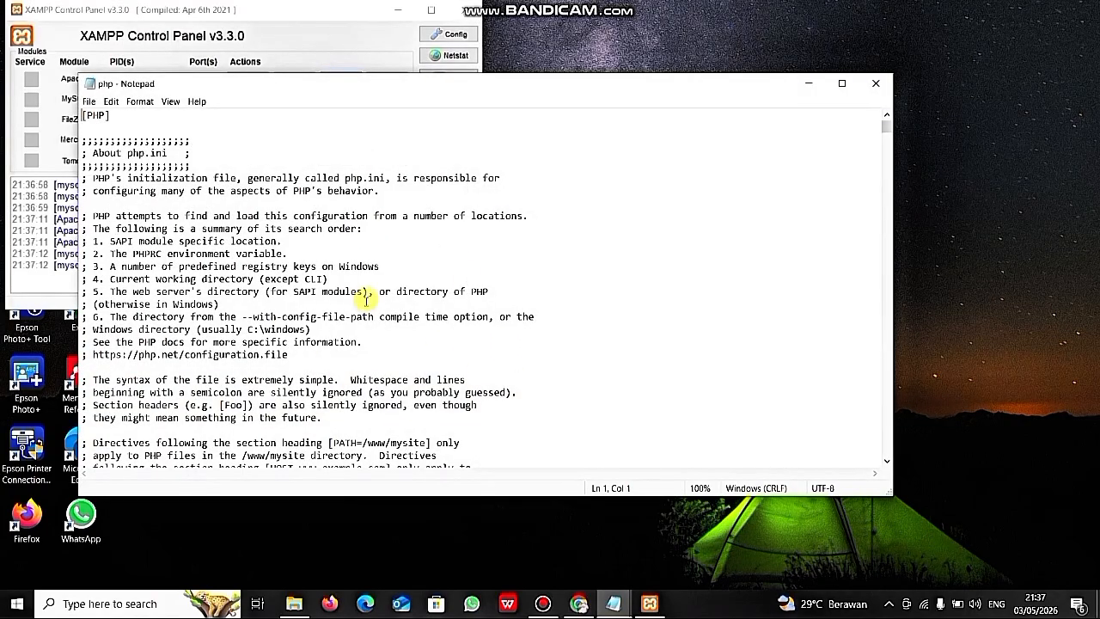
# - Remove the semicolon before extension=gd in php.ini and save the file
pyautogui.hotkey('ctrl', 'f')
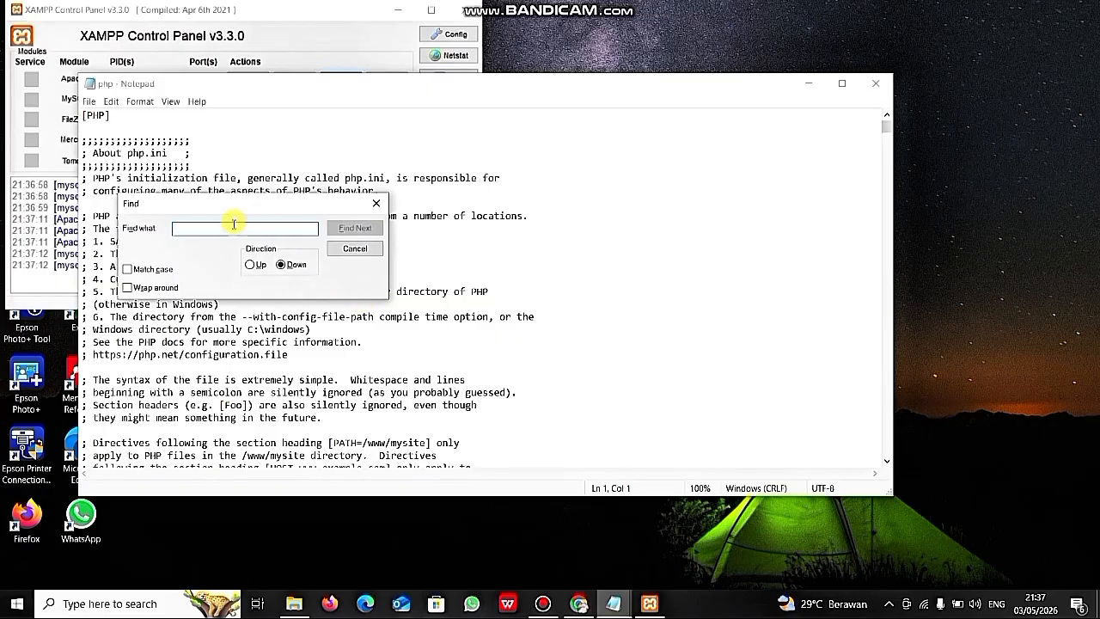
pyautogui.write('gd')
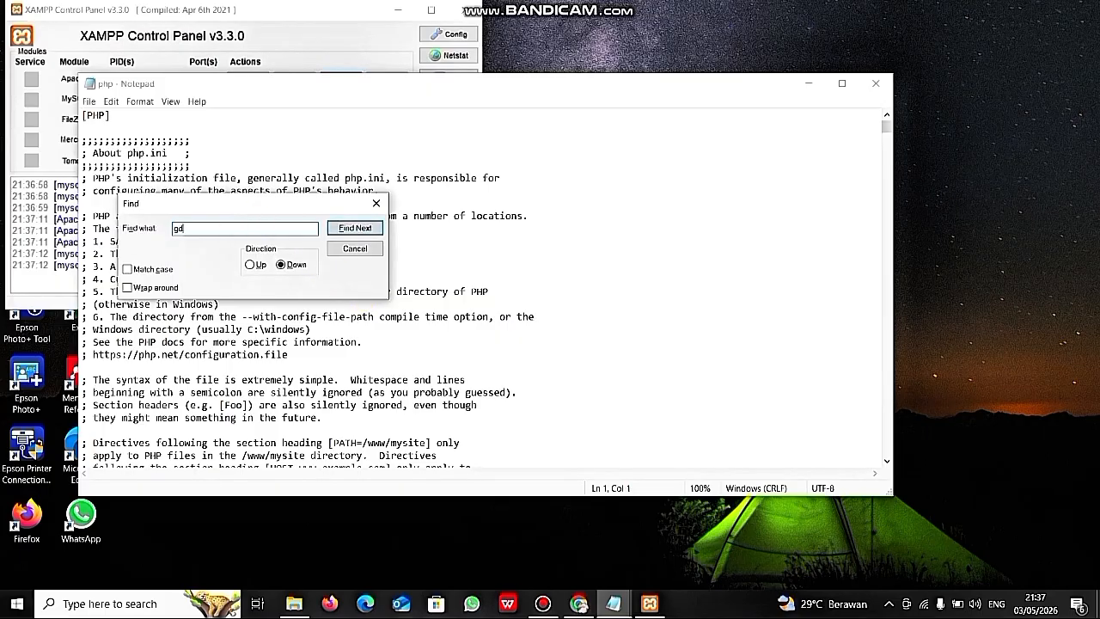
pyautogui.click(352, 228)
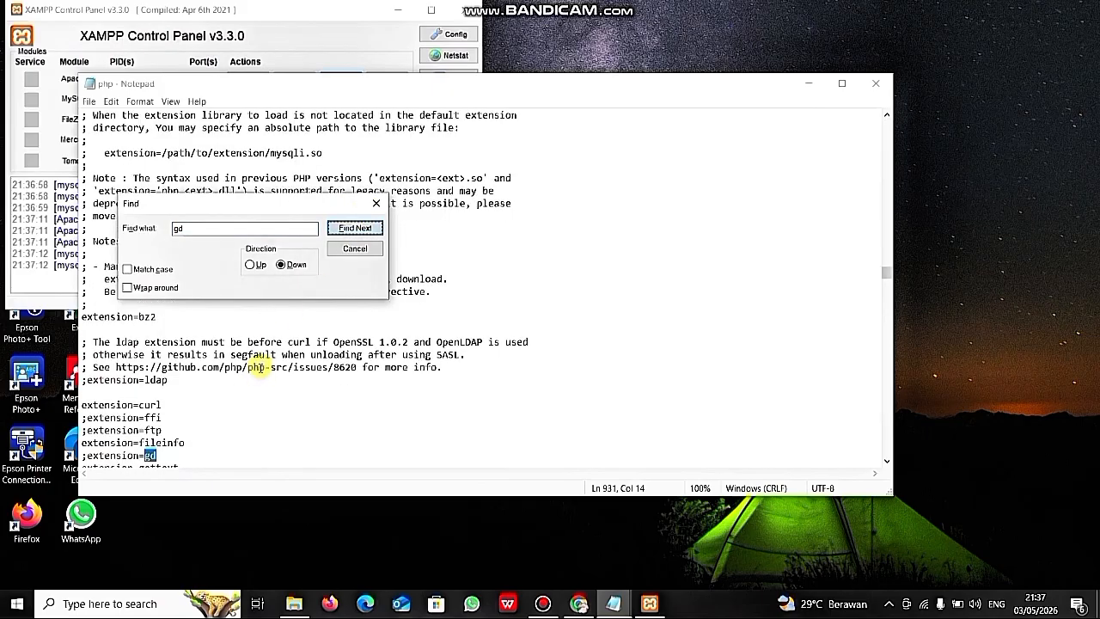
pyautogui.scroll(-2, 257, 365)
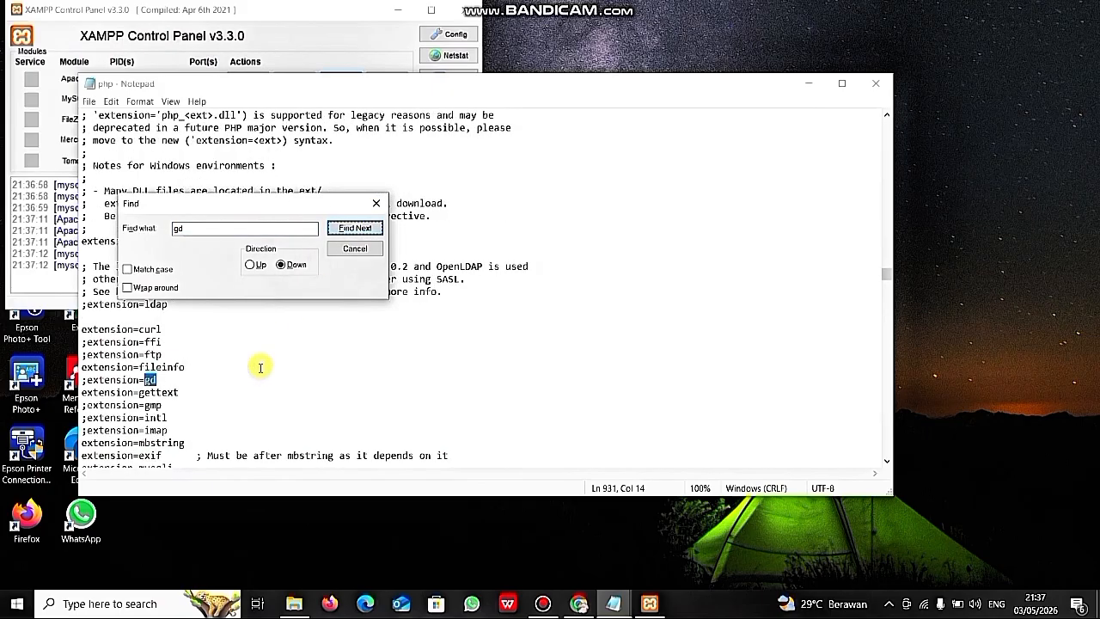
pyautogui.click(86, 379)
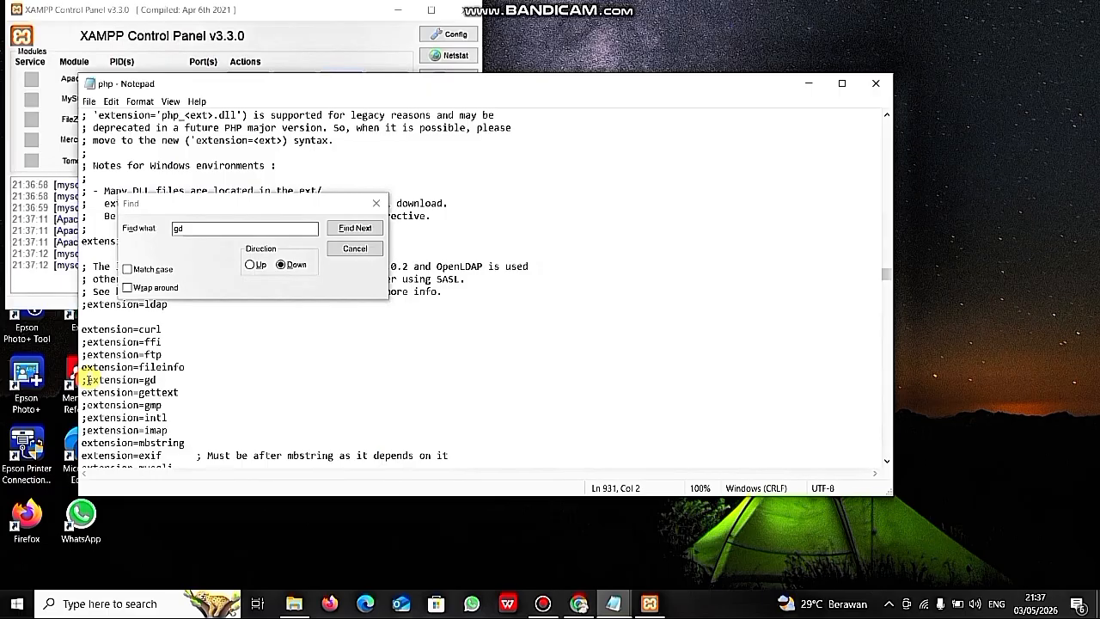
pyautogui.press('BackSpace')
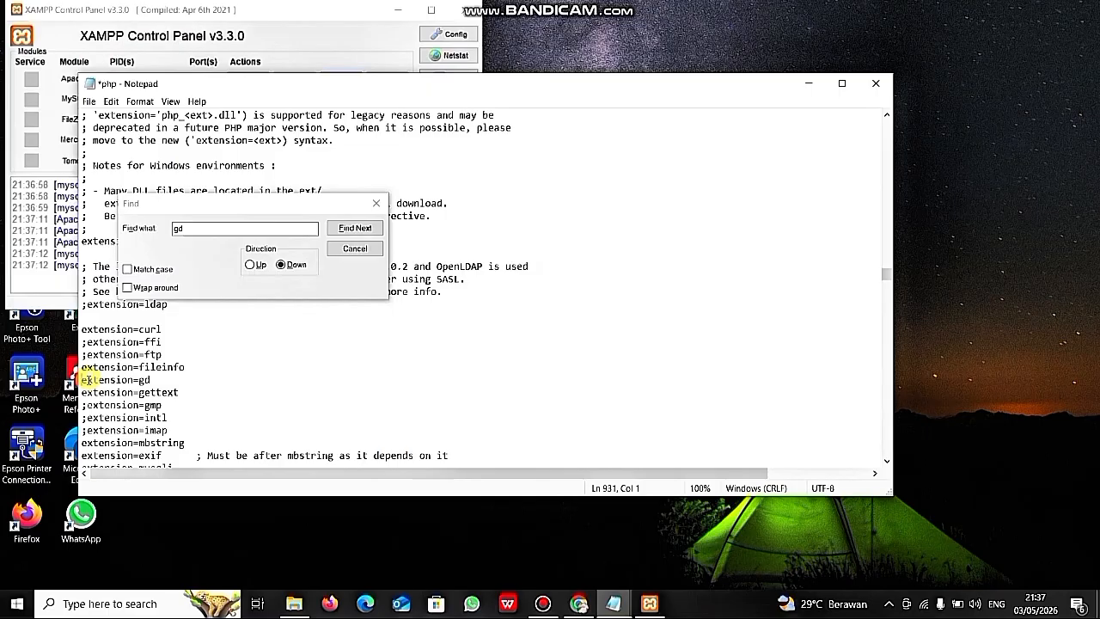
pyautogui.hotkey('ctrl', 's')
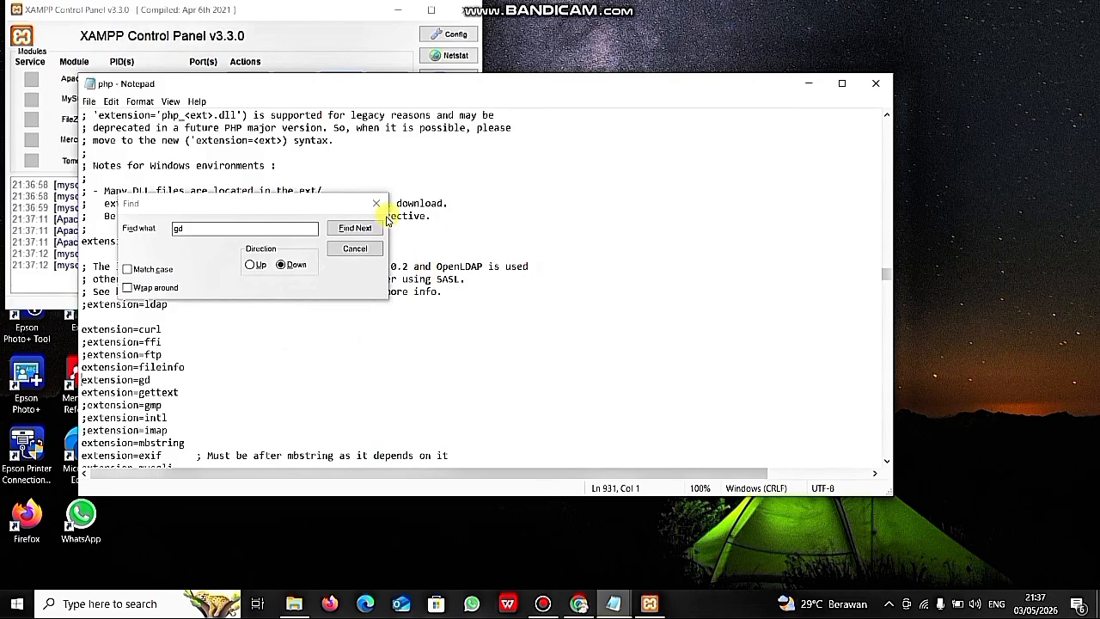
# - Start Apache and MySQL again in XAMPP Control Panel
pyautogui.click(806, 84)
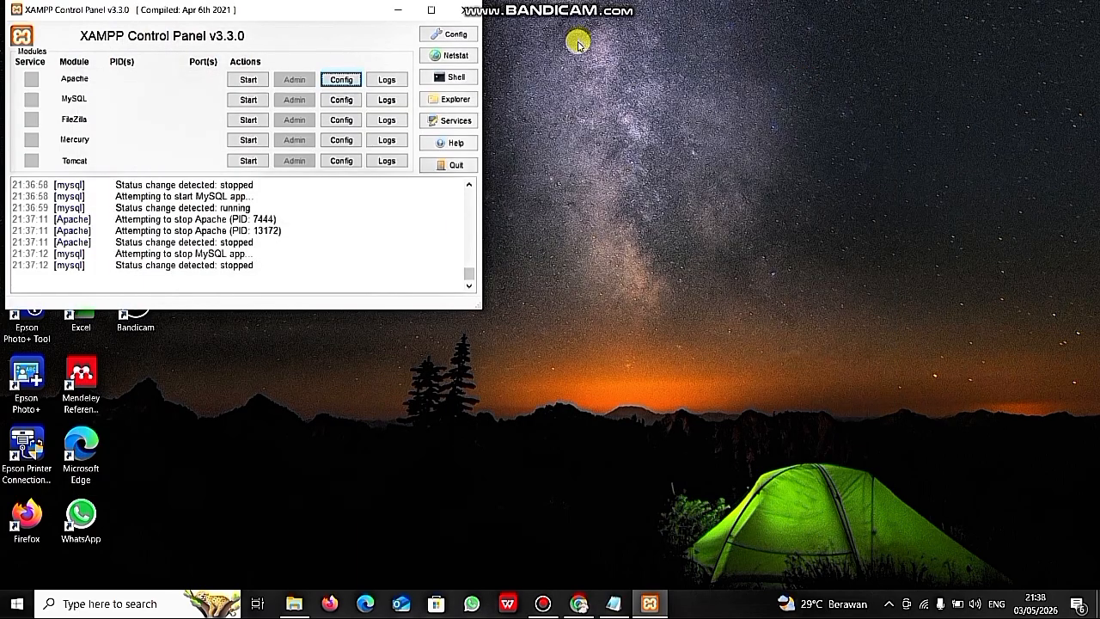
pyautogui.click(255, 79)
pyautogui.click(252, 101)
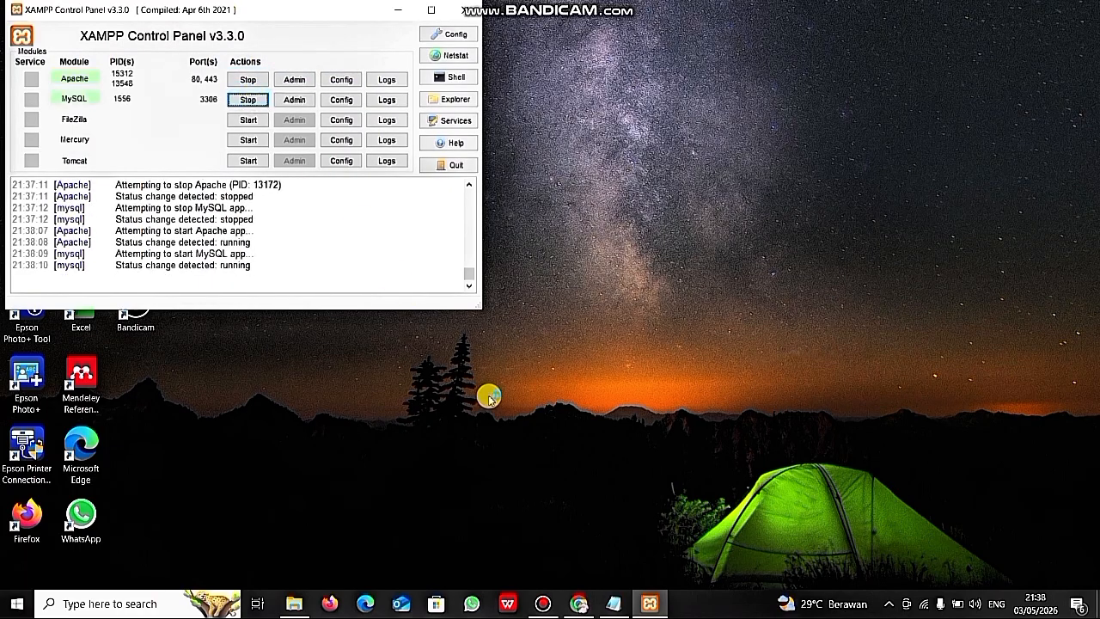
# - Reload the SLiMS installer, pass the requirements check, and choose a brand new installation
pyautogui.moveTo(587, 606)
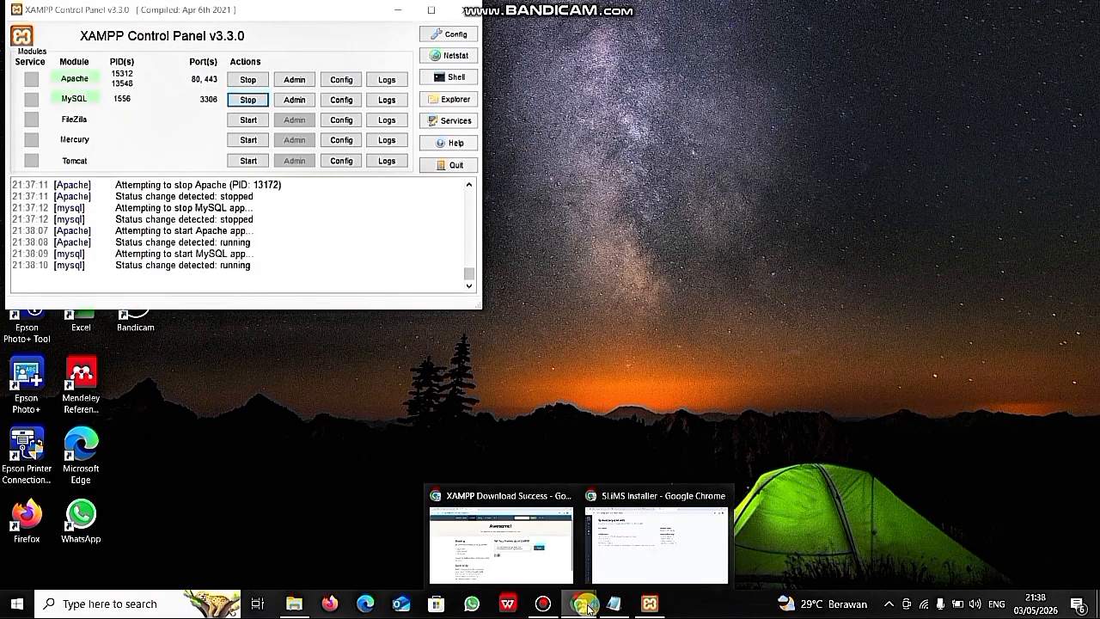
pyautogui.click(634, 546)
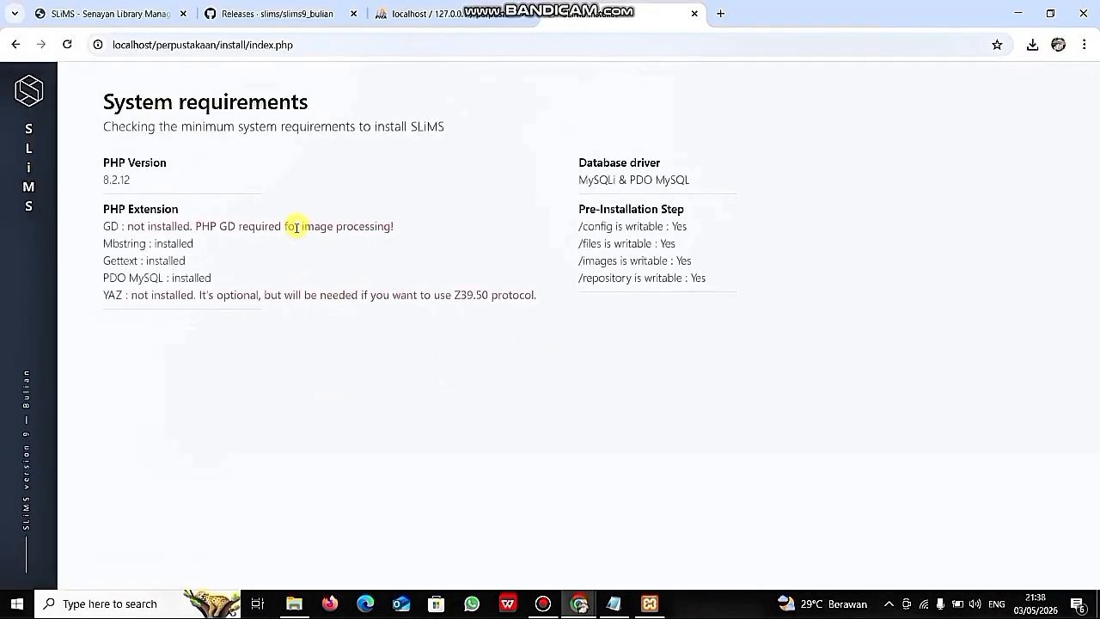
pyautogui.click(67, 45)
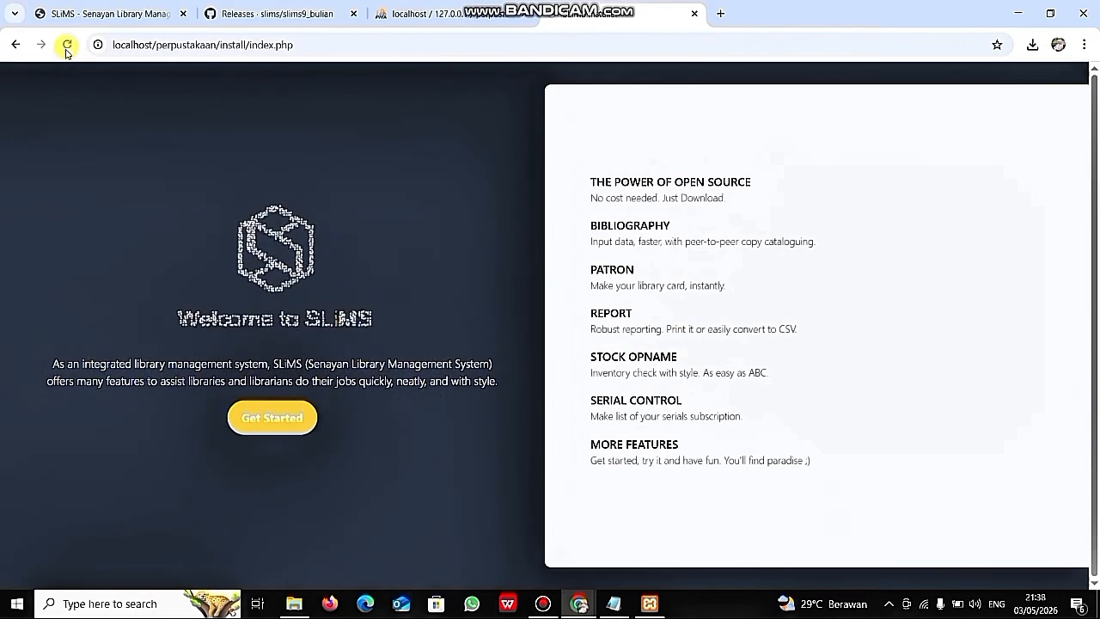
pyautogui.click(278, 420)
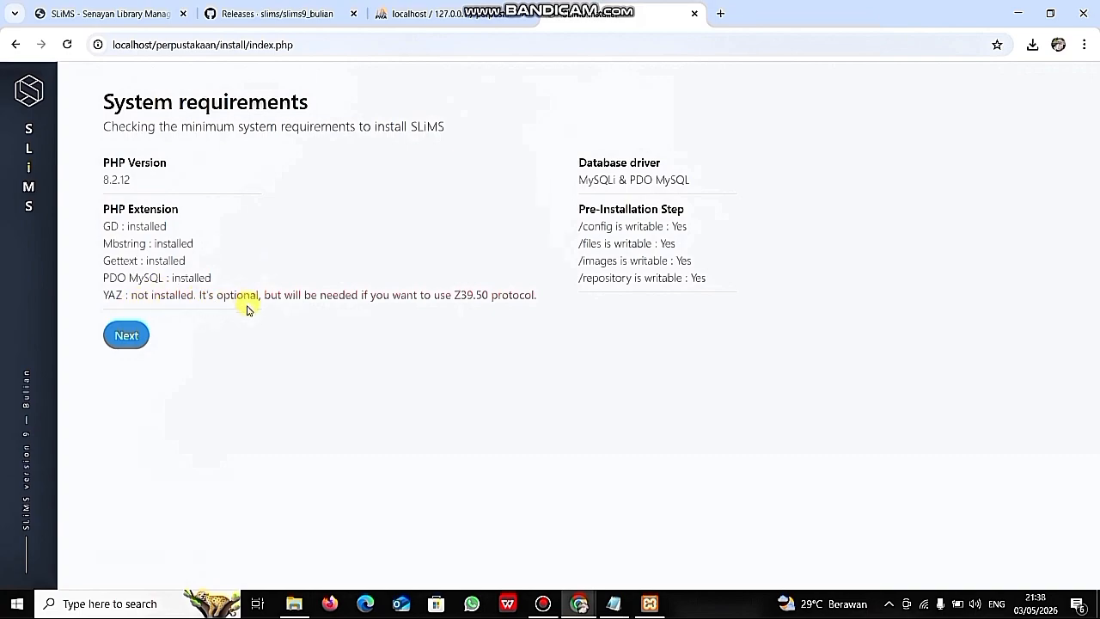
pyautogui.click(127, 337)
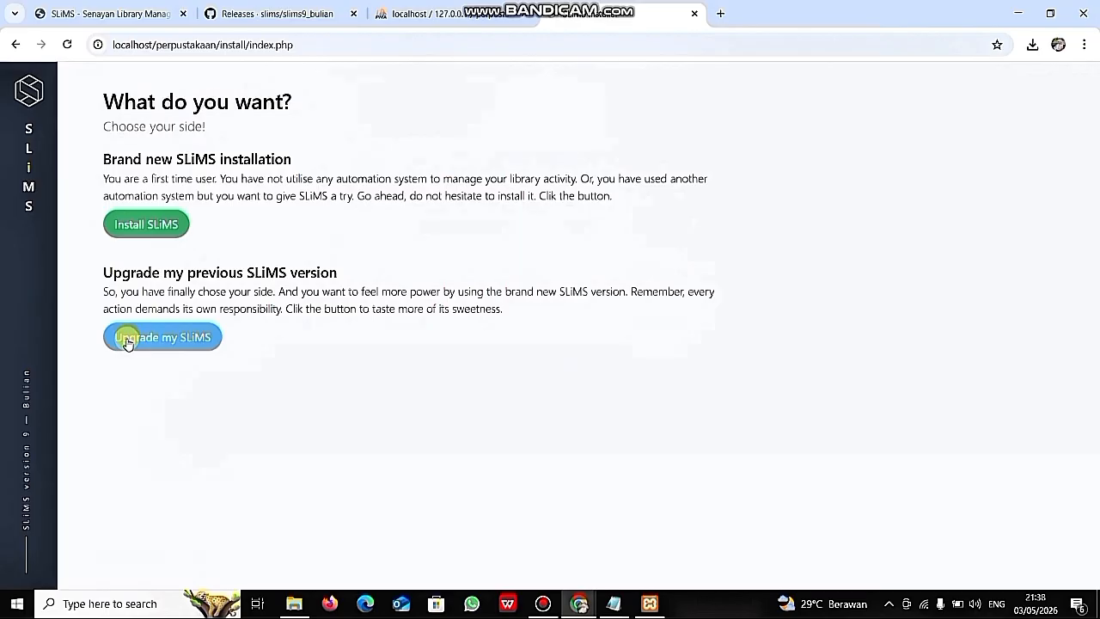
pyautogui.click(146, 234)
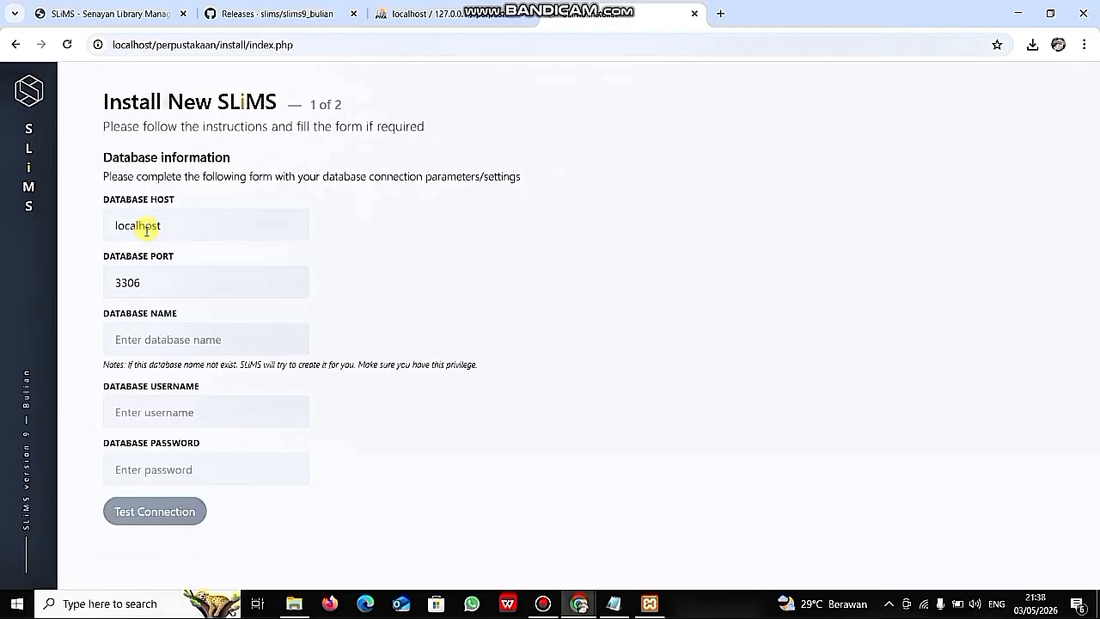
# - Enter database perpustakaan, user root, empty password; test the connection and continue to step 2
pyautogui.click(165, 341)
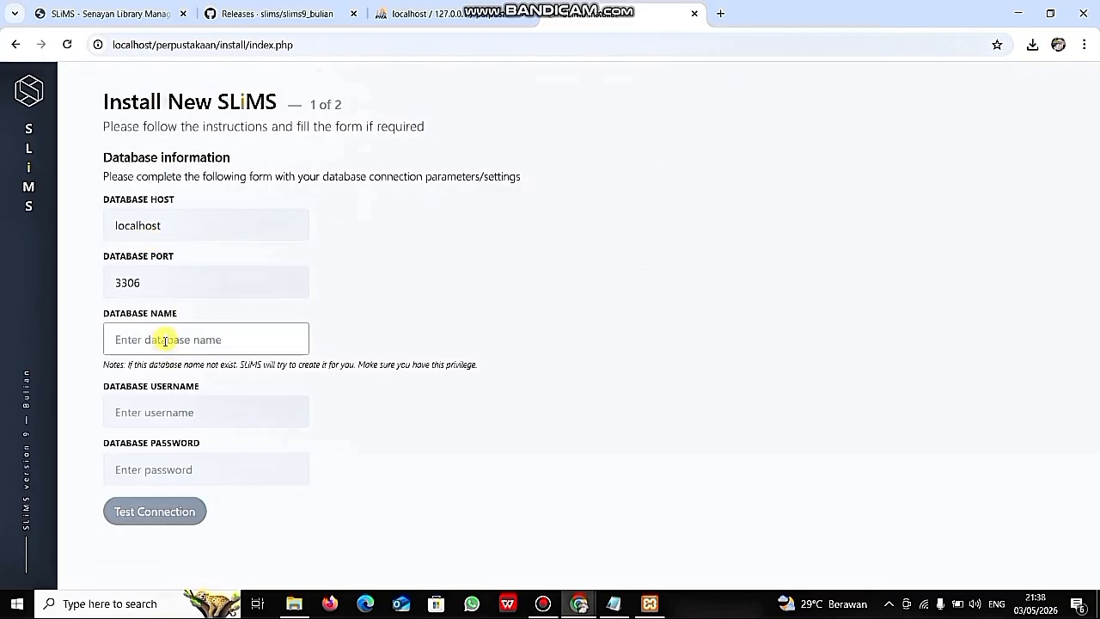
pyautogui.write('perpustakaan')
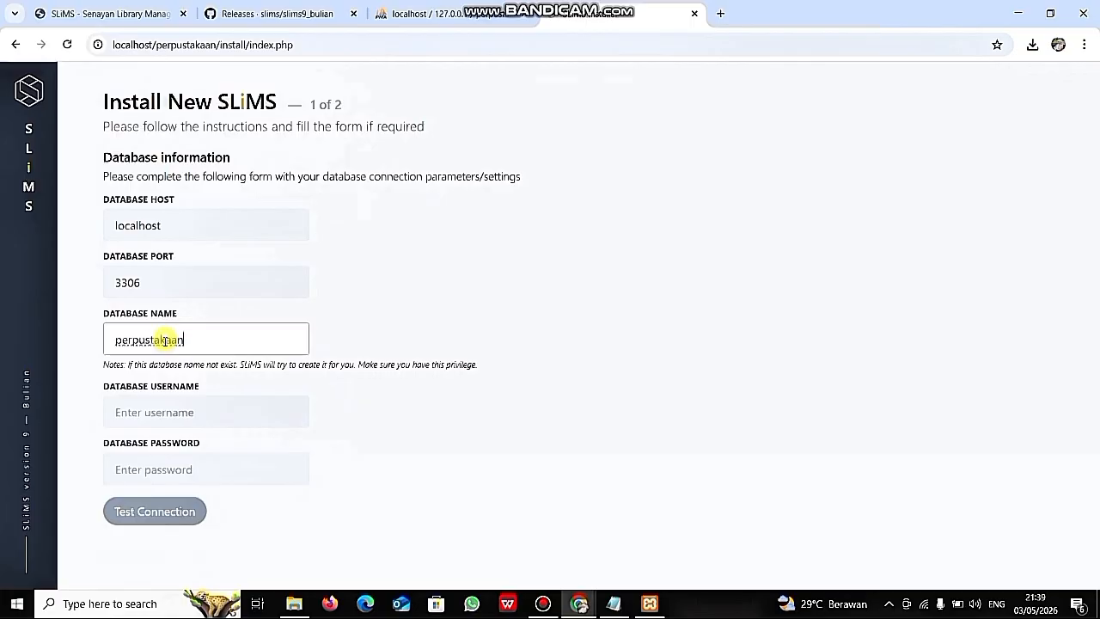
pyautogui.click(147, 416)
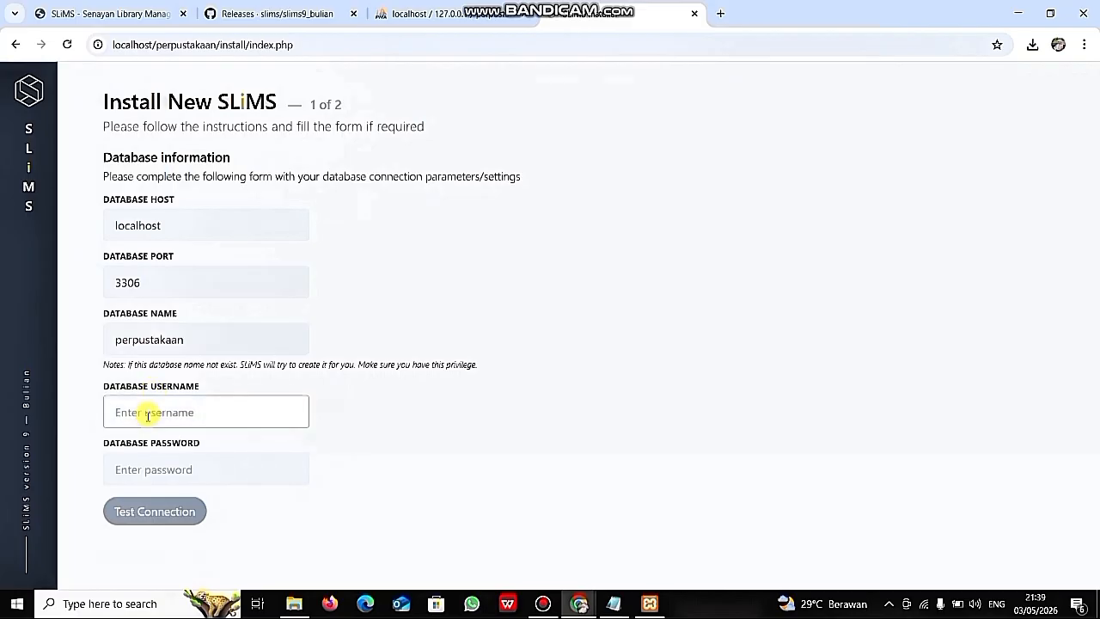
pyautogui.write('root')
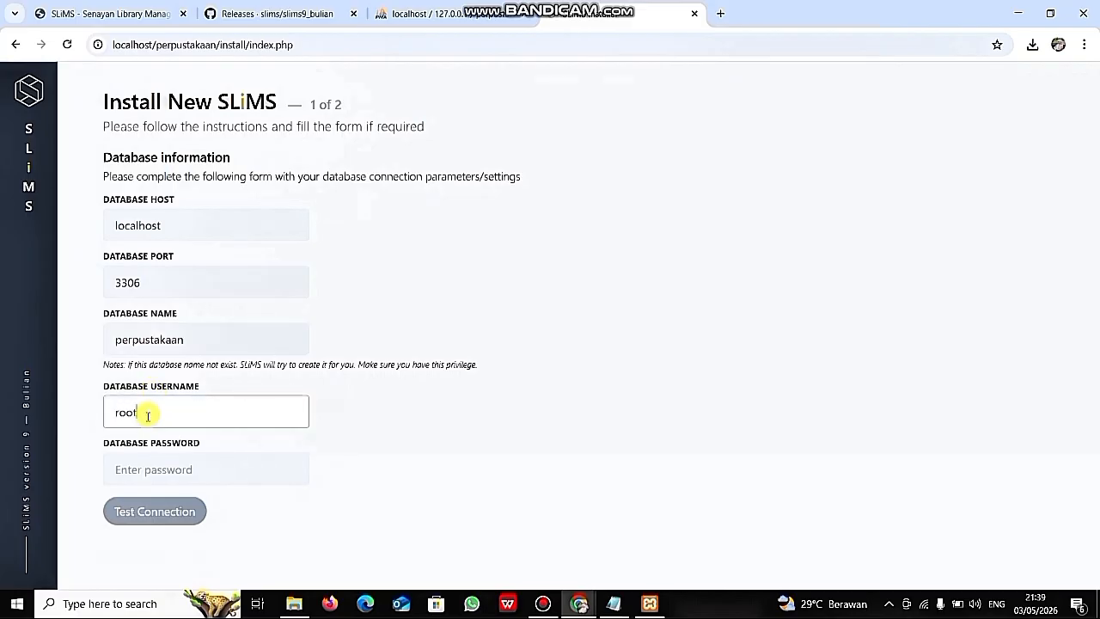
pyautogui.click(166, 471)
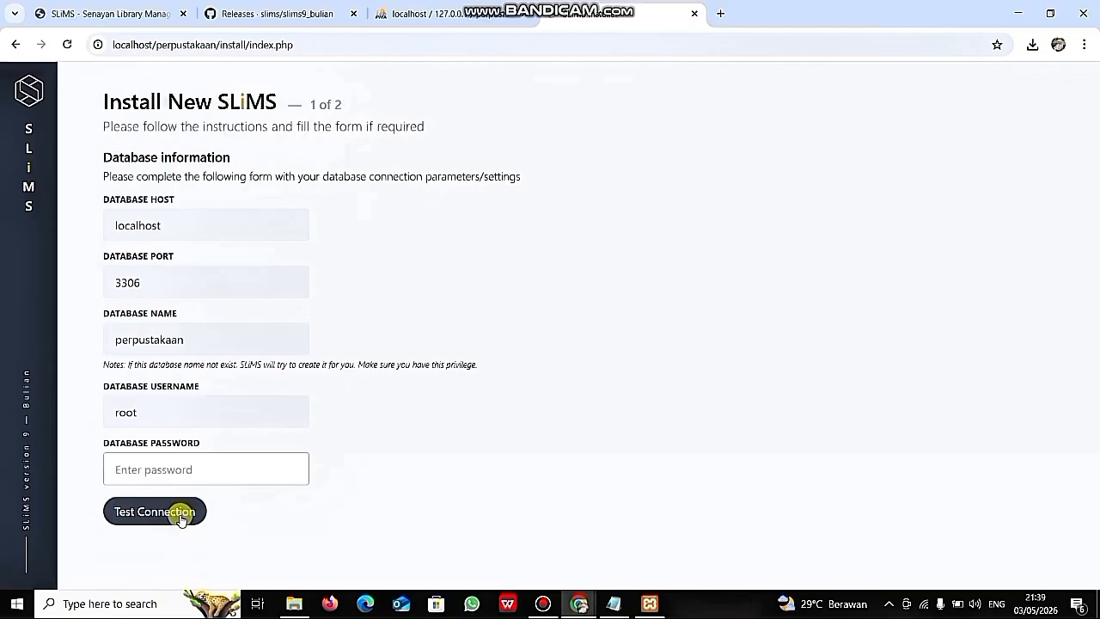
pyautogui.click(180, 512)
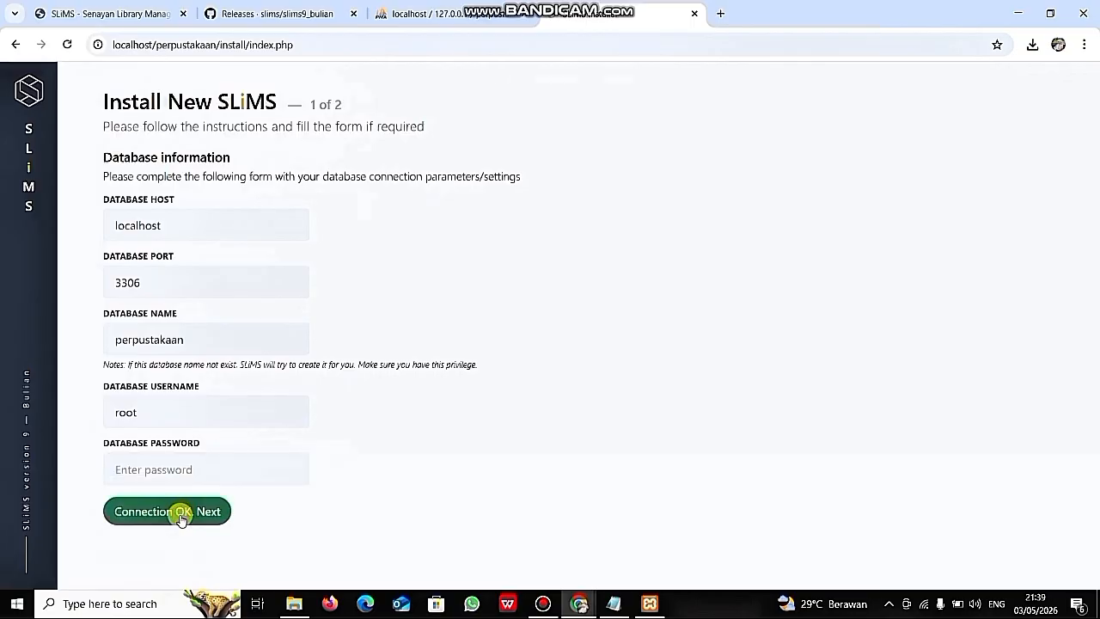
pyautogui.click(182, 513)
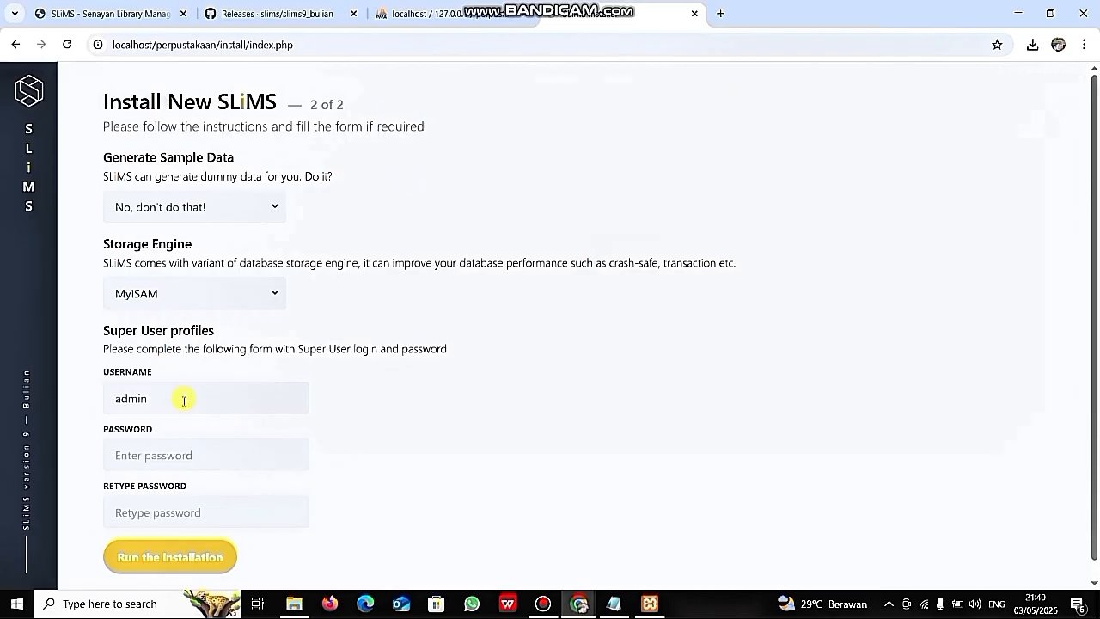
# - Type the admin super user password in both password fields and run the installation
pyautogui.click(185, 455)
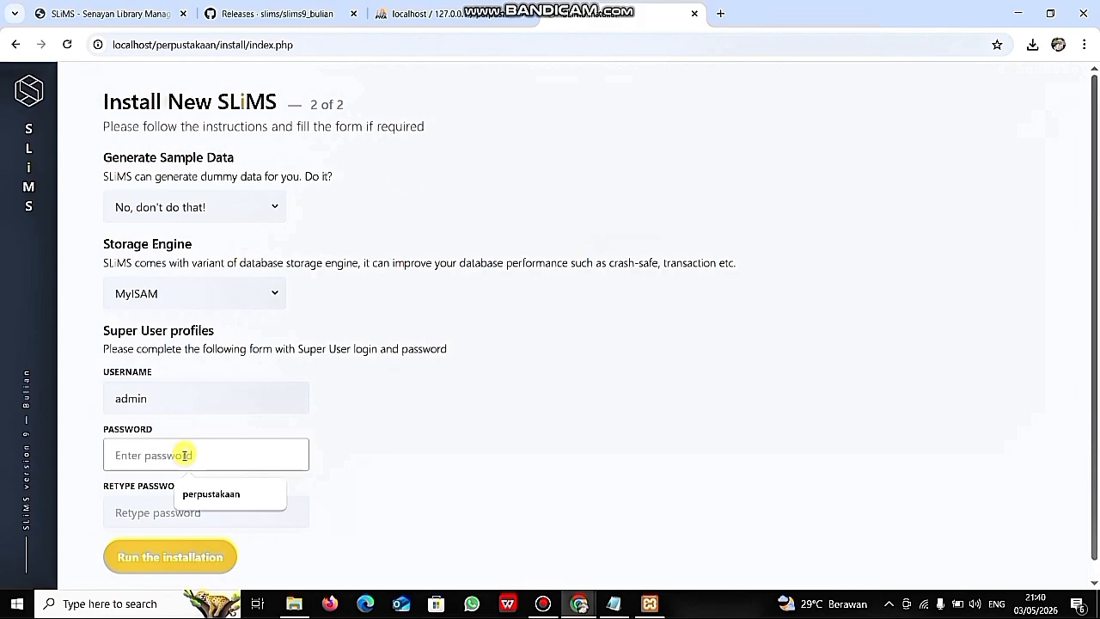
pyautogui.write('ad')
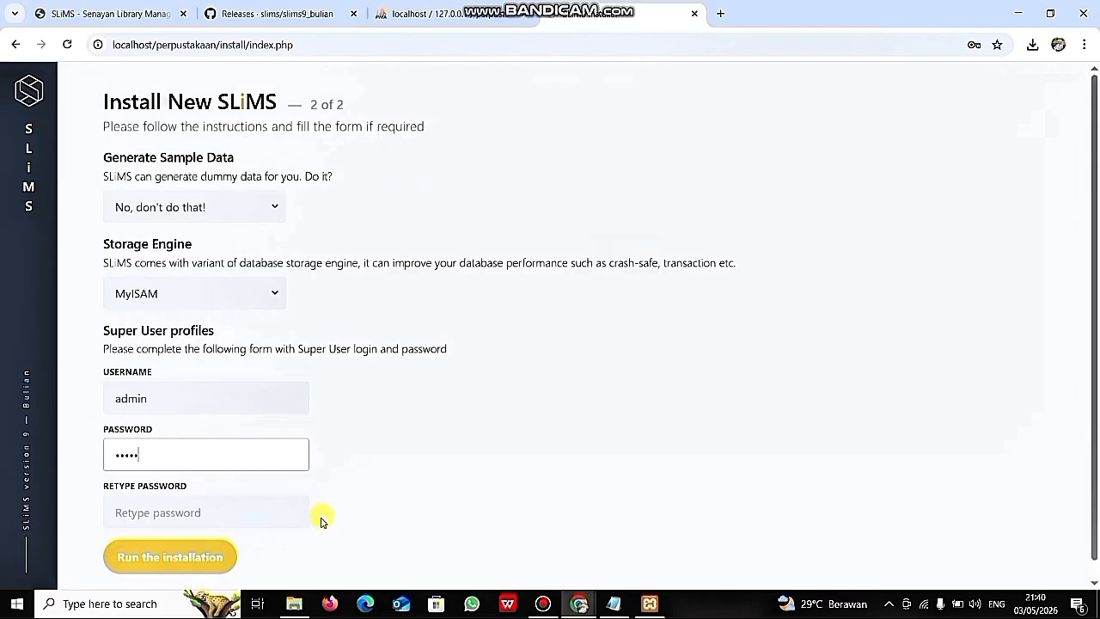
pyautogui.scroll(-1, 262, 489)
pyautogui.click(247, 492)
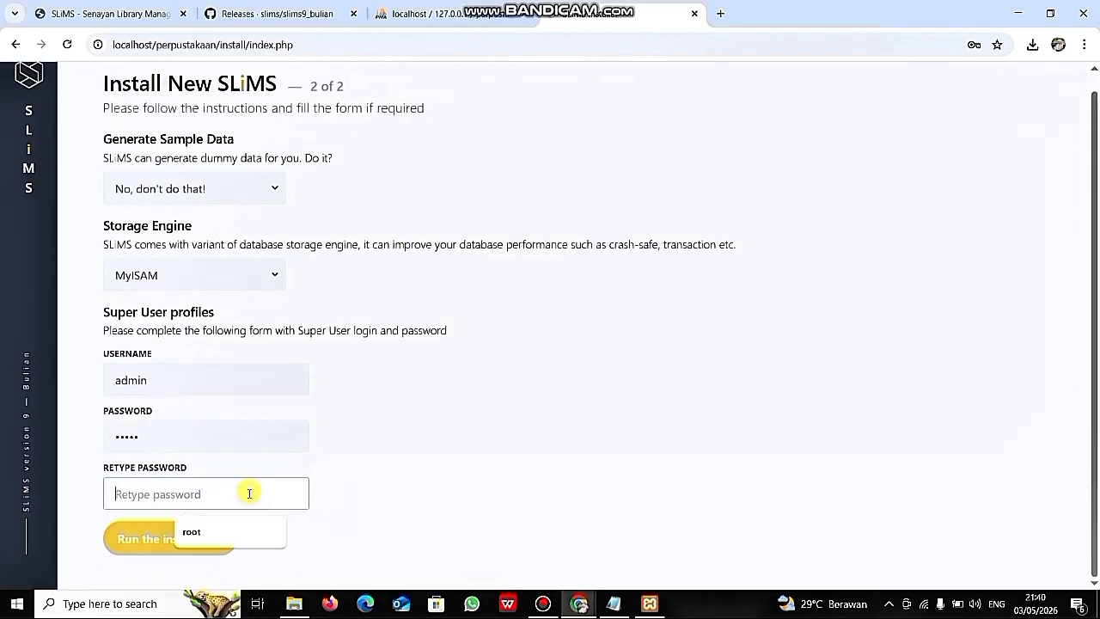
pyautogui.write('ad')
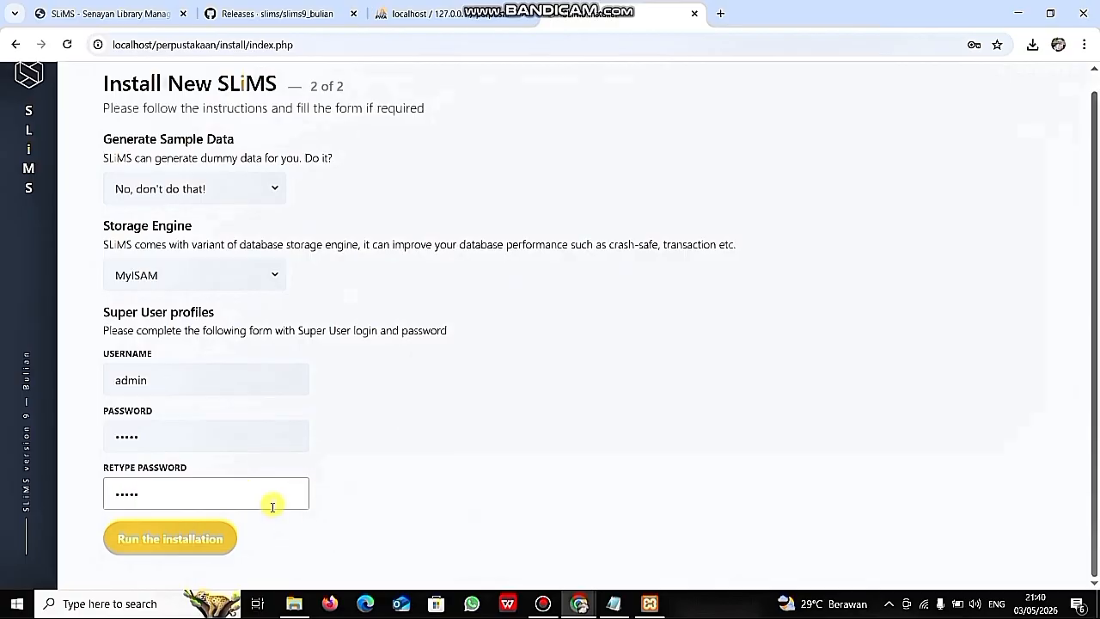
pyautogui.click(179, 540)
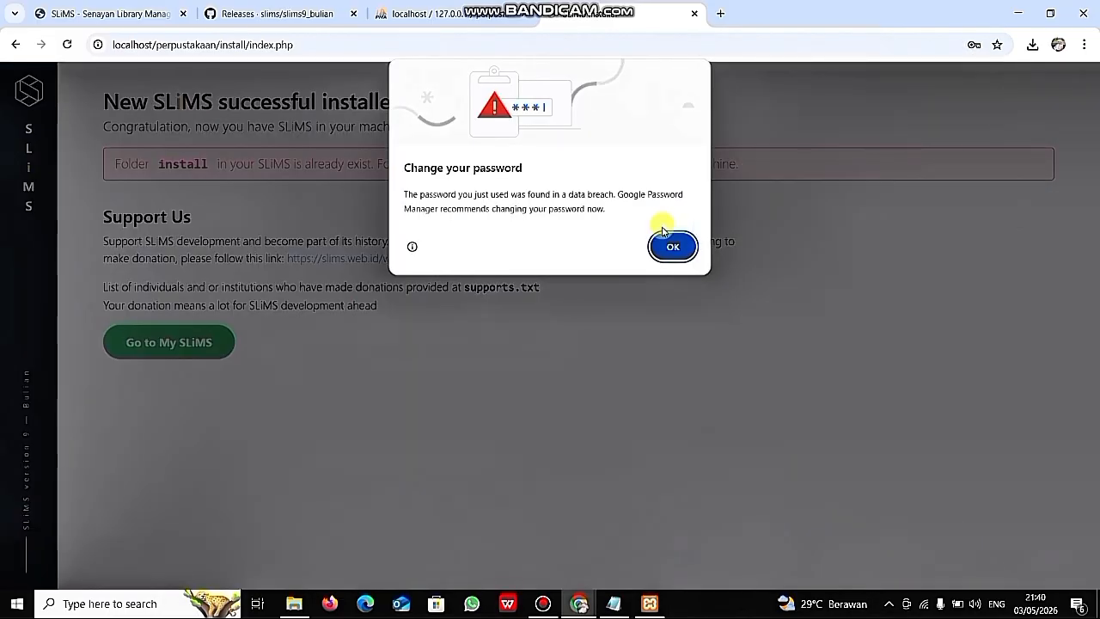
# - Dismiss Chrome's password warning, save the admin login, and open the new SLiMS site
pyautogui.click(670, 252)
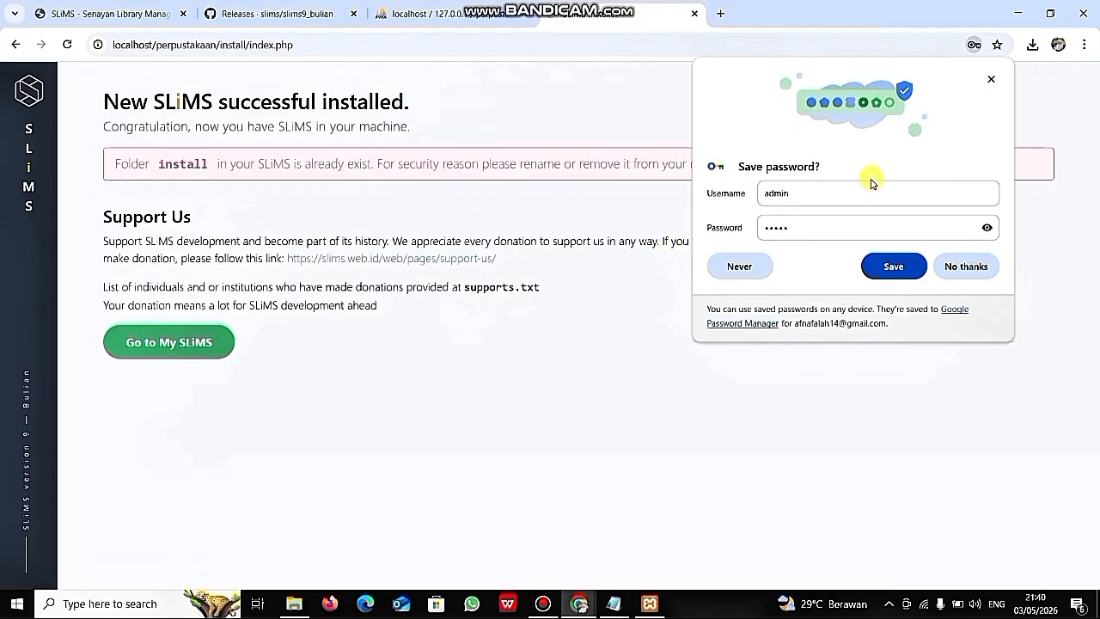
pyautogui.click(986, 229)
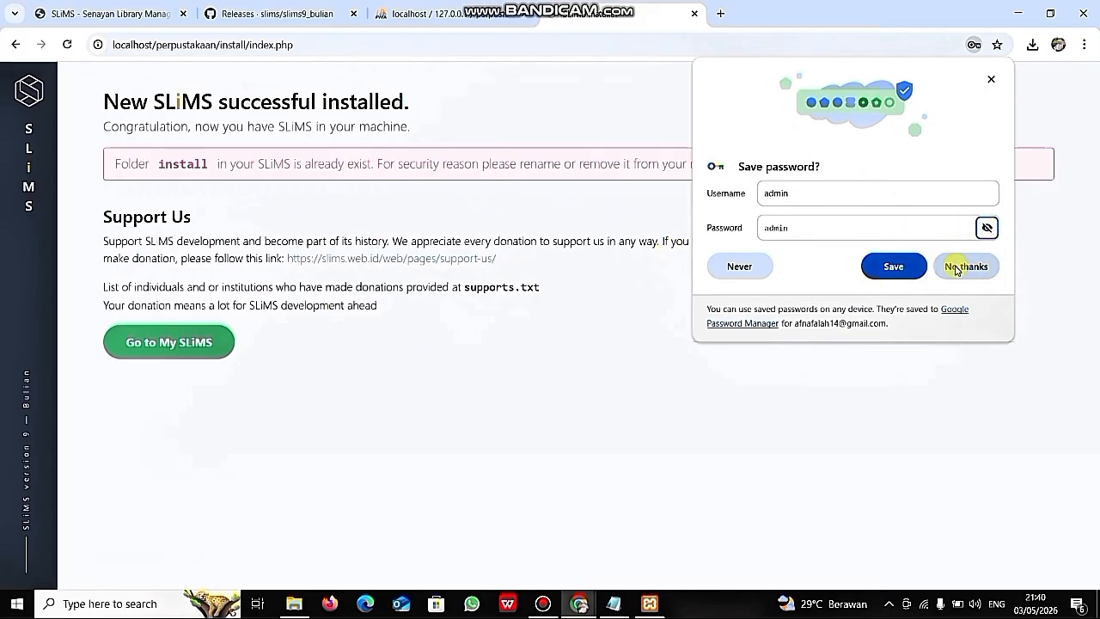
pyautogui.click(898, 269)
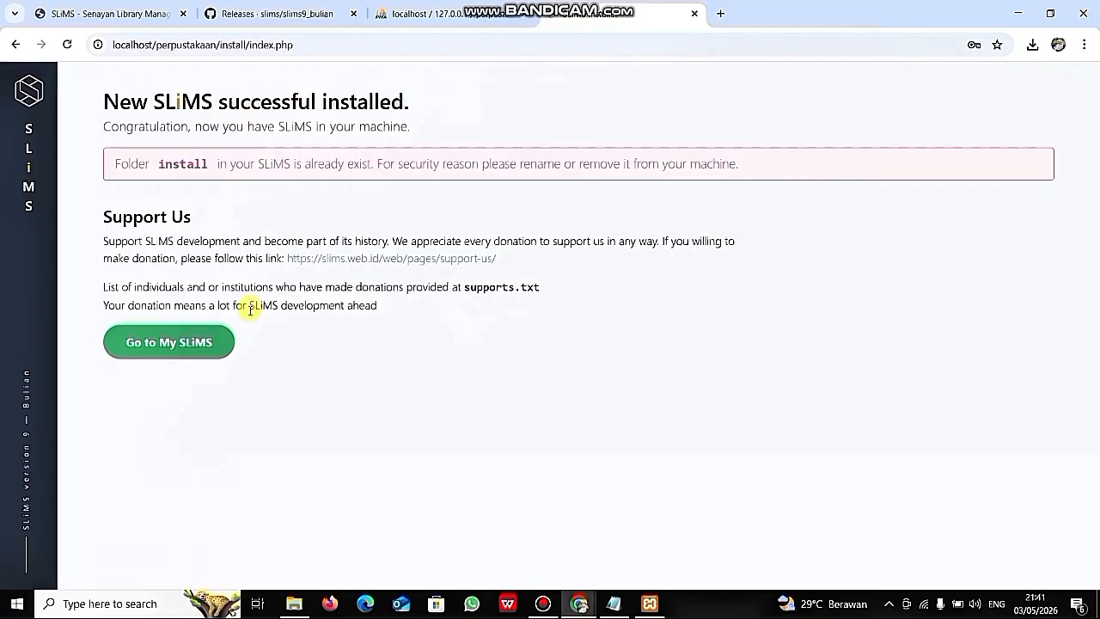
pyautogui.click(186, 337)
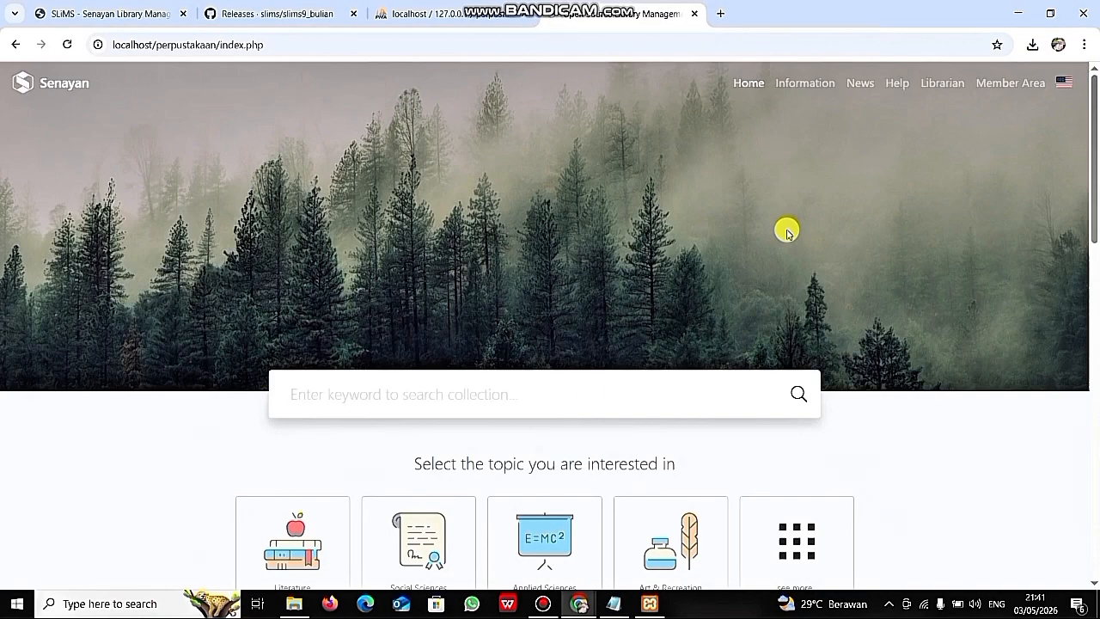
# - Browse the OPAC's Information, News, Help and Member Area pages
pyautogui.scroll(-2, 773, 304)
pyautogui.scroll(2, 773, 301)
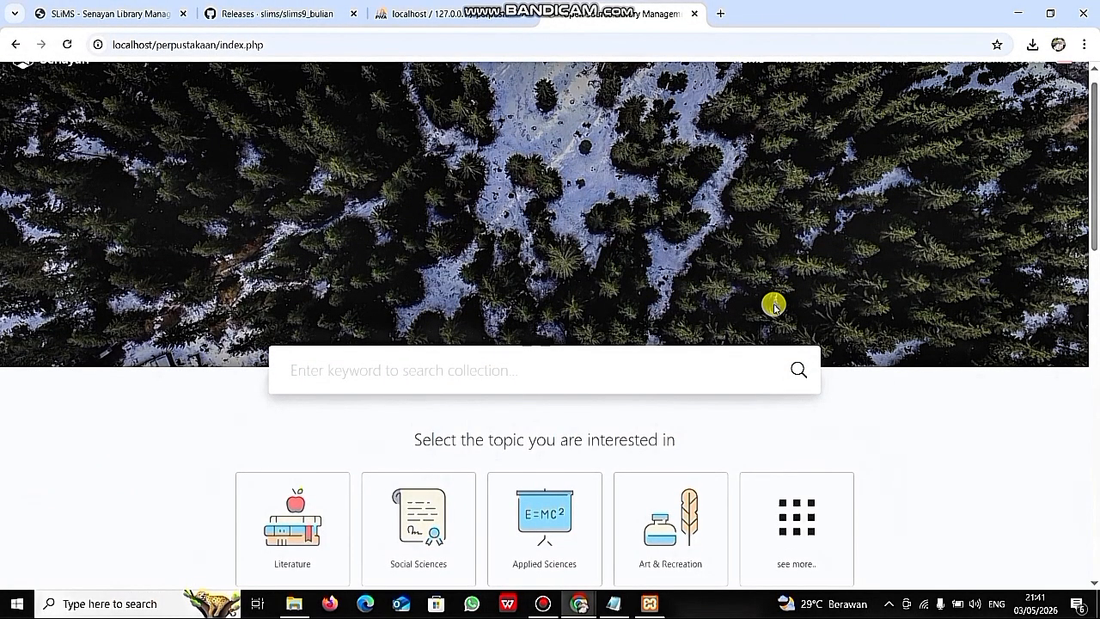
pyautogui.scroll(1, 773, 305)
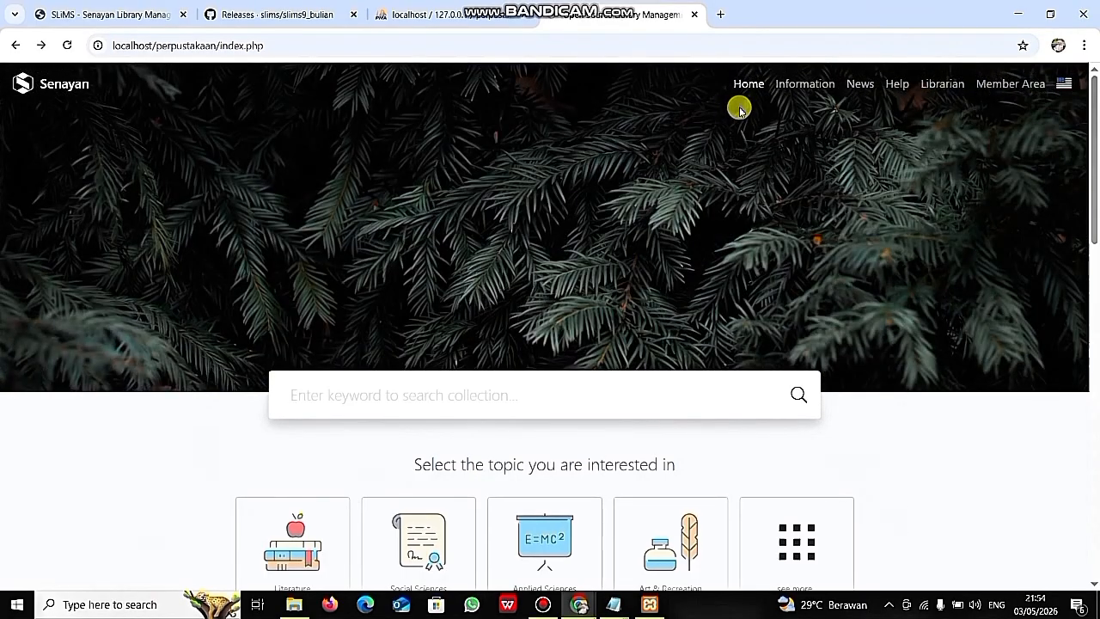
pyautogui.click(792, 85)
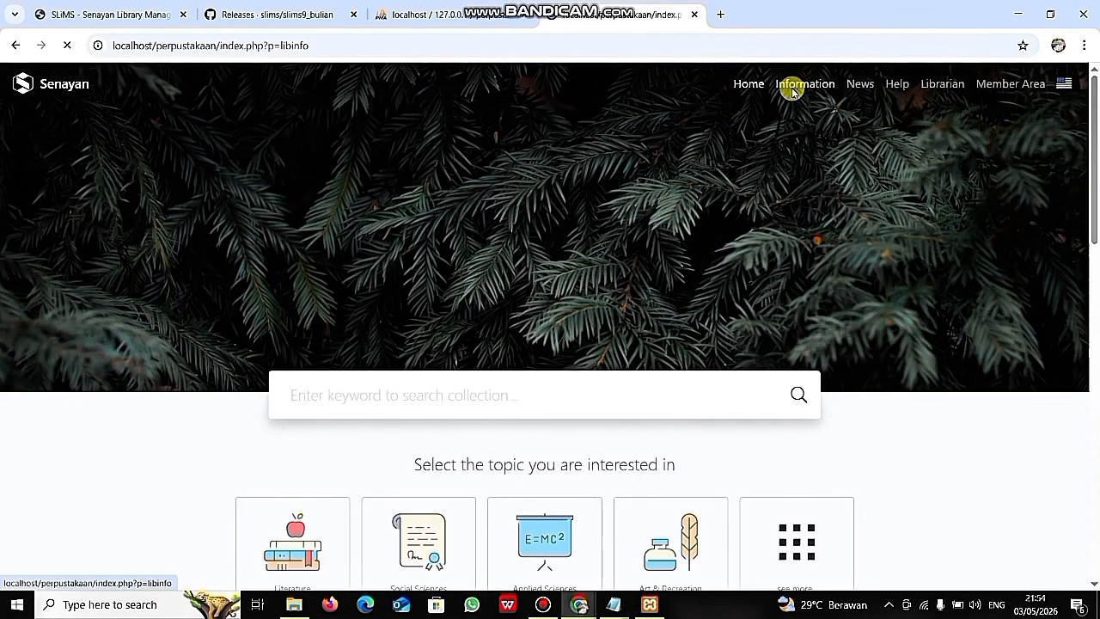
pyautogui.click(859, 83)
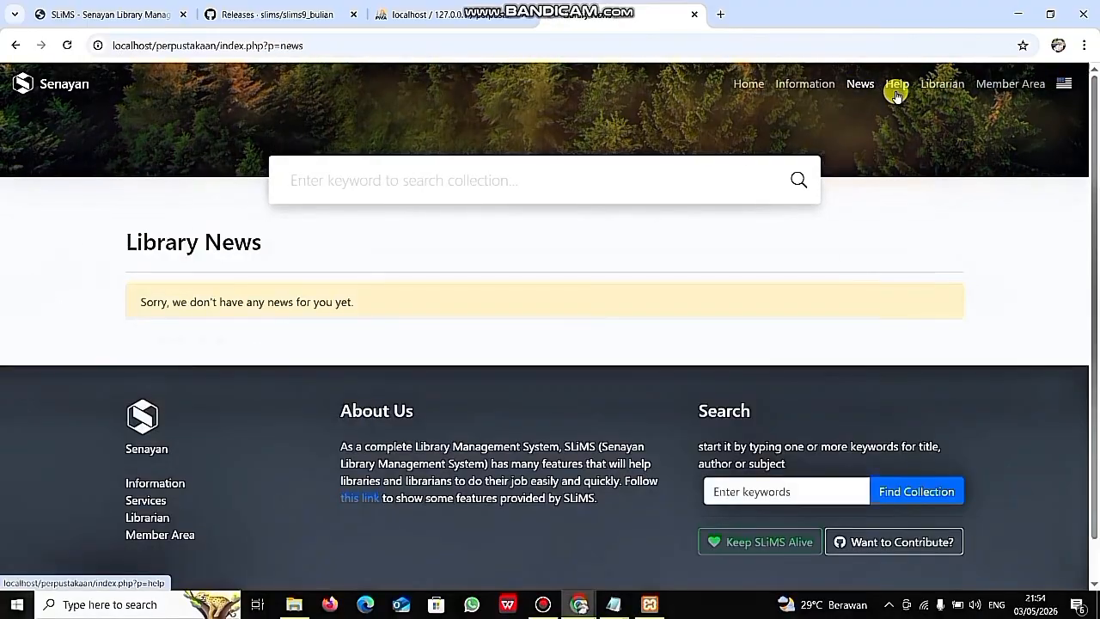
pyautogui.click(895, 91)
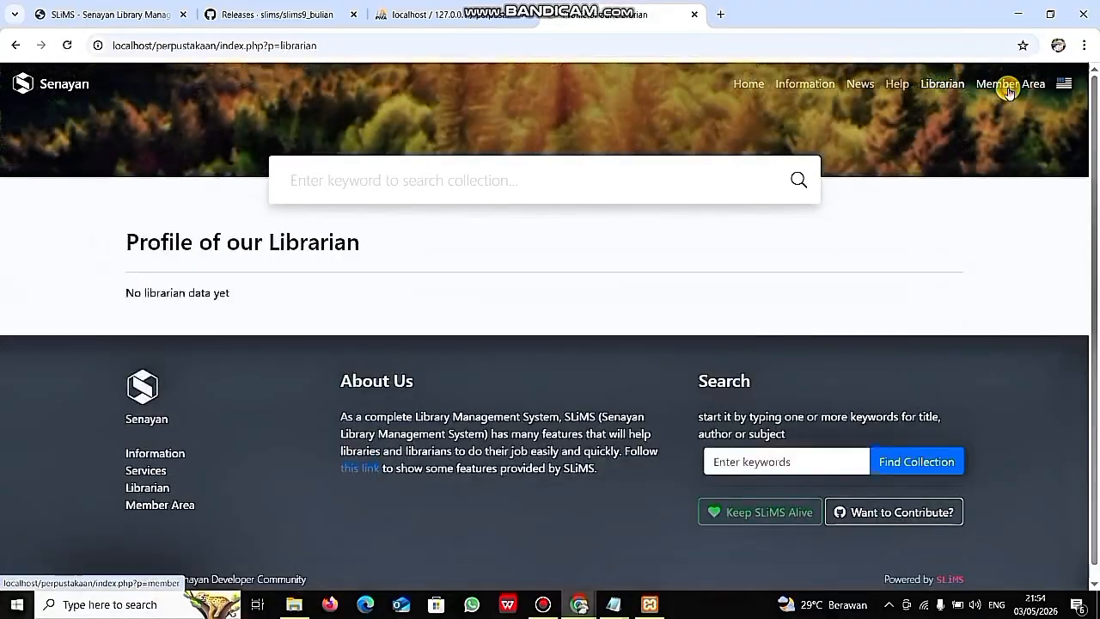
pyautogui.click(1010, 86)
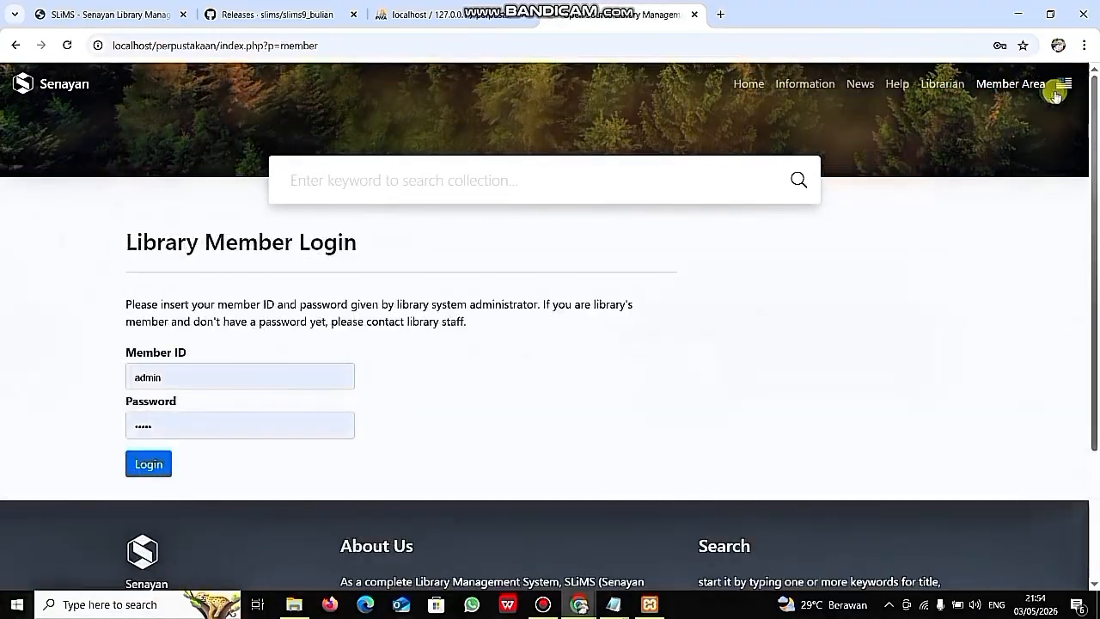
# - Switch the site language to Indonesian and open the Informasi page
pyautogui.click(1062, 86)
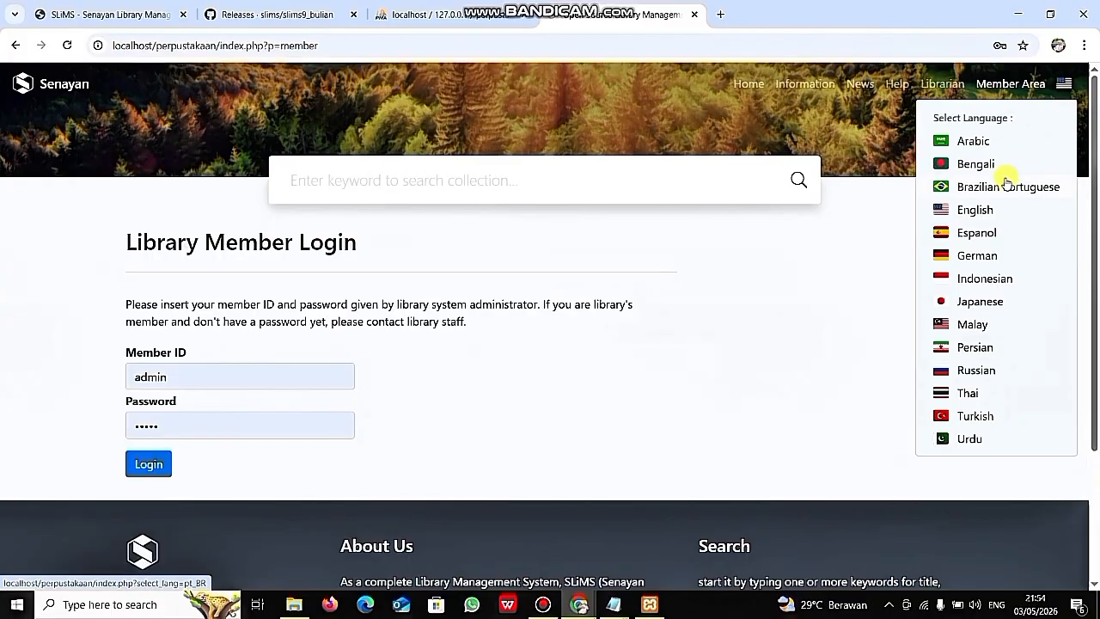
pyautogui.click(983, 278)
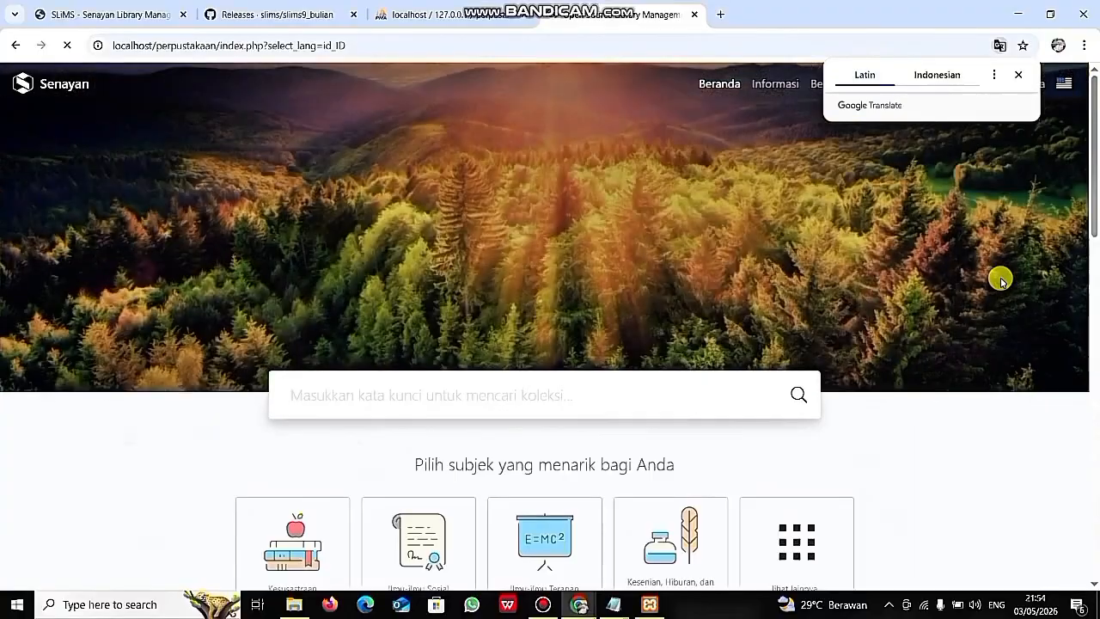
pyautogui.click(805, 230)
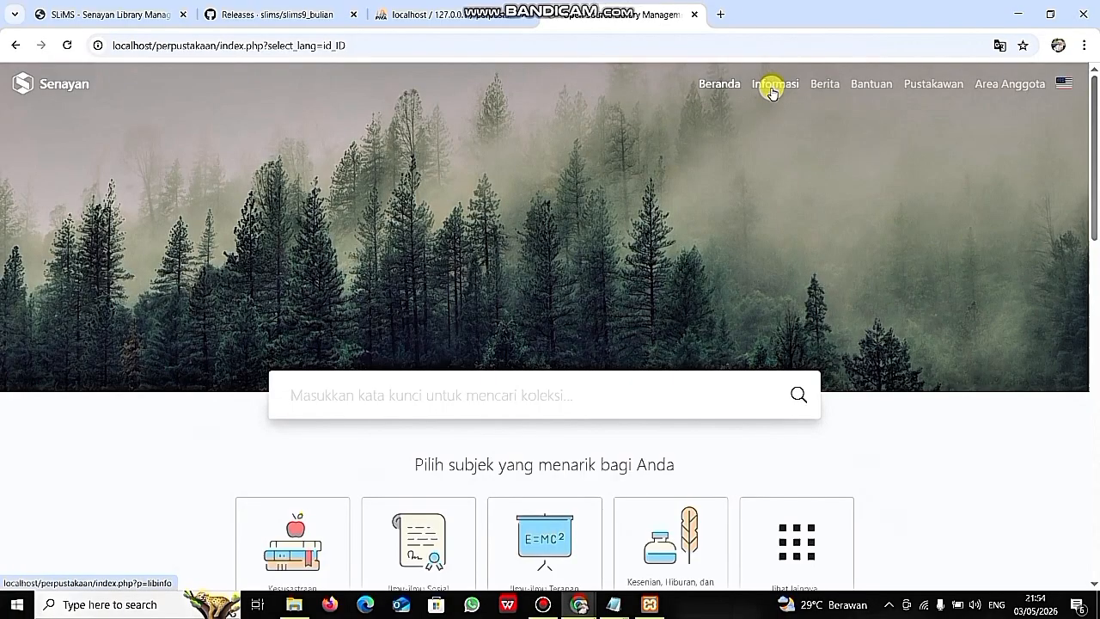
pyautogui.click(771, 90)
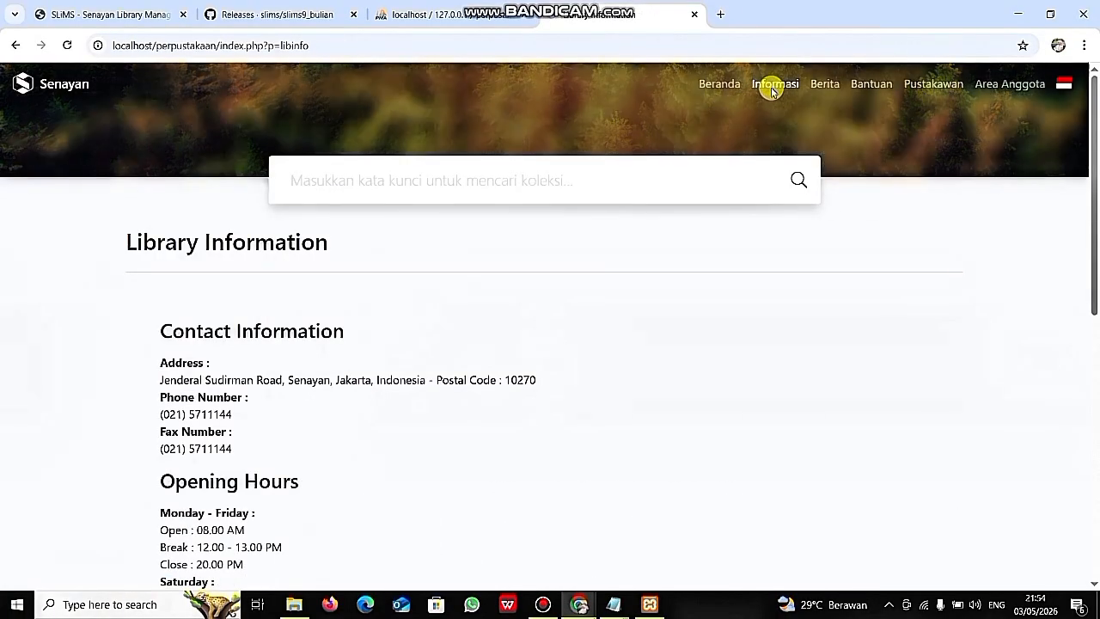
# - Go to localhost/perpustakaan/index.php?p=login, sign in as admin and dismiss Chrome's password warning
pyautogui.click(334, 46)
pyautogui.click(335, 47)
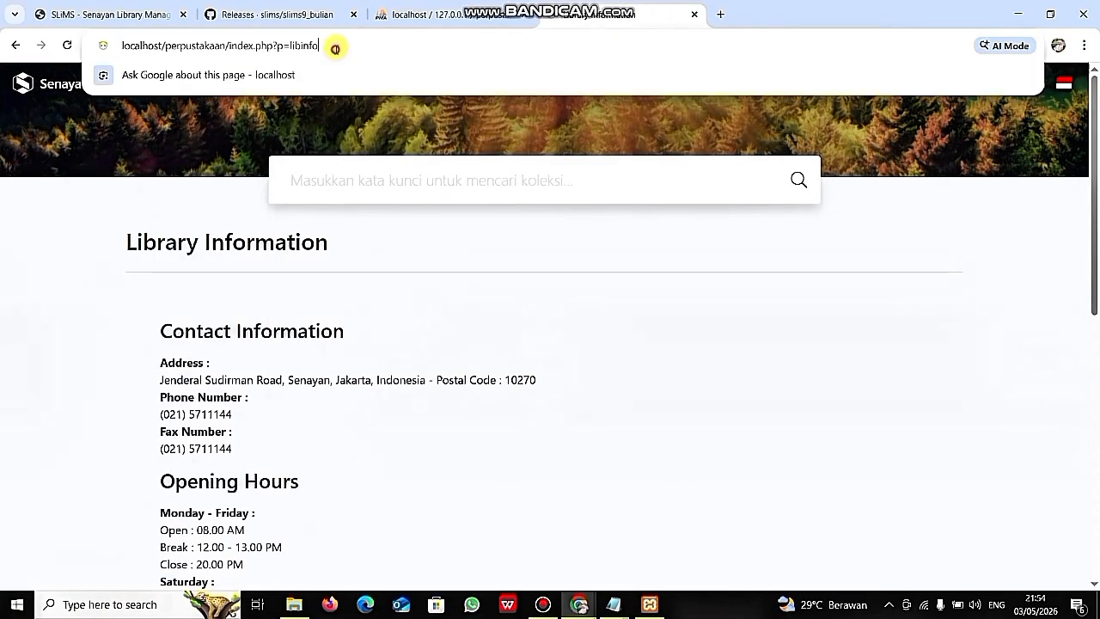
pyautogui.press('BackSpace')
pyautogui.press('BackSpace')
pyautogui.press('BackSpace')
pyautogui.press('BackSpace')
pyautogui.press('BackSpace')
pyautogui.press('BackSpace')
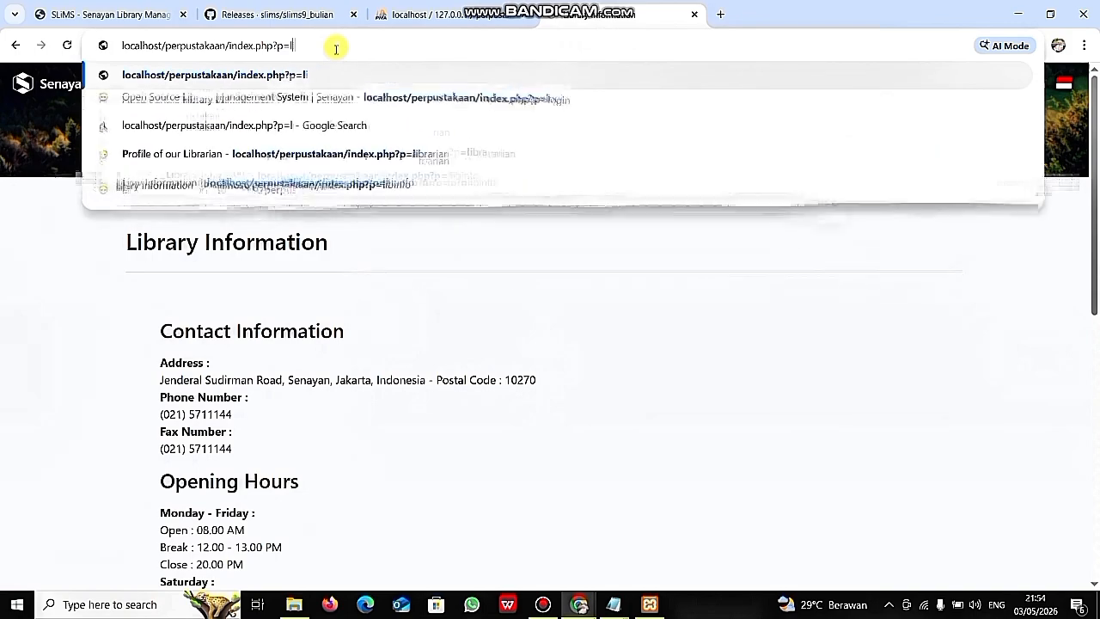
pyautogui.write('OGIN')
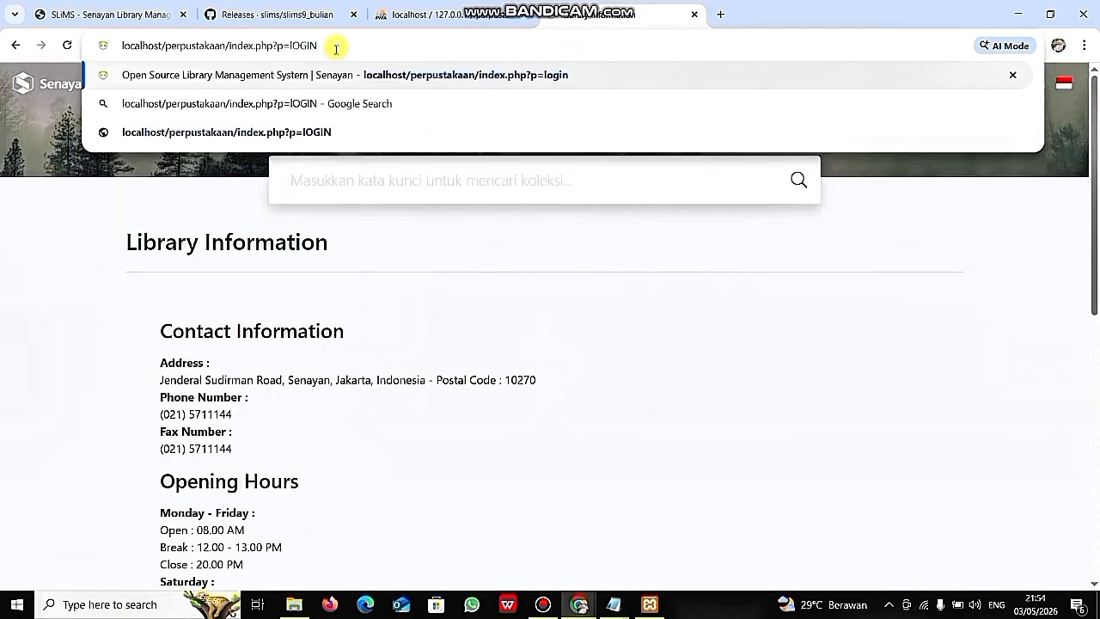
pyautogui.press('BackSpace')
pyautogui.press('BackSpace')
pyautogui.press('BackSpace')
pyautogui.press('BackSpace')
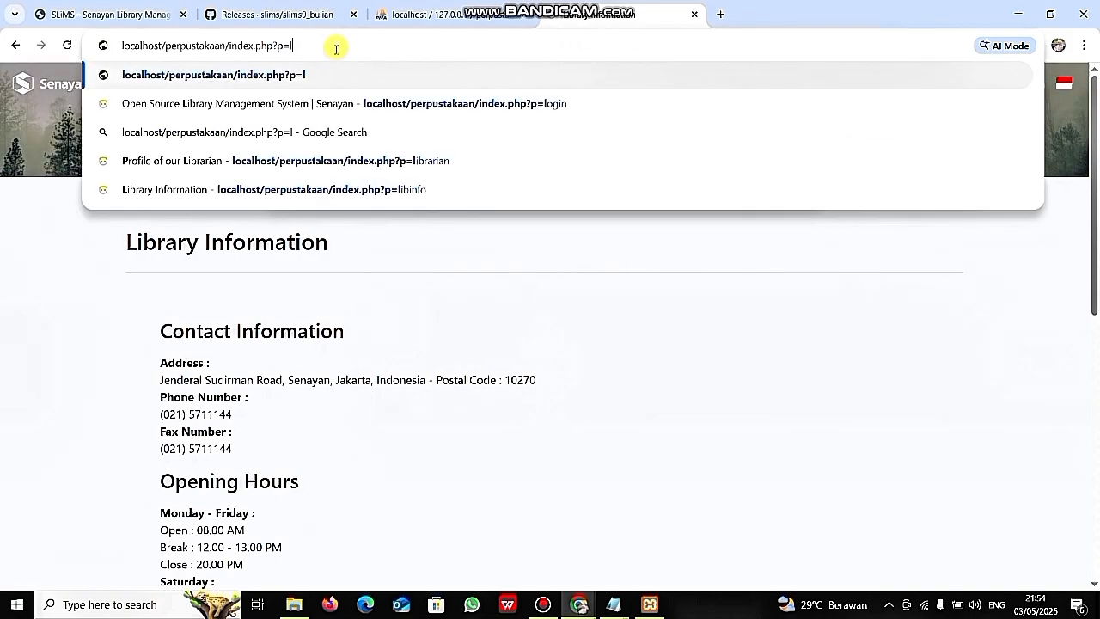
pyautogui.write('ogin')
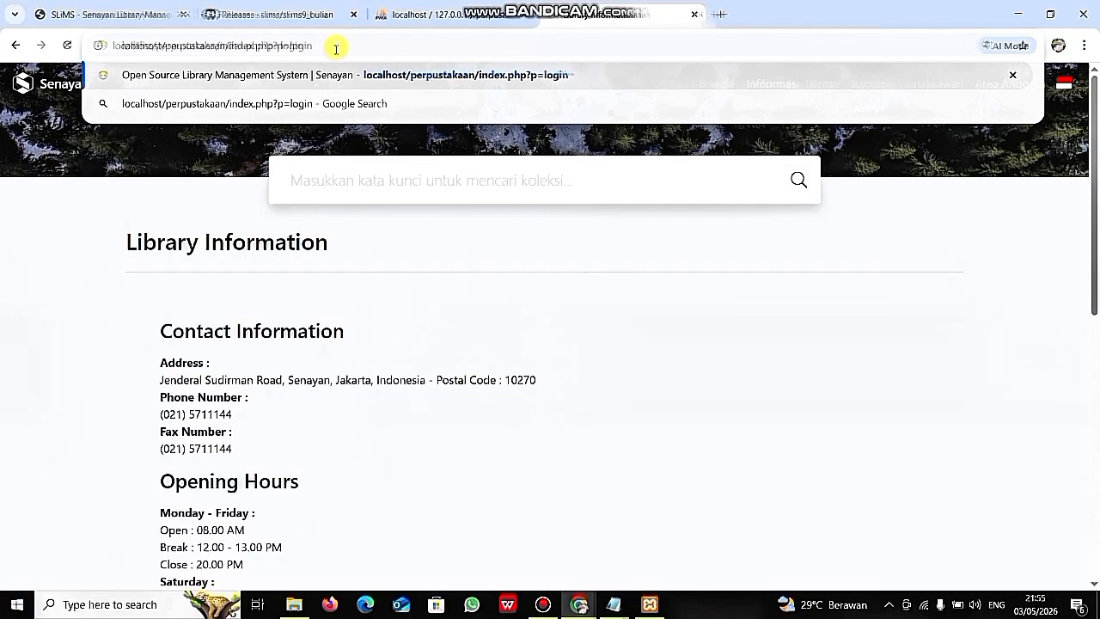
pyautogui.press('Return')
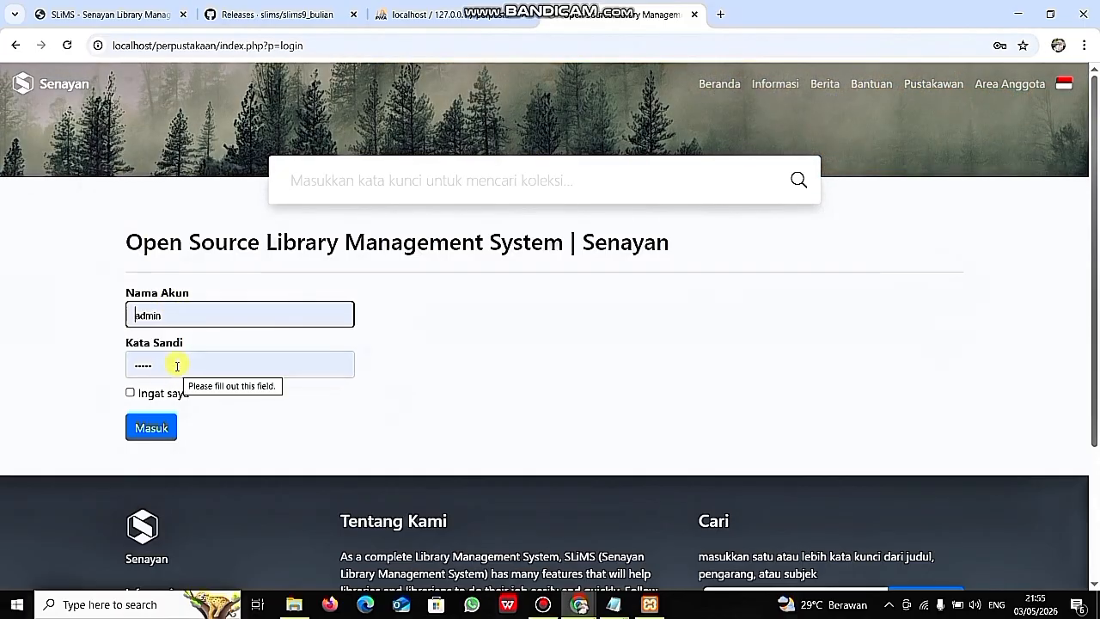
pyautogui.click(153, 430)
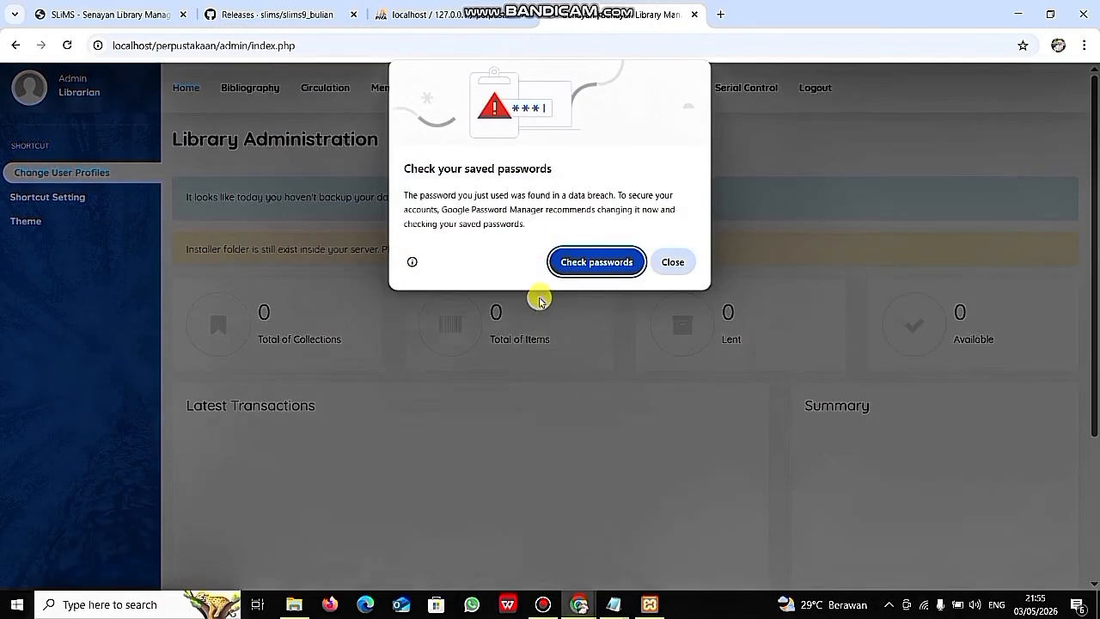
pyautogui.click(665, 262)
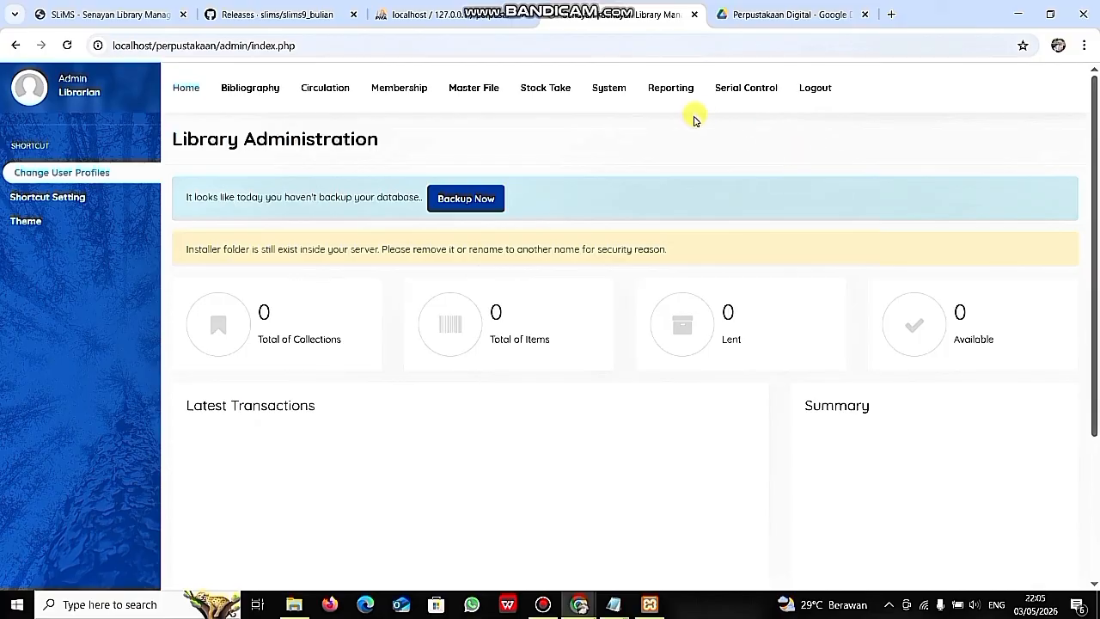
# - In System settings, rename the library to 'ANA FALAH' and clear the old library subname
pyautogui.click(610, 89)
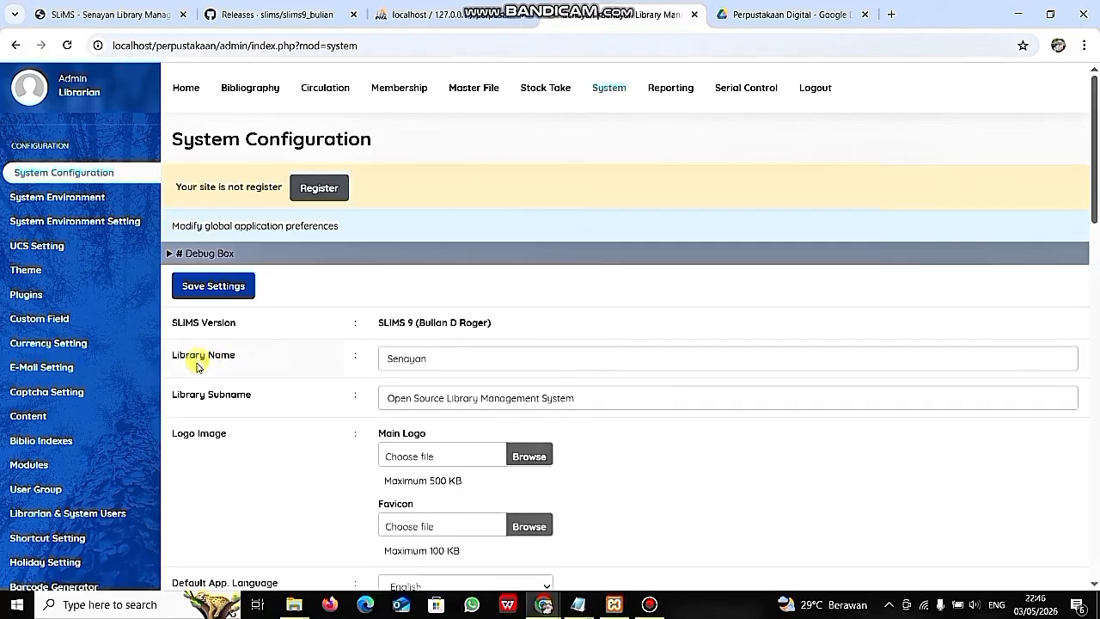
pyautogui.click(437, 360)
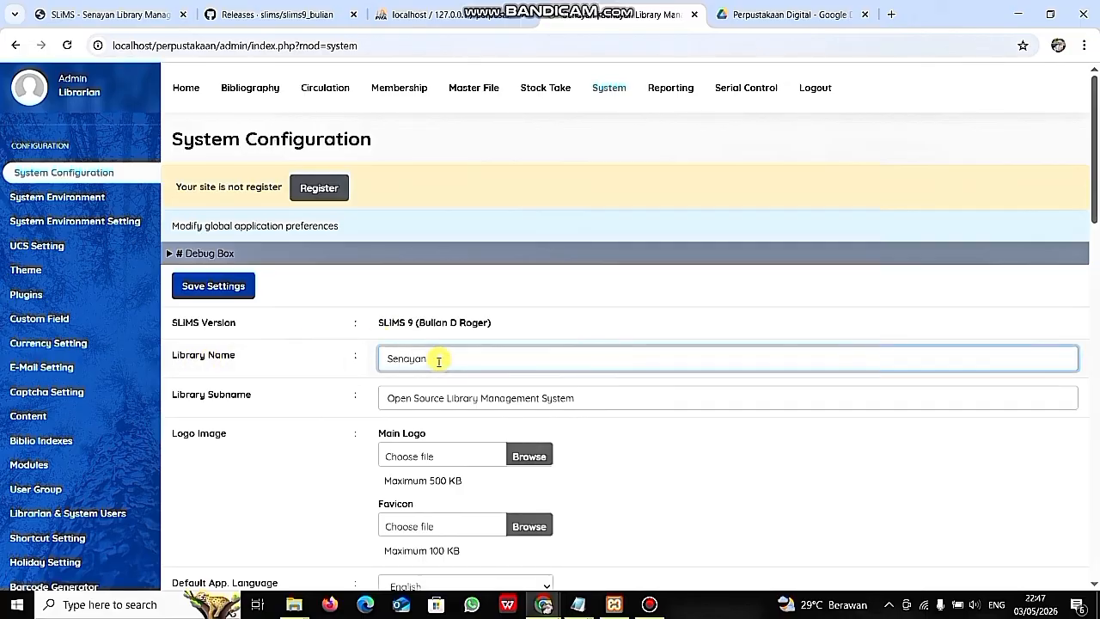
pyautogui.press('BackSpace')
pyautogui.press('BackSpace')
pyautogui.press('BackSpace')
pyautogui.press('BackSpace')
pyautogui.press('BackSpace')
pyautogui.press('BackSpace')
pyautogui.press('BackSpace')
pyautogui.write('A')
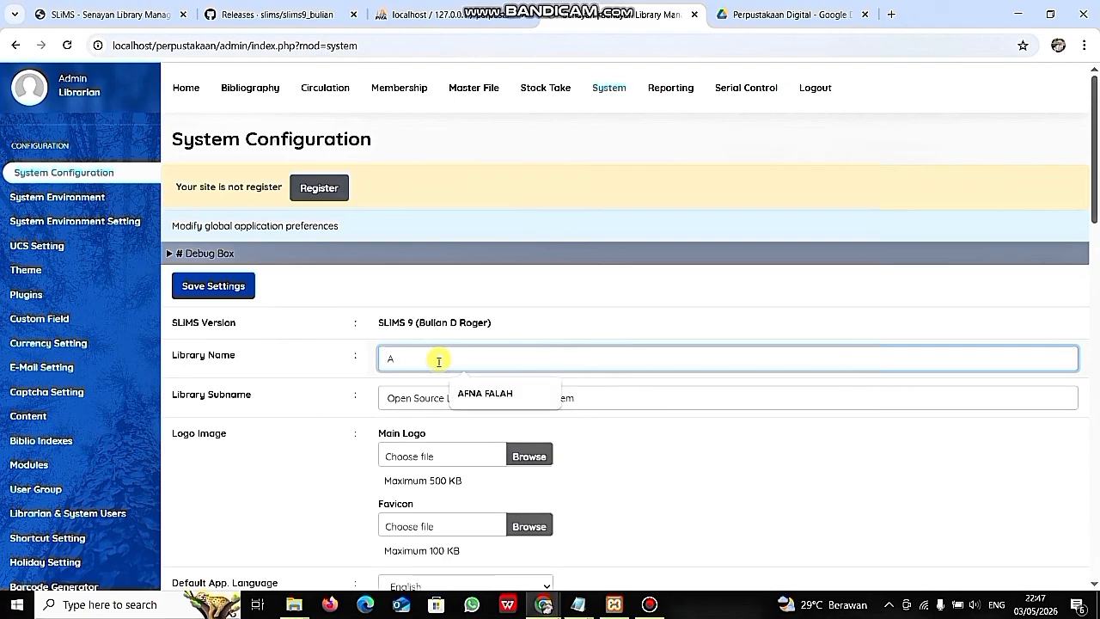
pyautogui.write('NA')
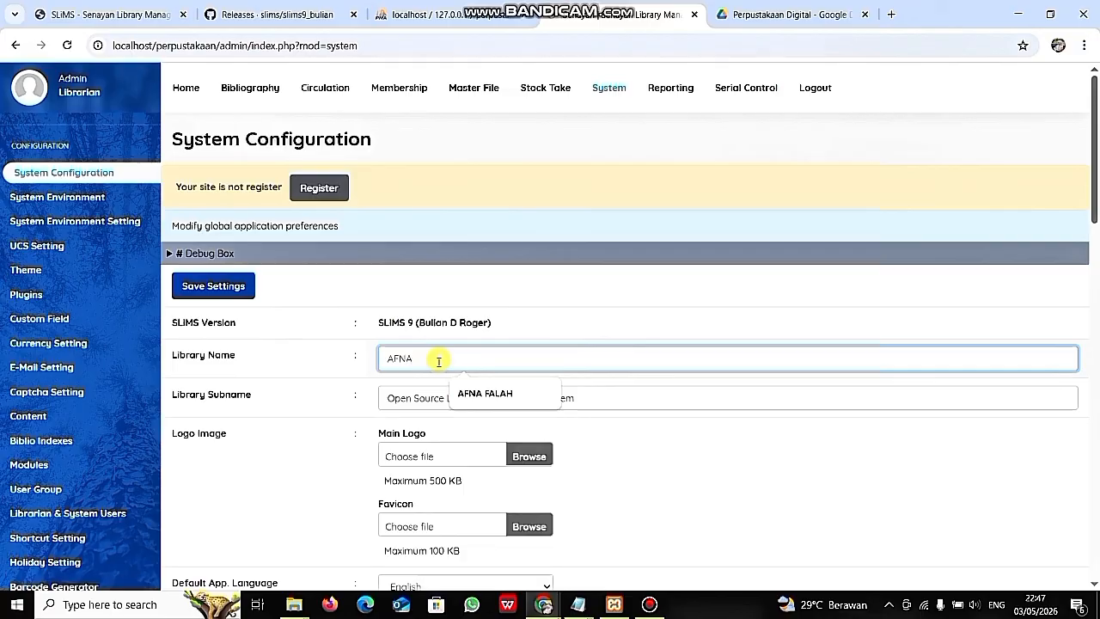
pyautogui.write(' FALAH')
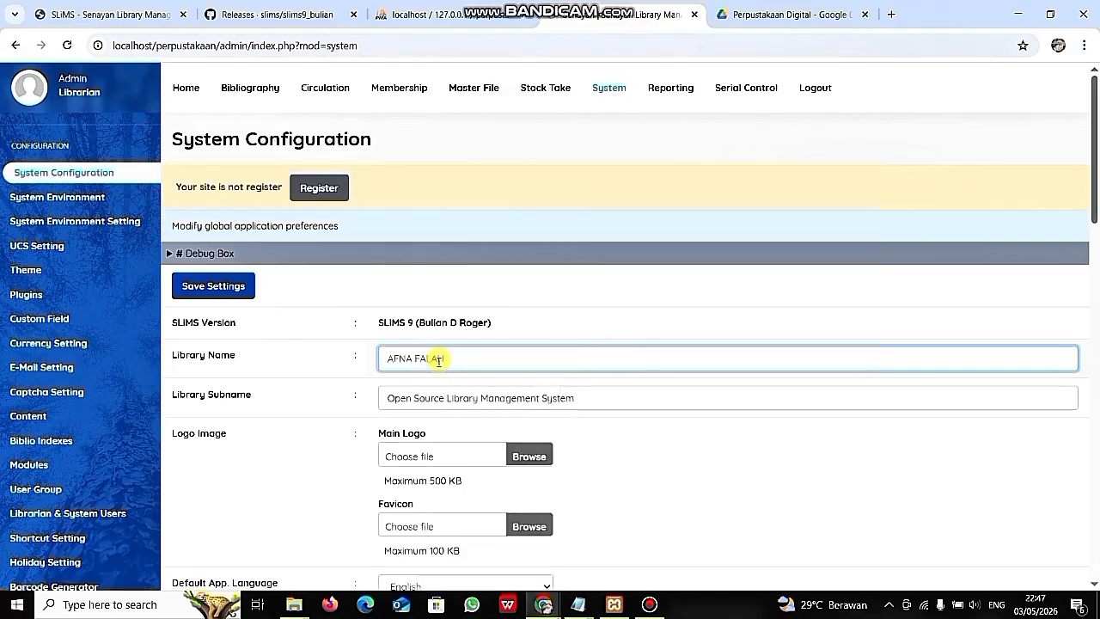
pyautogui.click(582, 408)
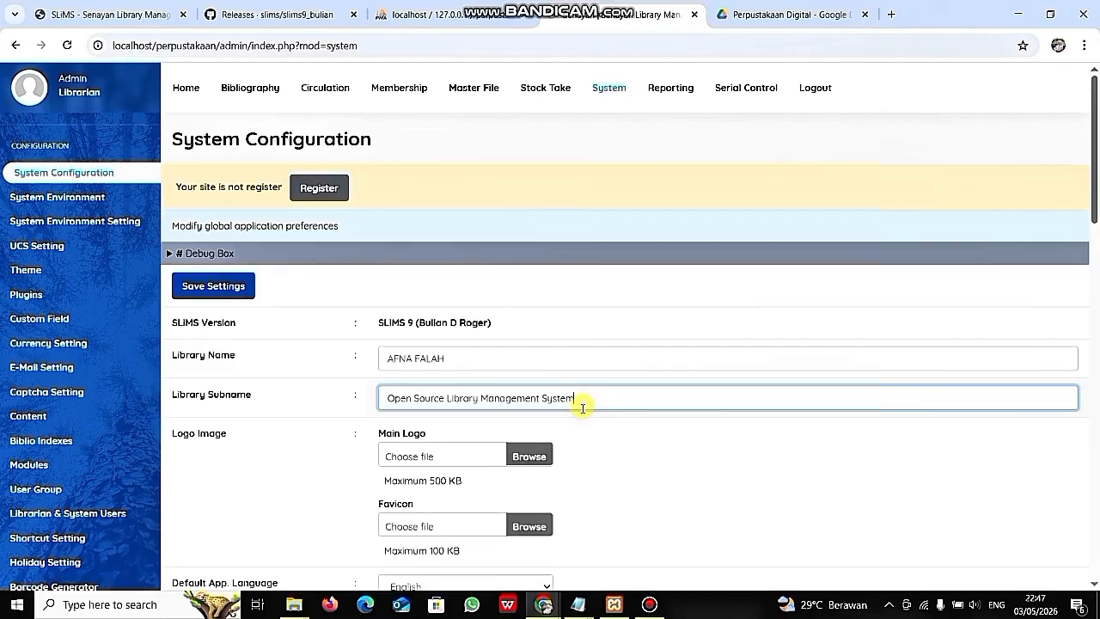
pyautogui.press('BackSpace')
pyautogui.press('BackSpace')
pyautogui.press('BackSpace')
pyautogui.press('BackSpace')
pyautogui.press('BackSpace')
pyautogui.press('BackSpace')
pyautogui.press('BackSpace')
pyautogui.press('BackSpace')
pyautogui.press('BackSpace')
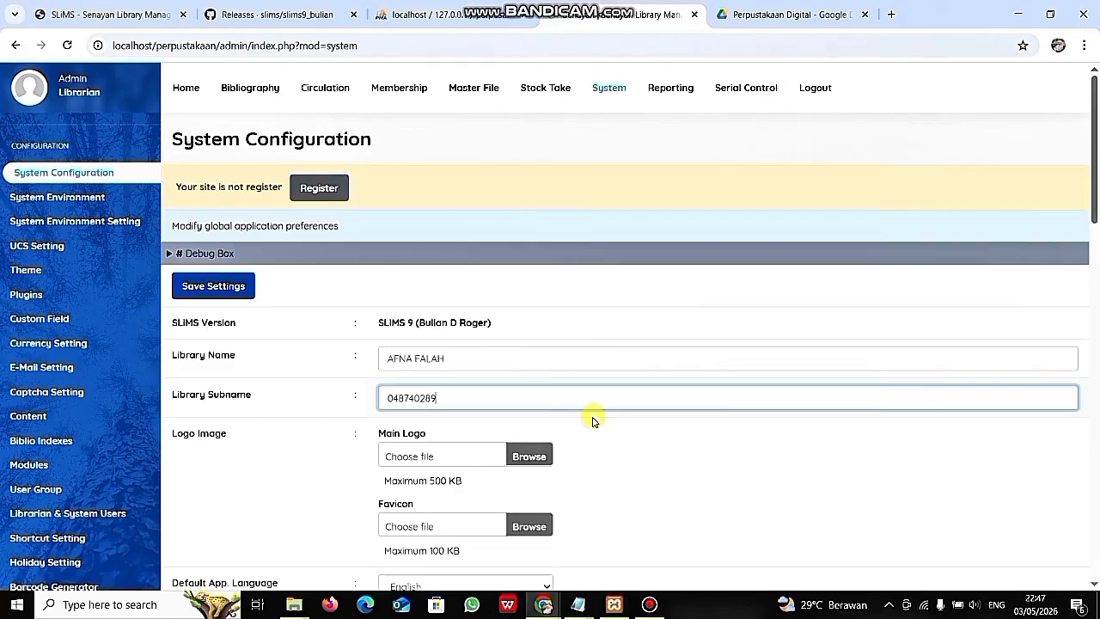
pyautogui.click(602, 426)
pyautogui.scroll(-1, 602, 426)
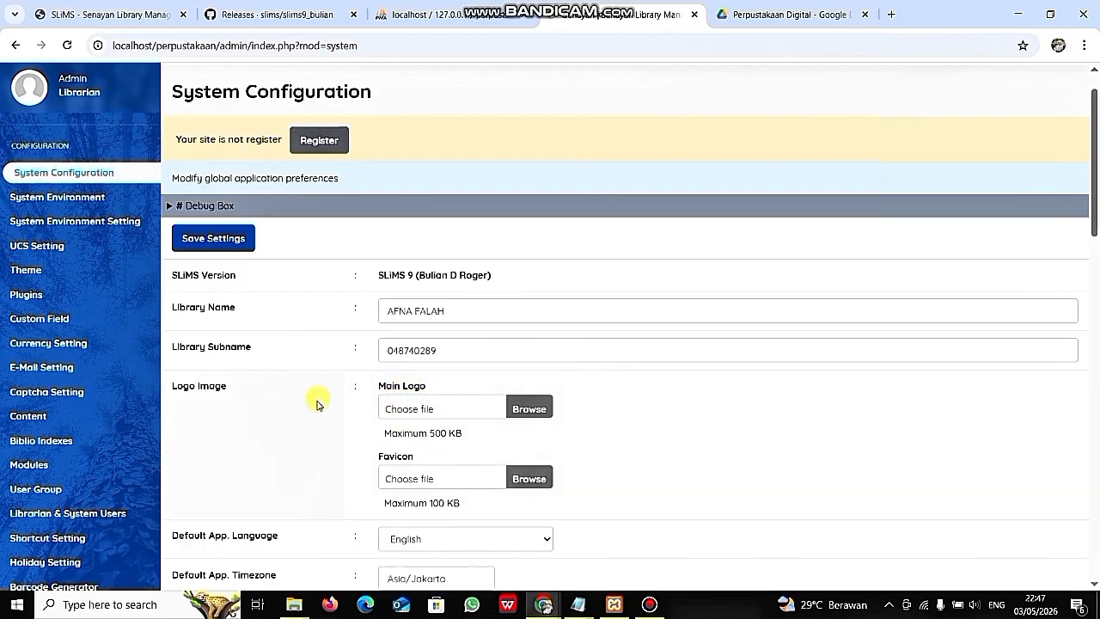
pyautogui.click(526, 409)
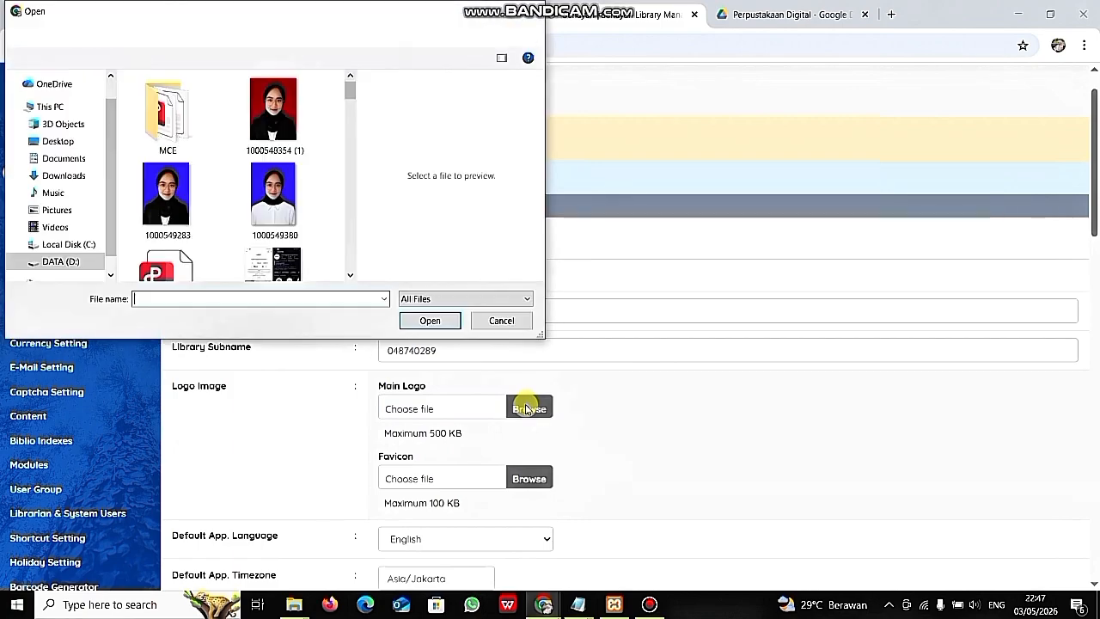
pyautogui.click(273, 121)
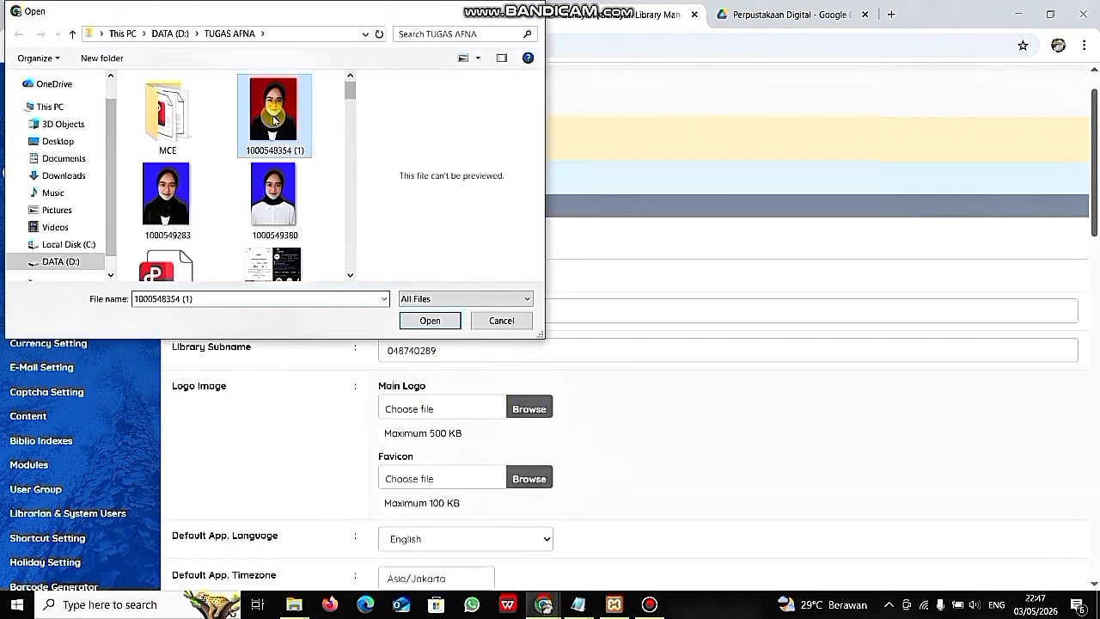
pyautogui.click(425, 322)
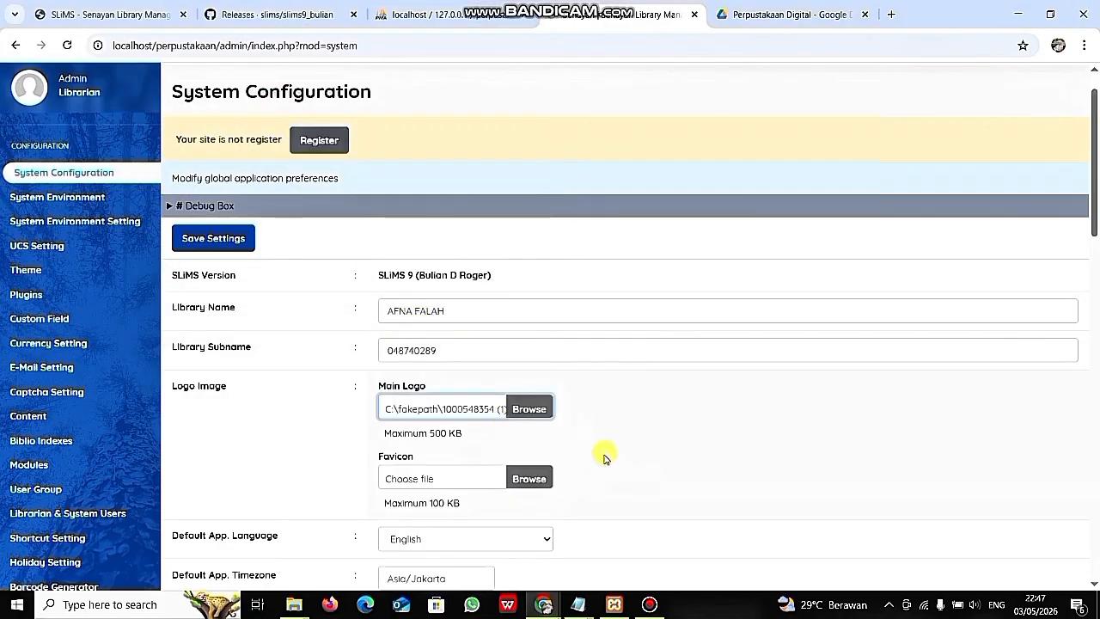
# - Set the default app language to Indonesian and save the settings
pyautogui.scroll(-2, 604, 458)
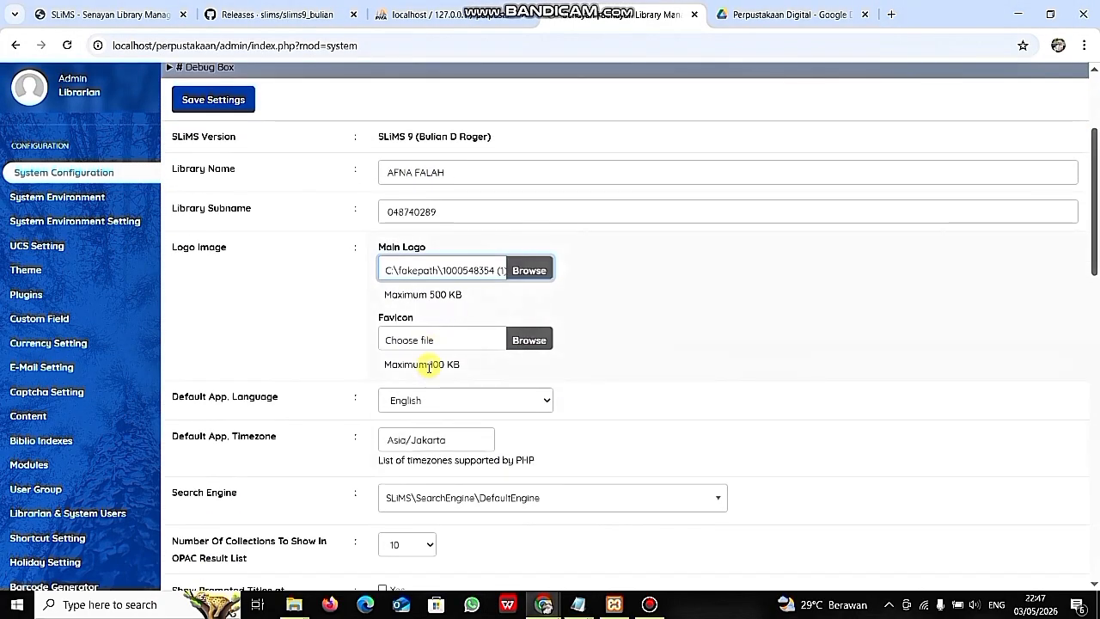
pyautogui.scroll(-1, 429, 365)
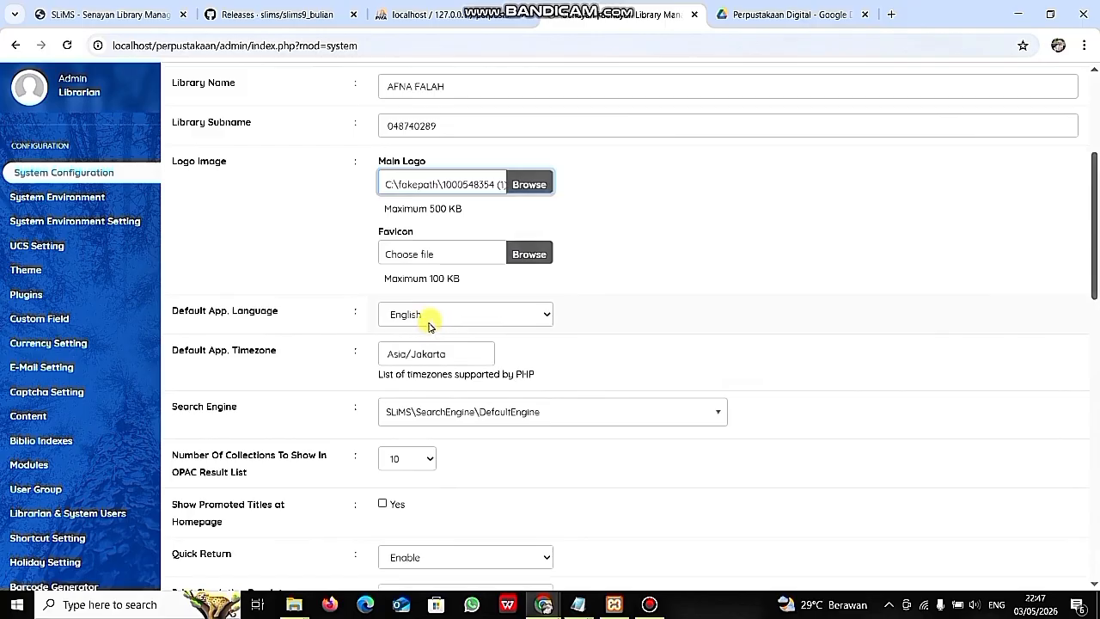
pyautogui.click(427, 315)
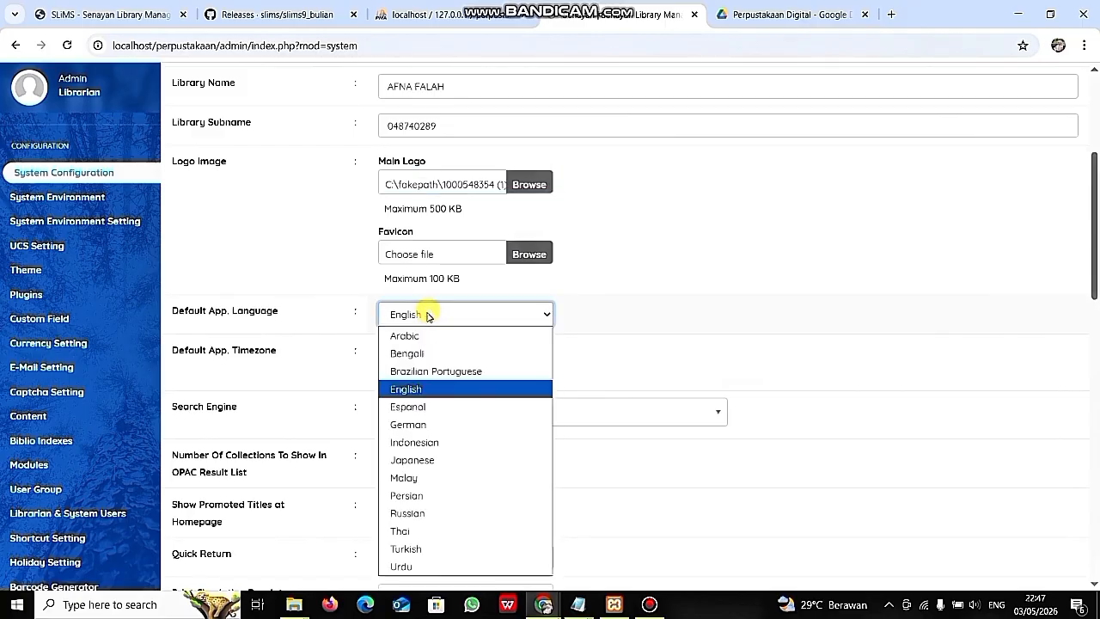
pyautogui.click(434, 443)
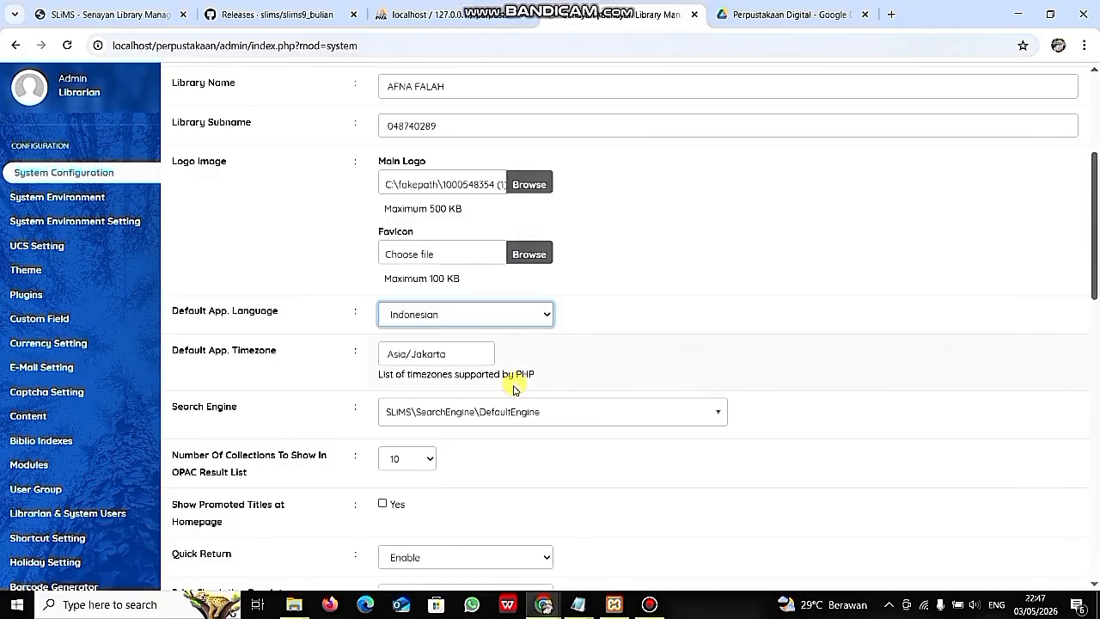
pyautogui.scroll(-1, 336, 370)
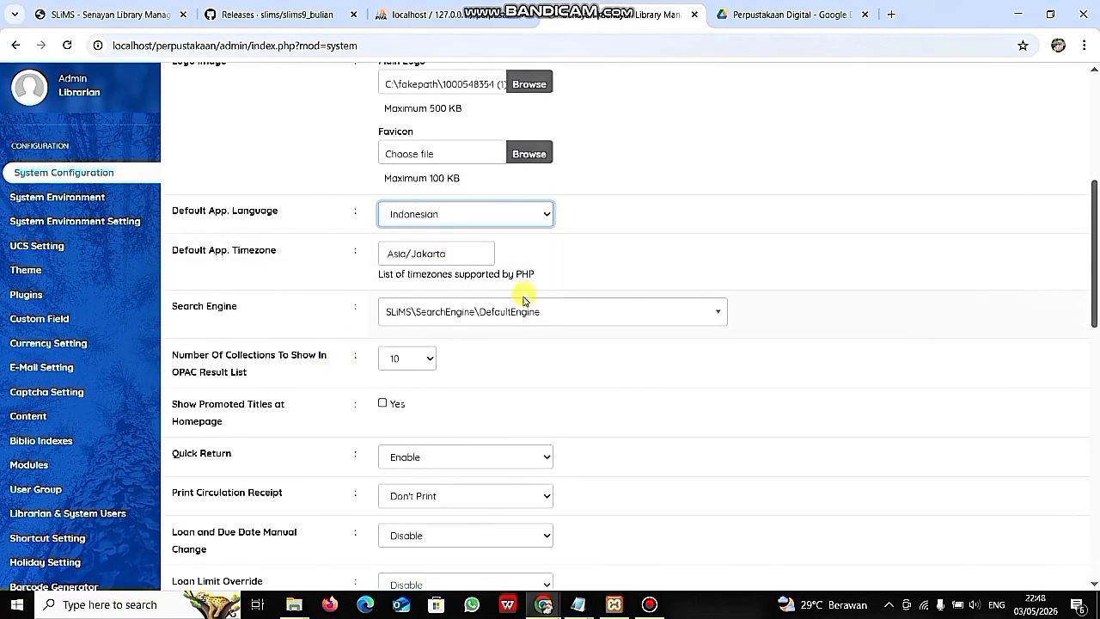
pyautogui.scroll(-1, 496, 370)
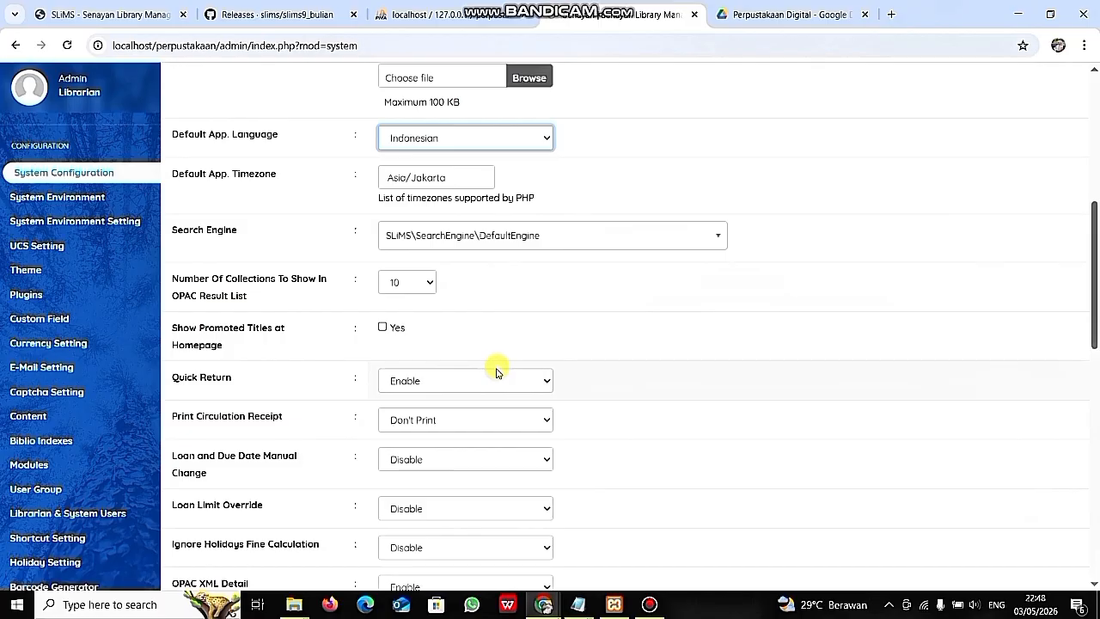
pyautogui.scroll(4, 496, 372)
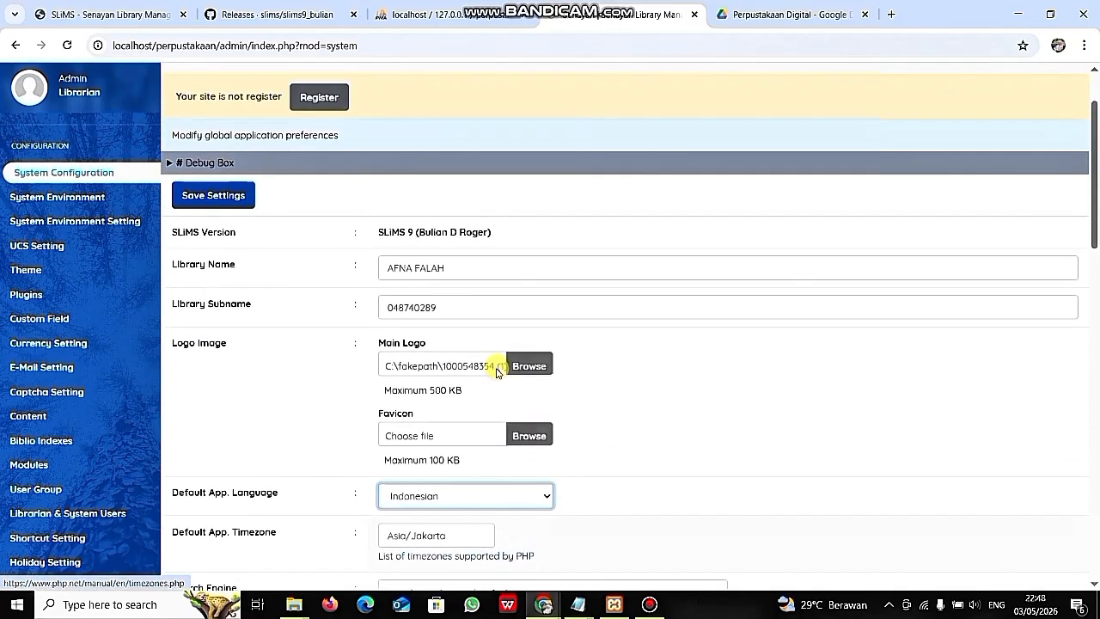
pyautogui.scroll(1, 496, 370)
pyautogui.click(241, 288)
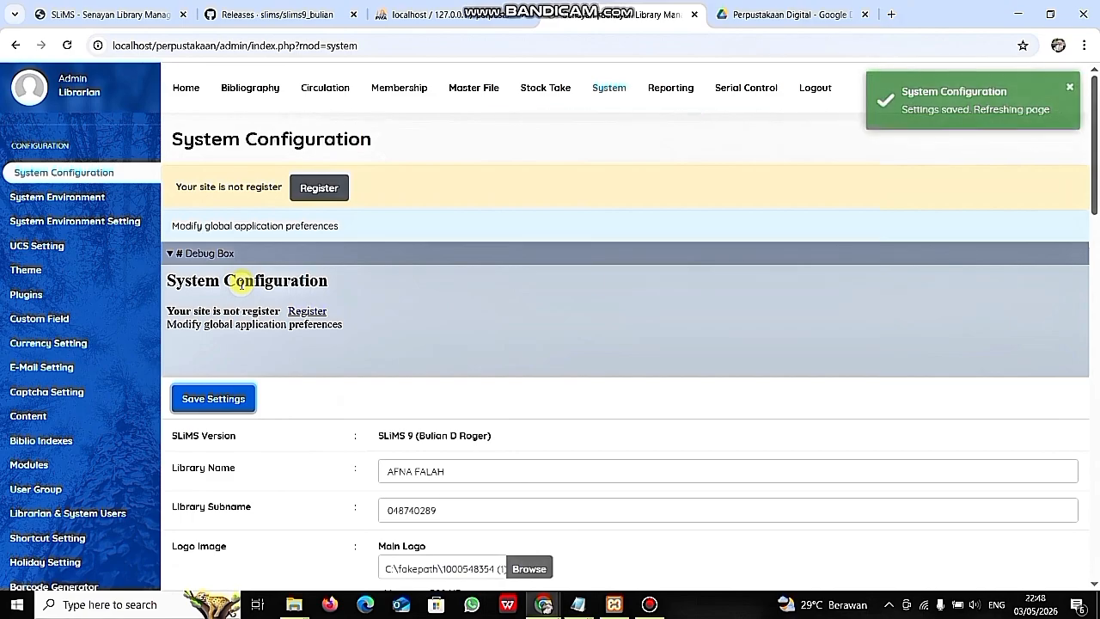
# - Check the collections-per-OPAC-results-page option, leaving it at 10
pyautogui.scroll(-3, 464, 453)
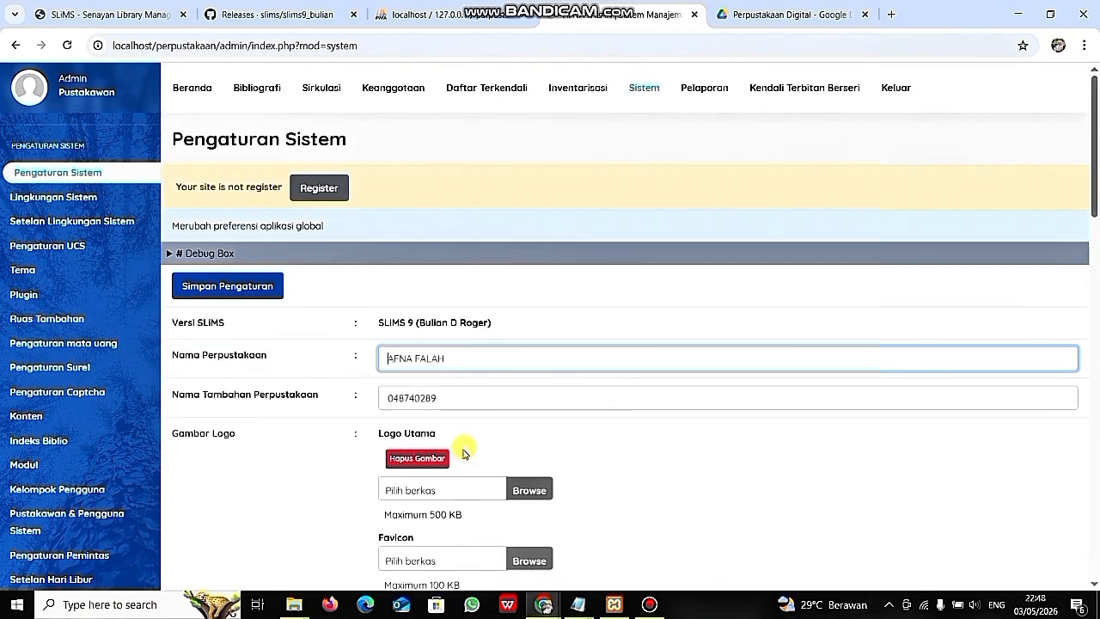
pyautogui.scroll(-4, 646, 460)
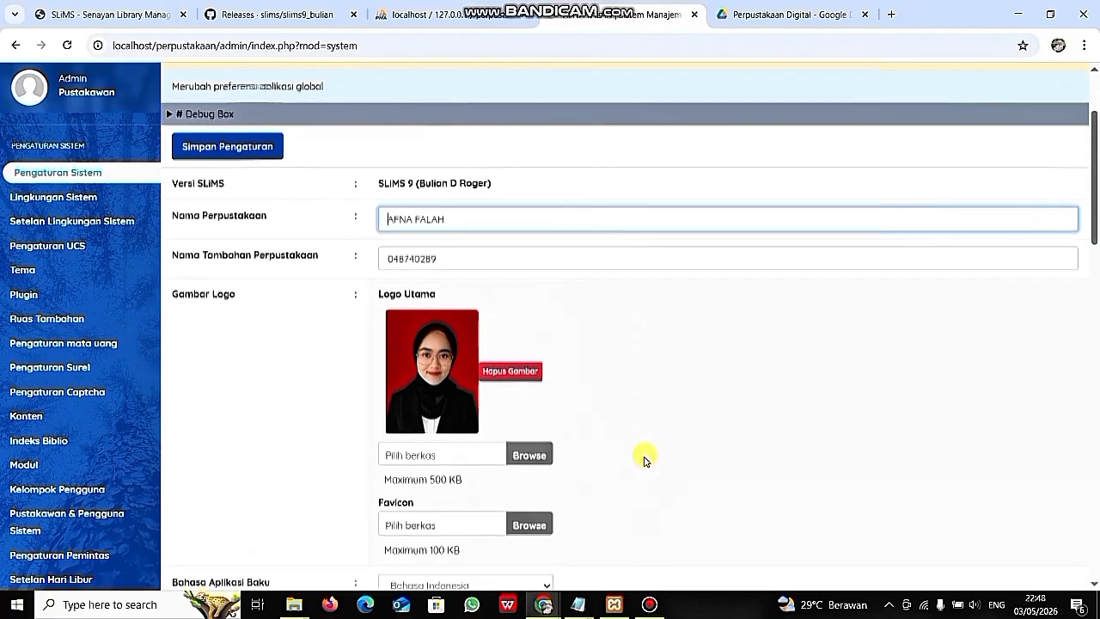
pyautogui.scroll(-1, 646, 460)
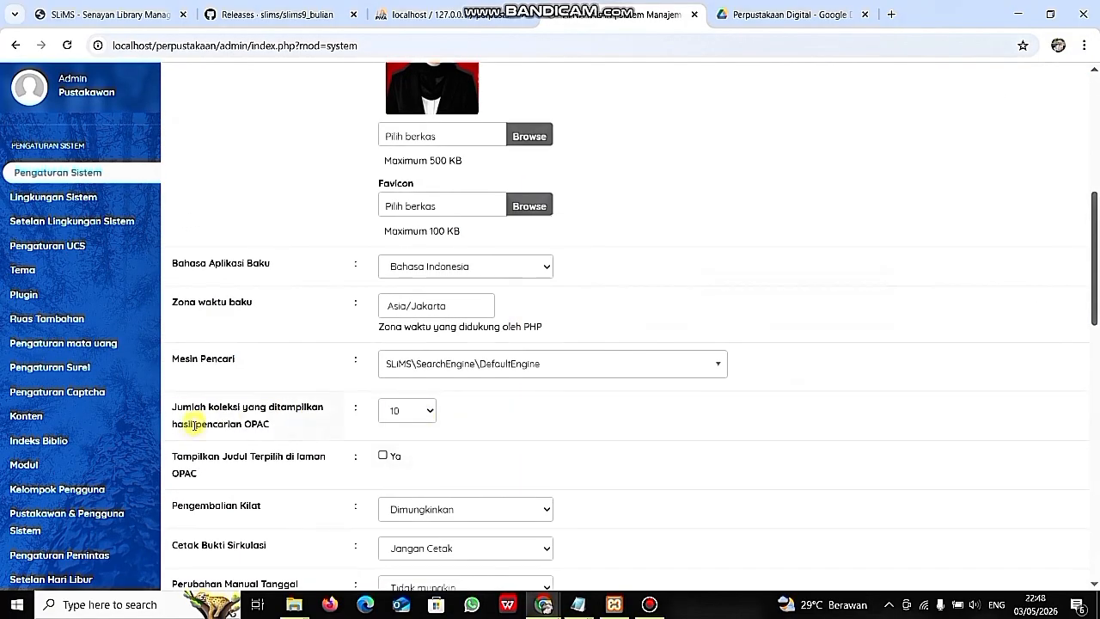
pyautogui.click(429, 412)
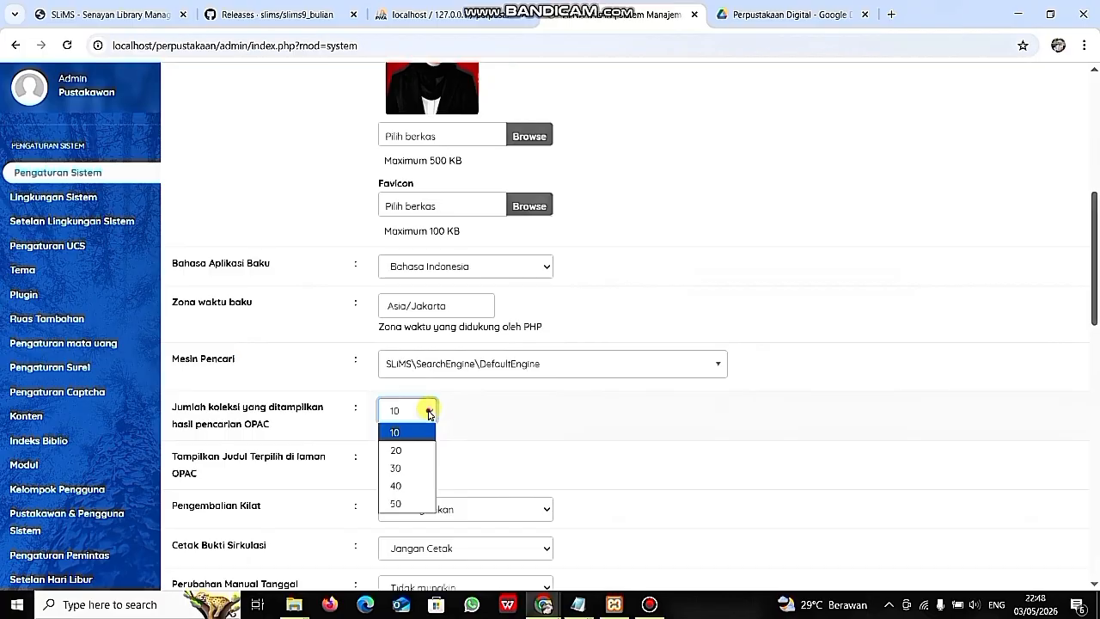
pyautogui.click(430, 414)
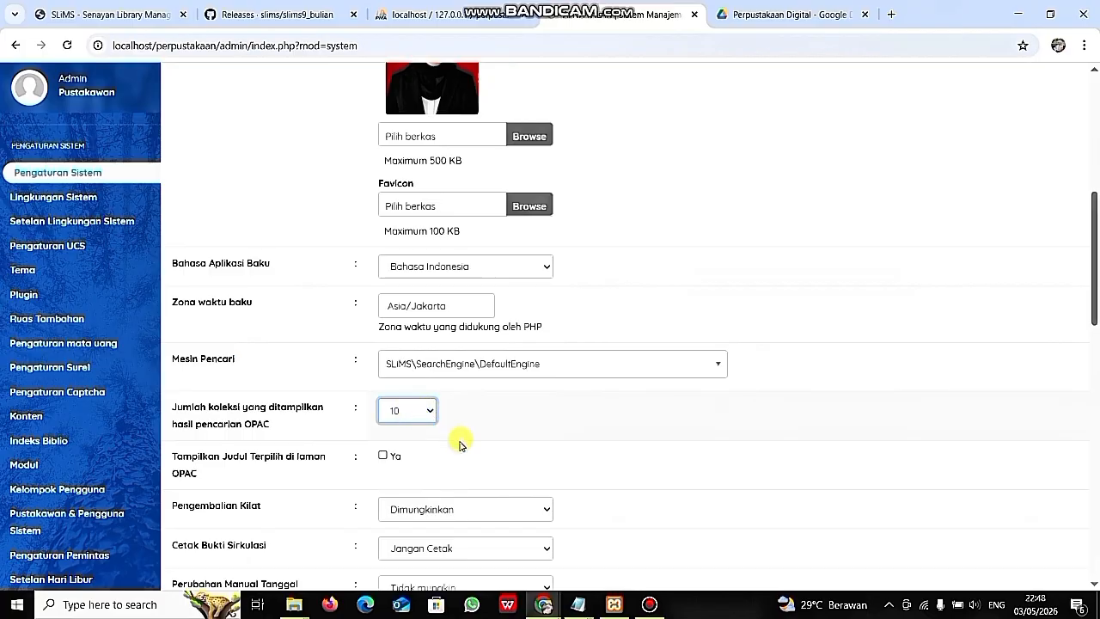
# - Save the system settings again and let the page reload in Indonesian
pyautogui.scroll(-3, 516, 479)
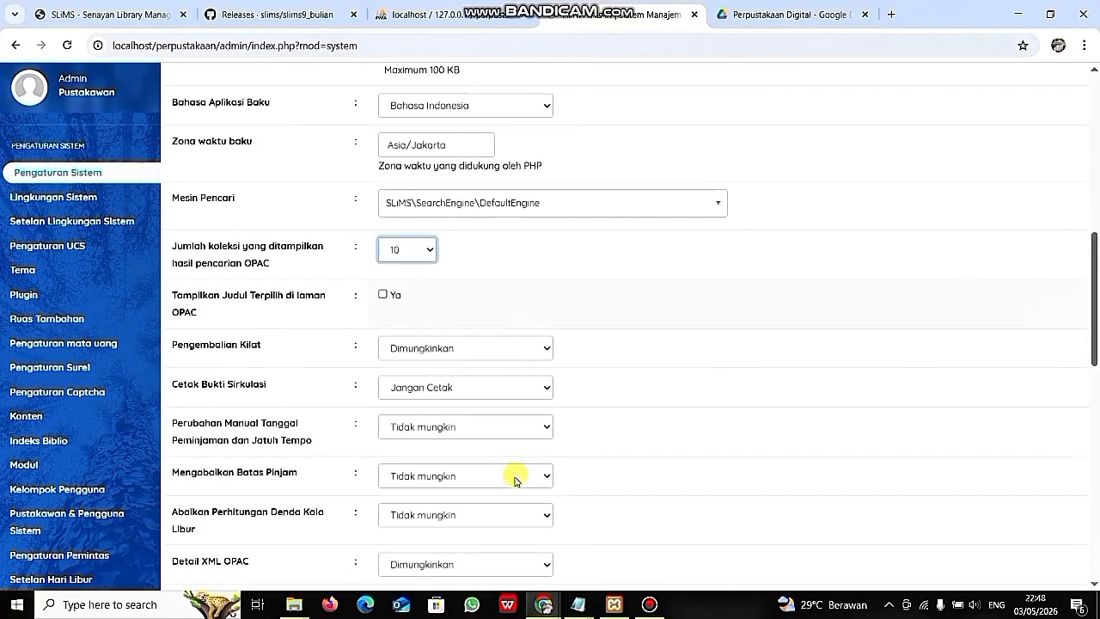
pyautogui.scroll(-1, 515, 479)
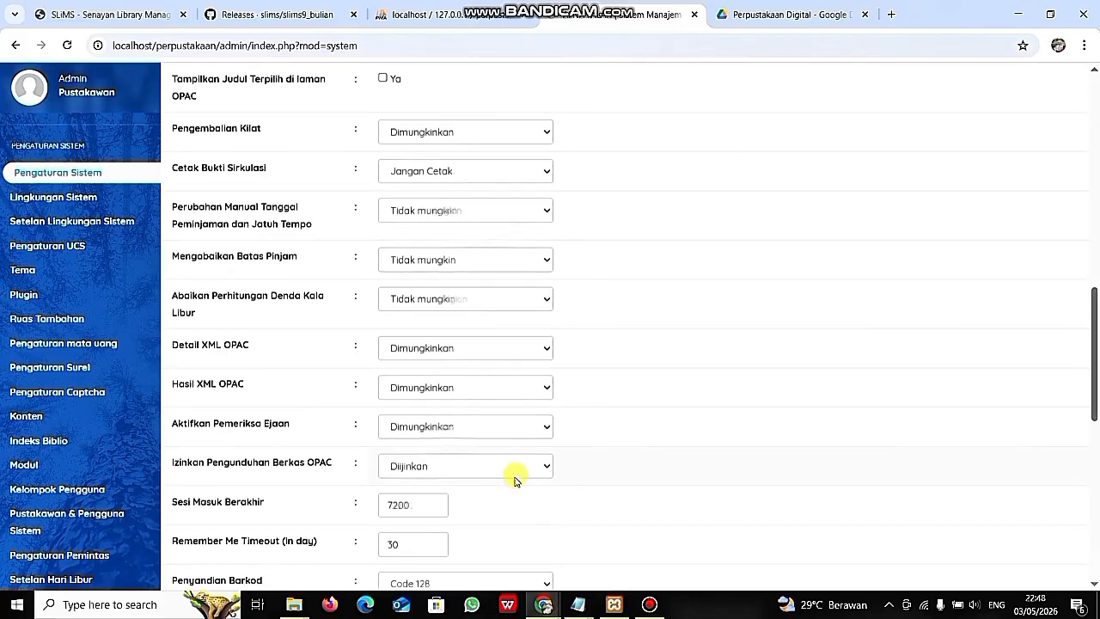
pyautogui.scroll(-2, 516, 480)
pyautogui.scroll(-3, 515, 480)
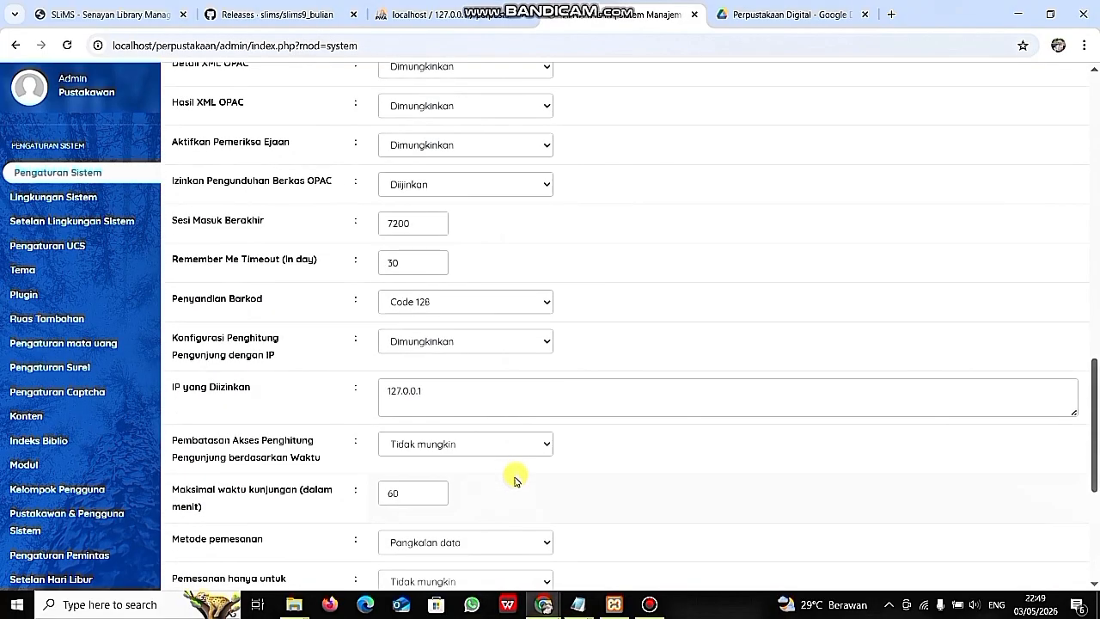
pyautogui.scroll(-1, 516, 479)
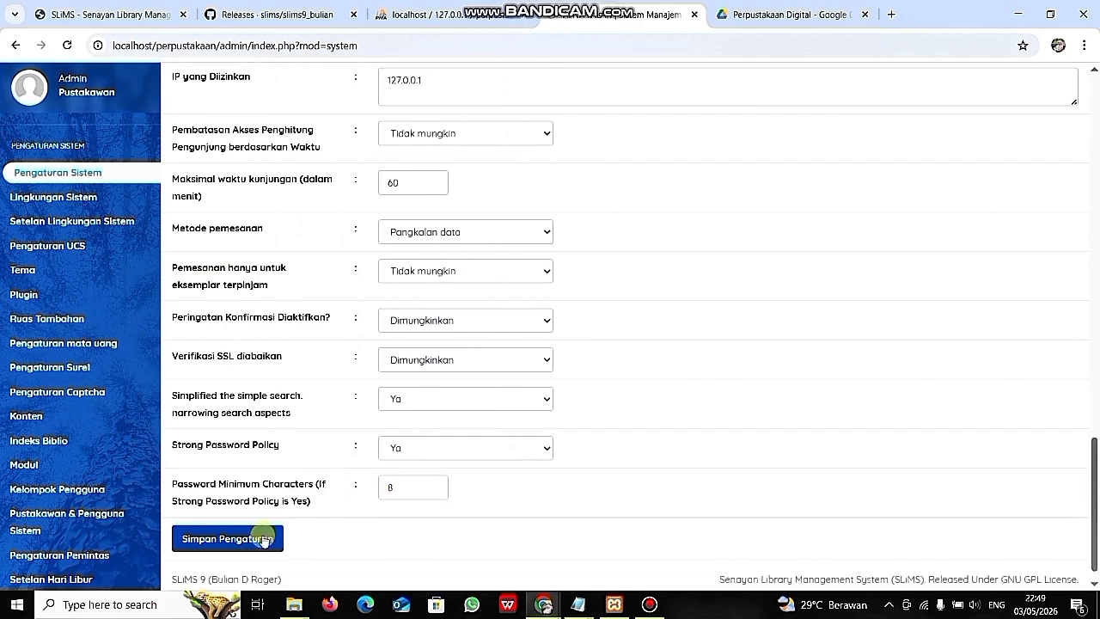
pyautogui.click(260, 540)
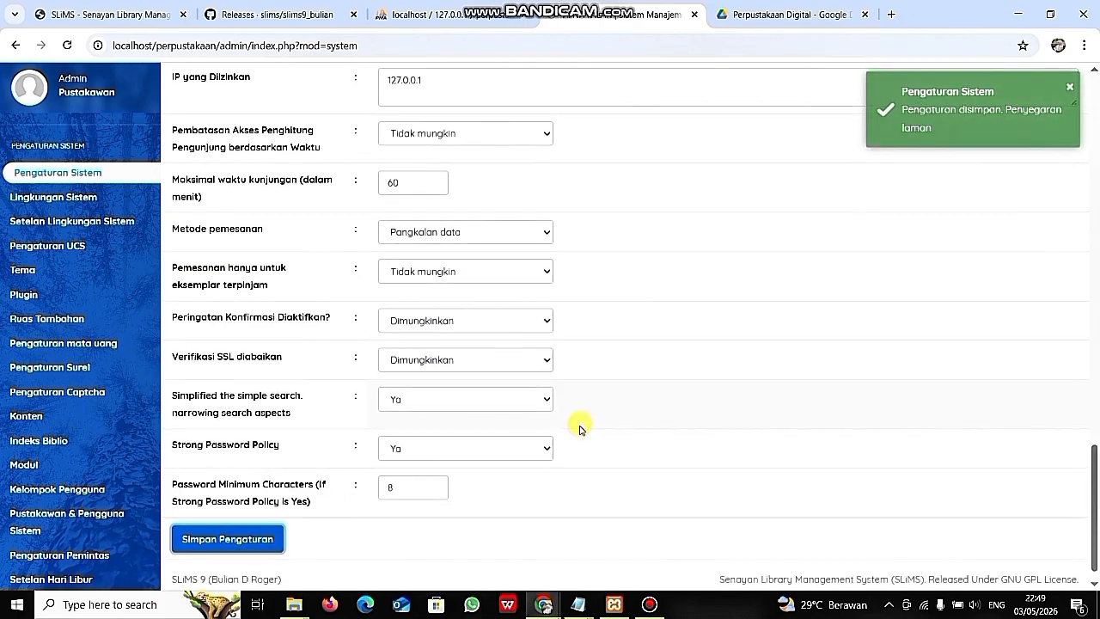
pyautogui.scroll(4, 579, 424)
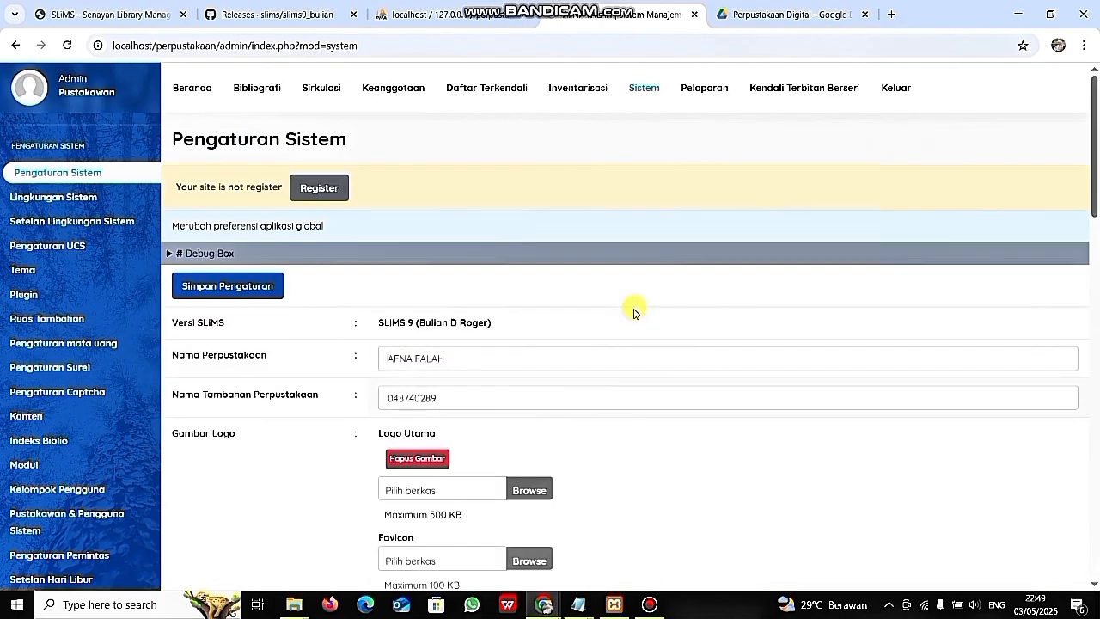
pyautogui.scroll(-1, 673, 438)
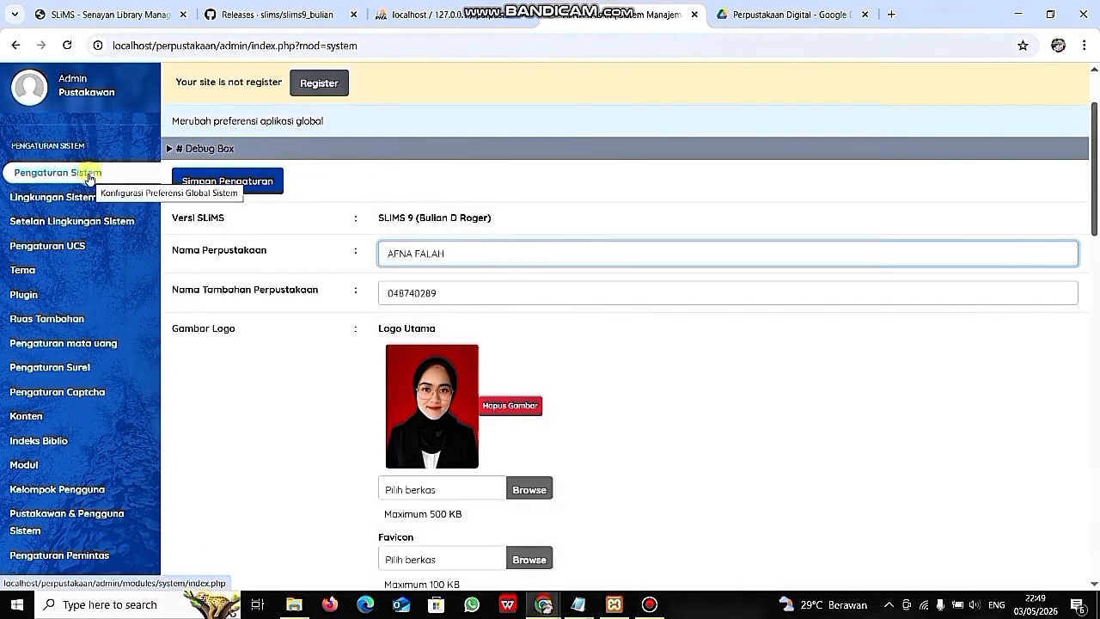
# - In a new tab, load localhost/perpustakaan from the address bar suggestions
pyautogui.click(892, 19)
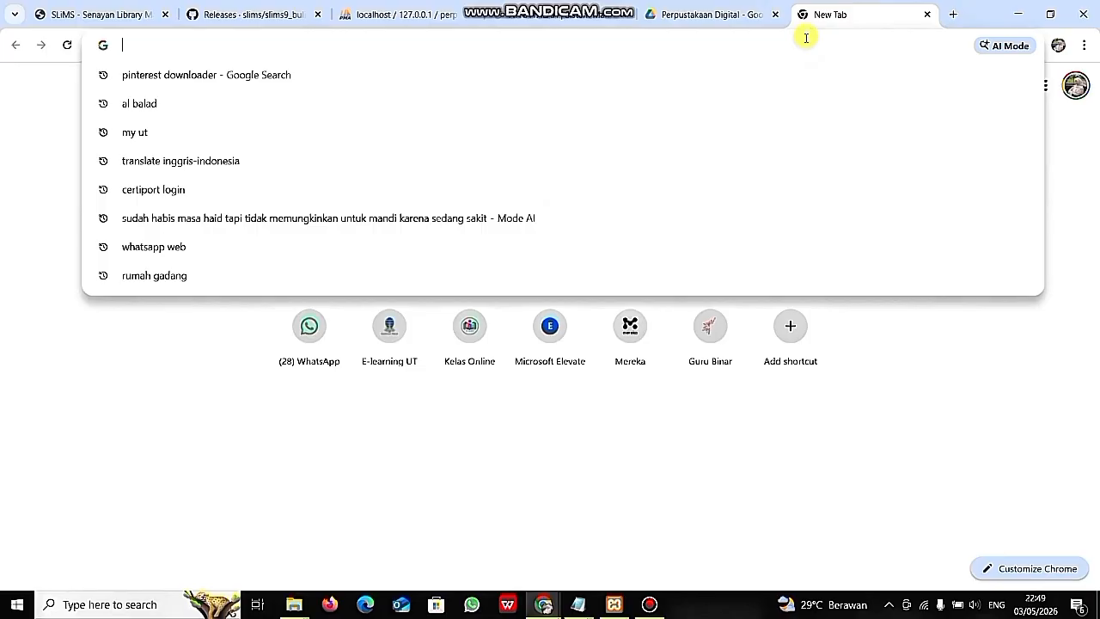
pyautogui.write('LOCALHOS')
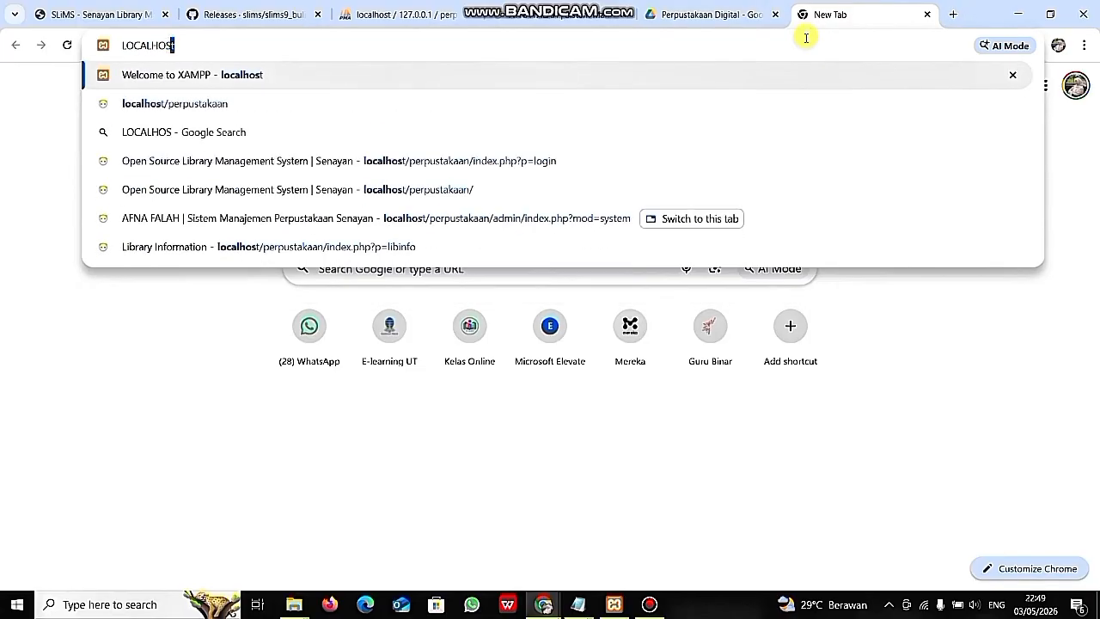
pyautogui.write('T')
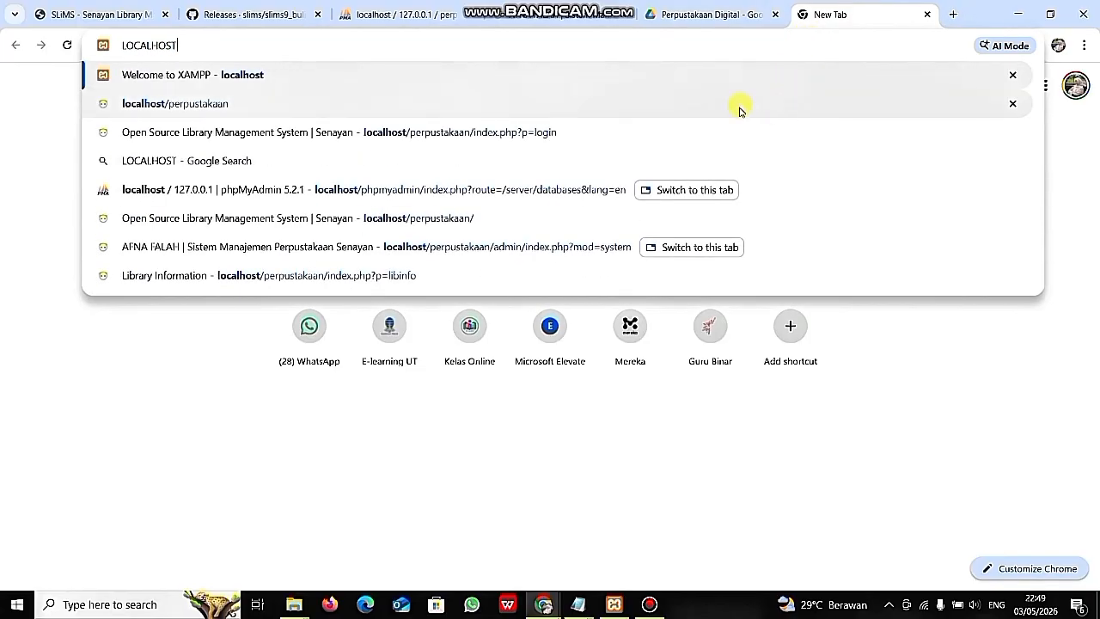
pyautogui.press('BackSpace')
pyautogui.press('BackSpace')
pyautogui.press('BackSpace')
pyautogui.press('BackSpace')
pyautogui.press('BackSpace')
pyautogui.press('BackSpace')
pyautogui.press('BackSpace')
pyautogui.press('BackSpace')
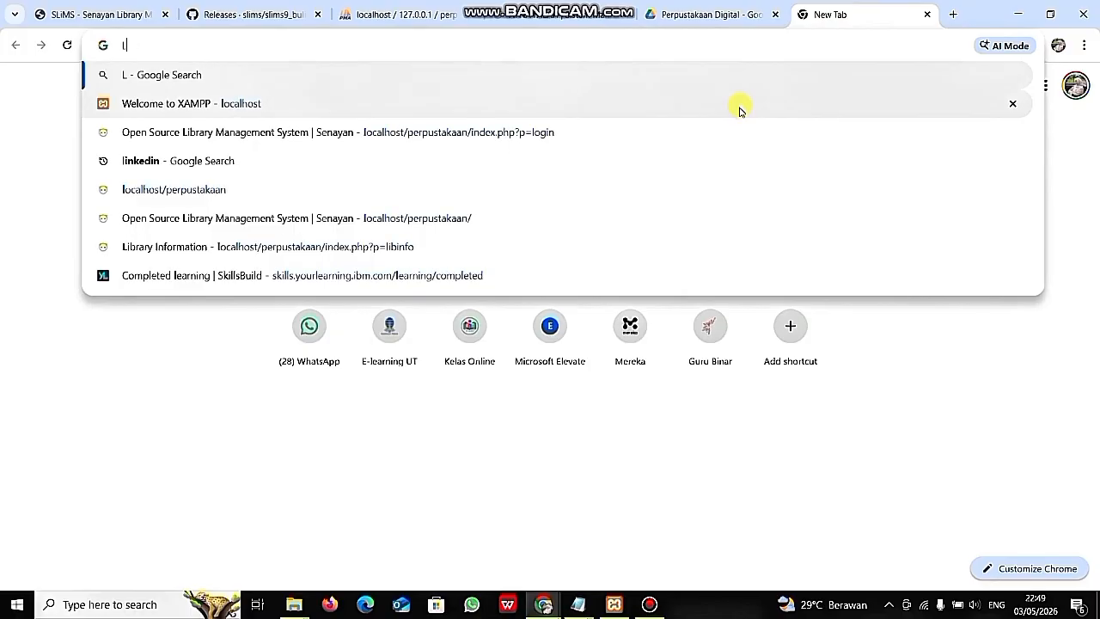
pyautogui.write('localb')
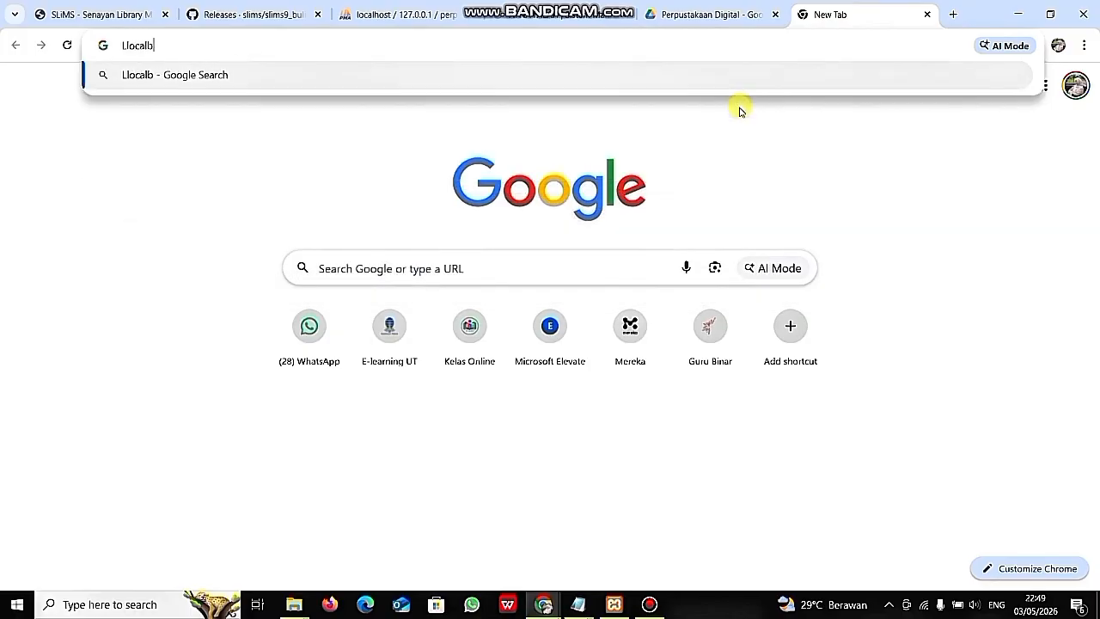
pyautogui.press('BackSpace')
pyautogui.press('BackSpace')
pyautogui.press('BackSpace')
pyautogui.press('BackSpace')
pyautogui.press('BackSpace')
pyautogui.press('BackSpace')
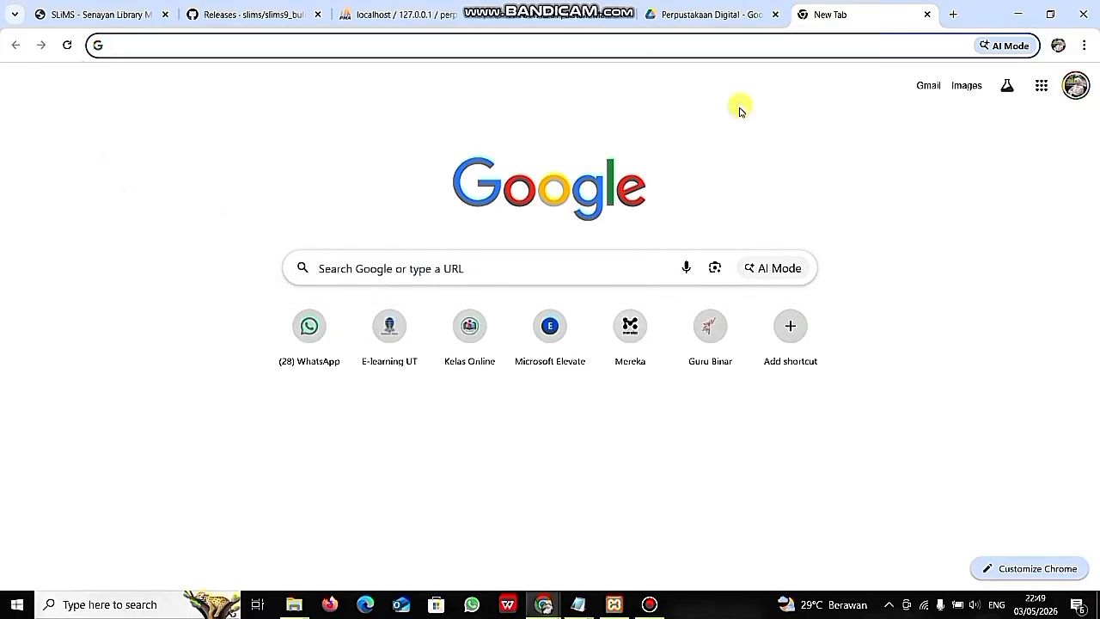
pyautogui.write('localhost')
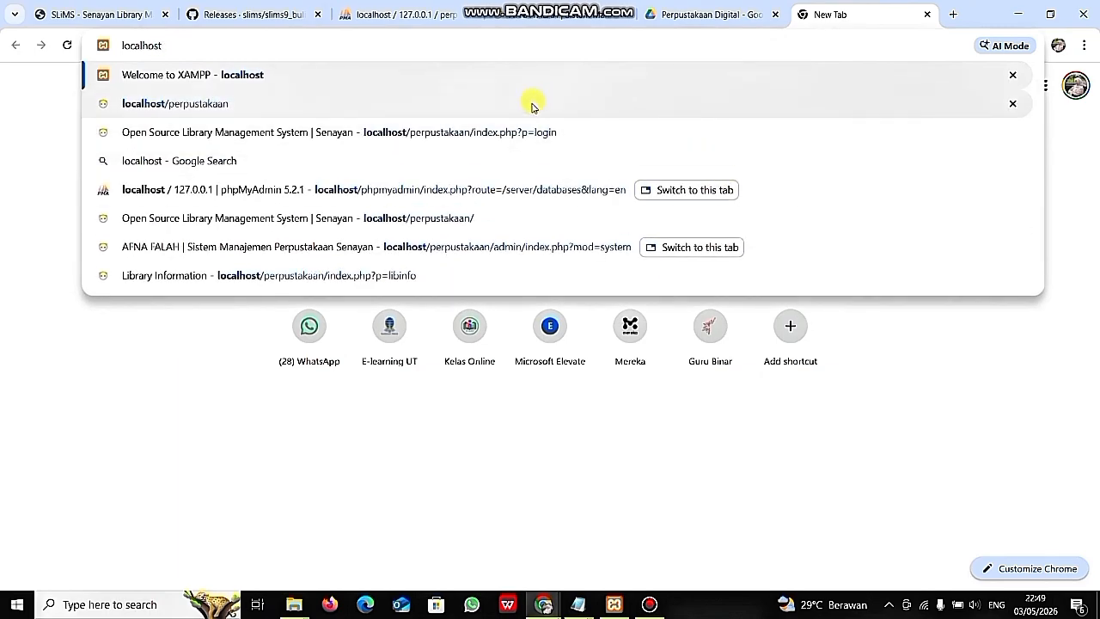
pyautogui.click(325, 103)
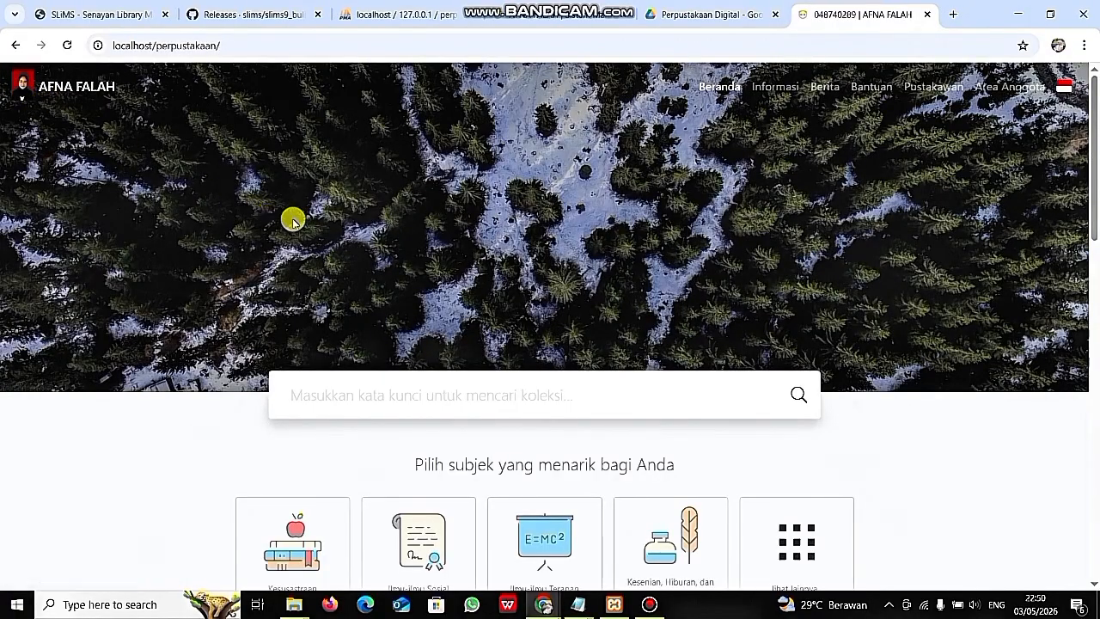
# - Scroll the public OPAC homepage down to its footer and back to the top
pyautogui.scroll(-3, 589, 278)
pyautogui.scroll(3, 607, 253)
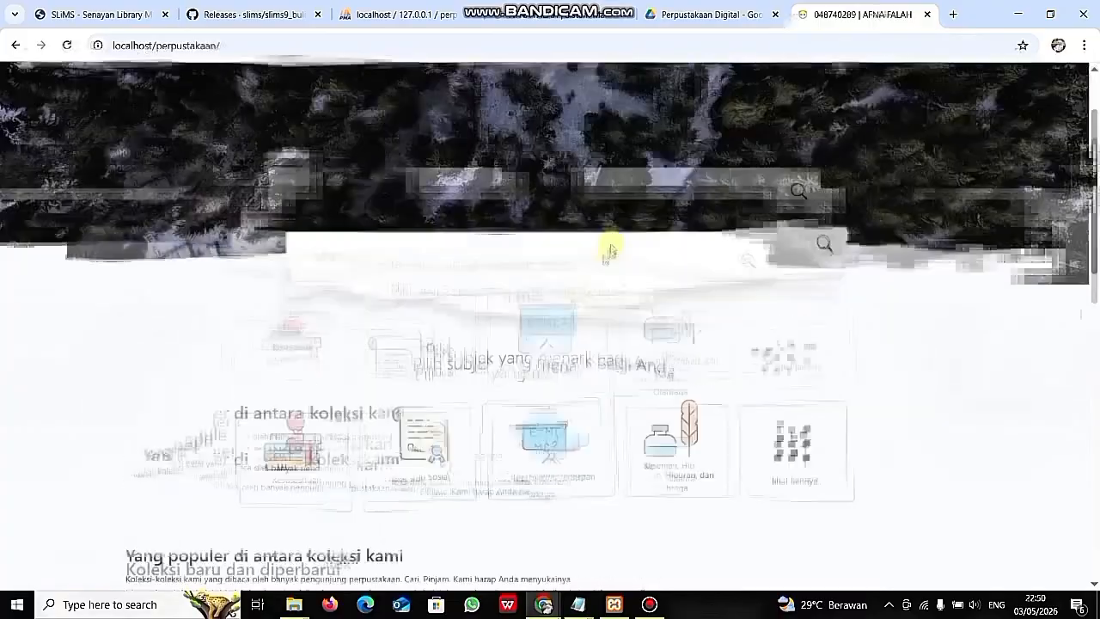
pyautogui.scroll(-13, 590, 277)
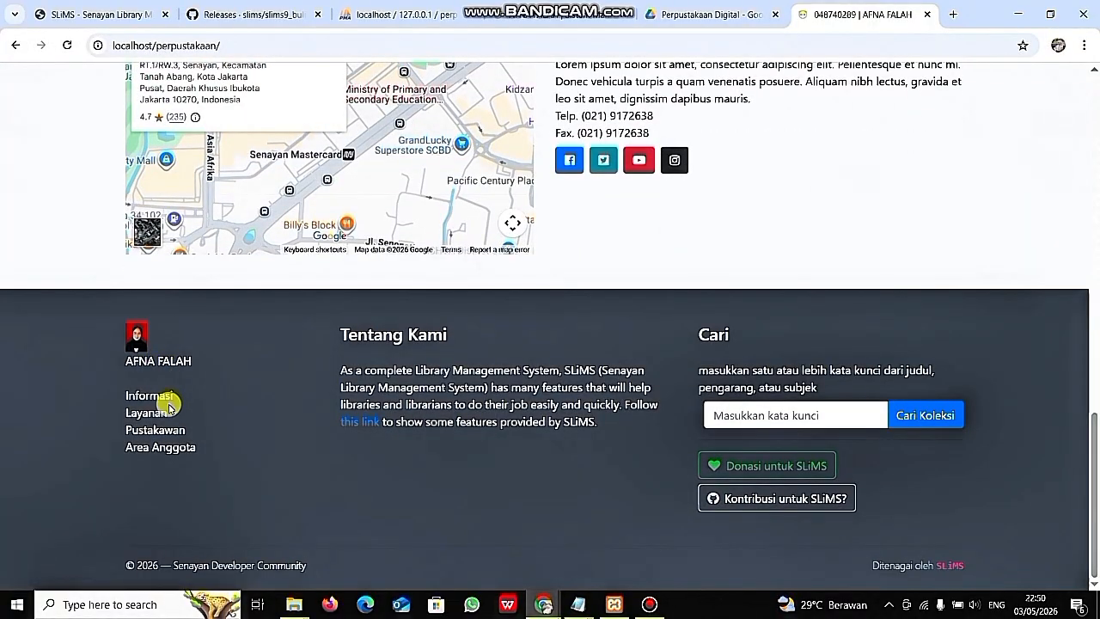
pyautogui.scroll(10, 374, 357)
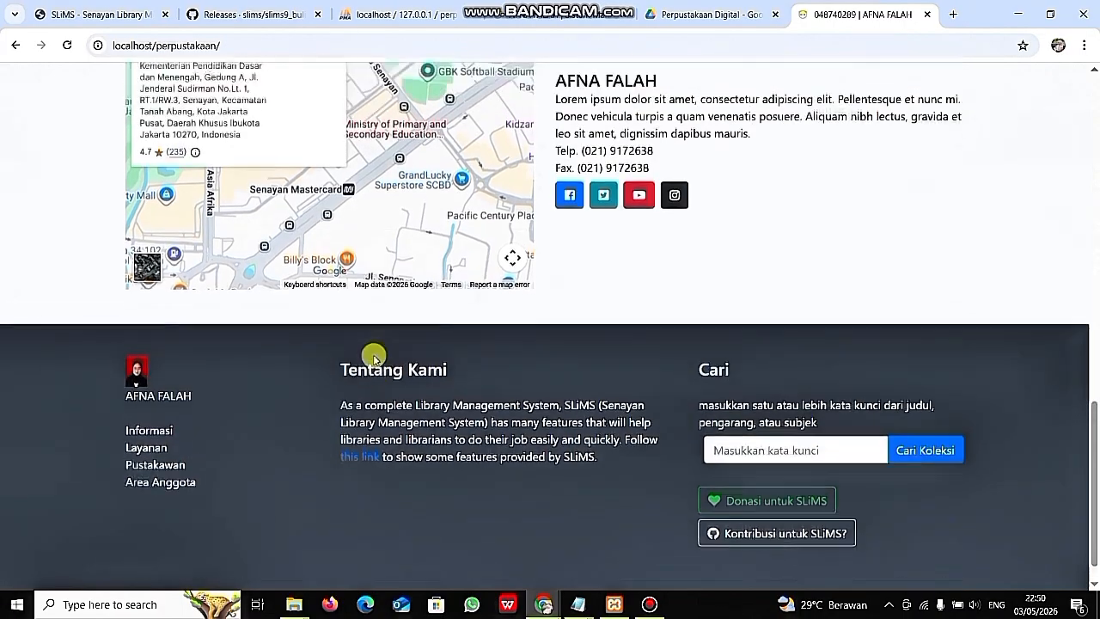
pyautogui.scroll(3, 374, 356)
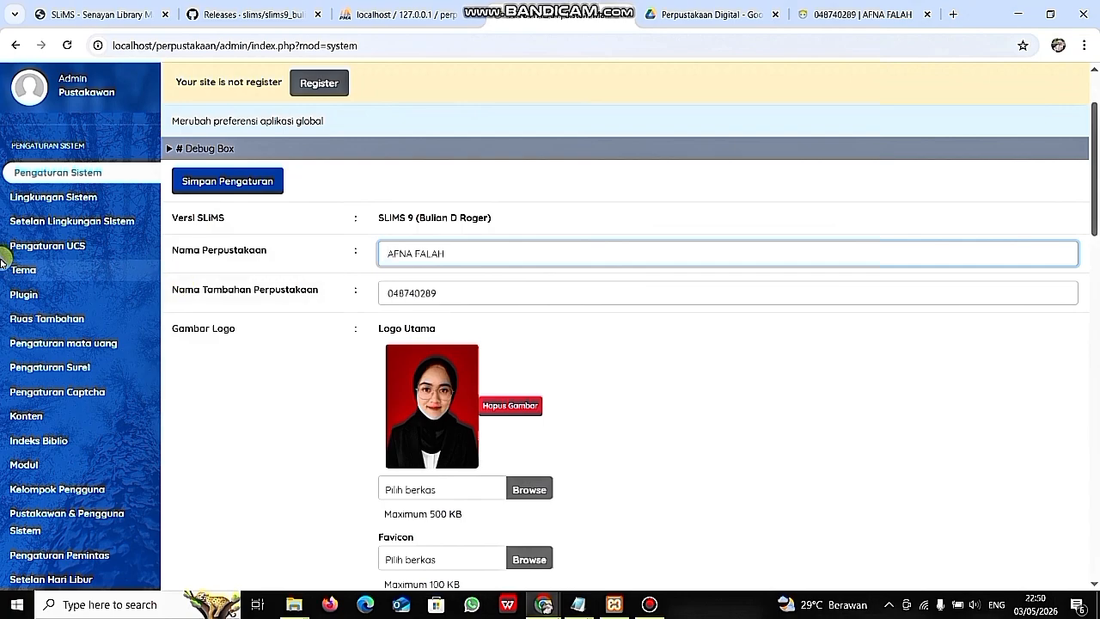
# - Go to Kelompok Pengguna, start a new group, and place the caret in Nama Kelompok
pyautogui.click(58, 294)
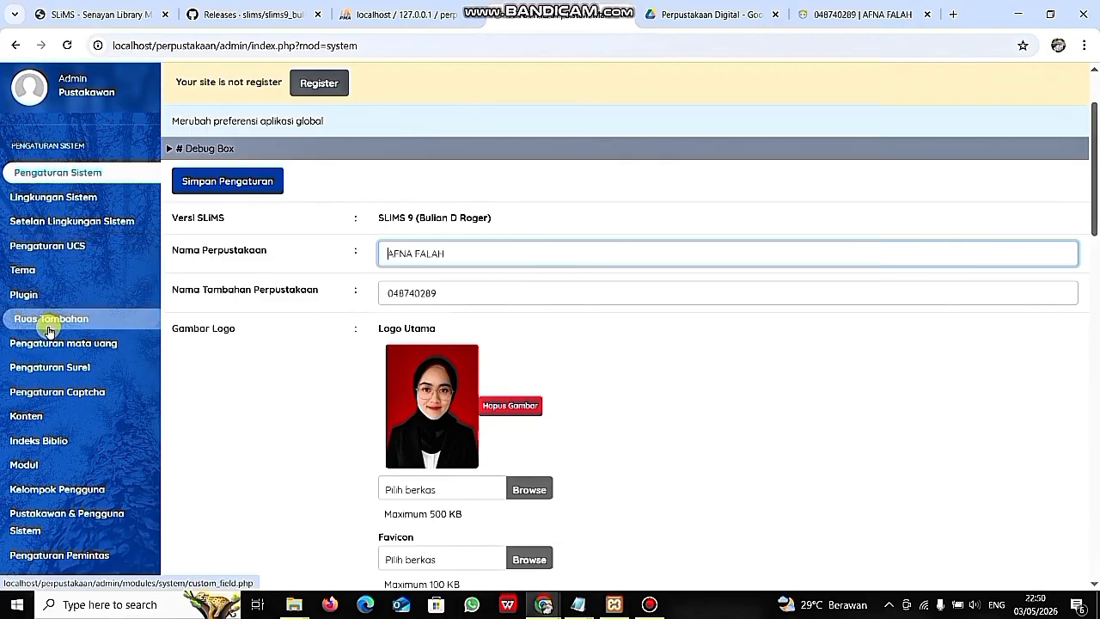
pyautogui.scroll(-2, 49, 324)
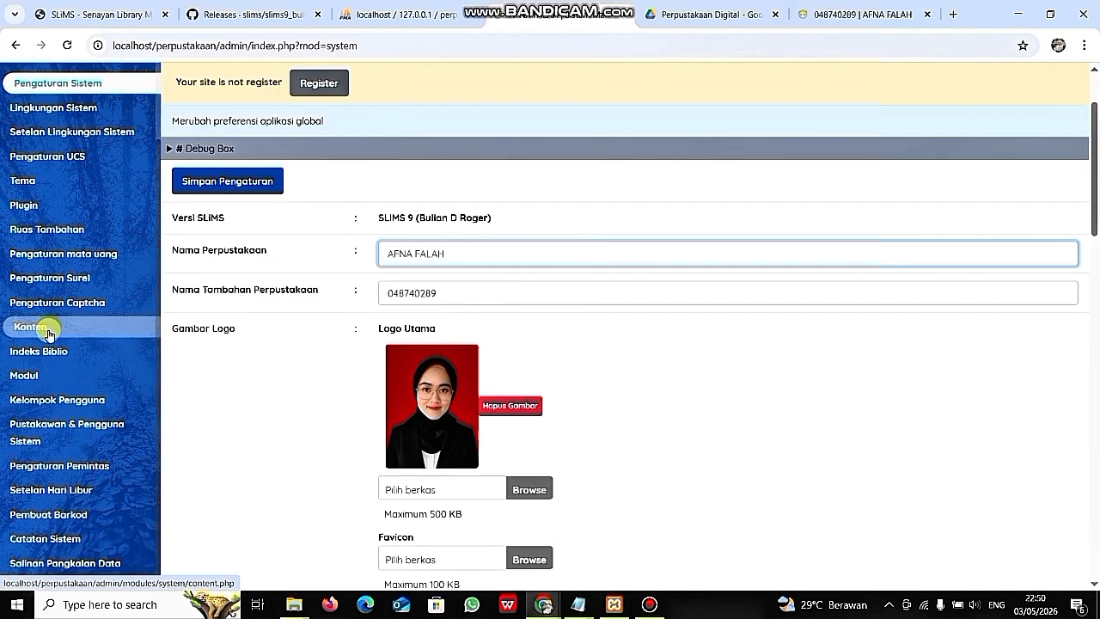
pyautogui.click(58, 402)
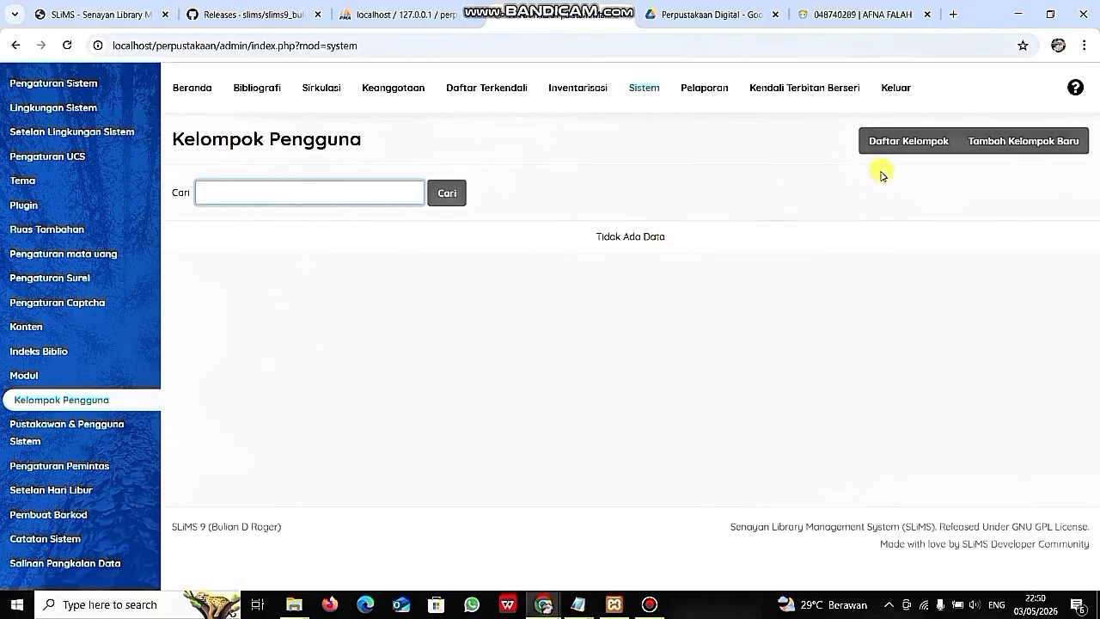
pyautogui.click(1014, 146)
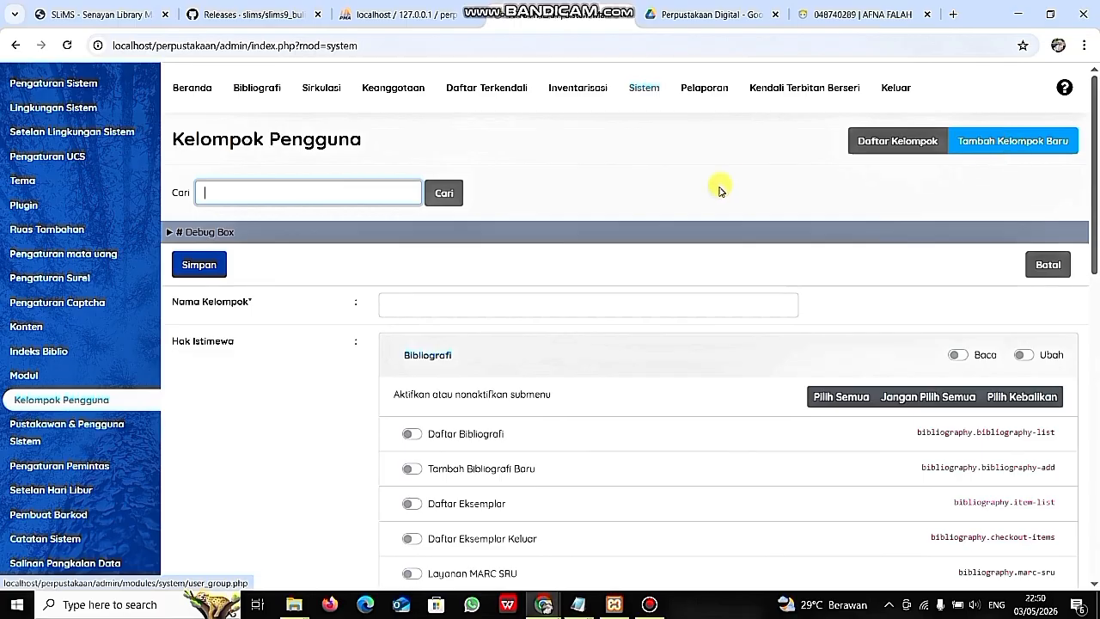
pyautogui.click(423, 313)
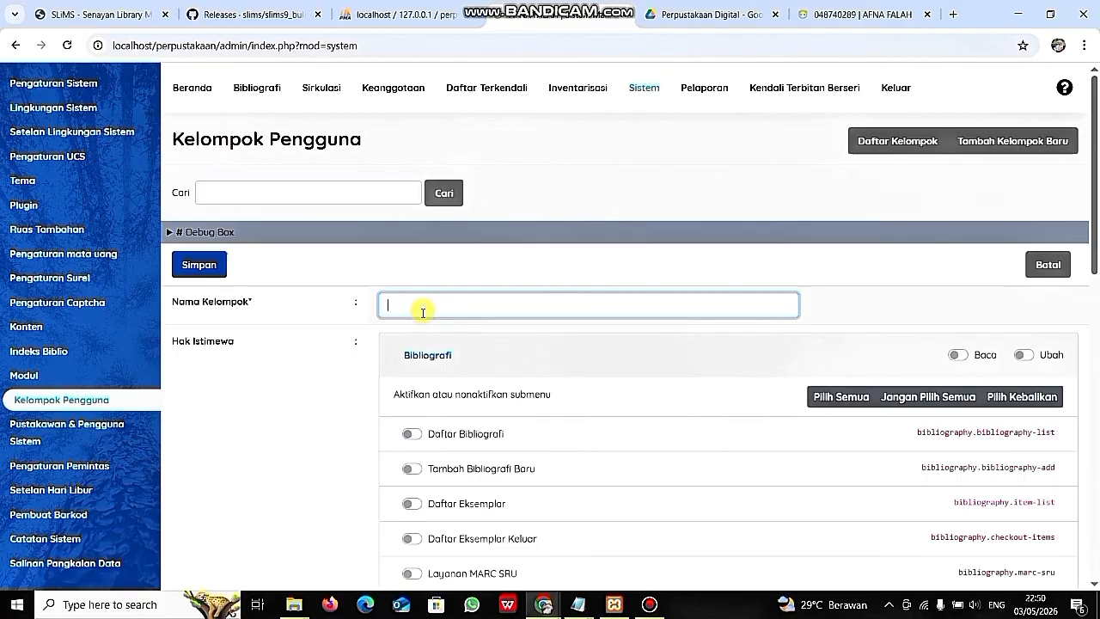
pyautogui.scroll(-10, 423, 313)
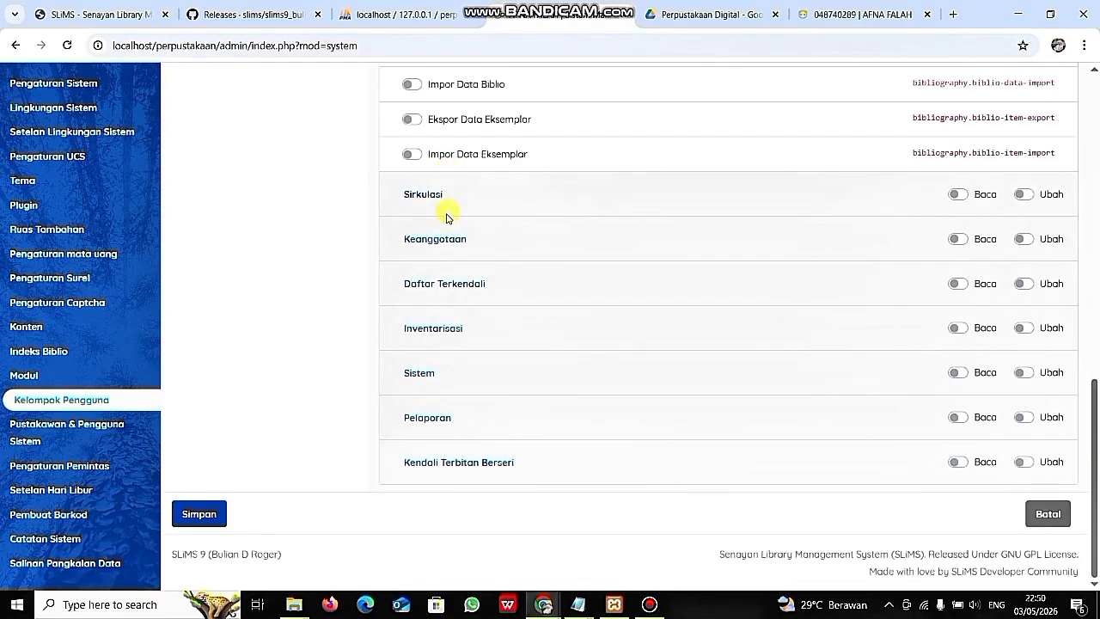
pyautogui.scroll(10, 283, 228)
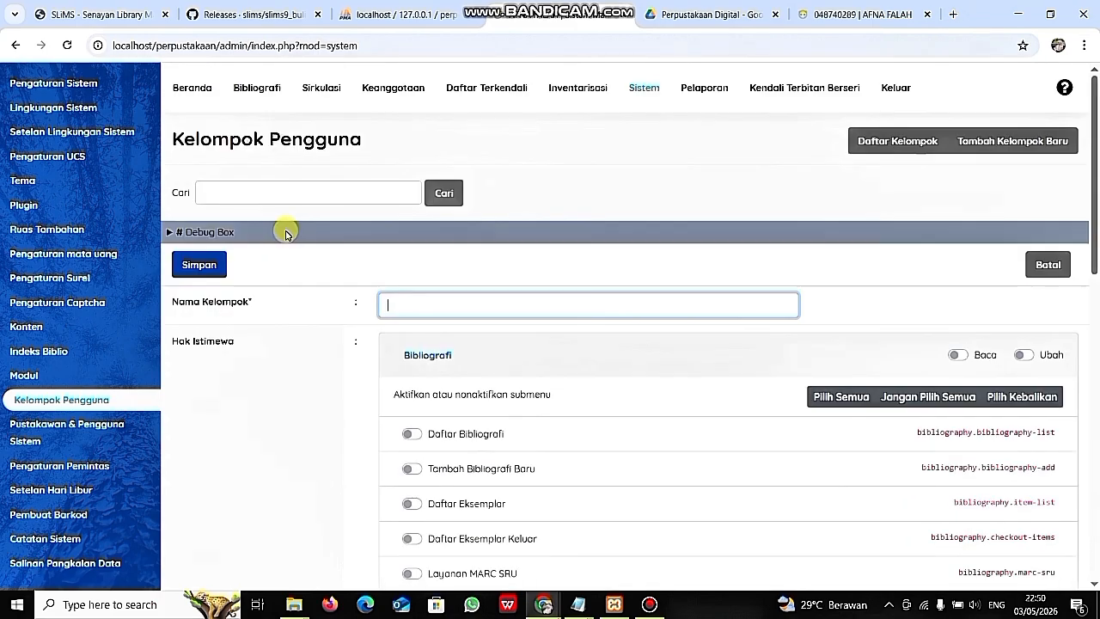
# - Grant Bibliografi read access plus item lists, checked-out items, label and barcode printing submenus
pyautogui.click(422, 309)
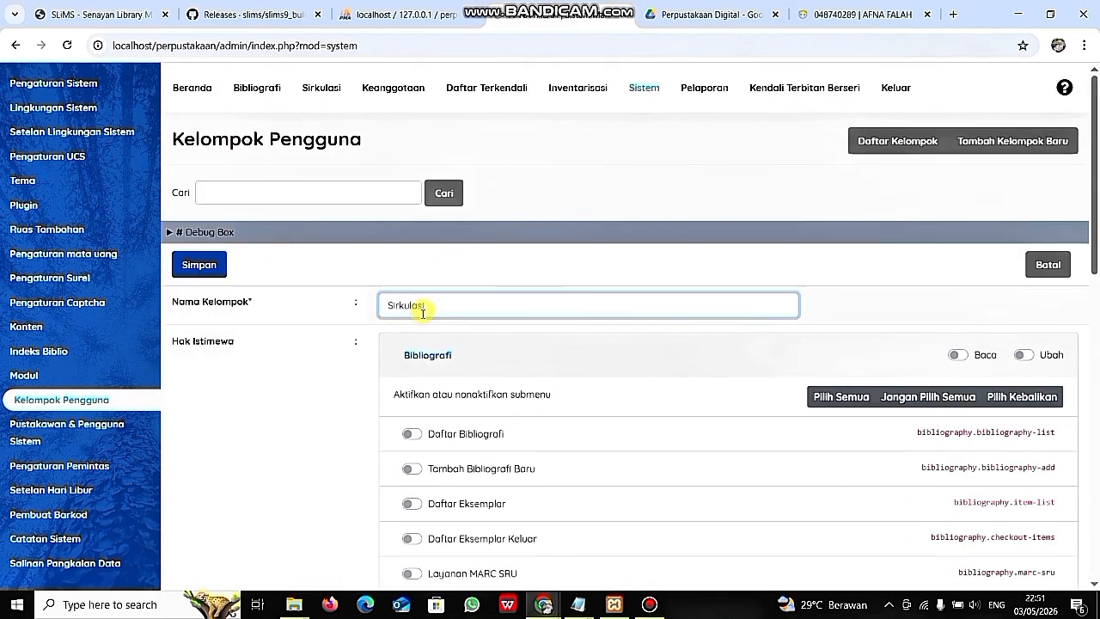
pyautogui.scroll(-1, 630, 340)
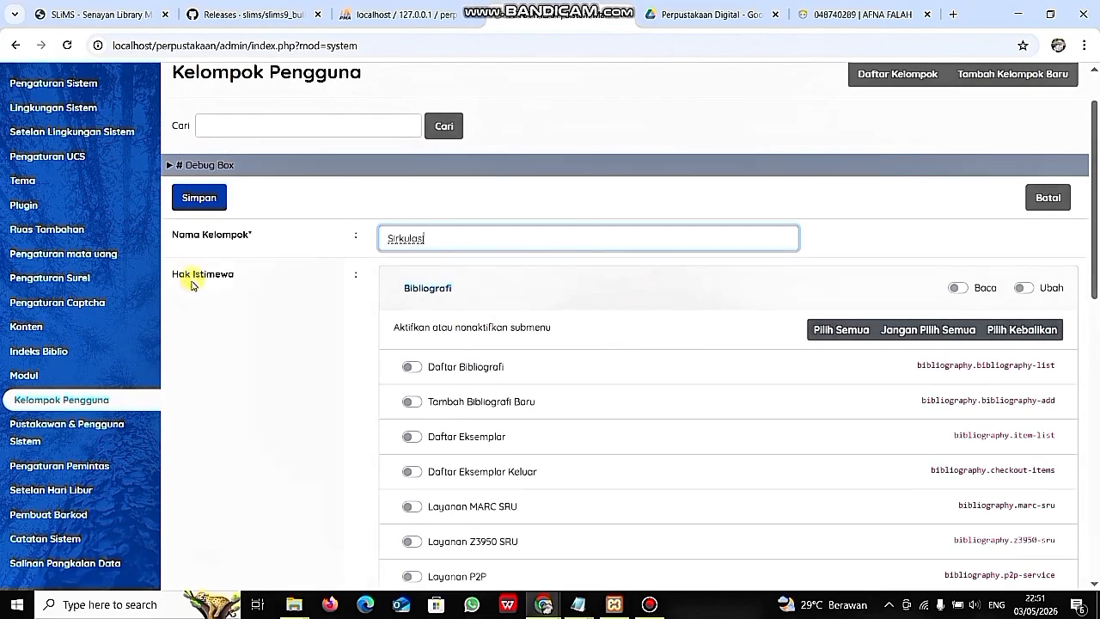
pyautogui.click(955, 290)
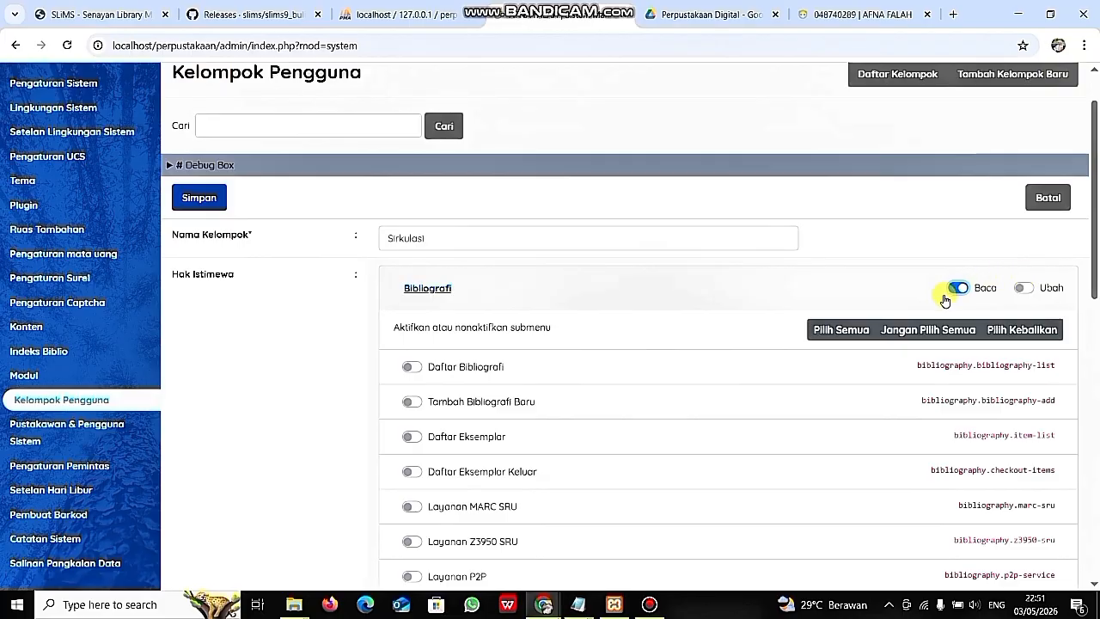
pyautogui.scroll(-1, 663, 304)
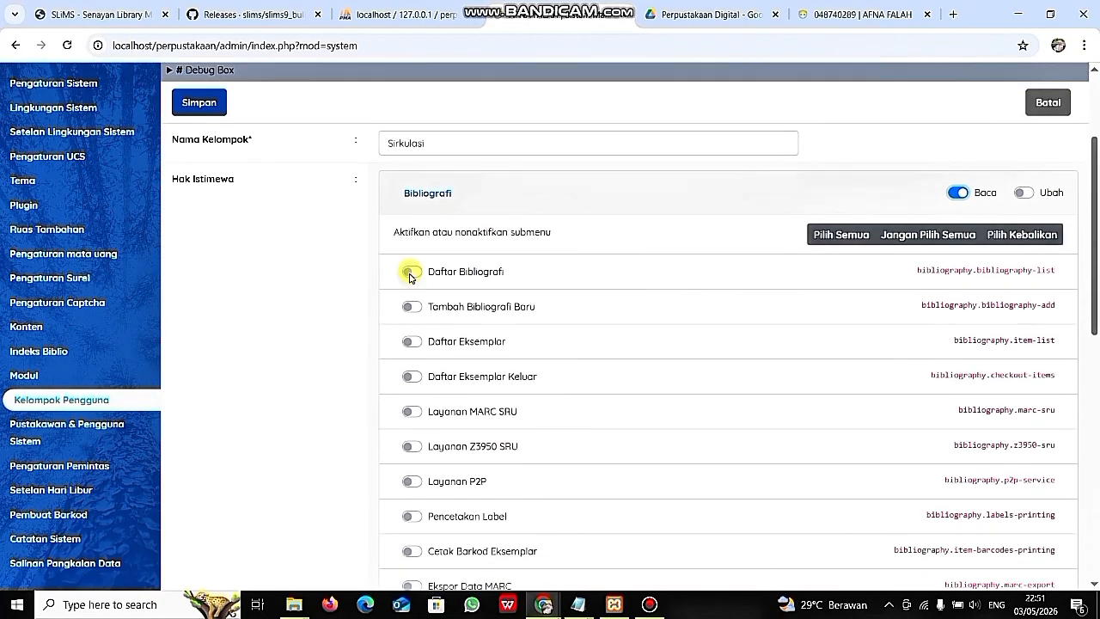
pyautogui.scroll(-2, 409, 274)
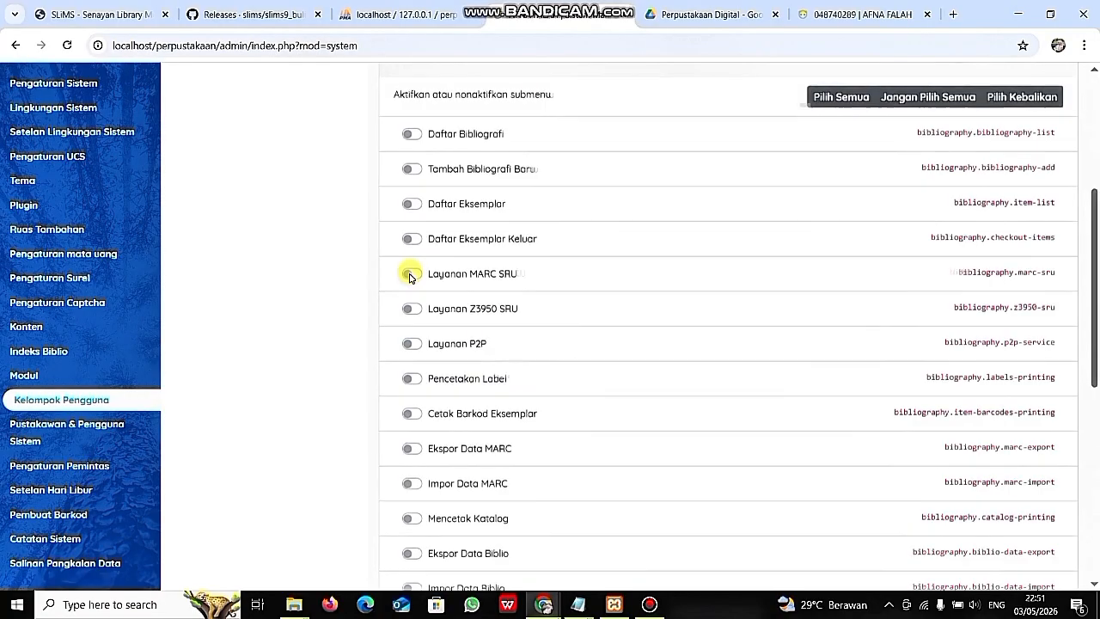
pyautogui.scroll(3, 409, 275)
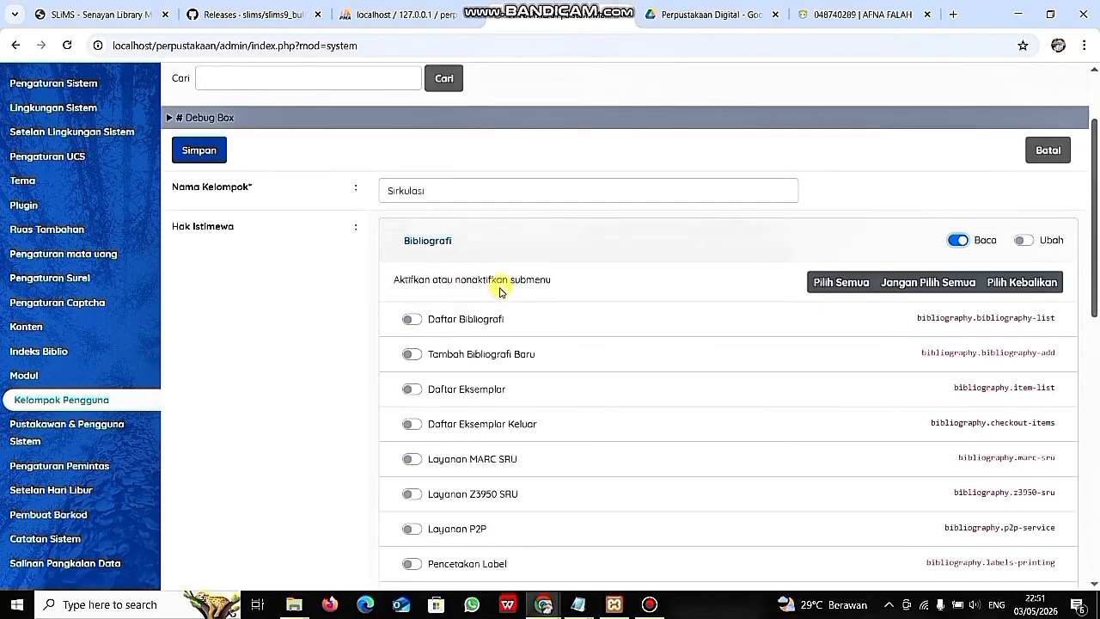
pyautogui.scroll(-1, 500, 284)
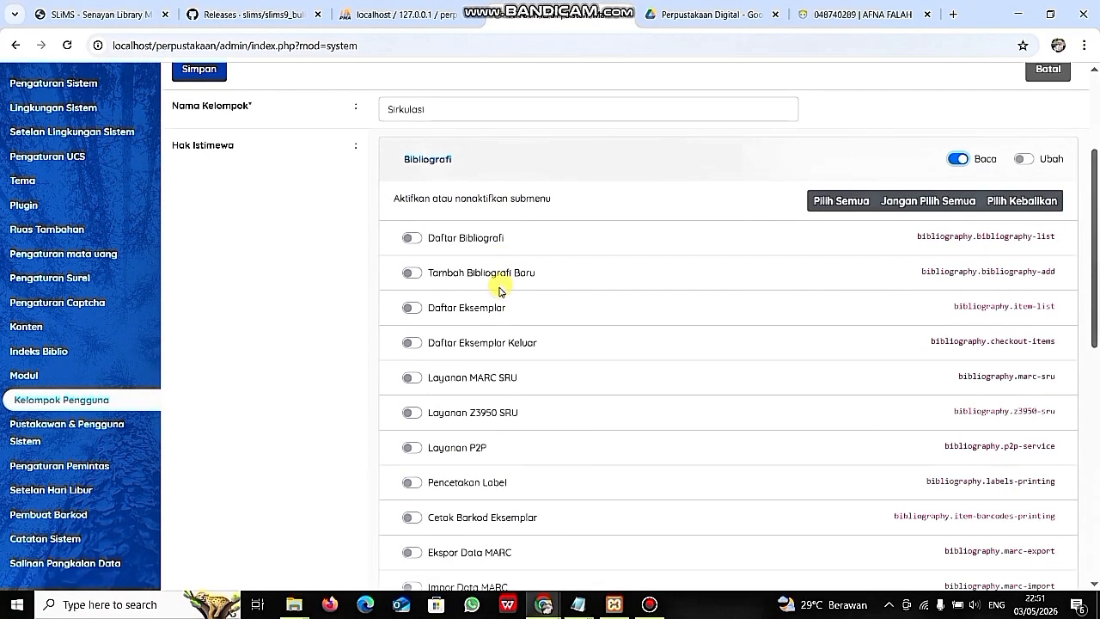
pyautogui.click(413, 240)
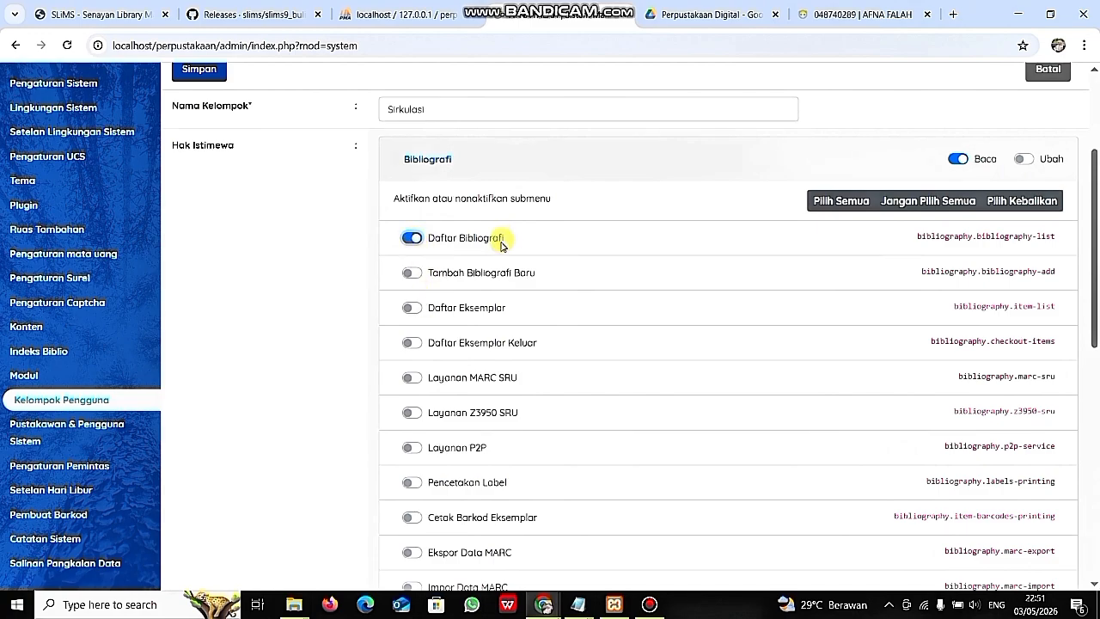
pyautogui.click(413, 308)
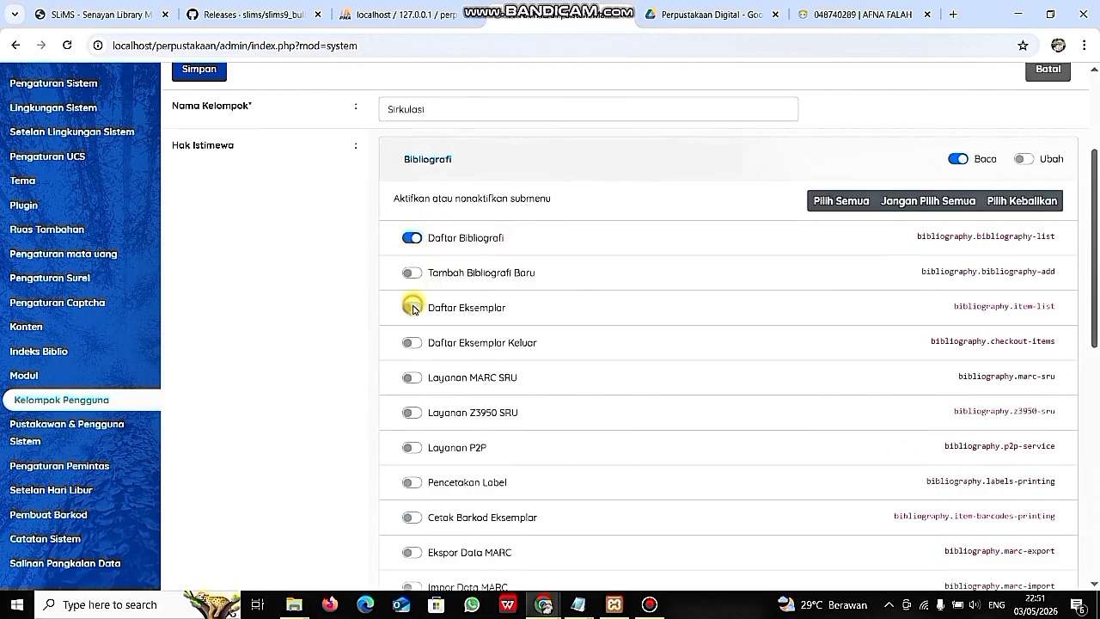
pyautogui.click(412, 343)
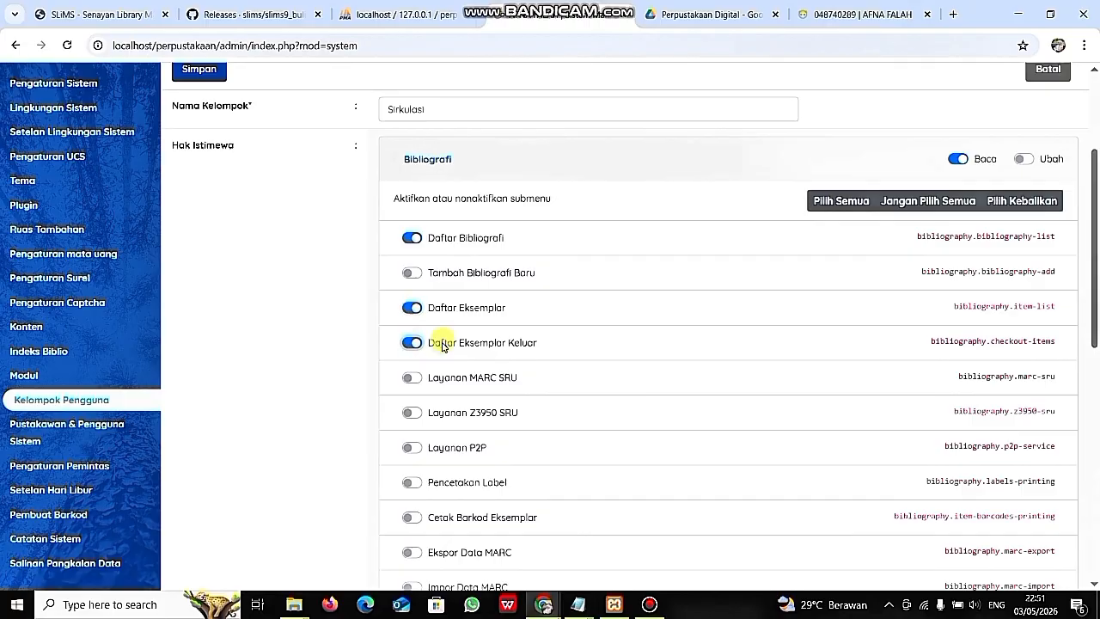
pyautogui.scroll(-1, 493, 352)
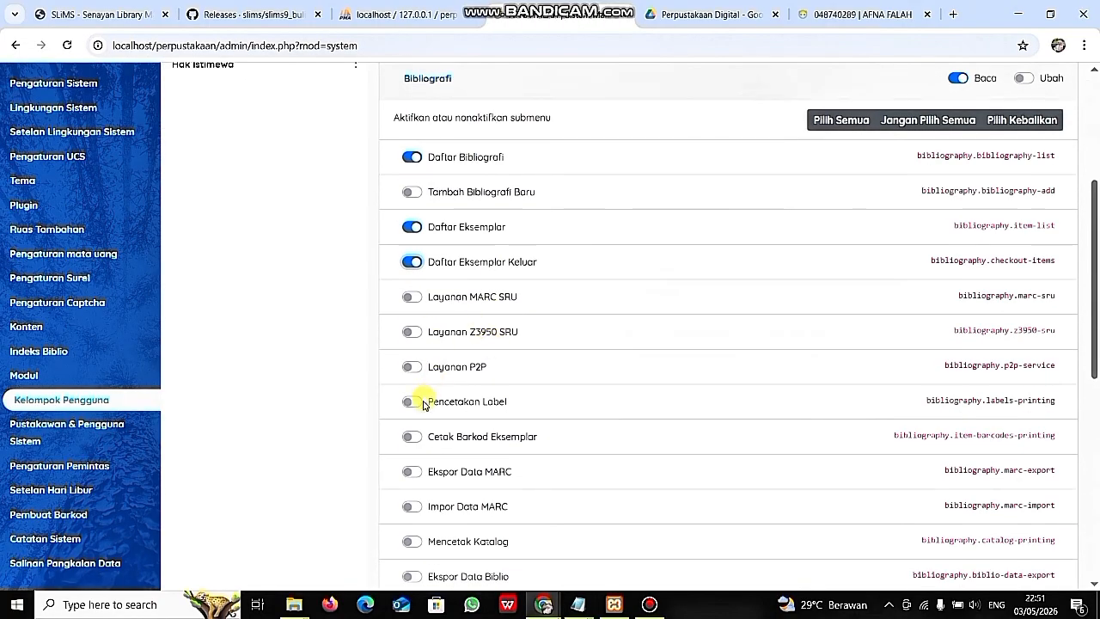
pyautogui.scroll(-1, 423, 404)
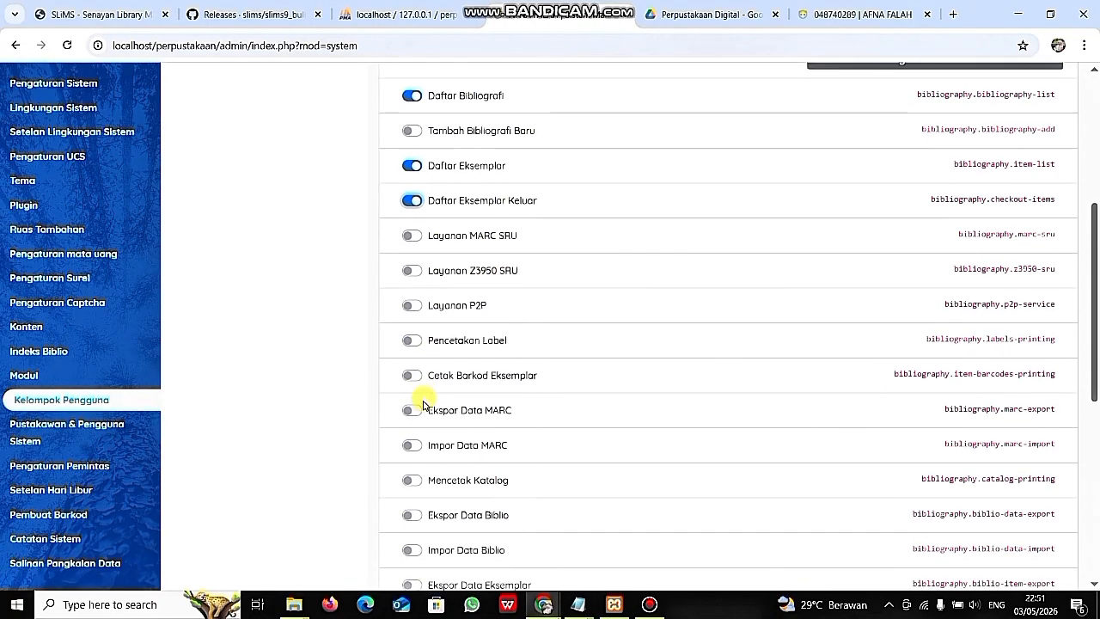
pyautogui.click(412, 341)
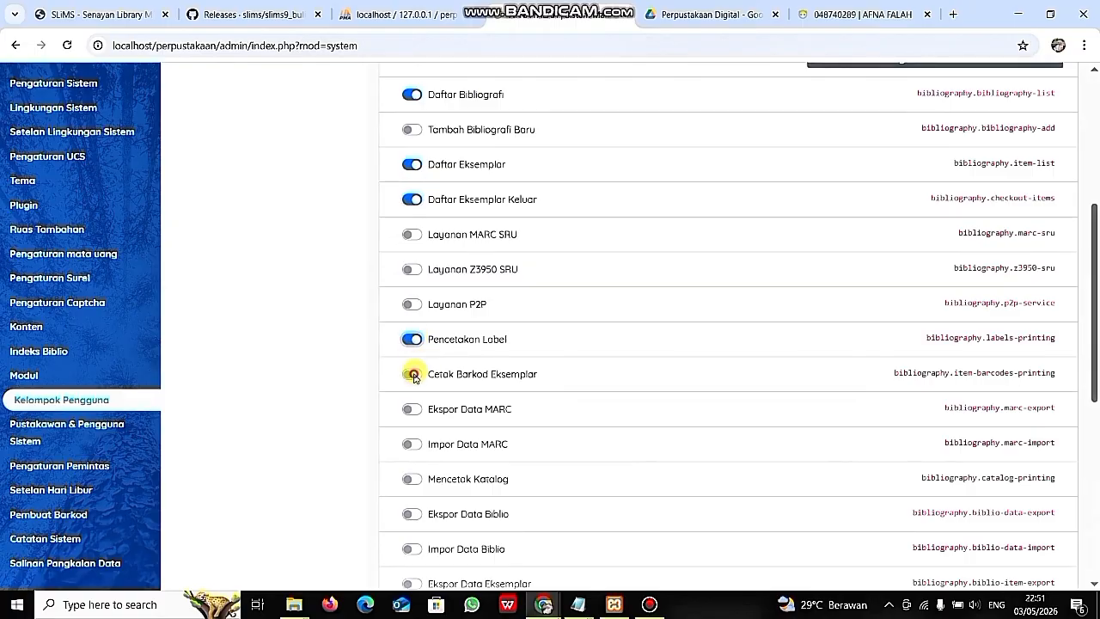
pyautogui.click(413, 376)
pyautogui.scroll(-4, 515, 430)
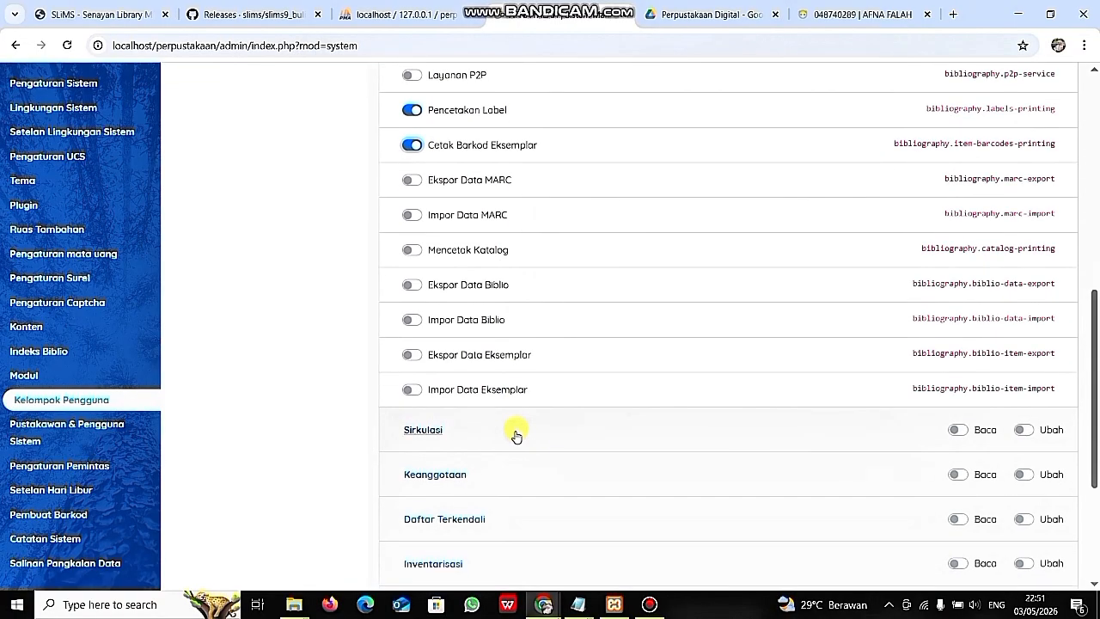
pyautogui.scroll(-1, 516, 436)
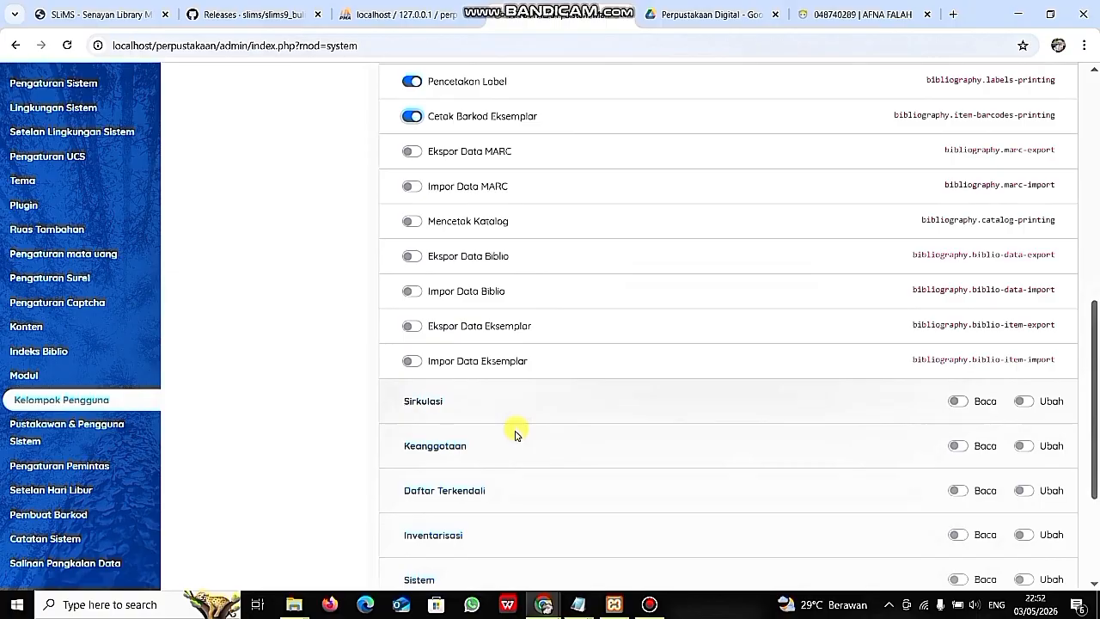
# - Turn on read for all remaining modules, plus write for Sistem and Kendali Terbitan Berseri
pyautogui.click(957, 401)
pyautogui.scroll(-2, 815, 404)
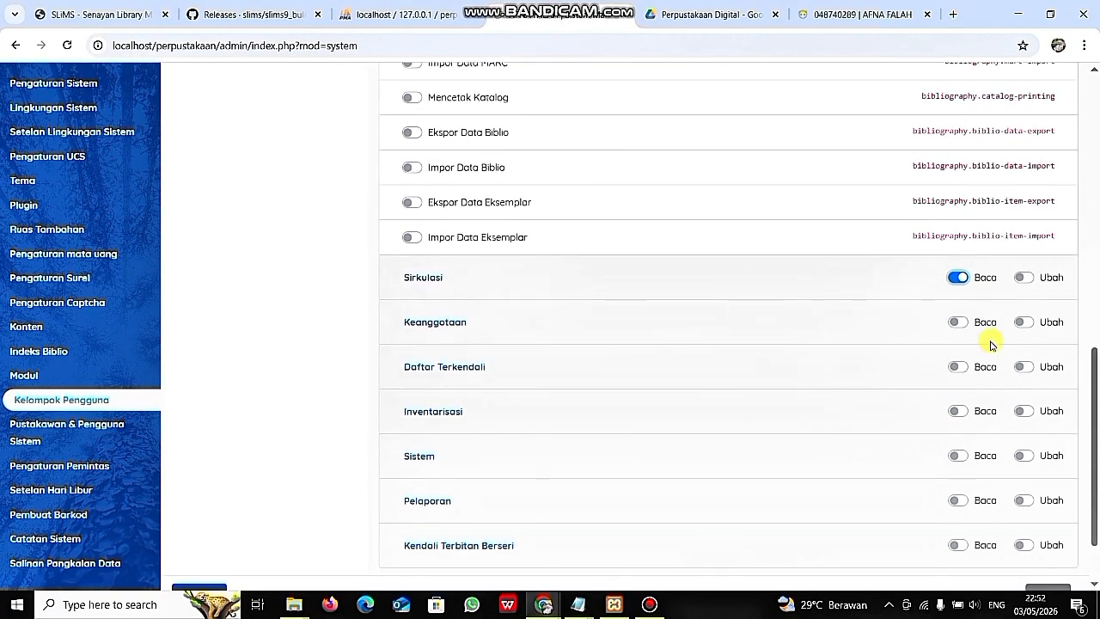
pyautogui.click(957, 321)
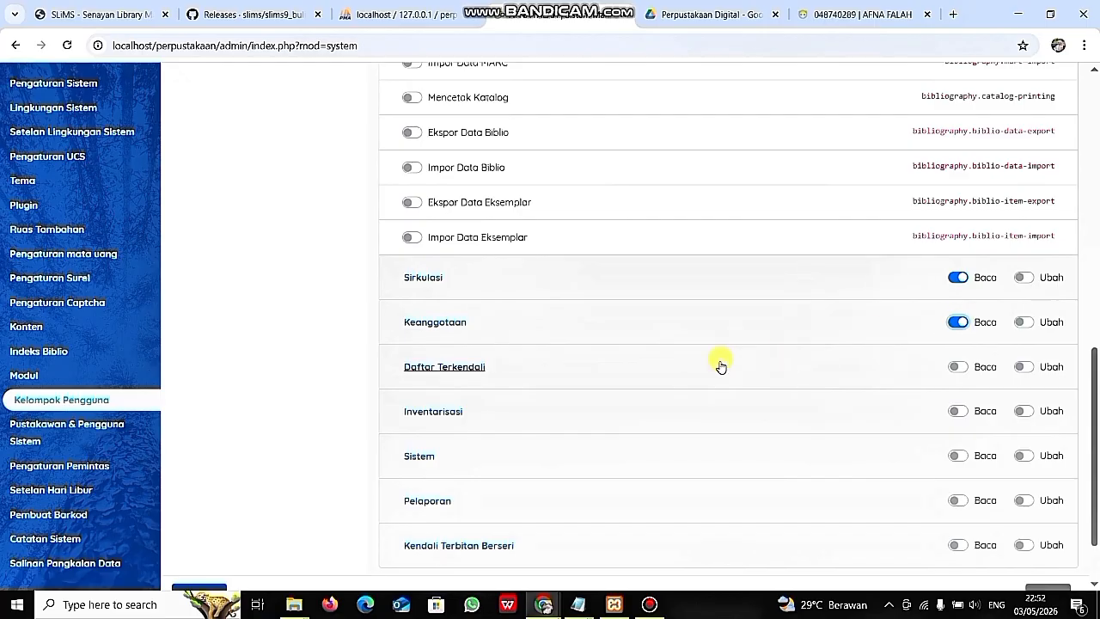
pyautogui.click(960, 280)
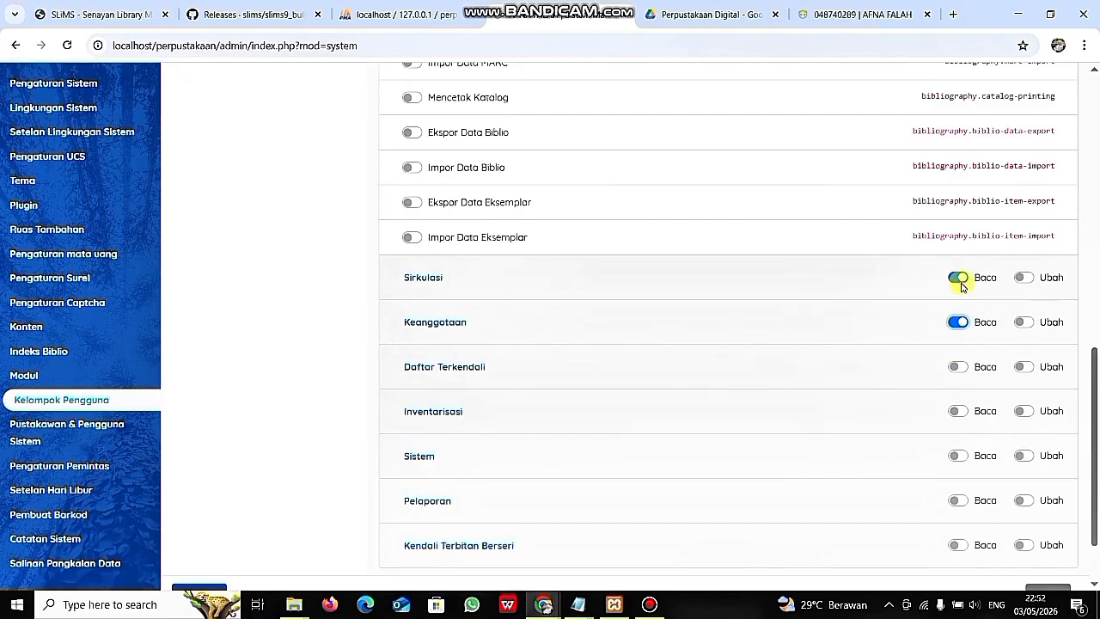
pyautogui.doubleClick(961, 371)
pyautogui.click(960, 370)
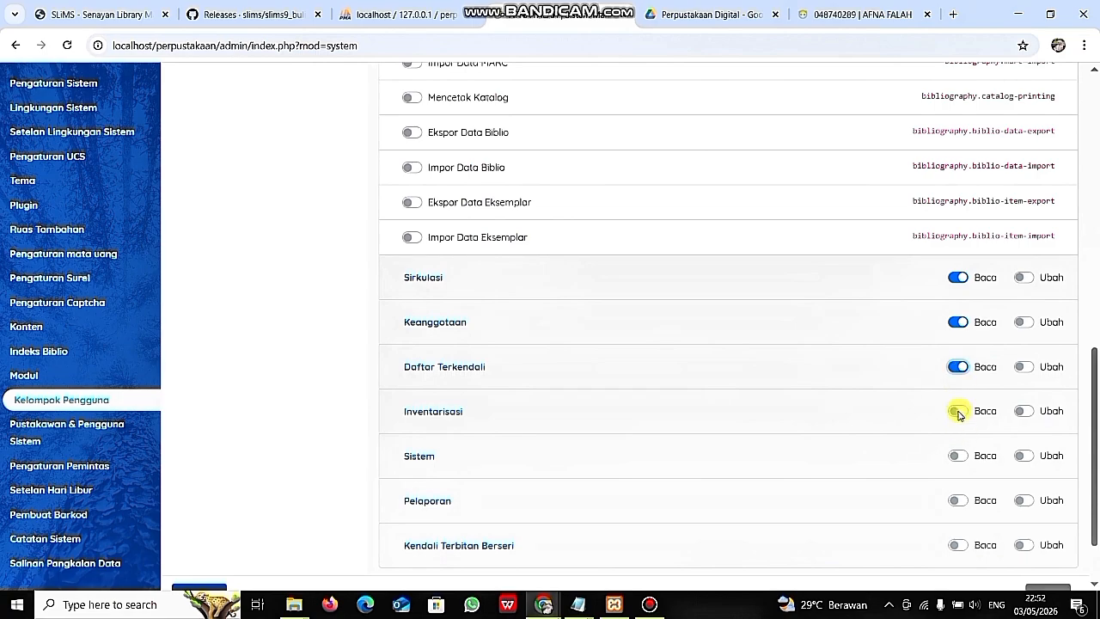
pyautogui.click(956, 410)
pyautogui.scroll(-1, 939, 468)
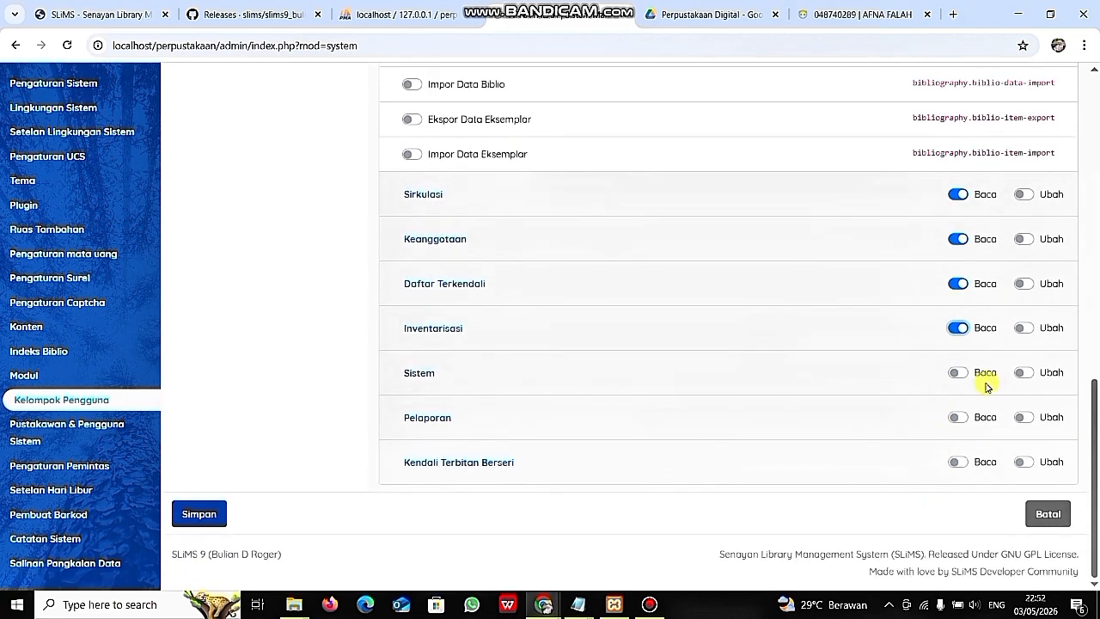
pyautogui.click(958, 372)
pyautogui.click(1025, 375)
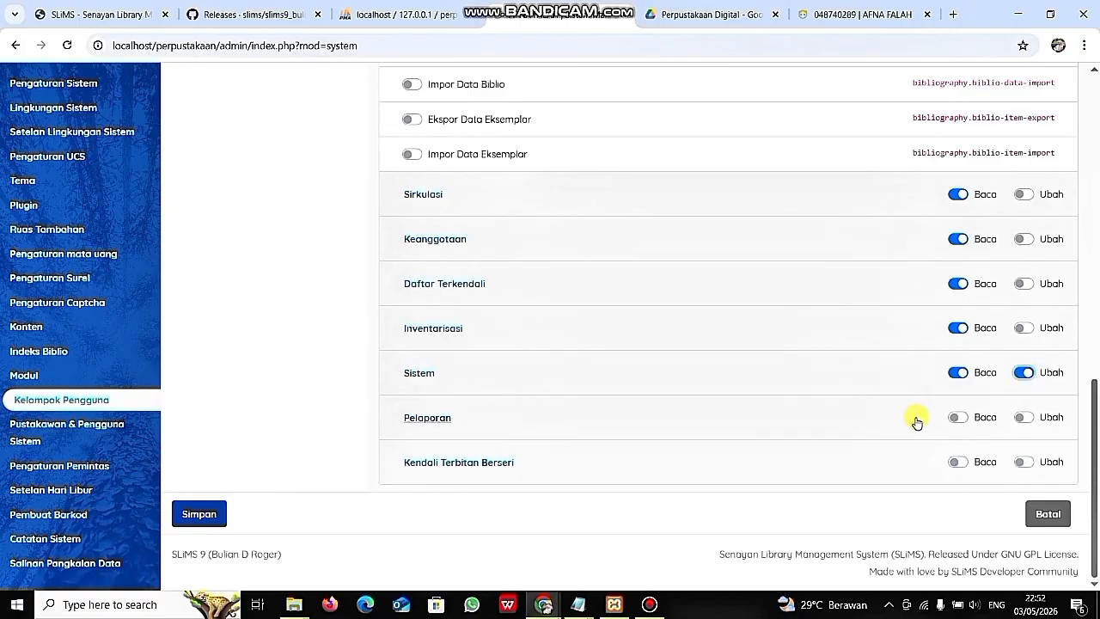
pyautogui.click(957, 420)
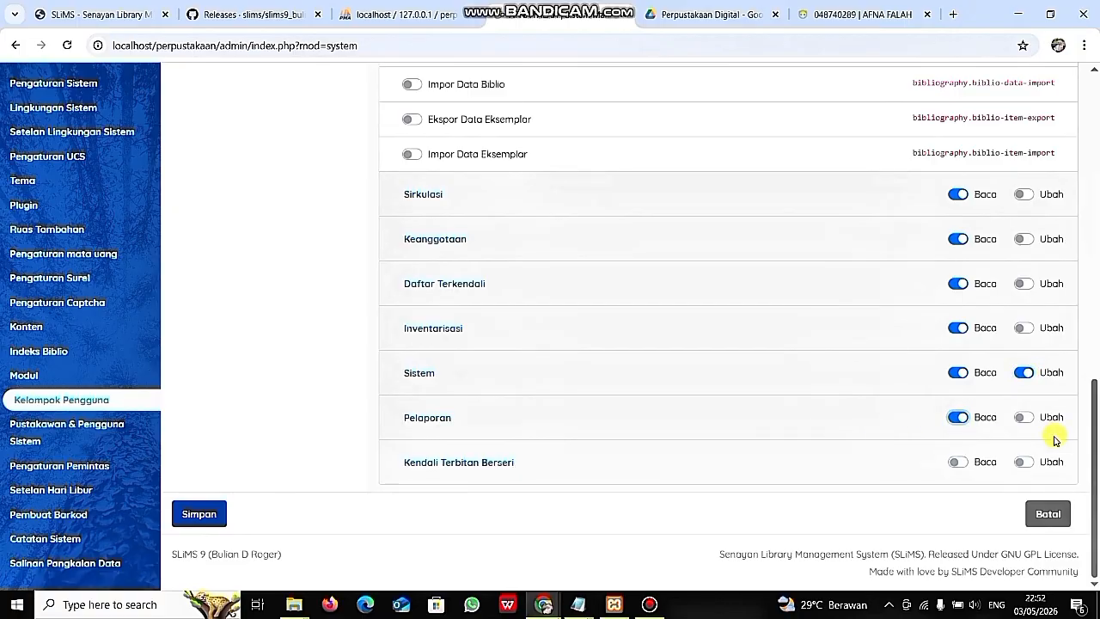
pyautogui.click(957, 460)
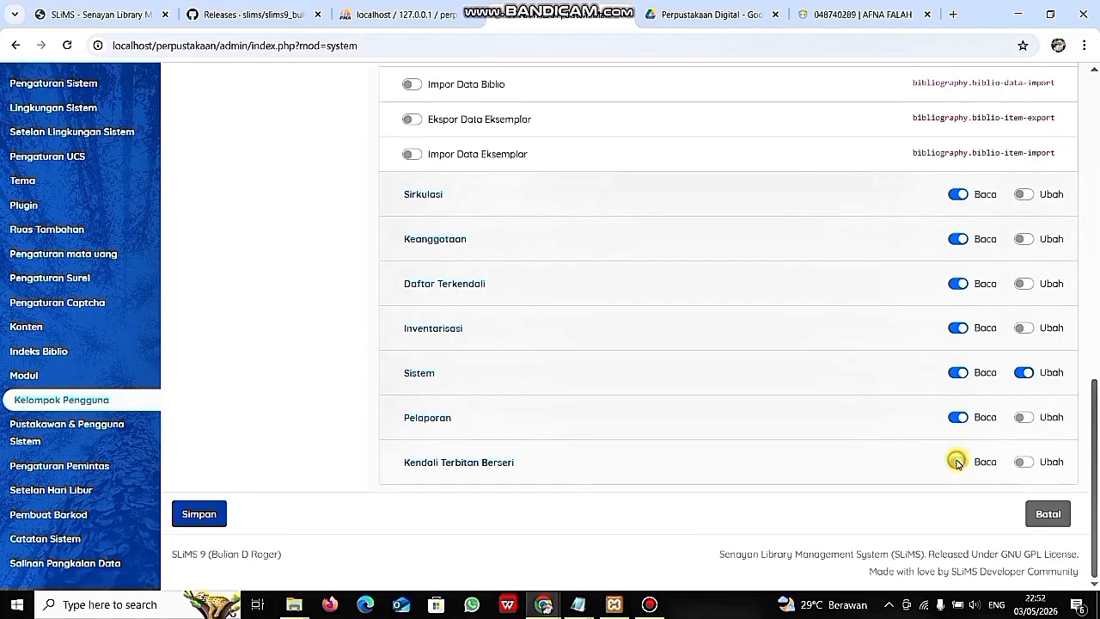
pyautogui.click(1022, 462)
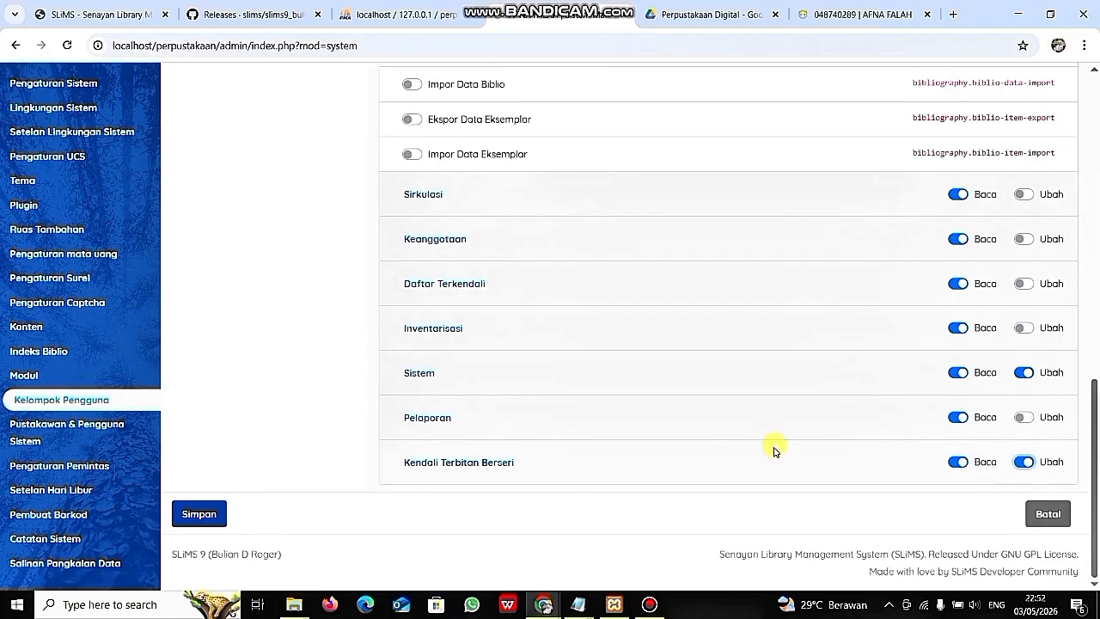
pyautogui.scroll(1, 773, 450)
pyautogui.scroll(10, 773, 450)
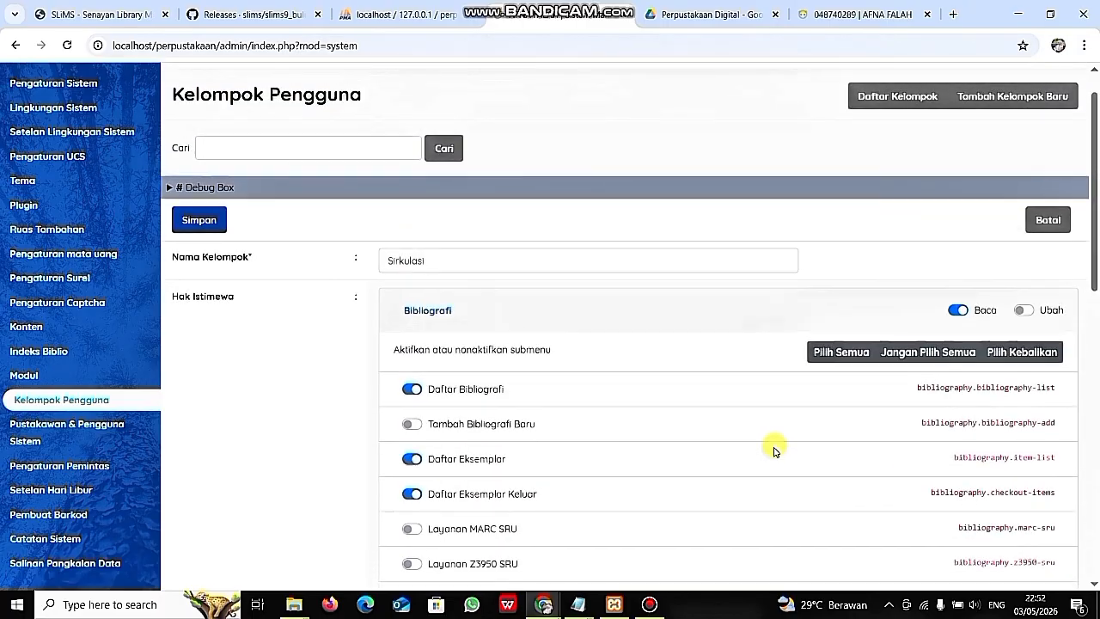
pyautogui.scroll(-10, 773, 450)
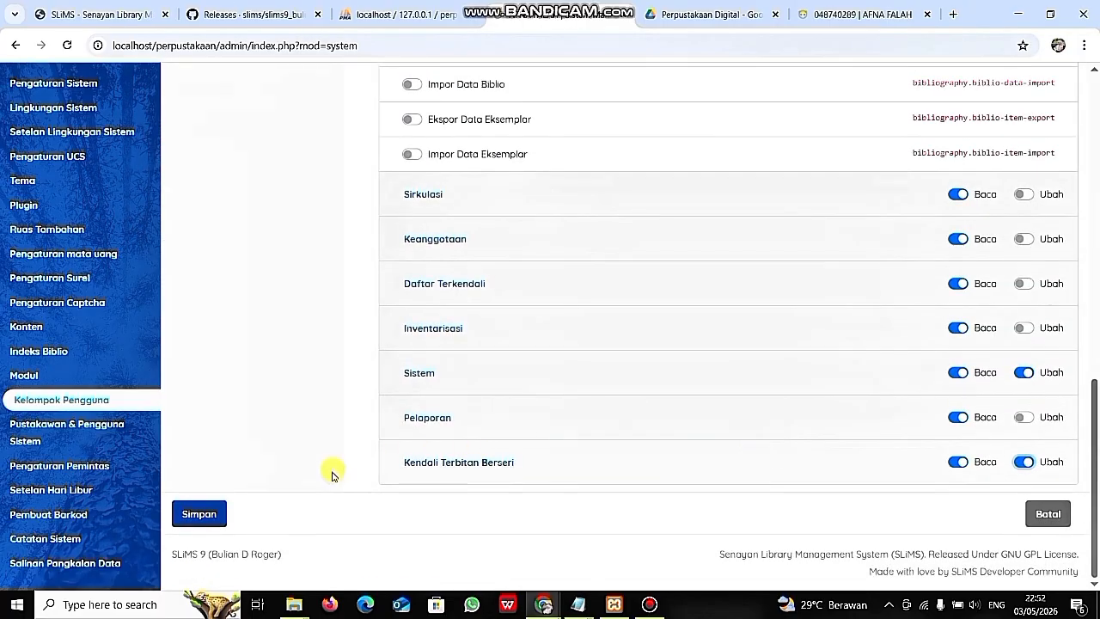
# - Save Sirkulasi, then start a group named Pengolahan with Bibliografi read access
pyautogui.click(206, 507)
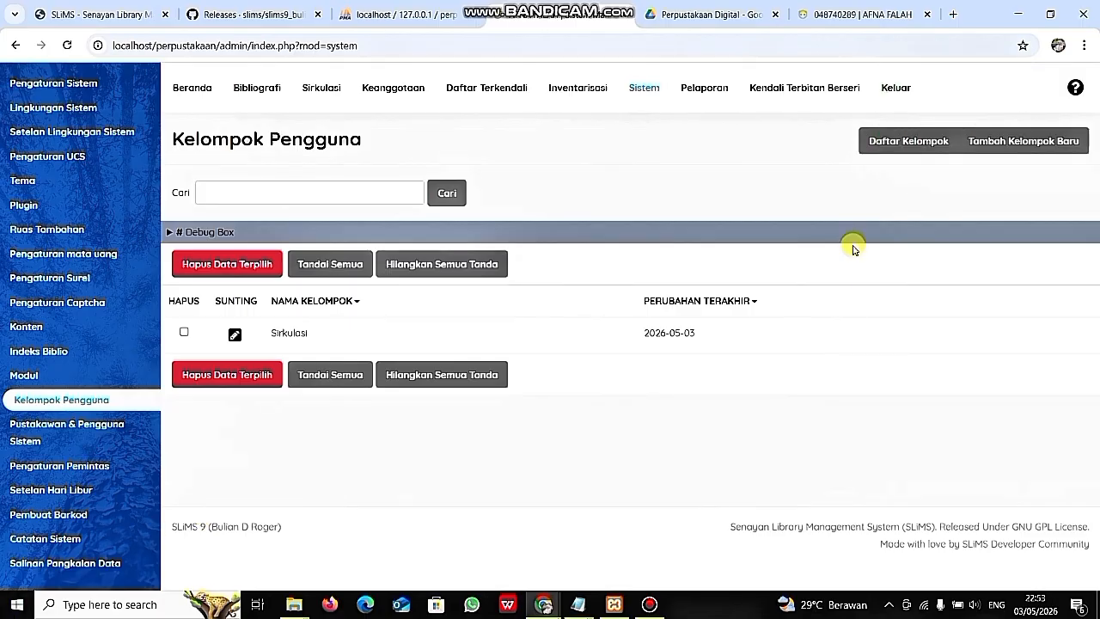
pyautogui.click(1006, 139)
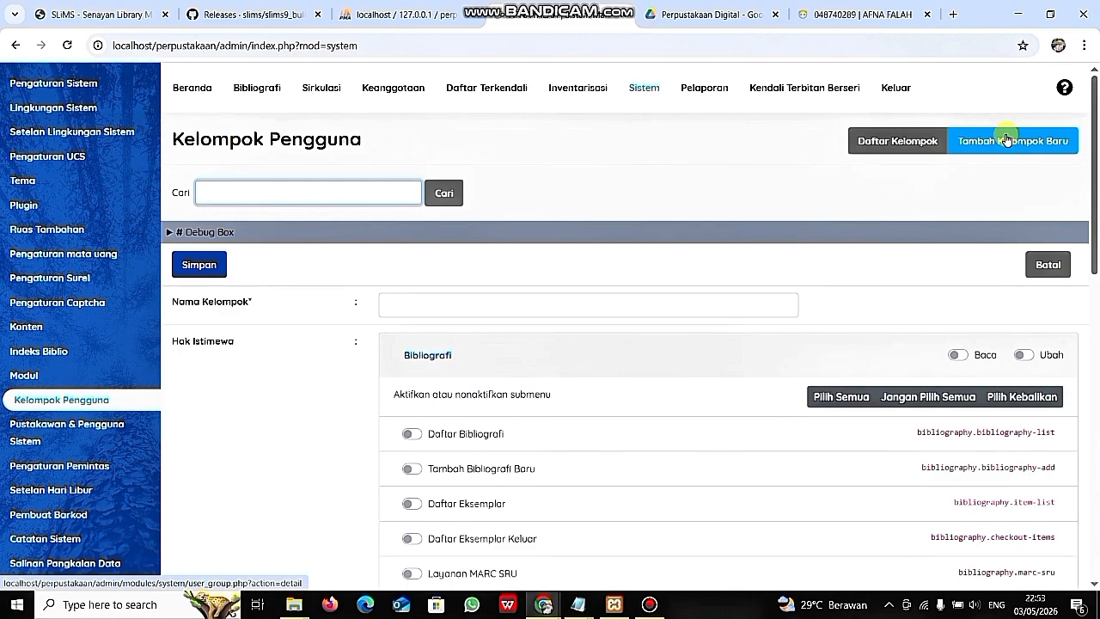
pyautogui.click(503, 311)
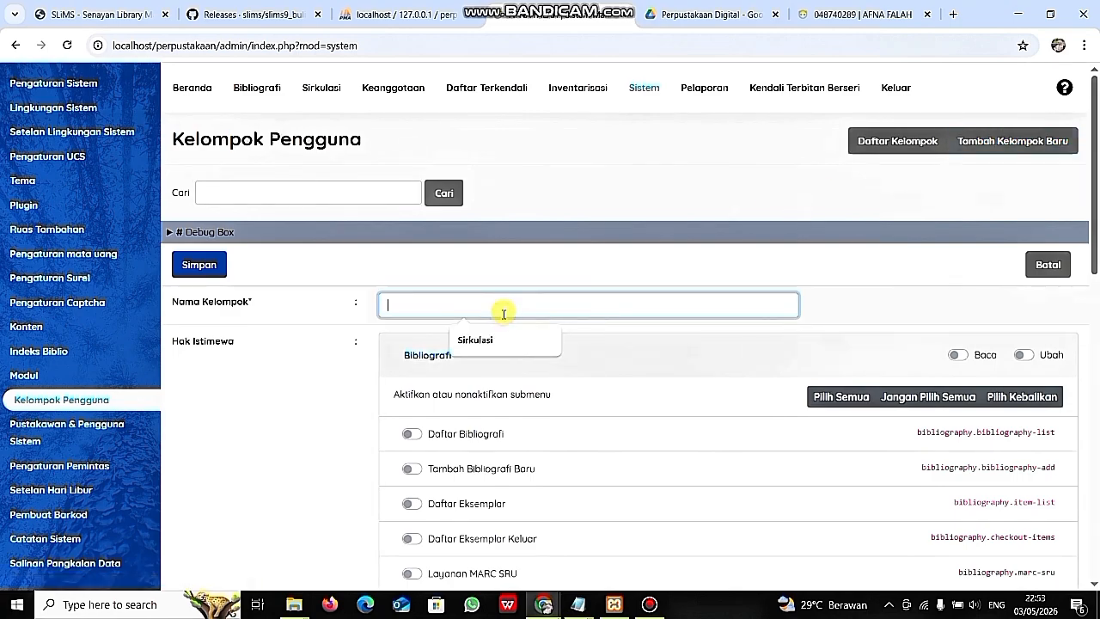
pyautogui.write('Pengalahan')
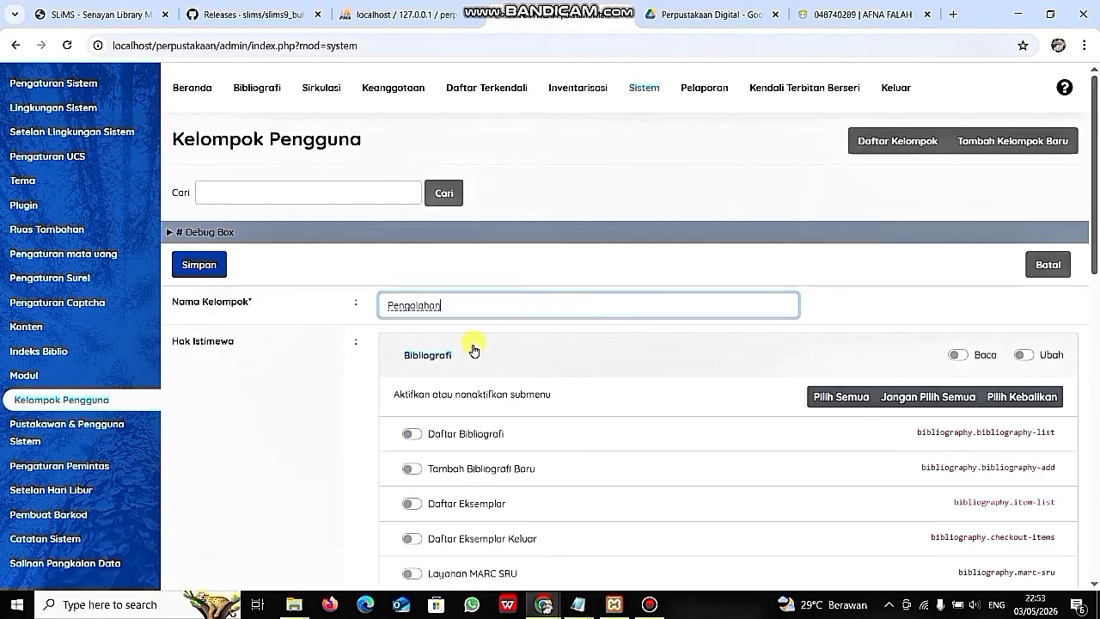
pyautogui.click(957, 355)
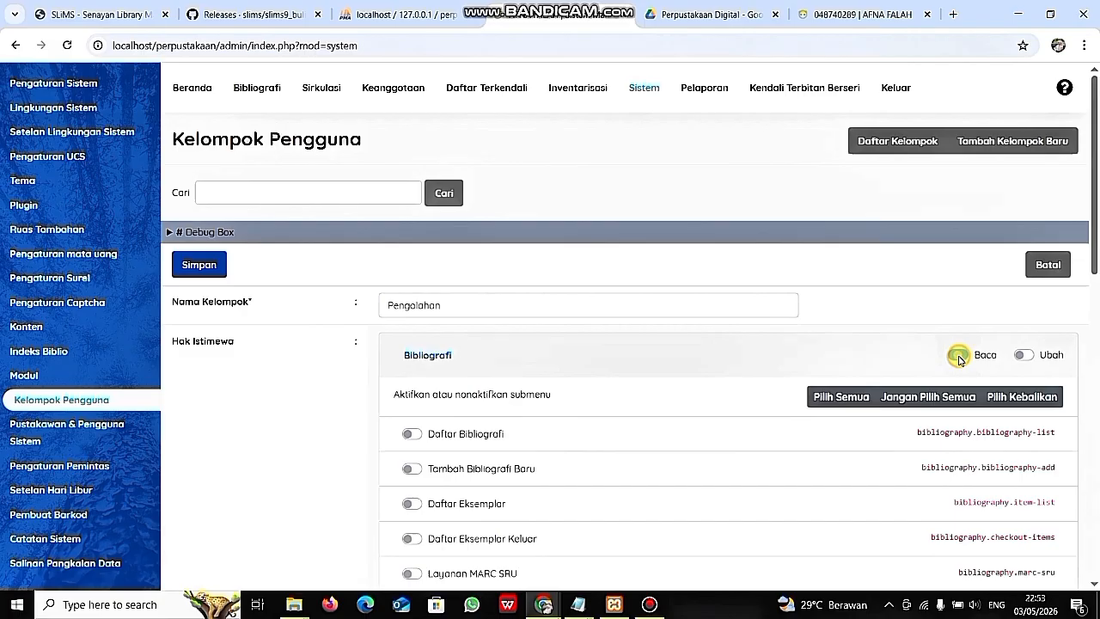
# - Give Bibliografi write access with list, add, item, checked-out, MARC/Z3950/P2P, label and barcode submenus
pyautogui.click(1025, 360)
pyautogui.scroll(-1, 710, 387)
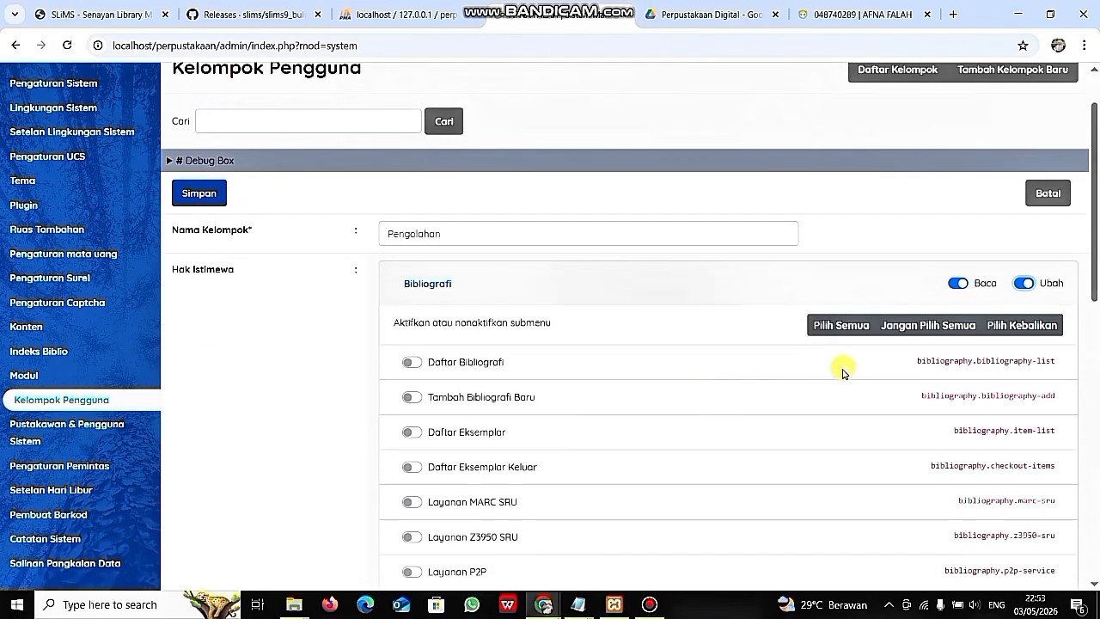
pyautogui.click(408, 362)
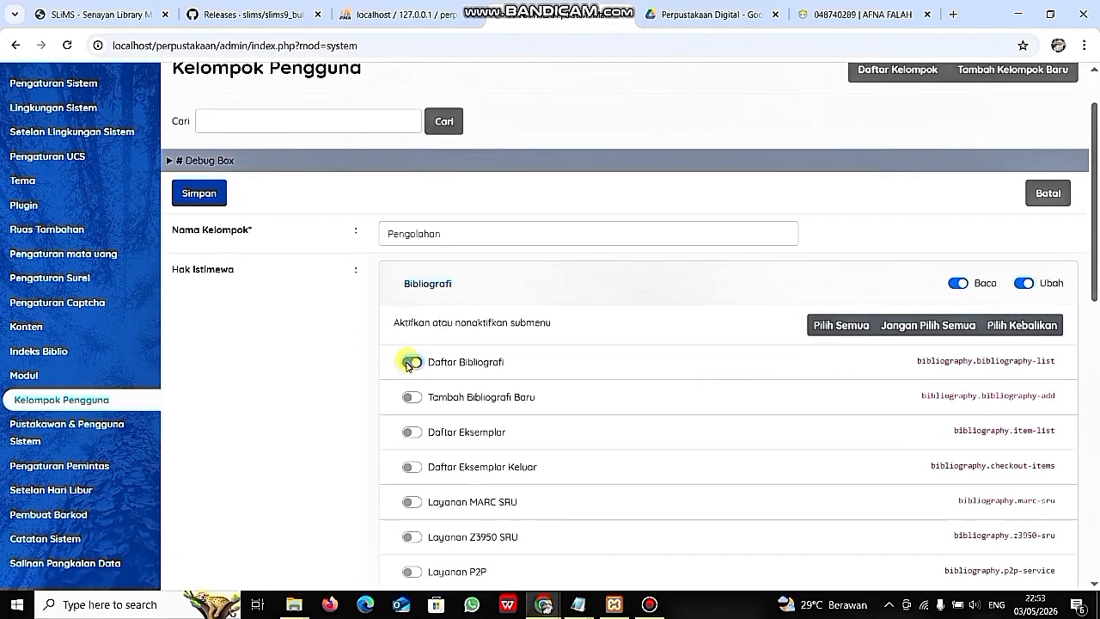
pyautogui.click(410, 397)
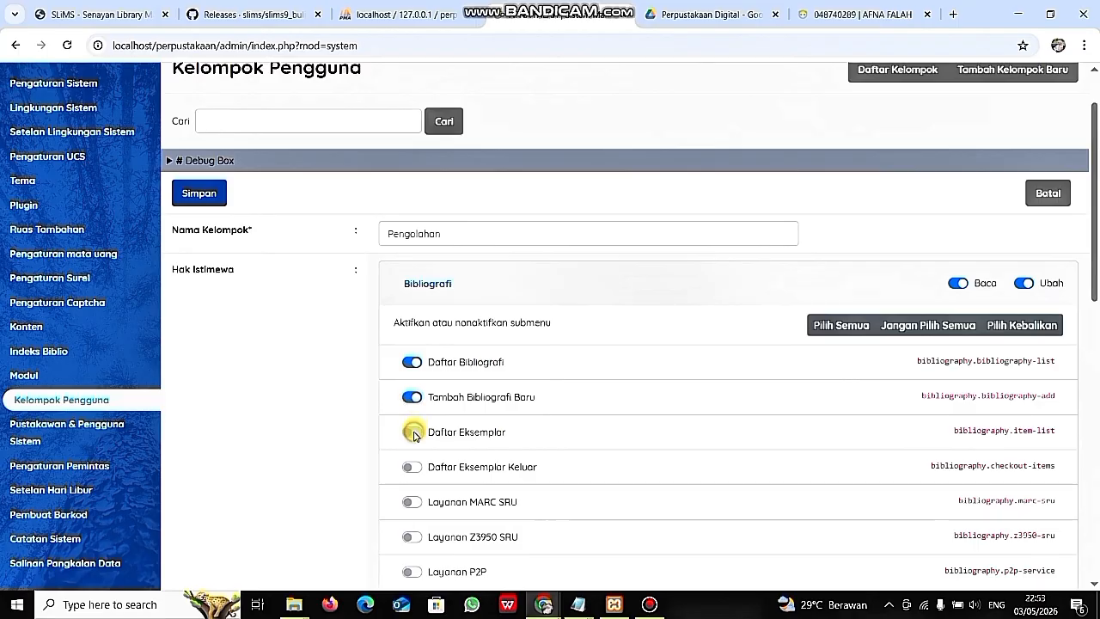
pyautogui.click(412, 431)
pyautogui.click(411, 466)
pyautogui.scroll(-1, 410, 466)
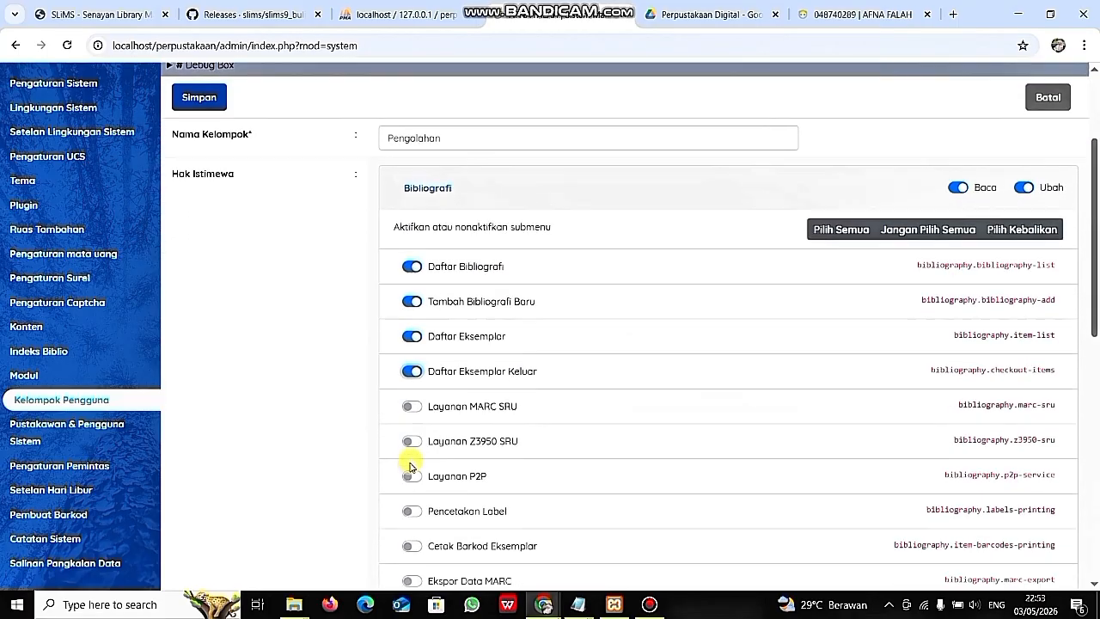
pyautogui.click(413, 407)
pyautogui.click(415, 440)
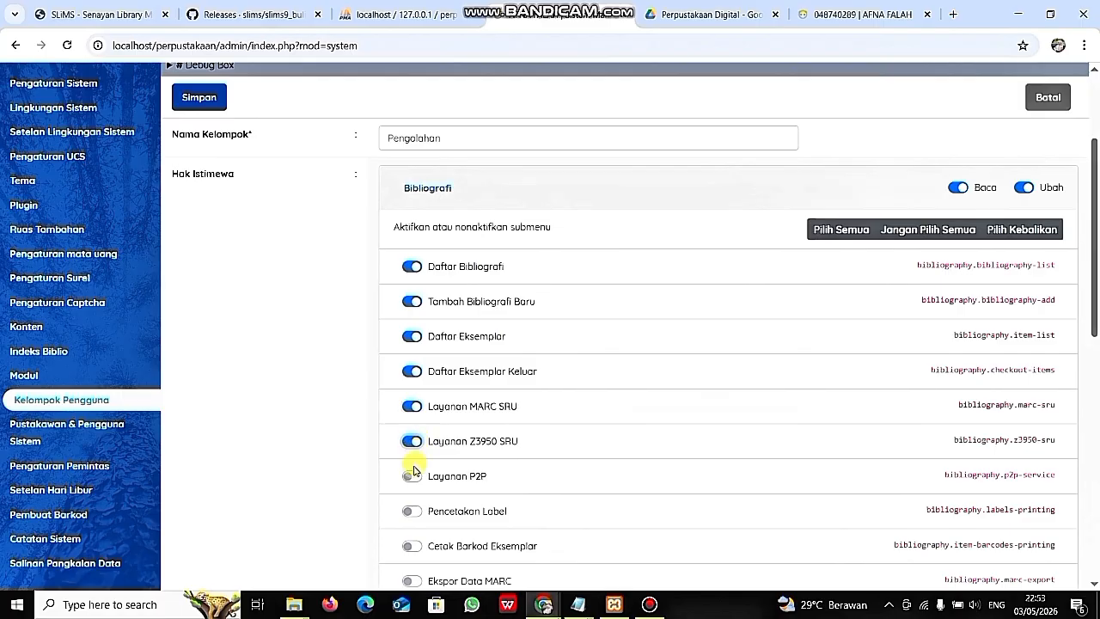
pyautogui.click(412, 475)
pyautogui.scroll(-1, 411, 472)
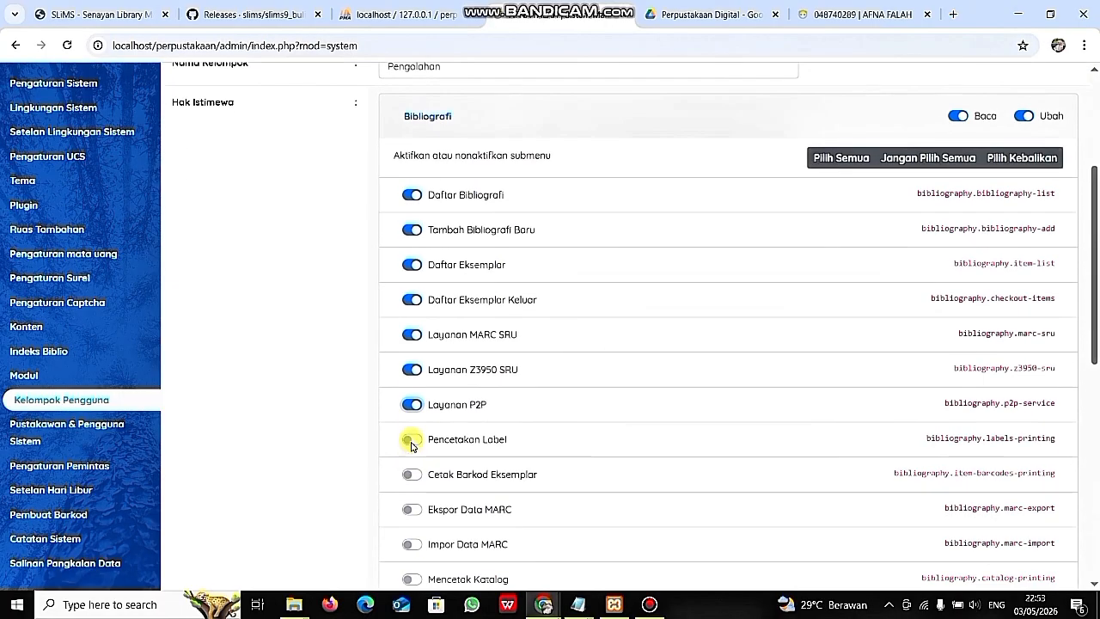
pyautogui.click(411, 439)
pyautogui.click(414, 474)
# - Grant read on Sirkulasi through Kendali Terbitan Berseri, with write on Sistem and serials
pyautogui.scroll(-2, 414, 478)
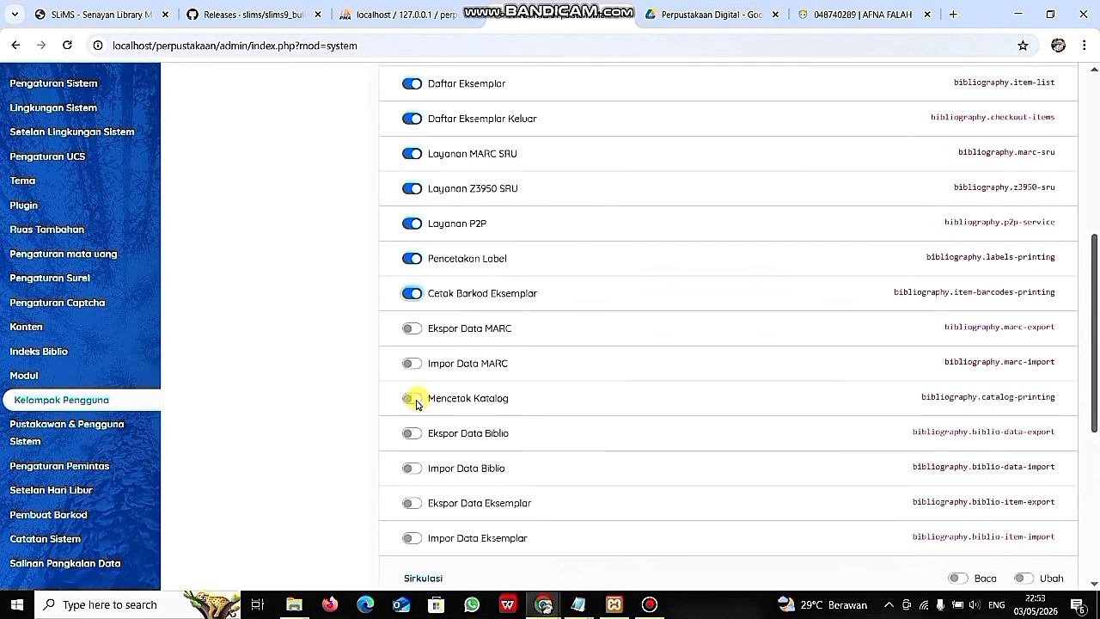
pyautogui.scroll(-1, 463, 494)
pyautogui.scroll(-1, 463, 494)
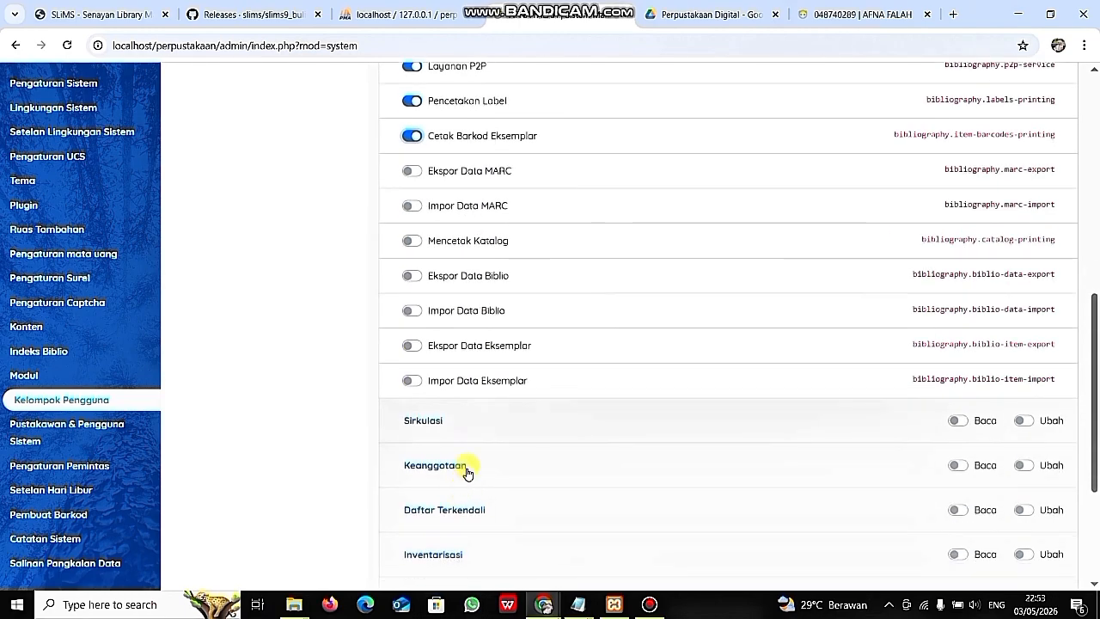
pyautogui.click(959, 422)
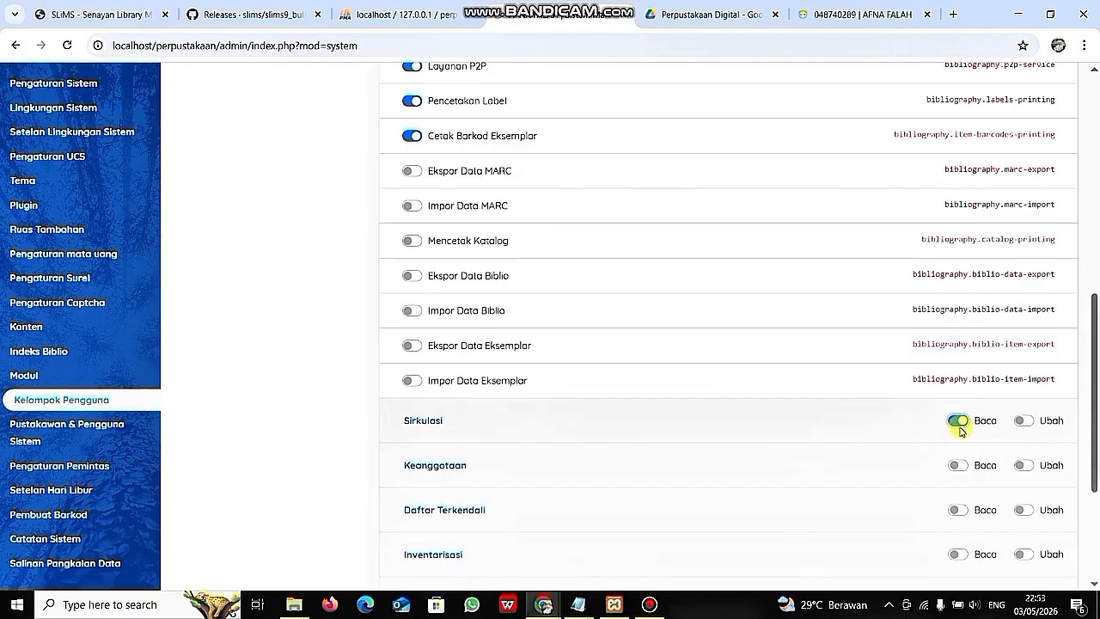
pyautogui.click(961, 465)
pyautogui.scroll(-1, 964, 456)
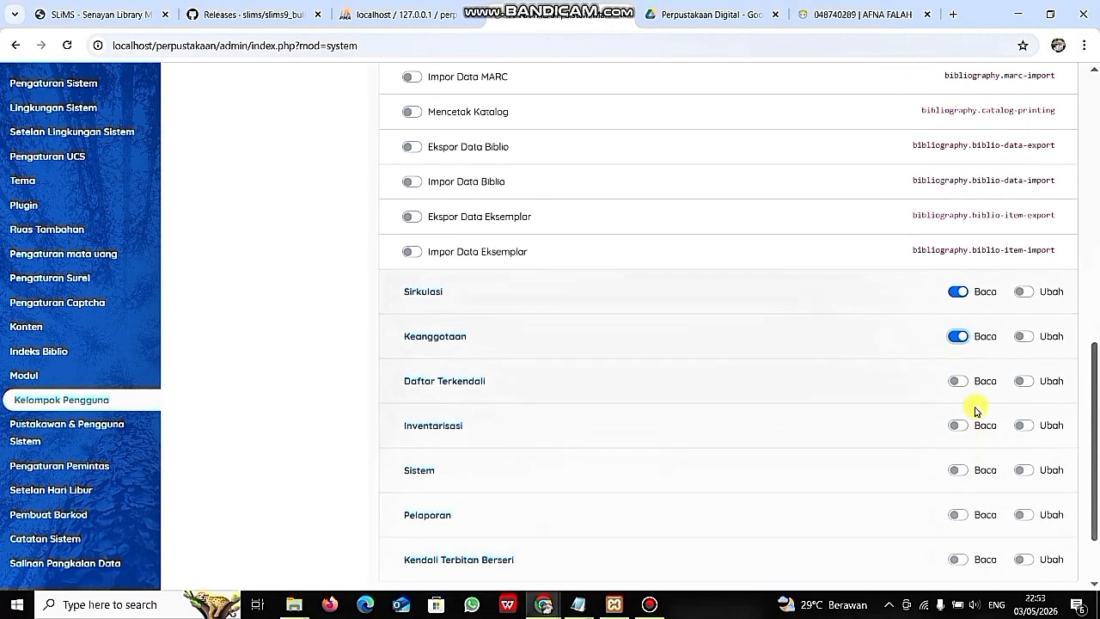
pyautogui.click(958, 381)
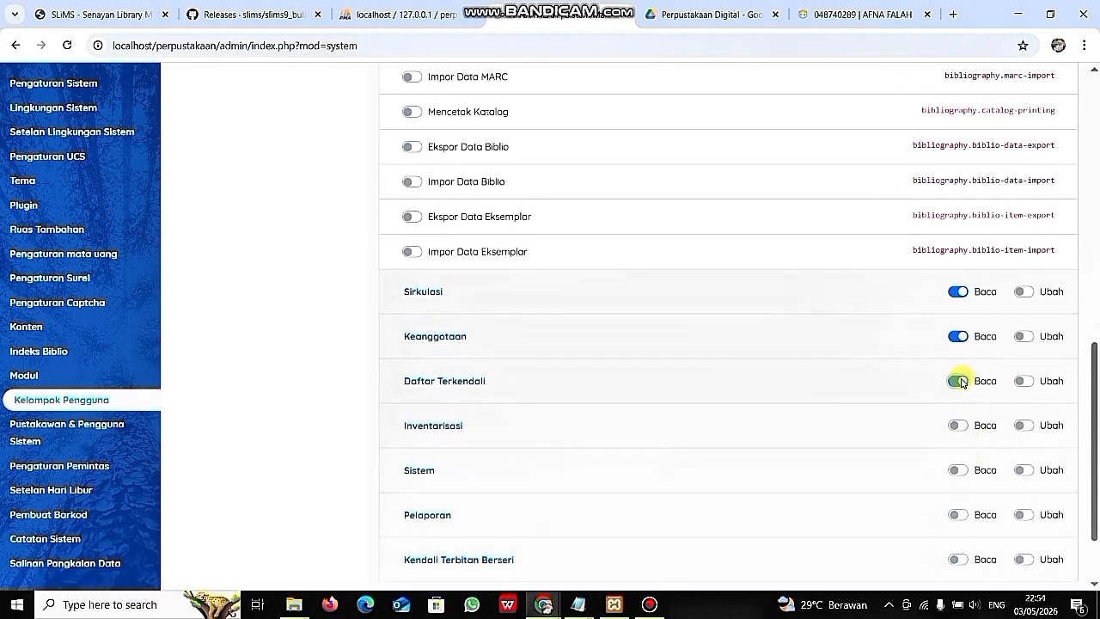
pyautogui.click(959, 423)
pyautogui.scroll(-1, 960, 421)
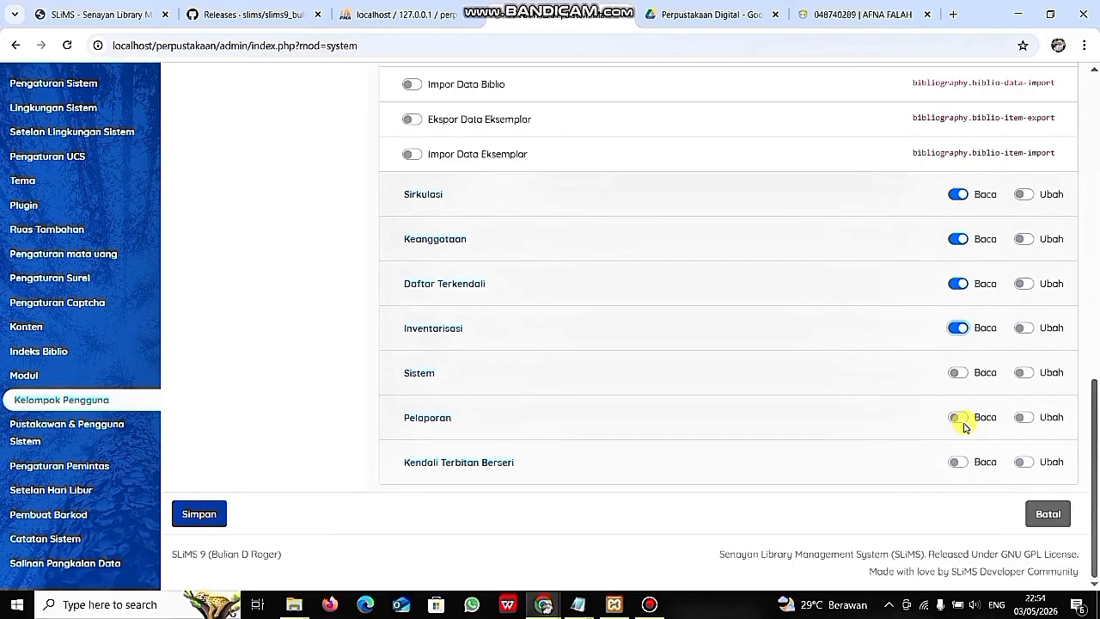
pyautogui.click(955, 372)
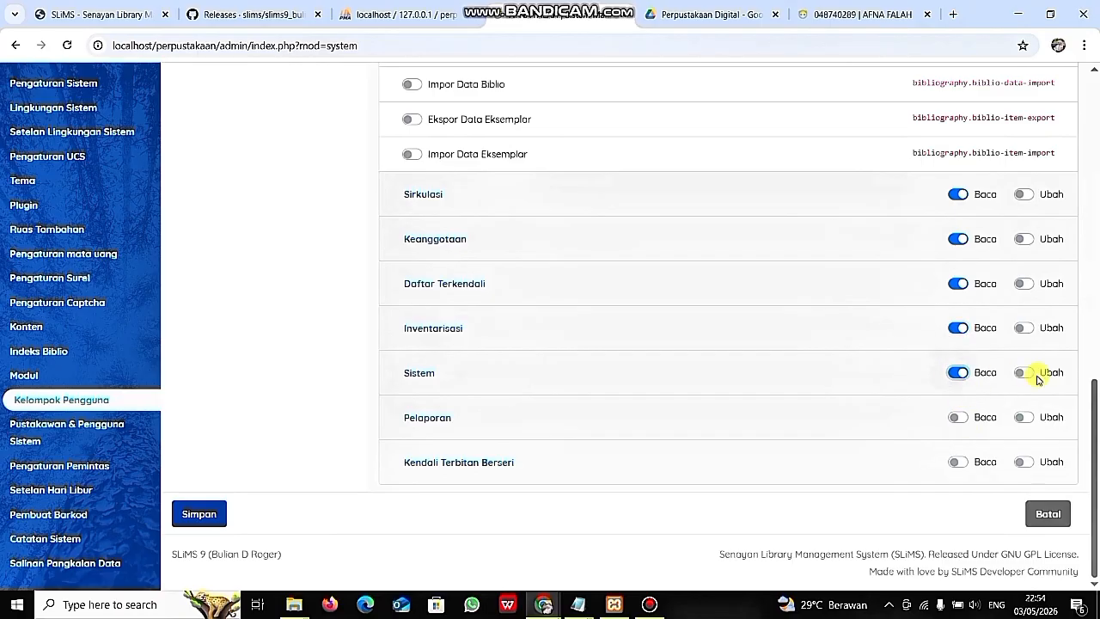
pyautogui.click(1024, 374)
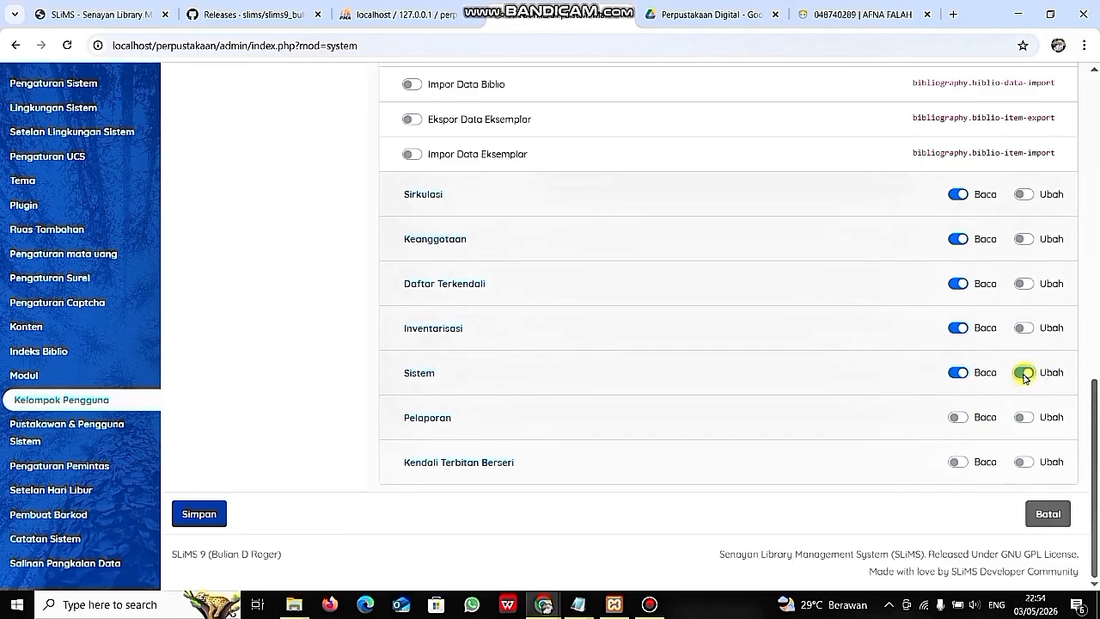
pyautogui.click(955, 417)
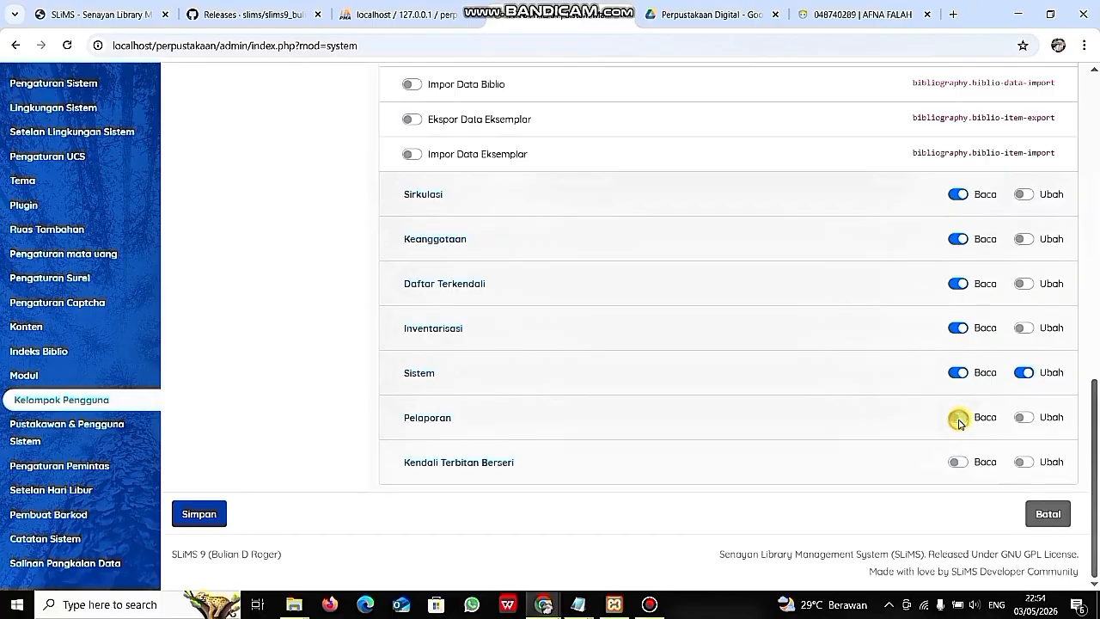
pyautogui.click(956, 462)
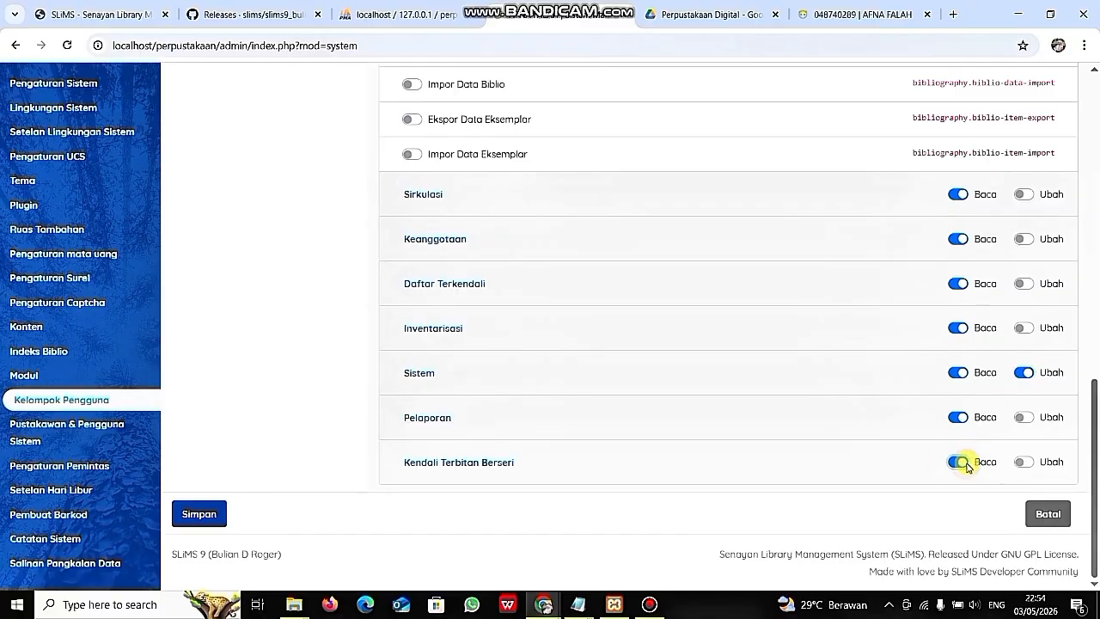
pyautogui.click(1023, 463)
pyautogui.scroll(8, 518, 363)
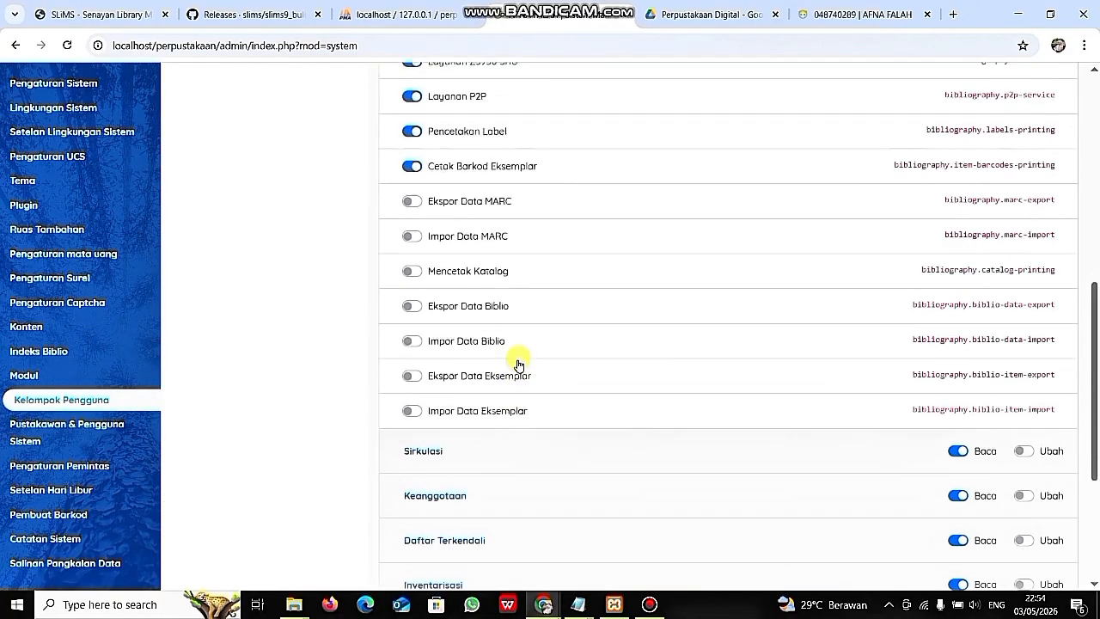
pyautogui.scroll(-8, 518, 363)
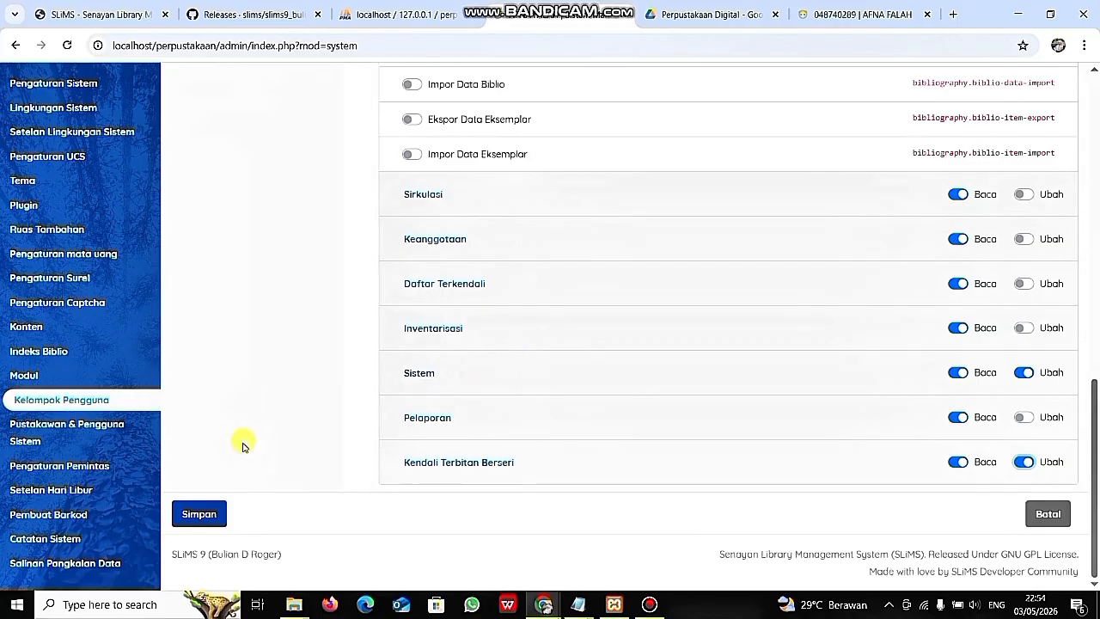
# - Save the Pengolahan group to return to the group list
pyautogui.click(207, 515)
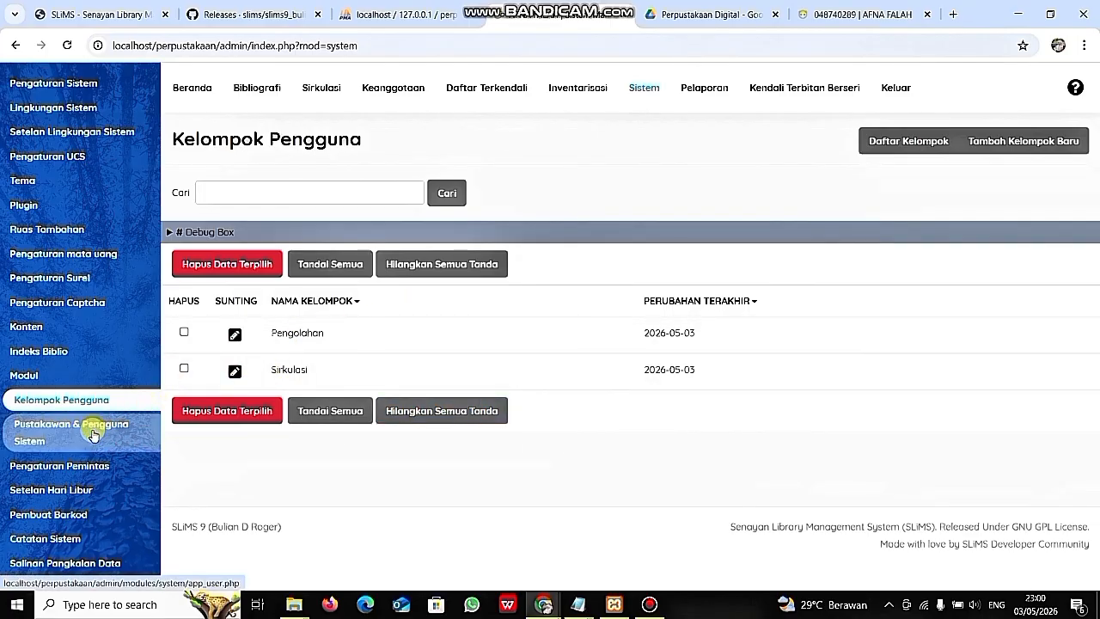
# - Open a new user form under Pustakawan & Pengguna Sistem and enter the login username
pyautogui.click(51, 439)
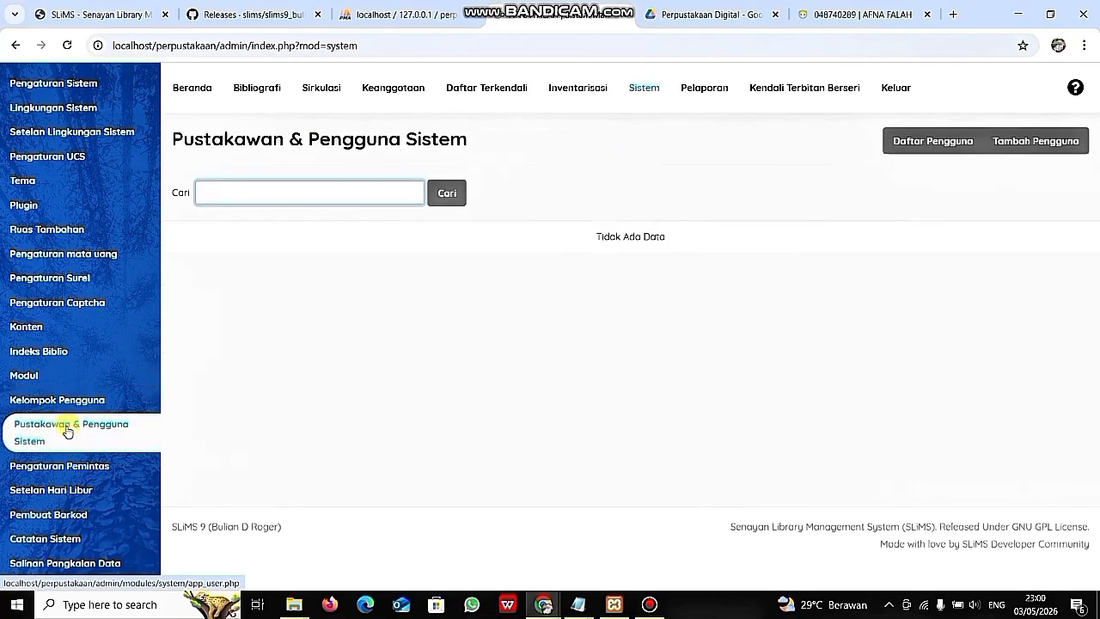
pyautogui.click(1022, 146)
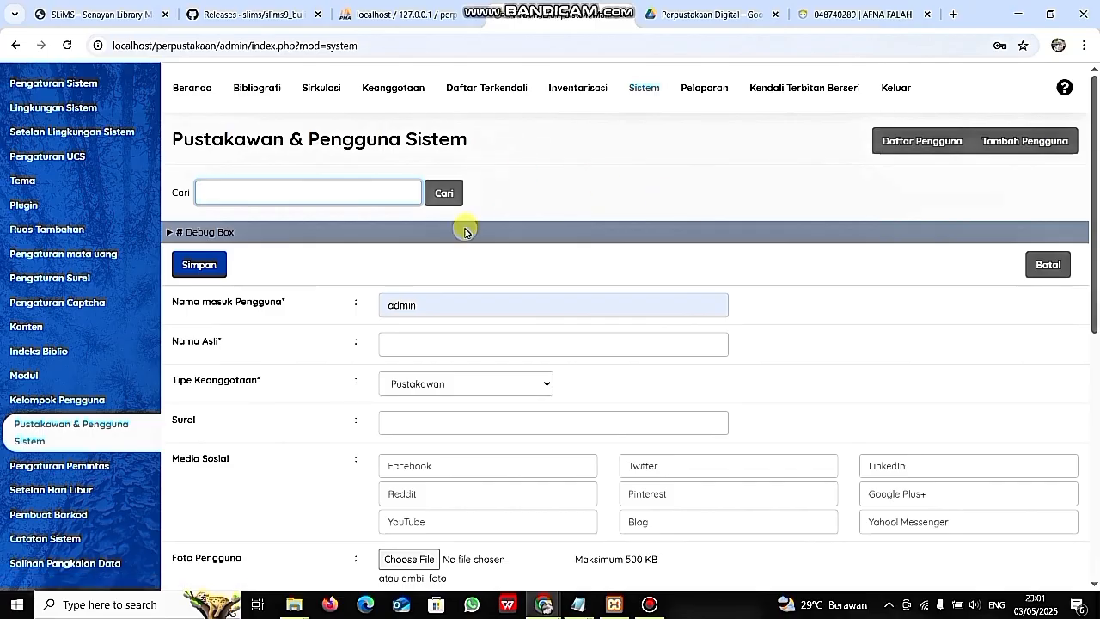
pyautogui.click(442, 299)
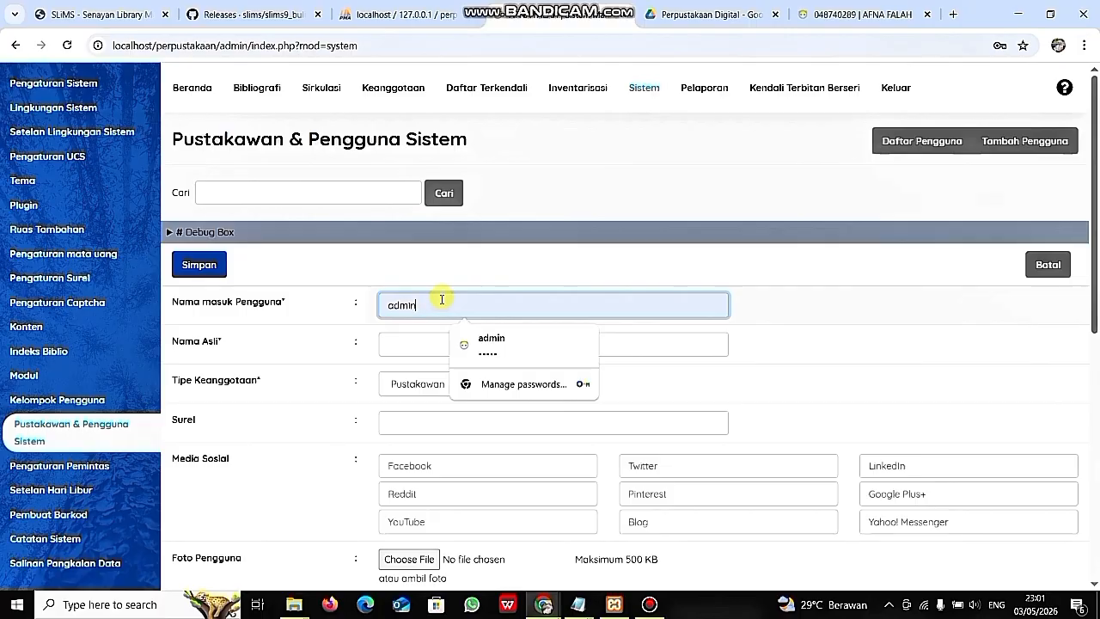
pyautogui.press('BackSpace')
pyautogui.press('BackSpace')
pyautogui.press('BackSpace')
pyautogui.press('BackSpace')
pyautogui.press('BackSpace')
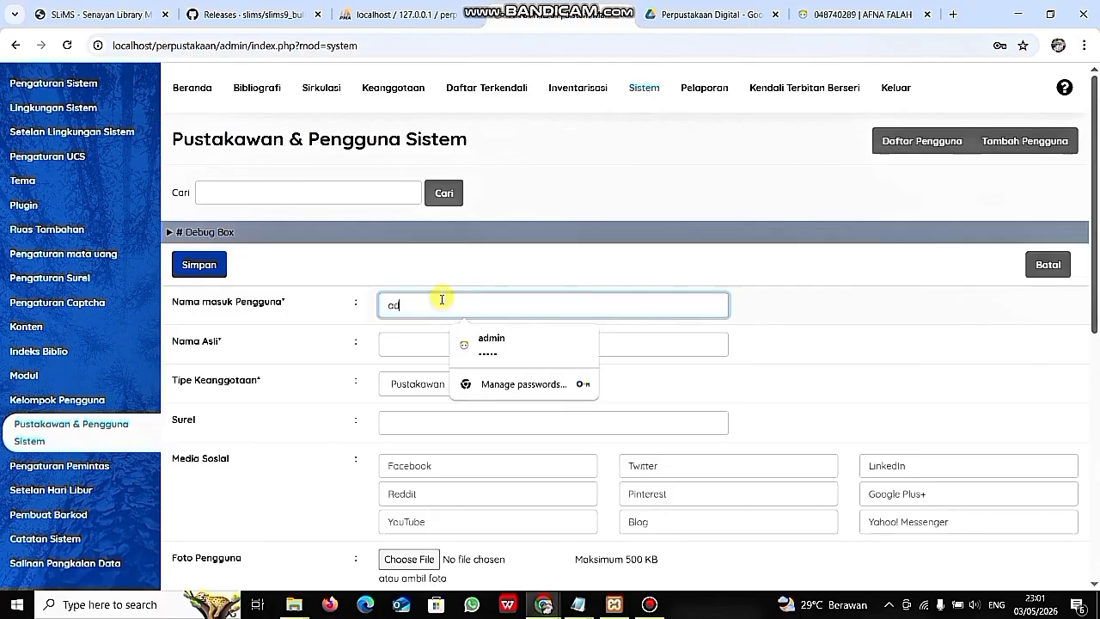
pyautogui.write('Afn')
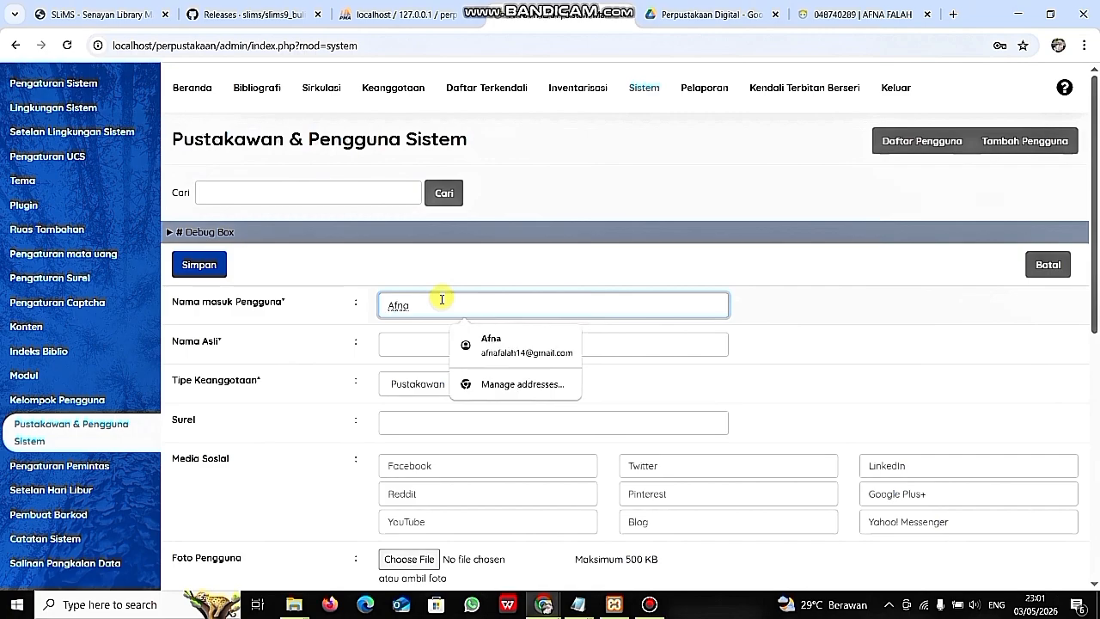
pyautogui.click(413, 338)
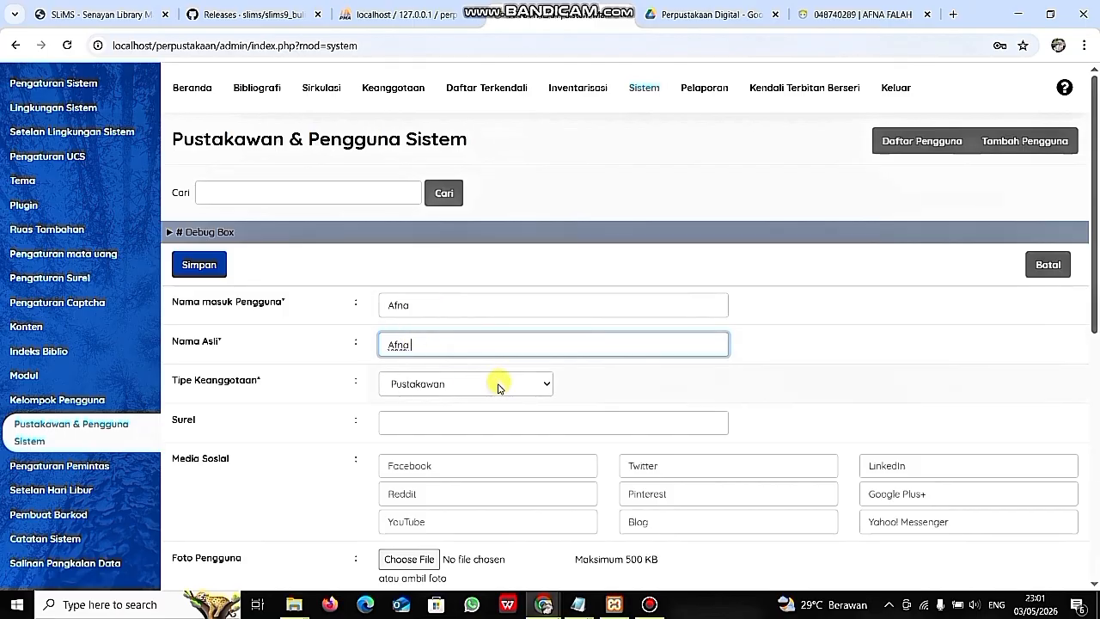
# - Keep Pustakawan as the membership type and accept the suggested e-mail address
pyautogui.click(497, 387)
pyautogui.click(500, 384)
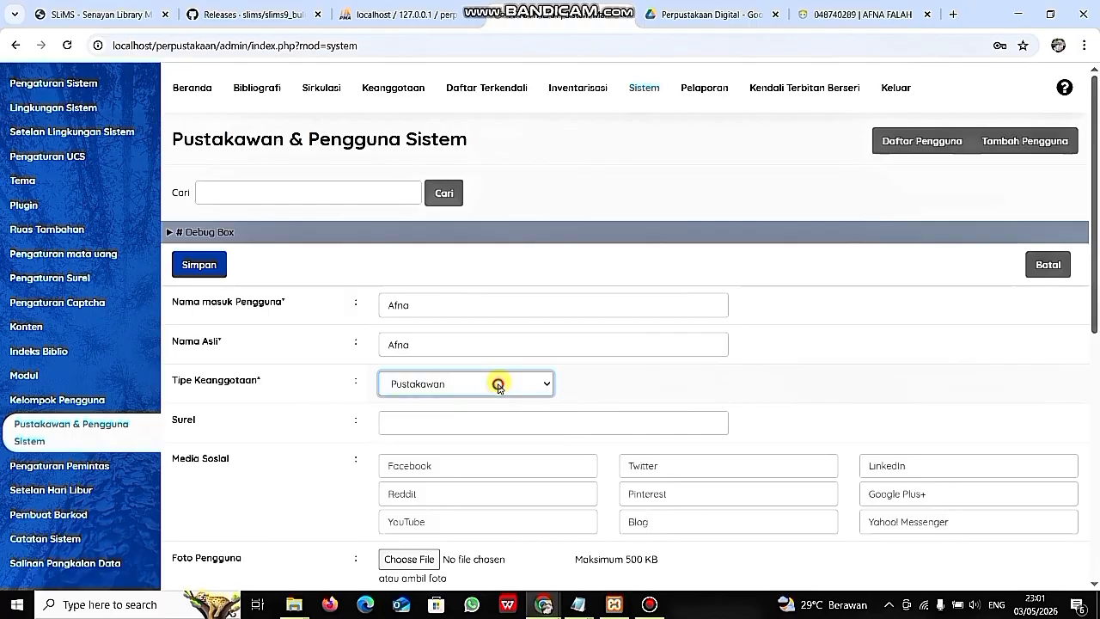
pyautogui.click(489, 419)
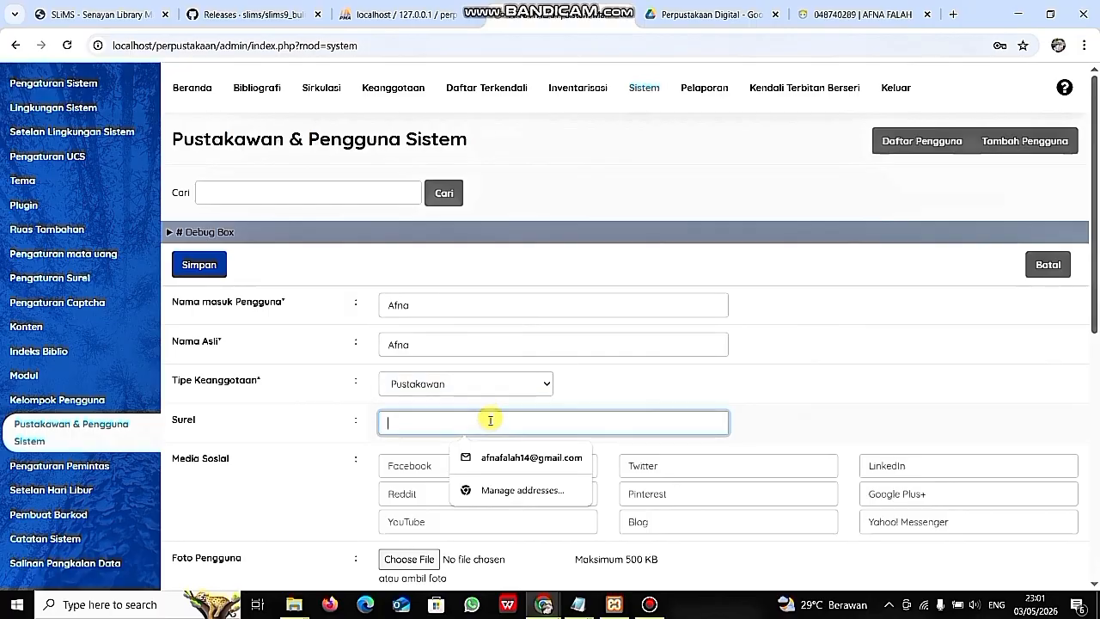
pyautogui.click(512, 462)
pyautogui.scroll(-1, 511, 461)
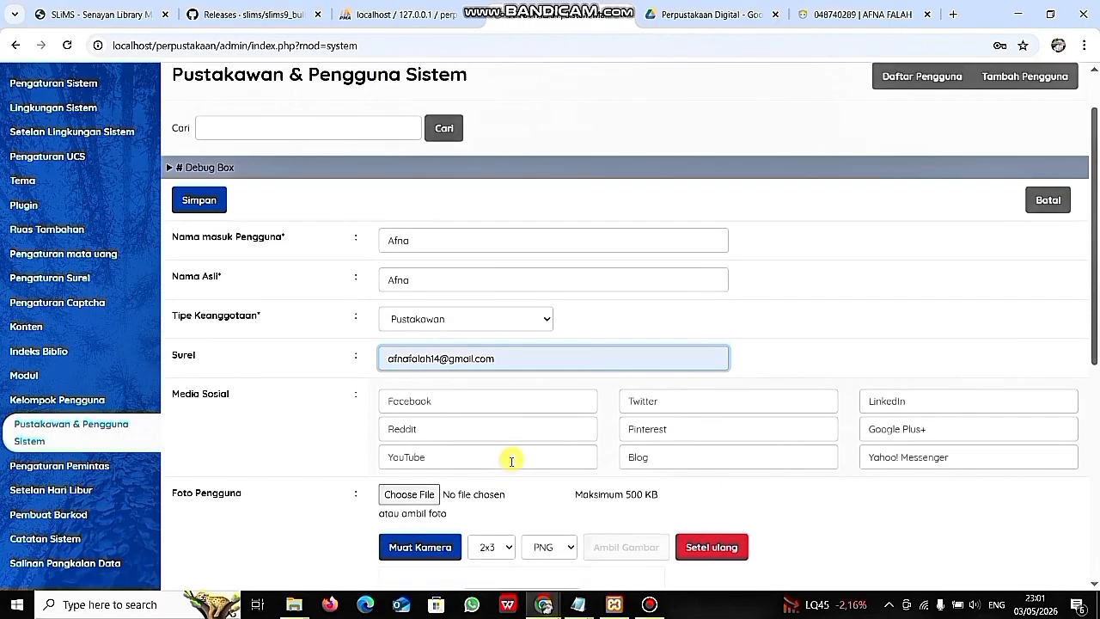
pyautogui.scroll(-1, 512, 461)
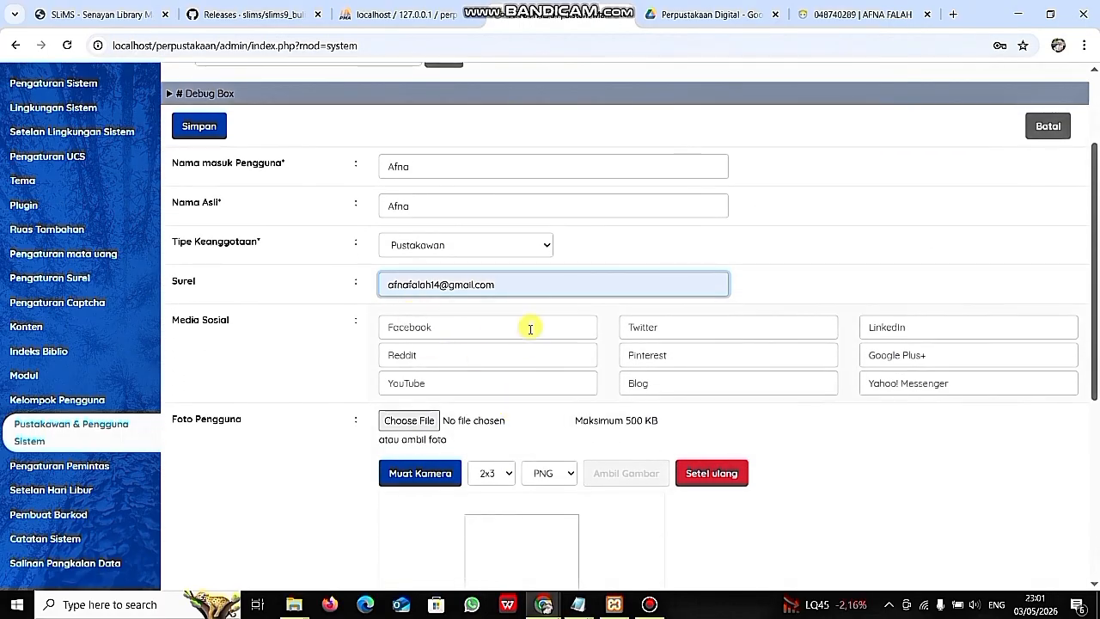
pyautogui.scroll(-1, 515, 352)
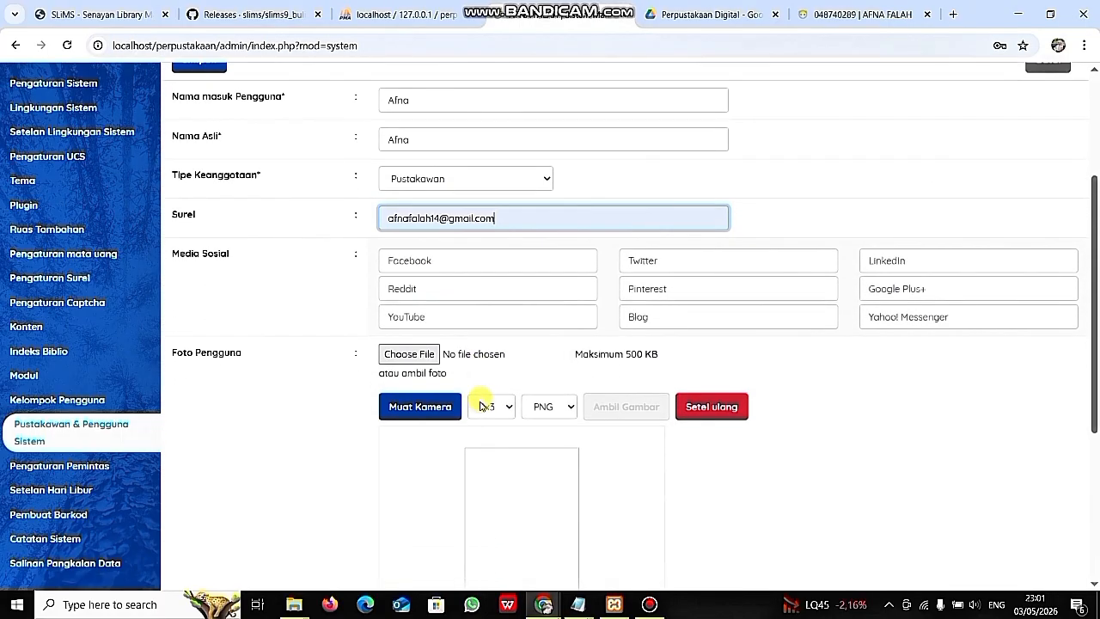
pyautogui.scroll(-1, 422, 356)
pyautogui.click(420, 348)
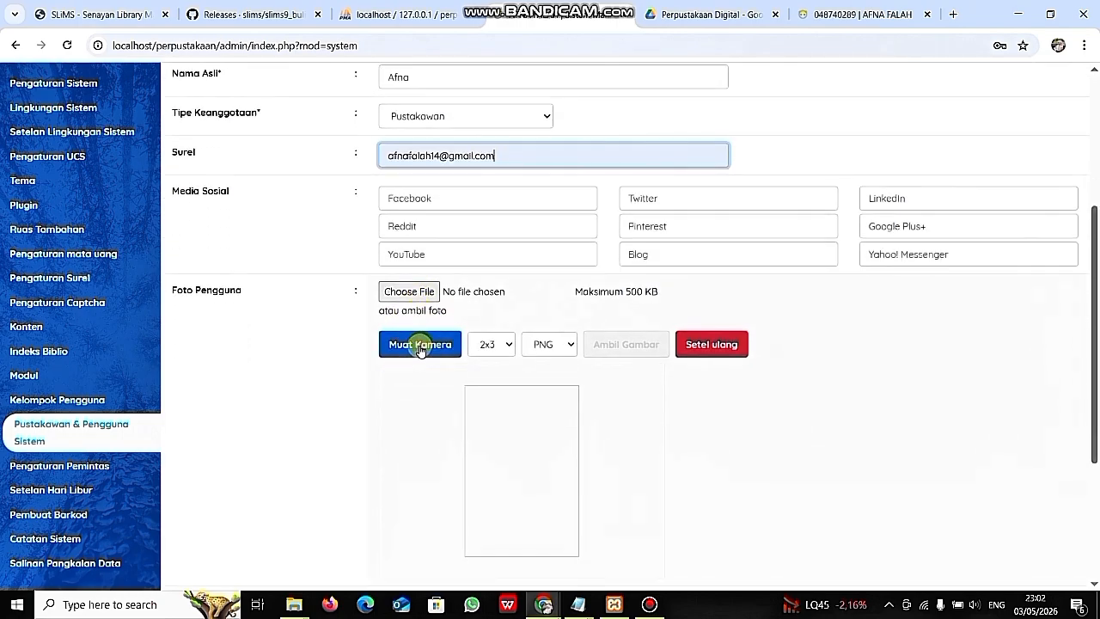
pyautogui.scroll(-2, 483, 454)
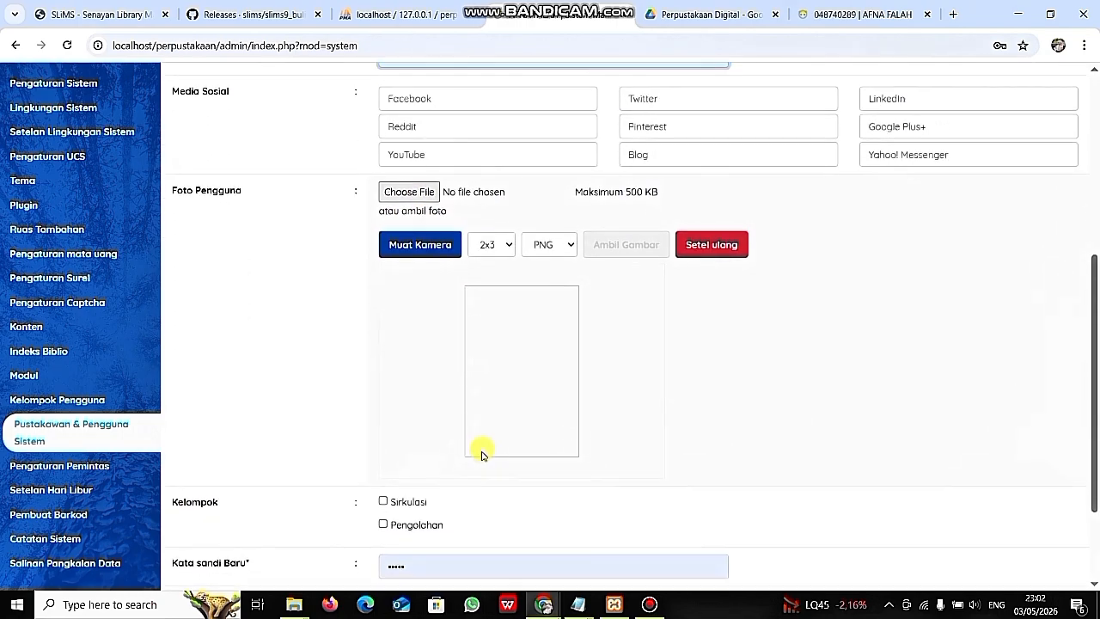
pyautogui.scroll(2, 534, 411)
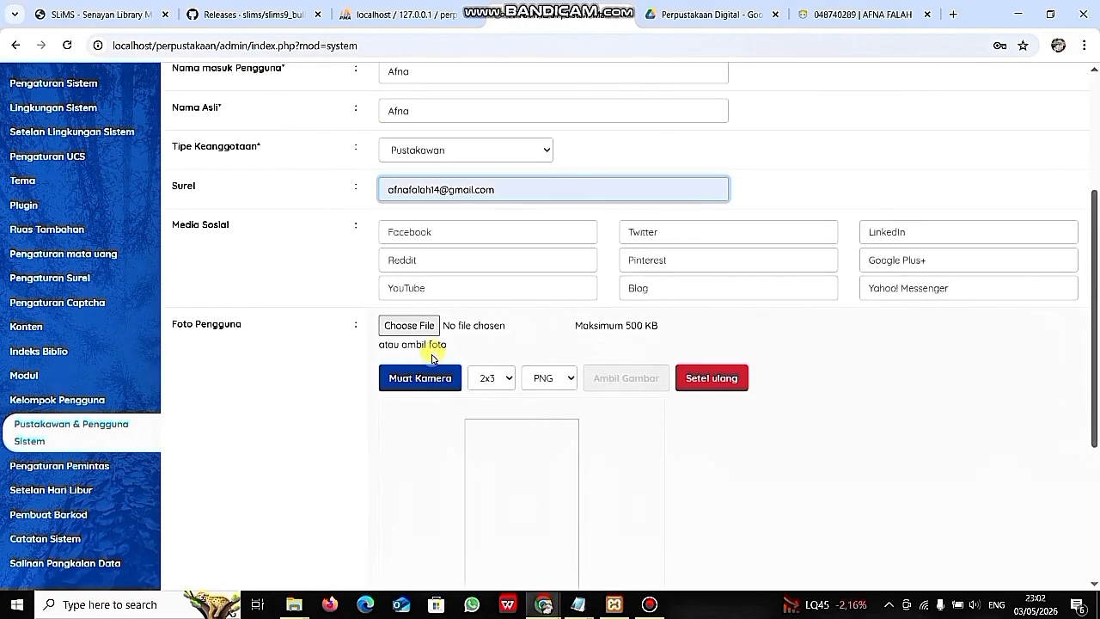
pyautogui.click(414, 328)
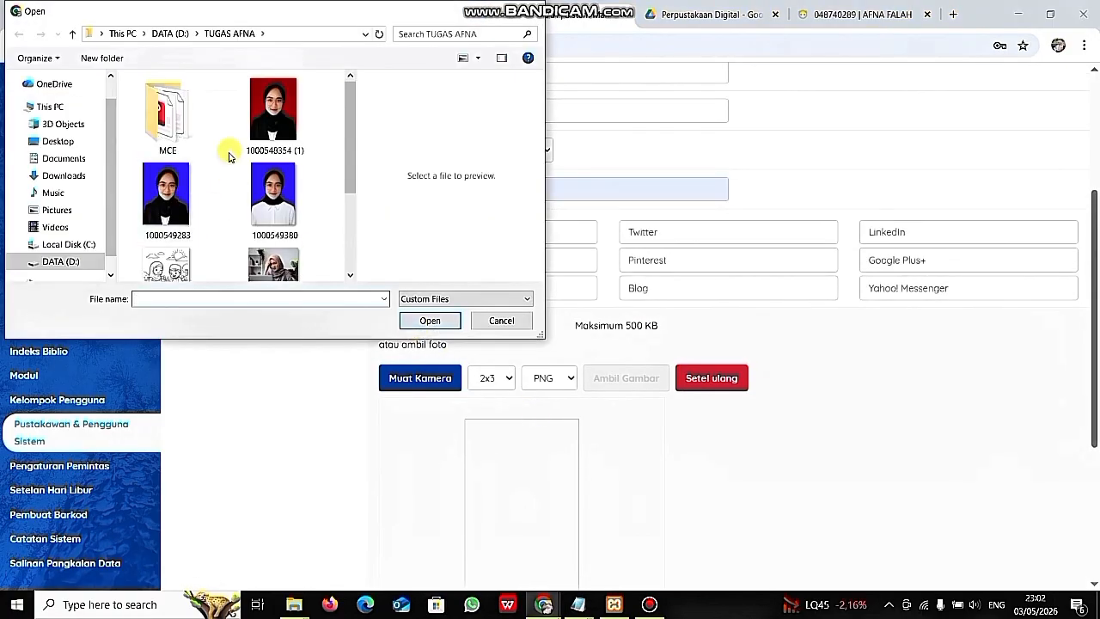
pyautogui.click(166, 196)
pyautogui.click(420, 323)
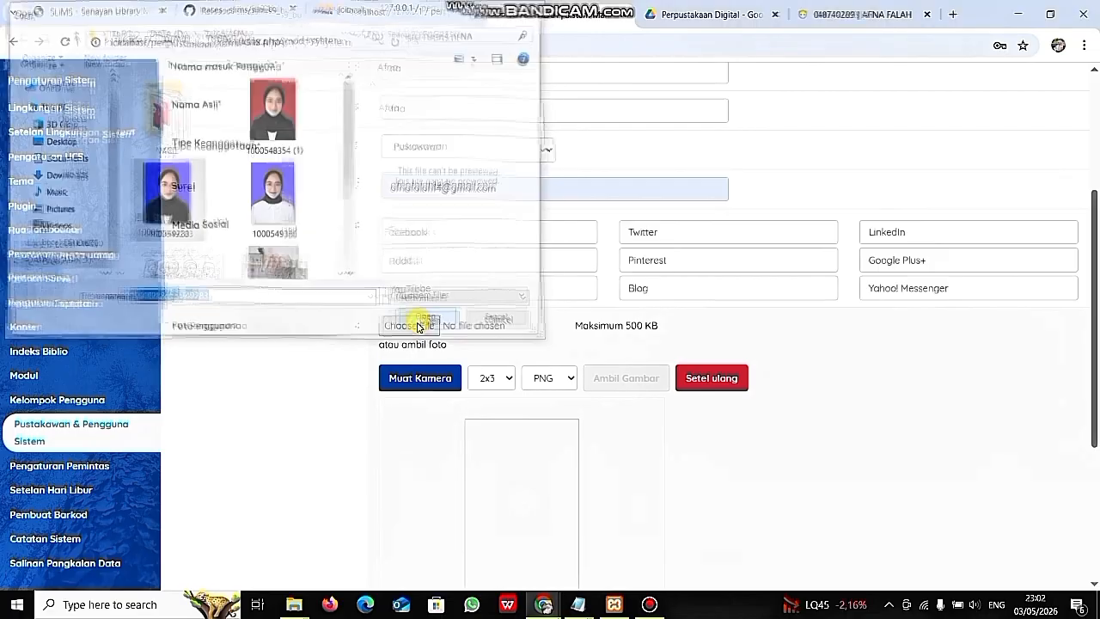
pyautogui.scroll(-2, 492, 425)
pyautogui.scroll(-1, 492, 426)
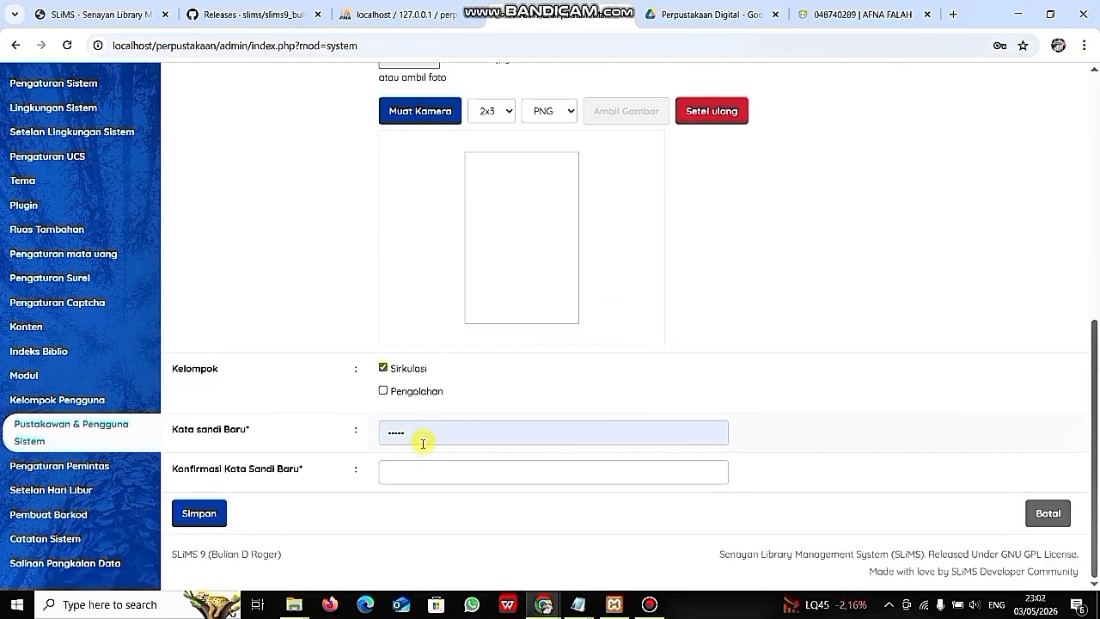
# - Enter the password confirmation and attempt to save; the short password gets rejected
pyautogui.click(416, 469)
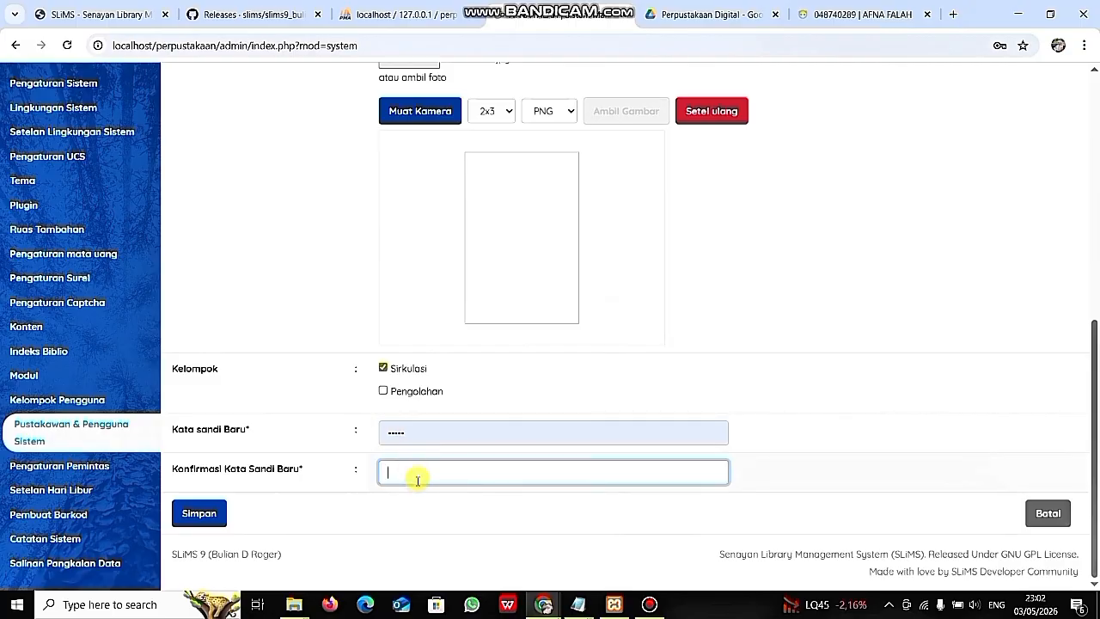
pyautogui.write('ad')
pyautogui.scroll(3, 582, 412)
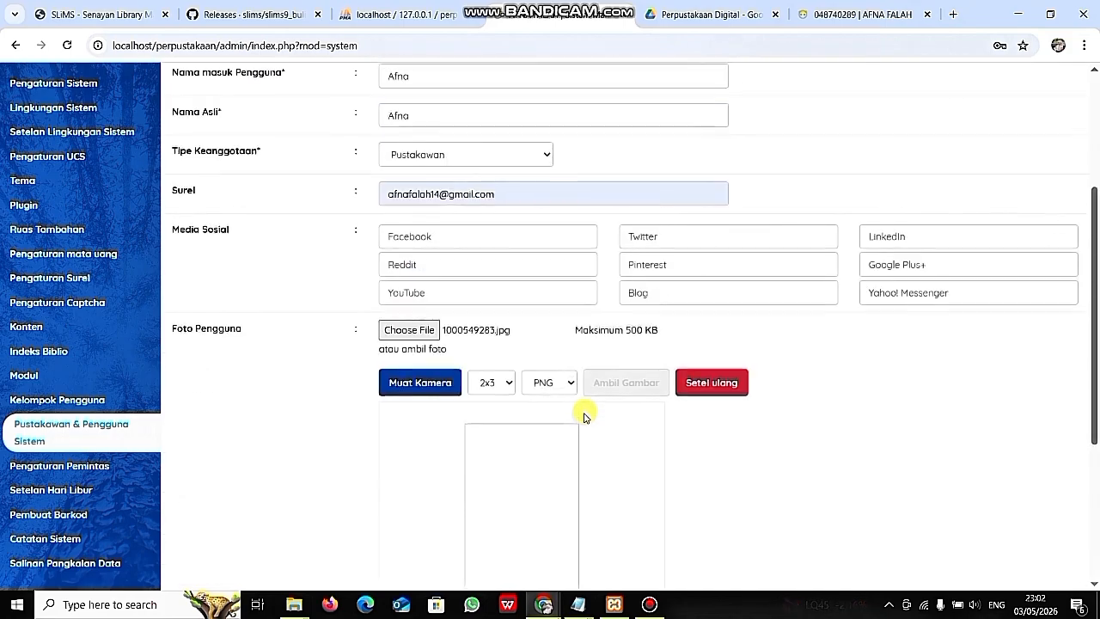
pyautogui.scroll(-3, 582, 412)
pyautogui.click(224, 508)
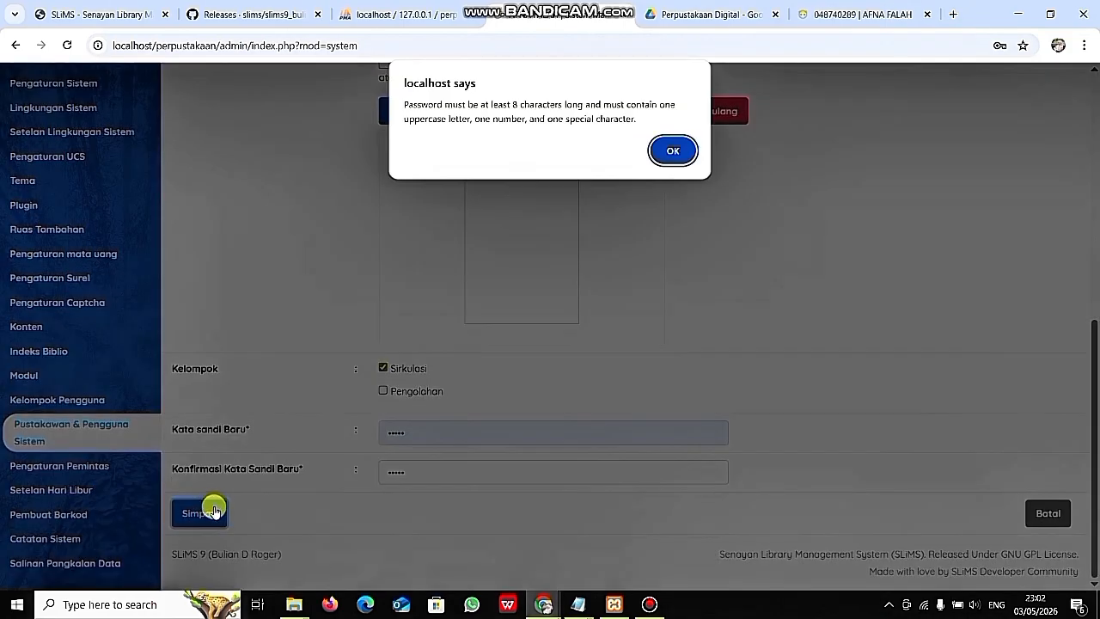
# - Dismiss the password-requirements warning and retry saving, which is rejected again
pyautogui.click(670, 153)
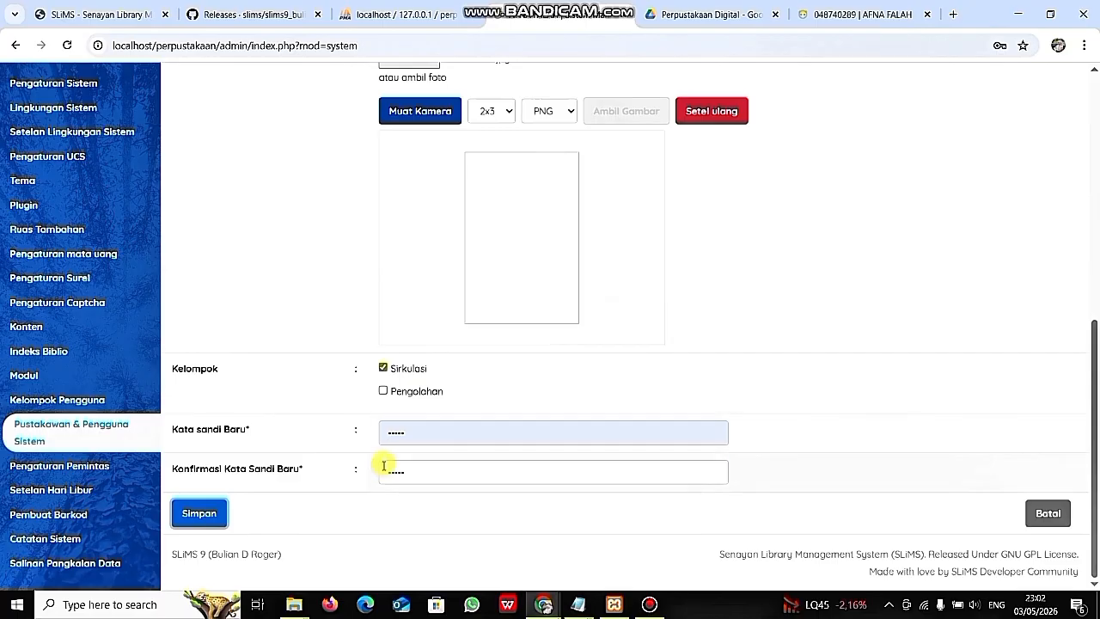
pyautogui.click(414, 465)
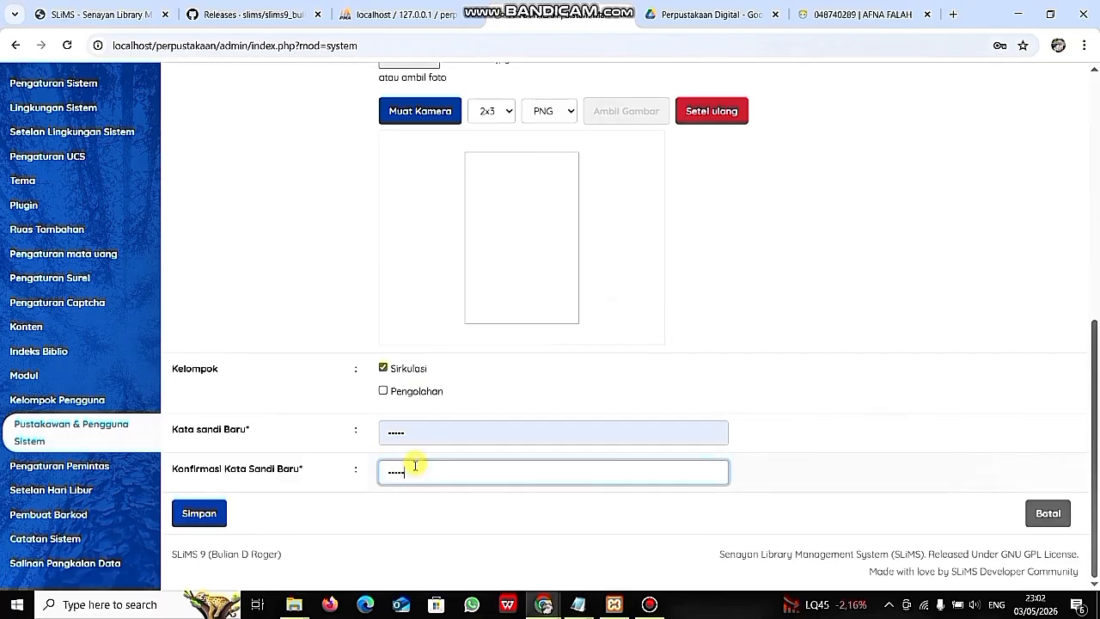
pyautogui.click(206, 513)
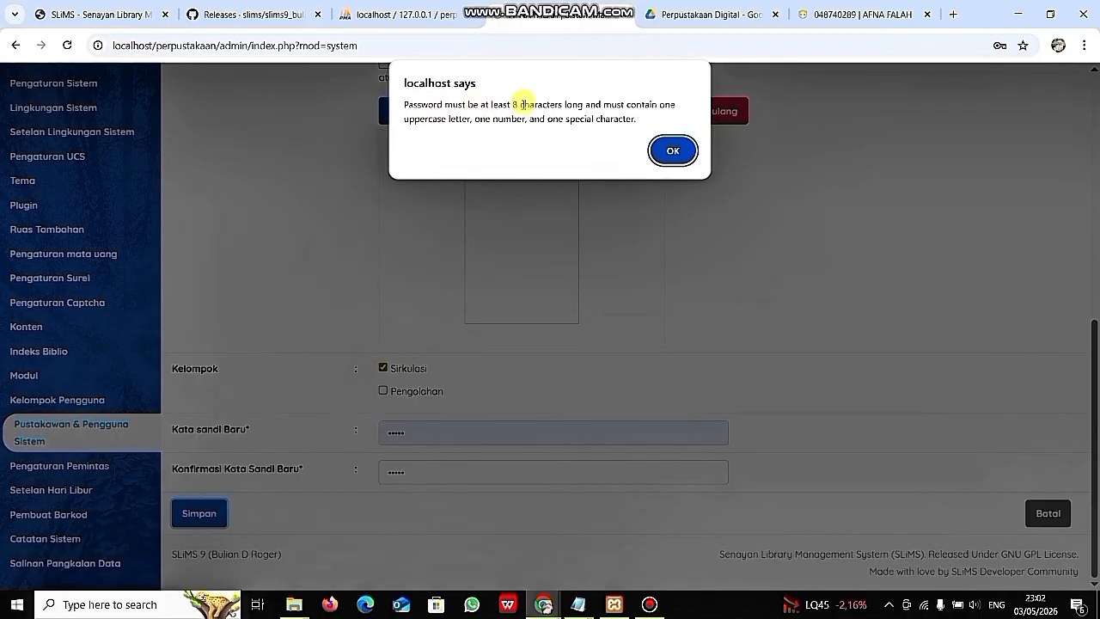
pyautogui.click(668, 151)
# - Correct the new password and its confirmation, then save the first librarian user
pyautogui.click(424, 429)
pyautogui.press('BackSpace')
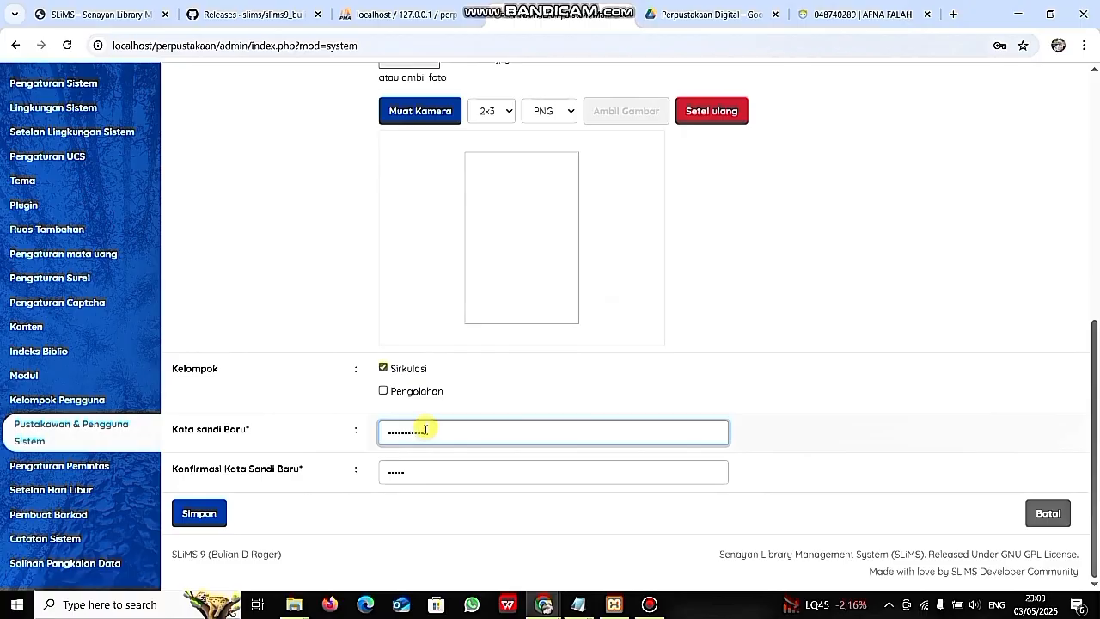
pyautogui.click(426, 465)
pyautogui.press('BackSpace')
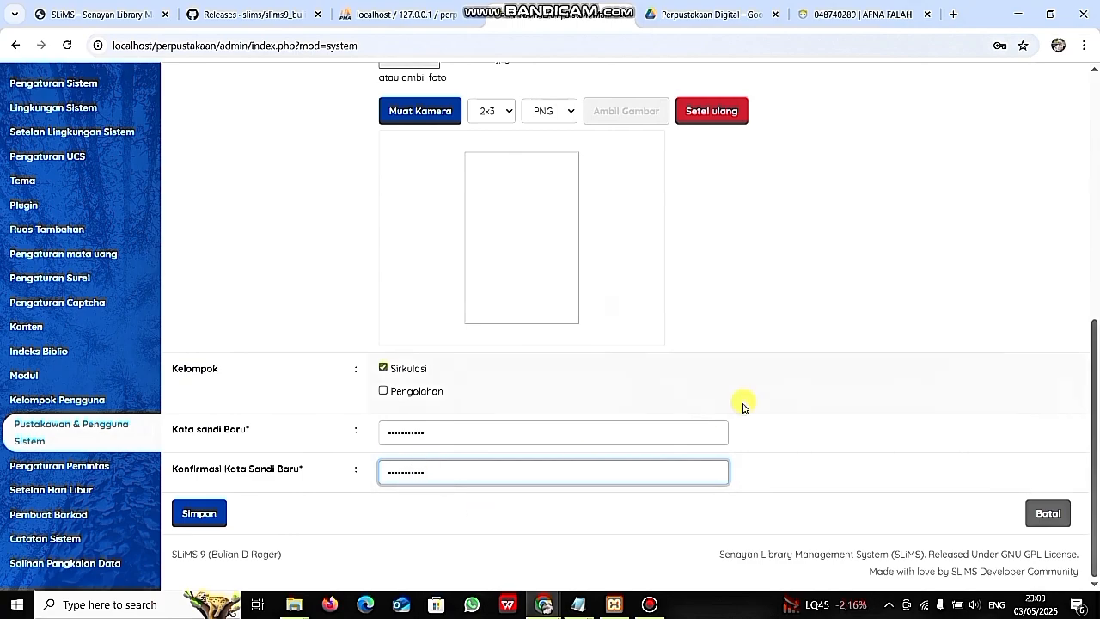
pyautogui.scroll(3, 742, 406)
pyautogui.scroll(-3, 742, 405)
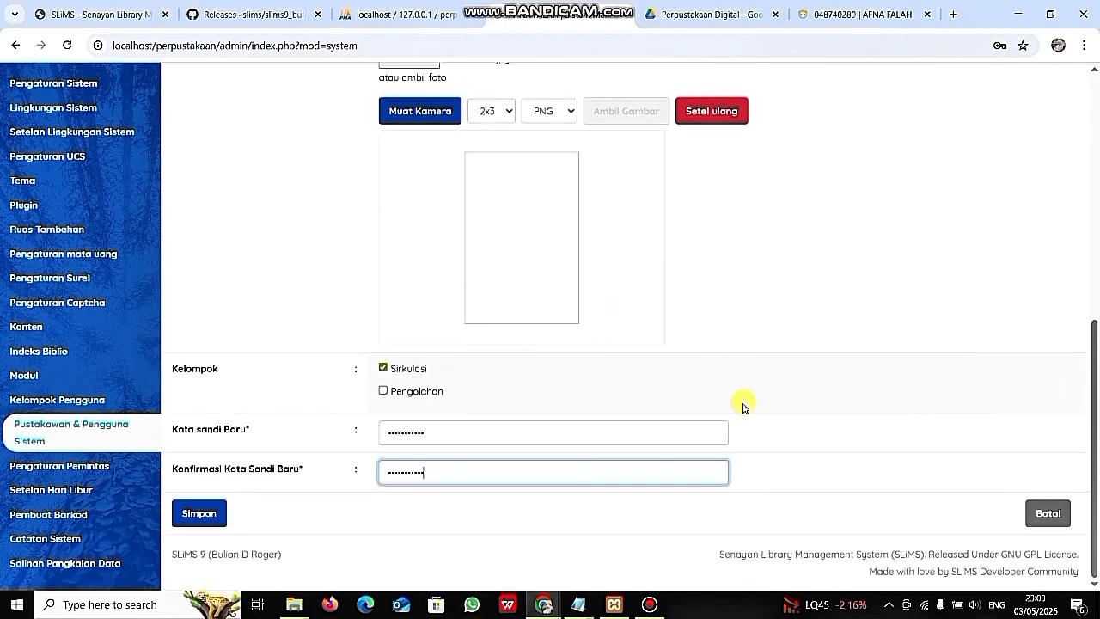
pyautogui.click(198, 514)
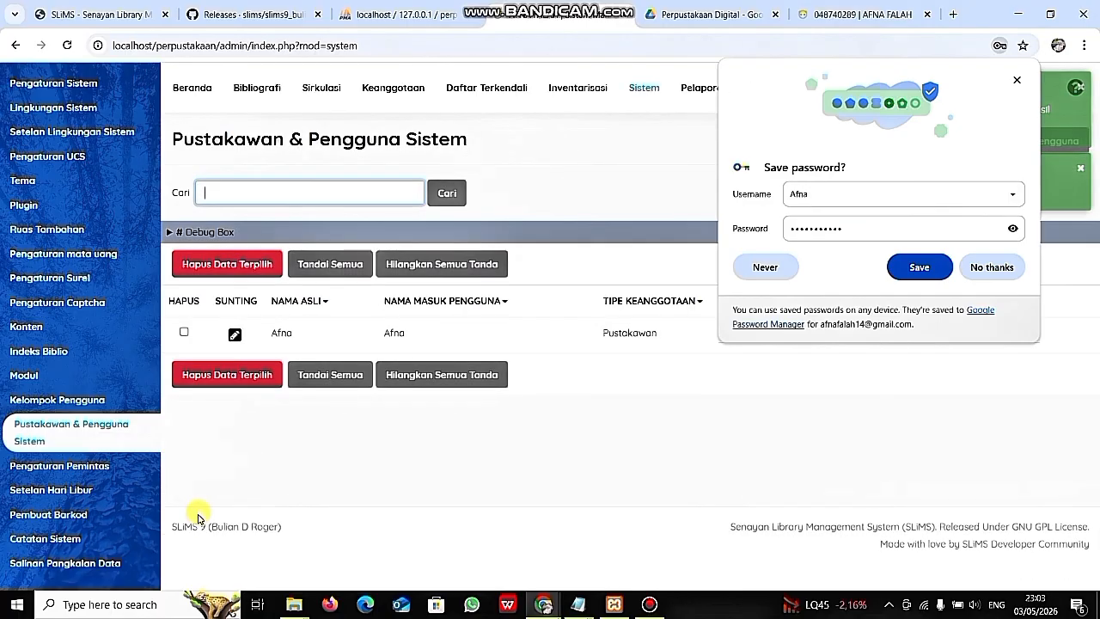
# - Decline Chrome's password saving, open a new user form, and enter the second librarian's login name
pyautogui.click(991, 267)
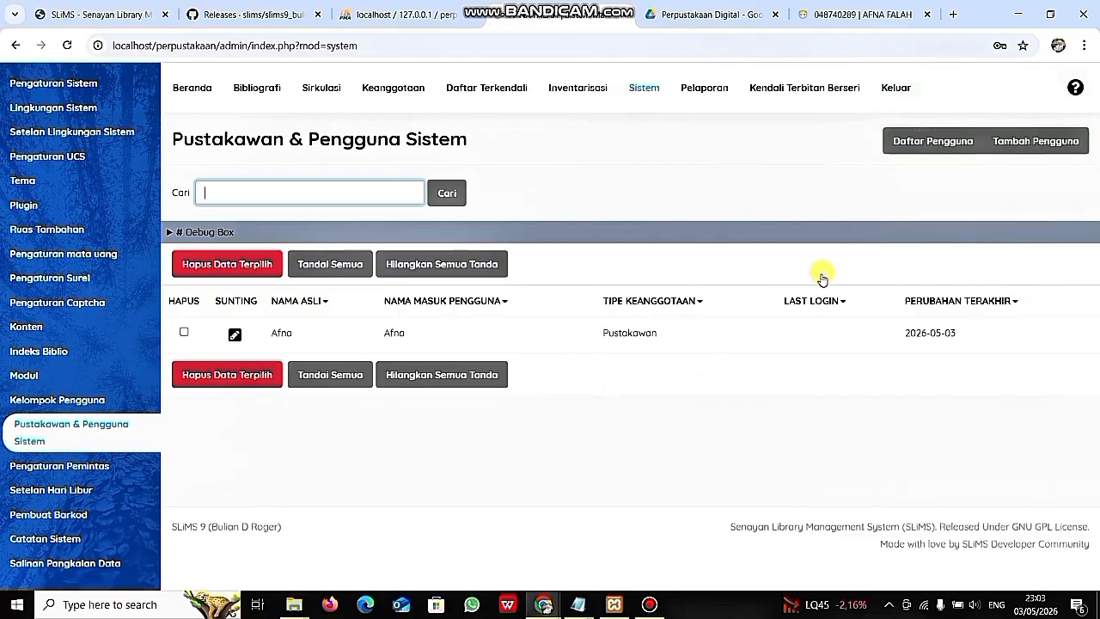
pyautogui.click(1043, 150)
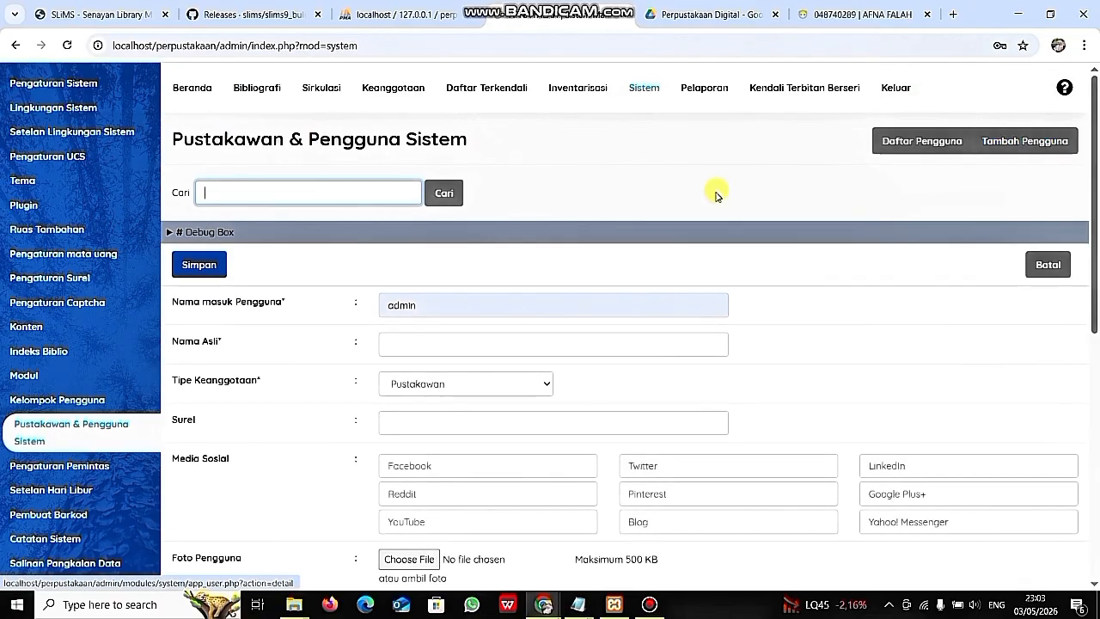
pyautogui.click(456, 315)
pyautogui.press('BackSpace')
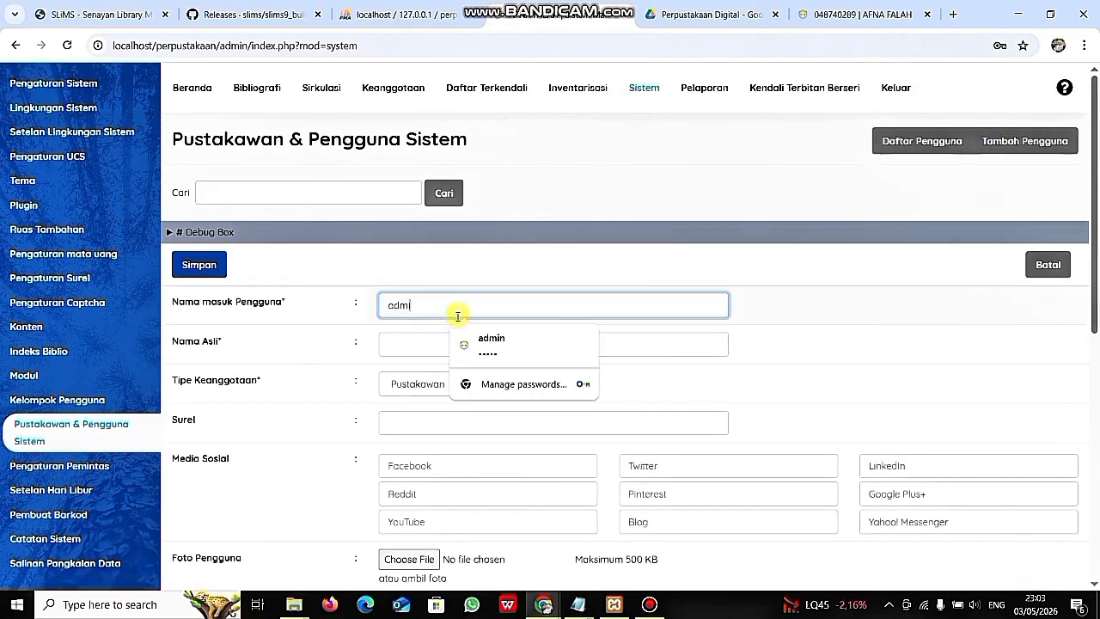
pyautogui.press('BackSpace')
pyautogui.press('BackSpace')
pyautogui.press('BackSpace')
pyautogui.press('BackSpace')
pyautogui.write('Falah')
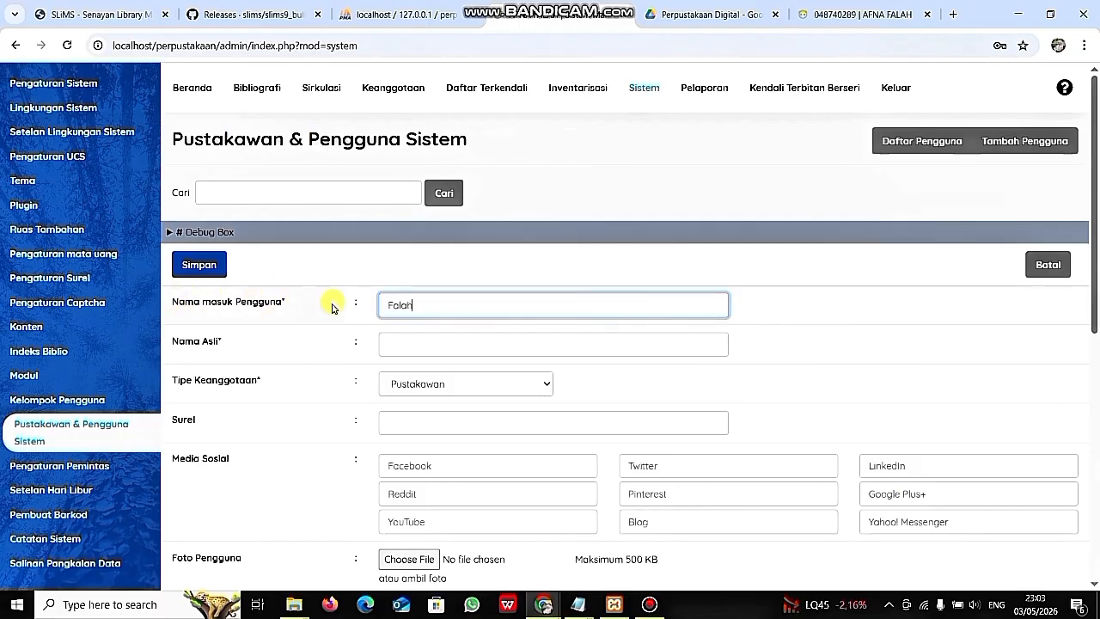
# - Fill in the second librarian's real name and e-mail address
pyautogui.click(421, 345)
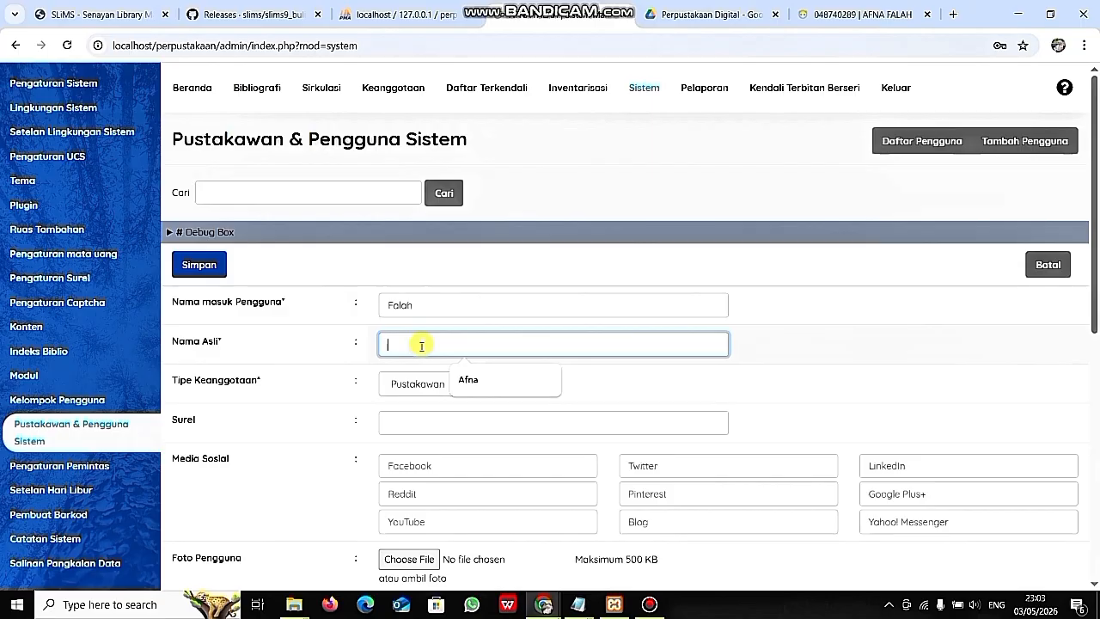
pyautogui.write('Falah')
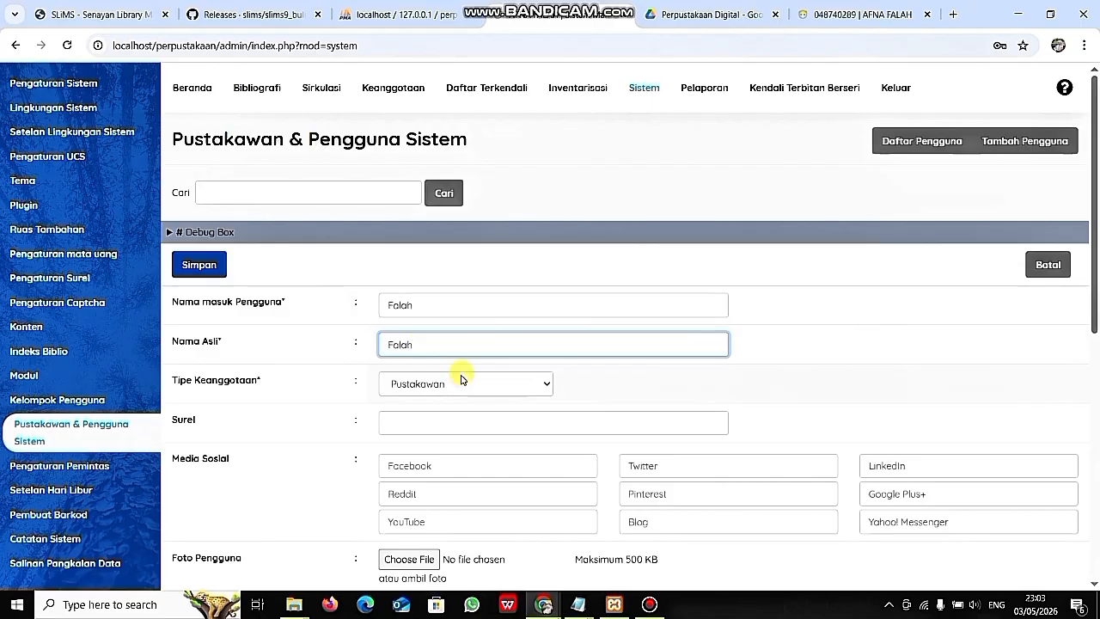
pyautogui.click(460, 422)
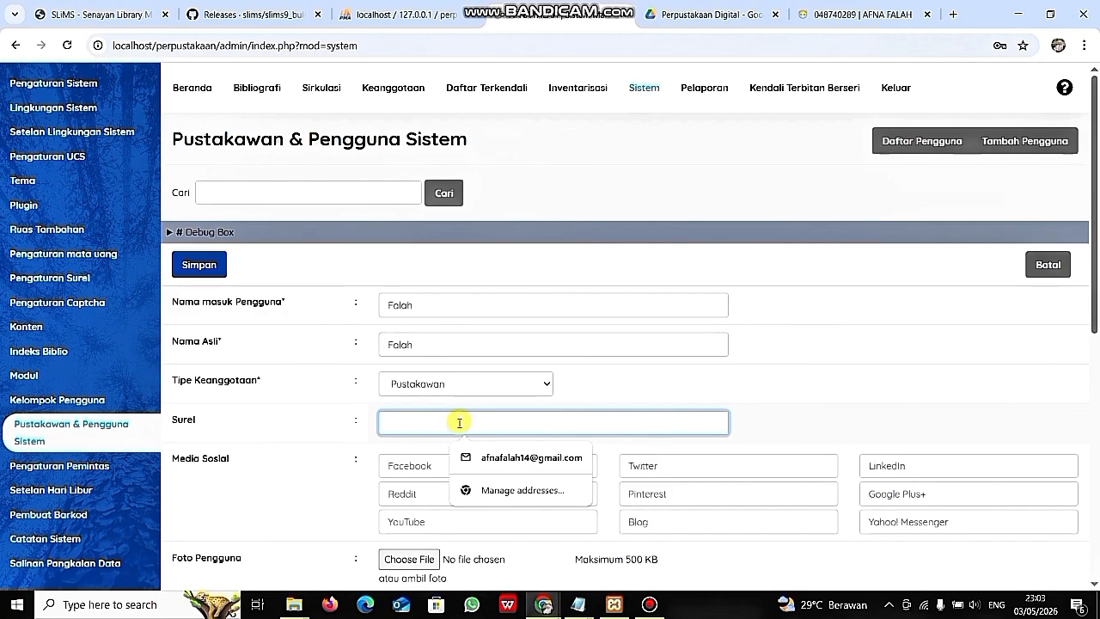
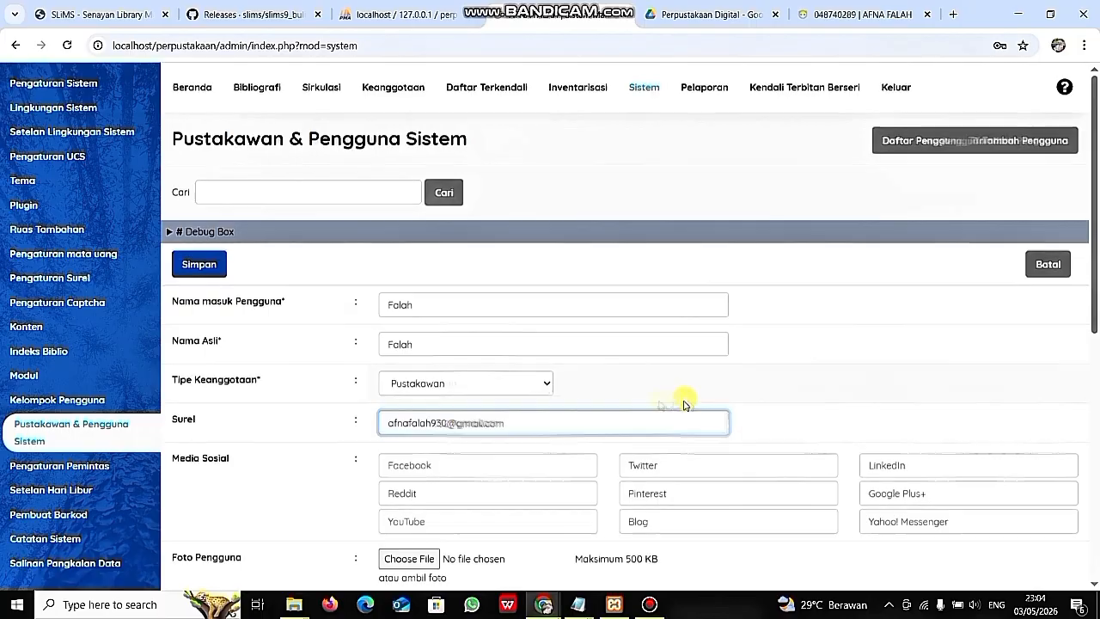
pyautogui.scroll(-1, 679, 400)
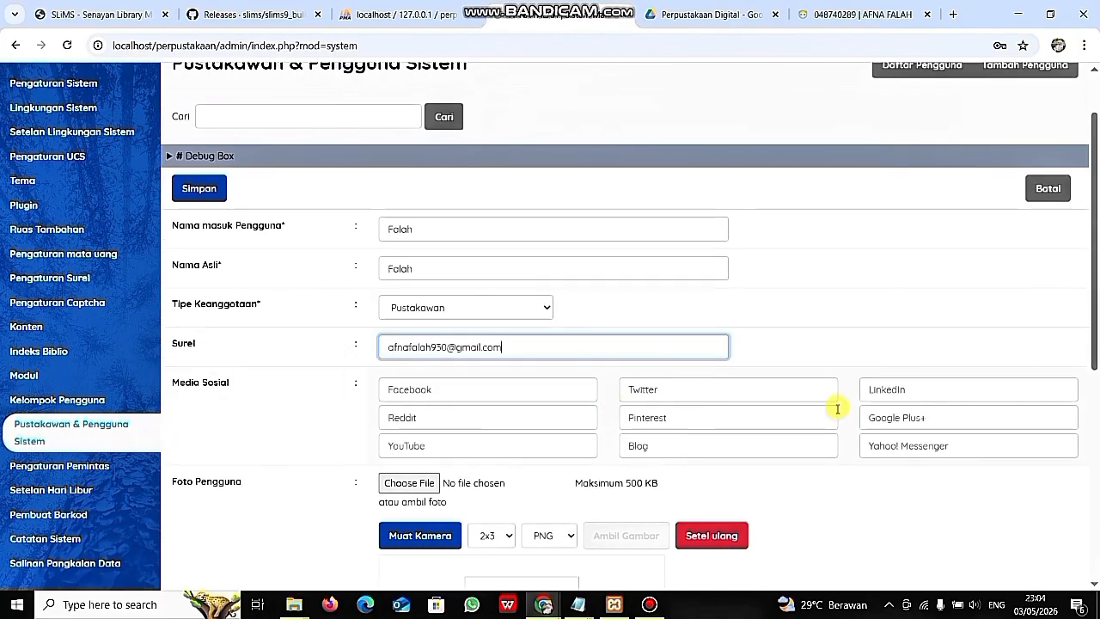
pyautogui.scroll(-2, 835, 406)
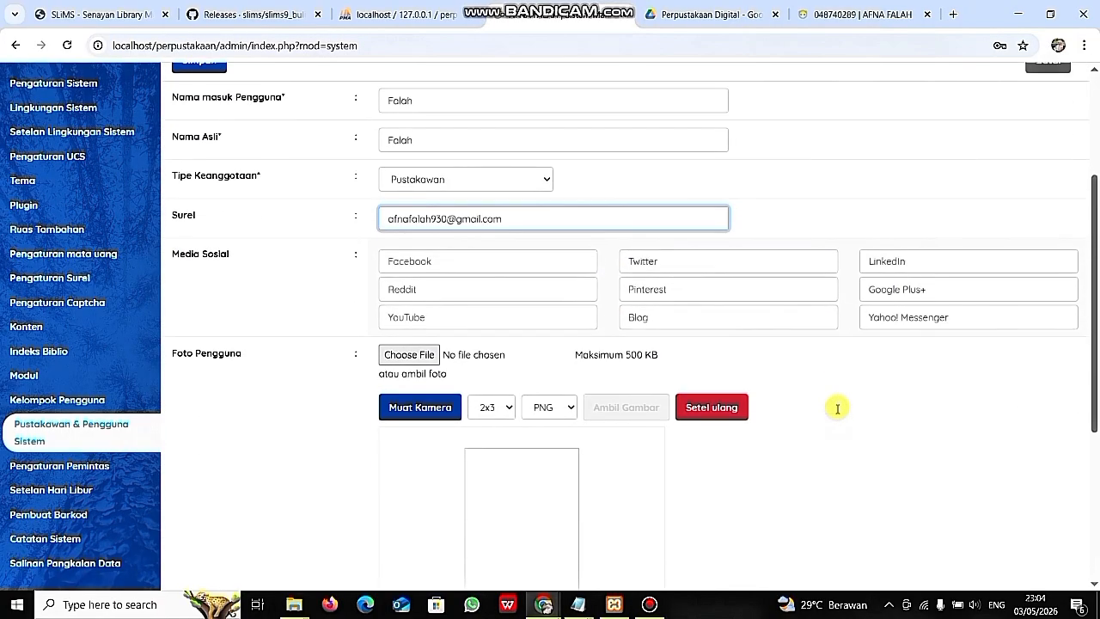
pyautogui.click(405, 355)
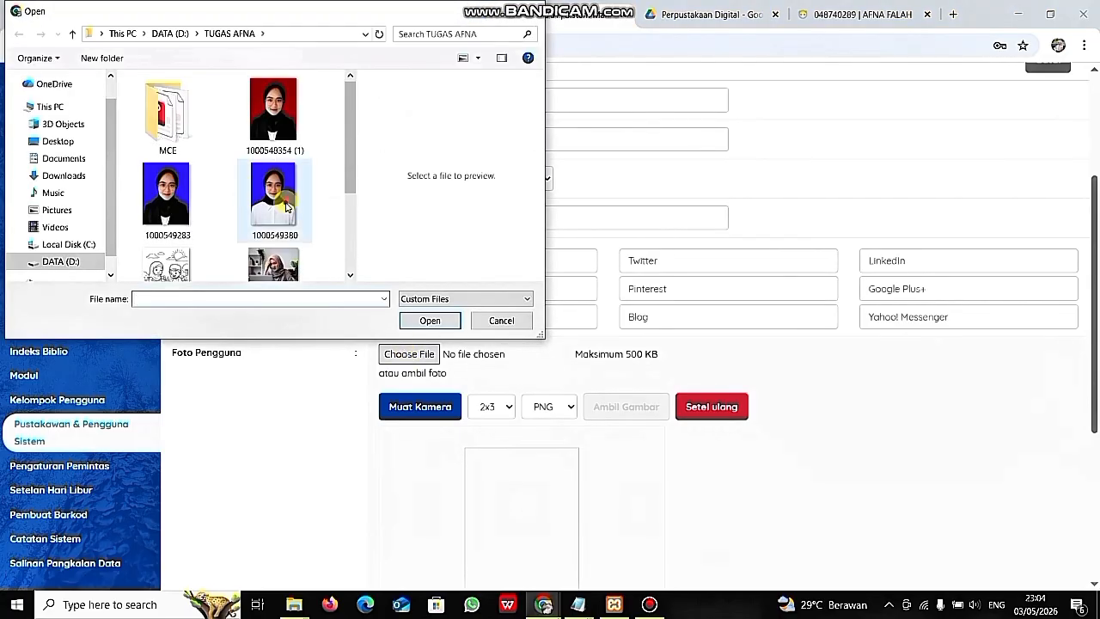
pyautogui.click(286, 207)
pyautogui.click(430, 320)
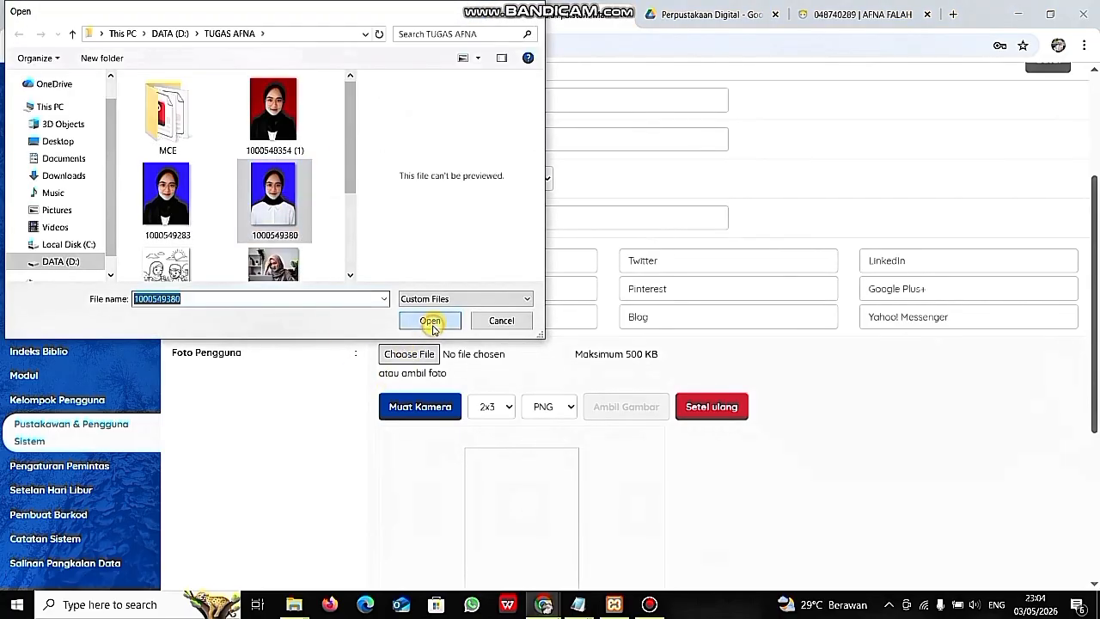
pyautogui.scroll(-3, 440, 454)
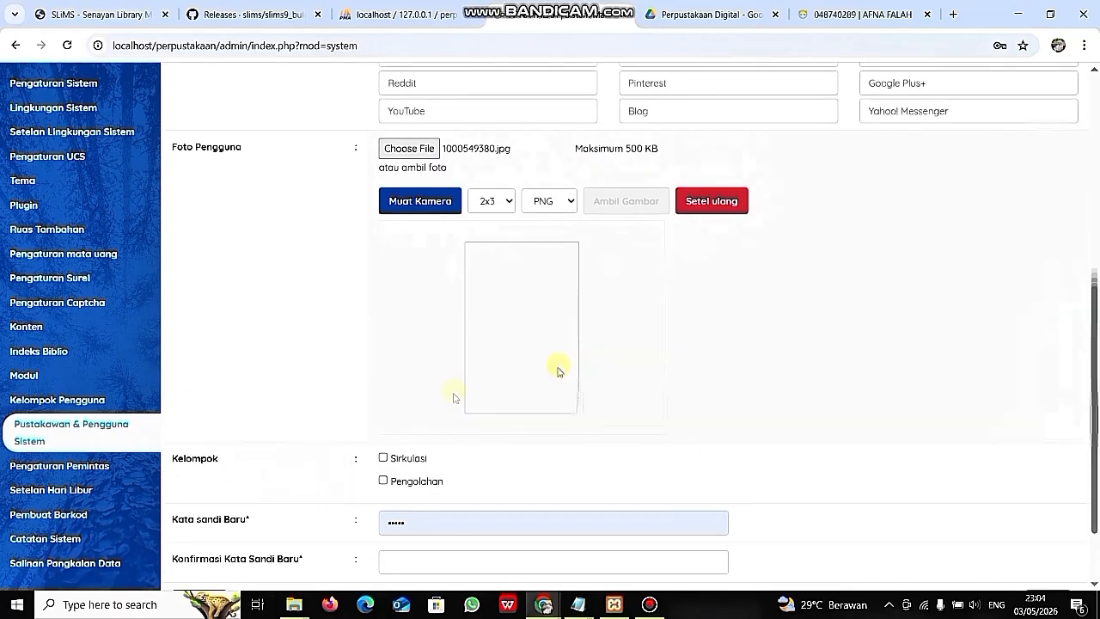
pyautogui.click(383, 480)
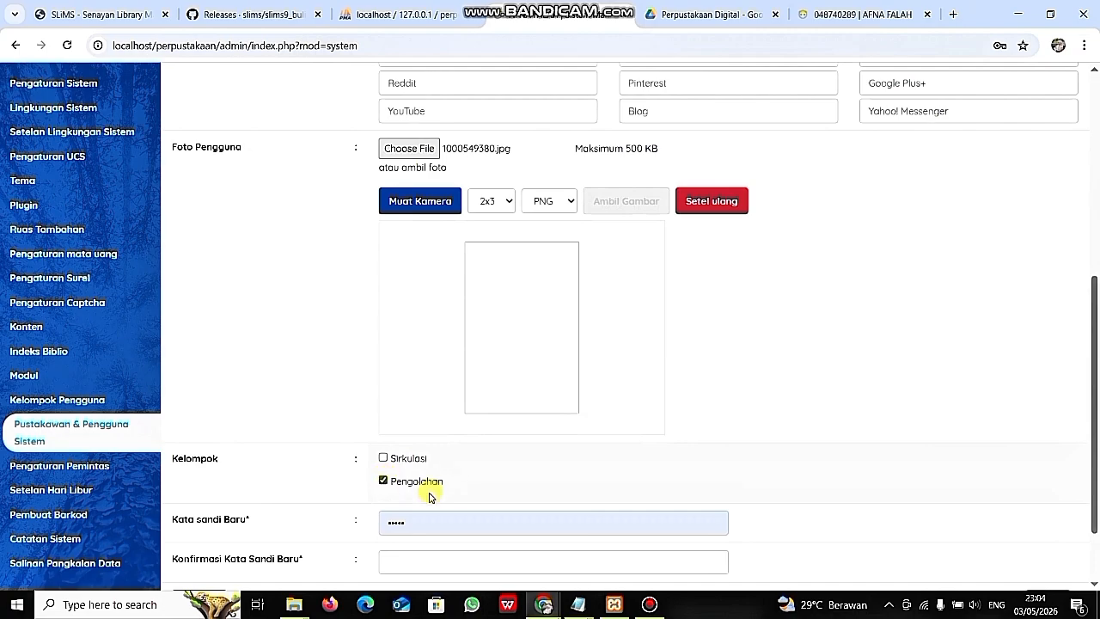
pyautogui.scroll(-1, 452, 518)
# - Set a matching compliant password and confirmation, fixing it after the warning, and save the user
pyautogui.click(429, 441)
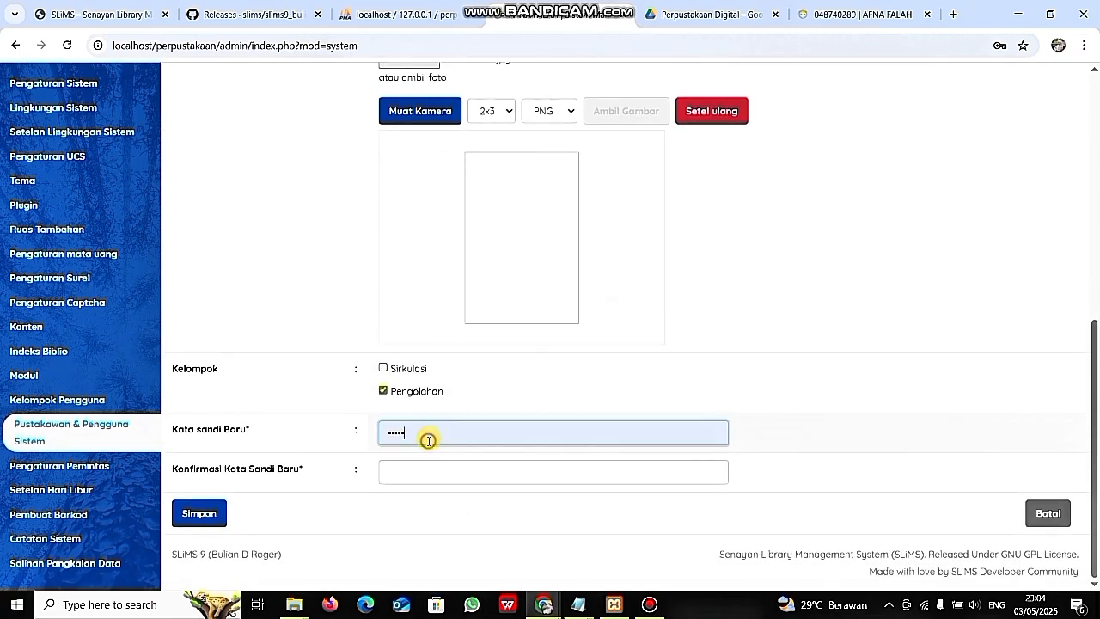
pyautogui.press('BackSpace')
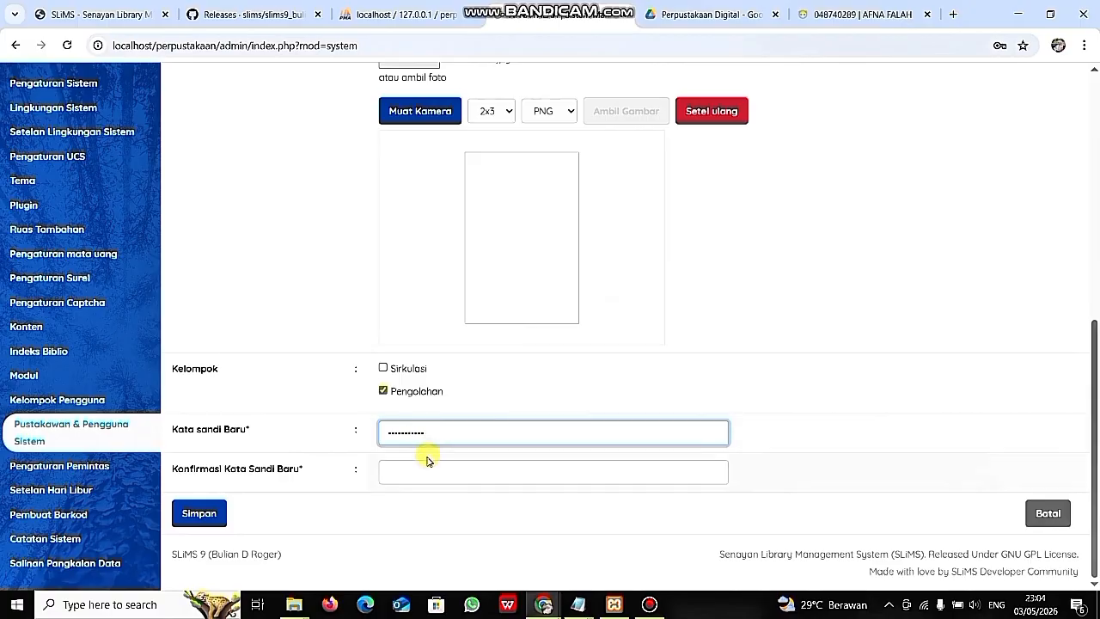
pyautogui.click(425, 471)
pyautogui.write('adm')
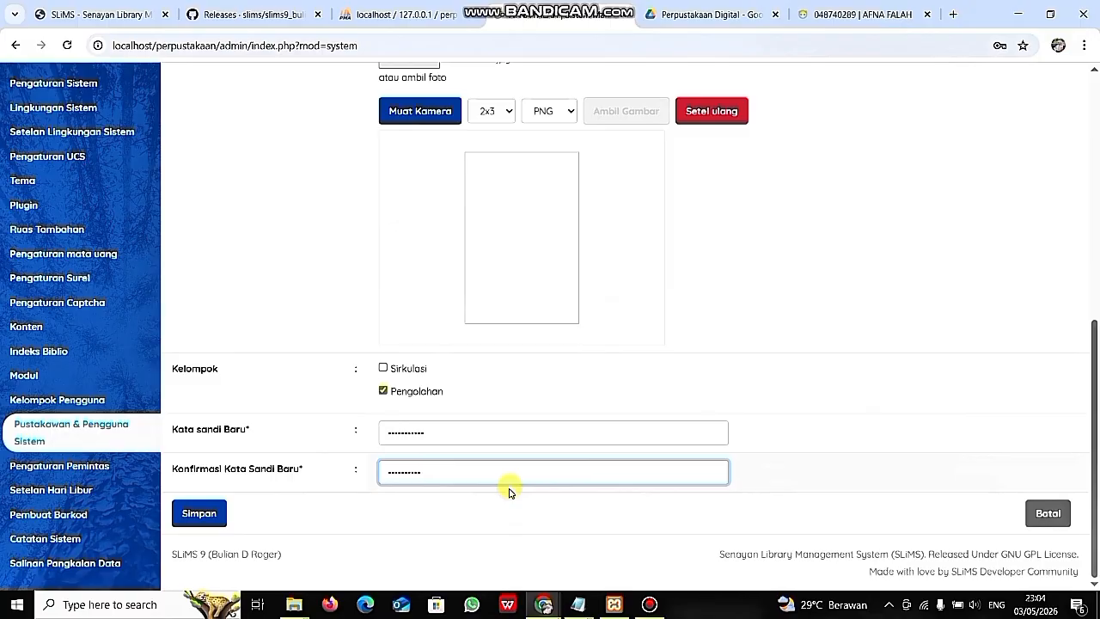
pyautogui.click(207, 515)
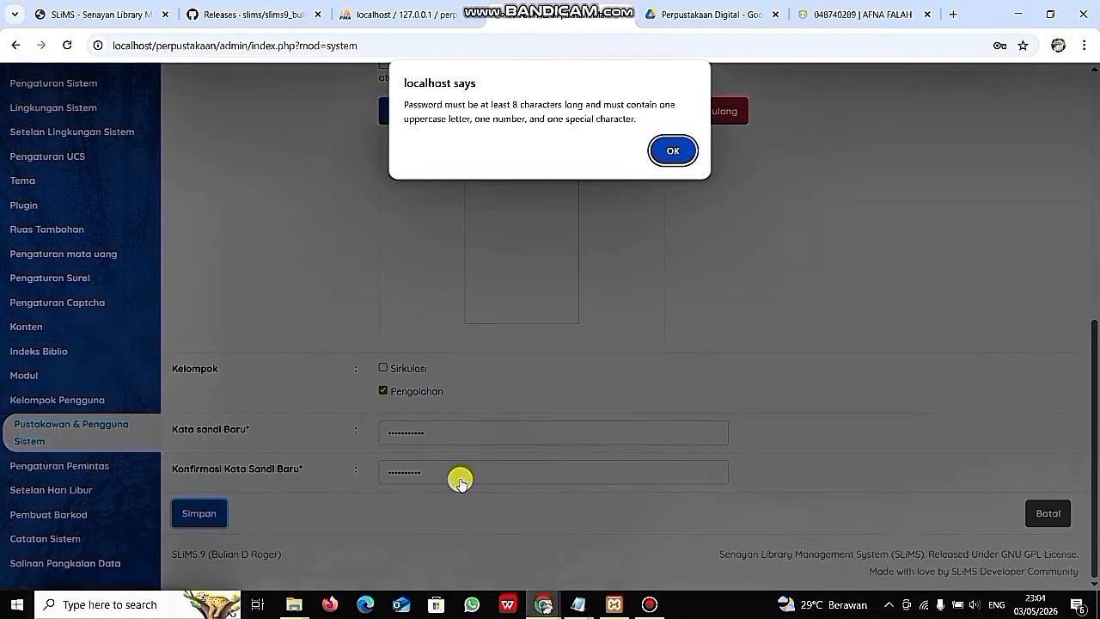
pyautogui.click(673, 151)
pyautogui.click(455, 472)
pyautogui.press('BackSpace')
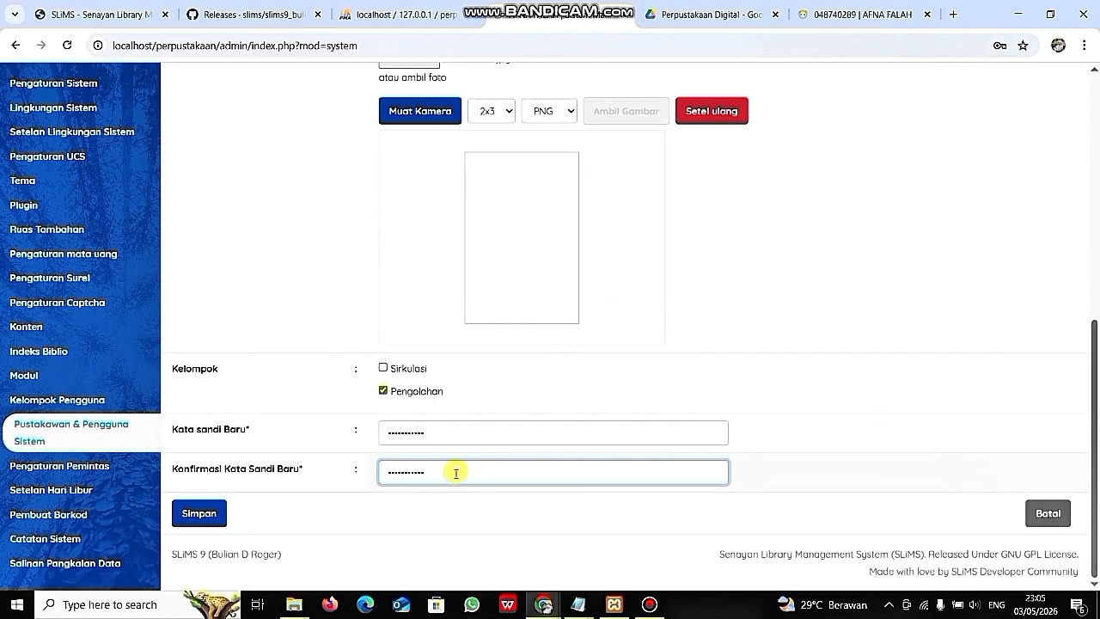
pyautogui.click(208, 514)
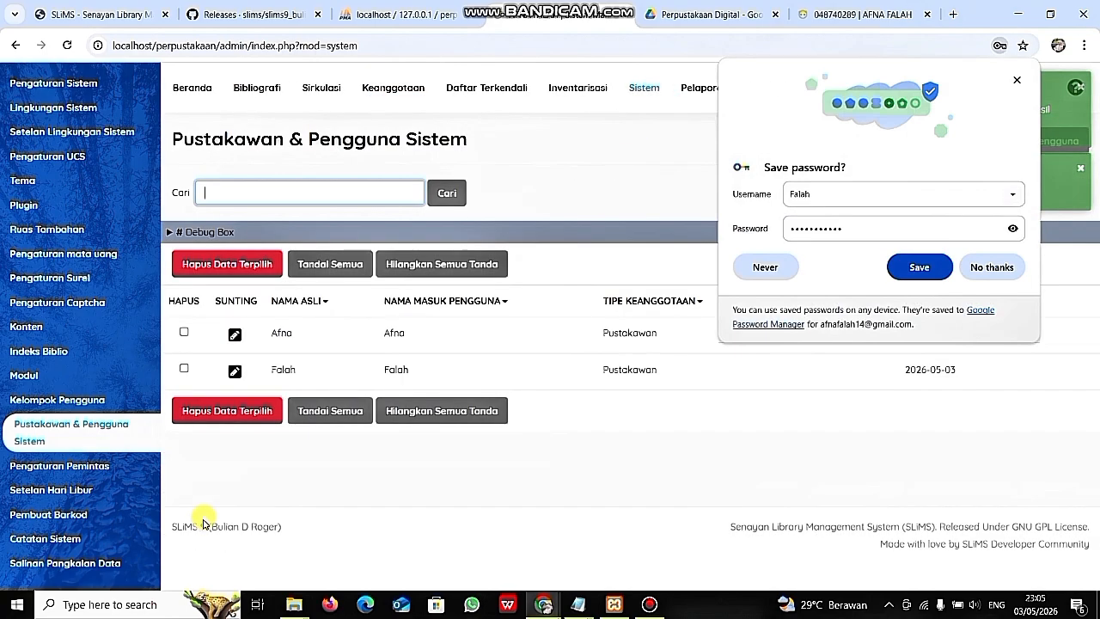
# - Decline storing the password and switch to the library's public OPAC home page tab
pyautogui.click(994, 275)
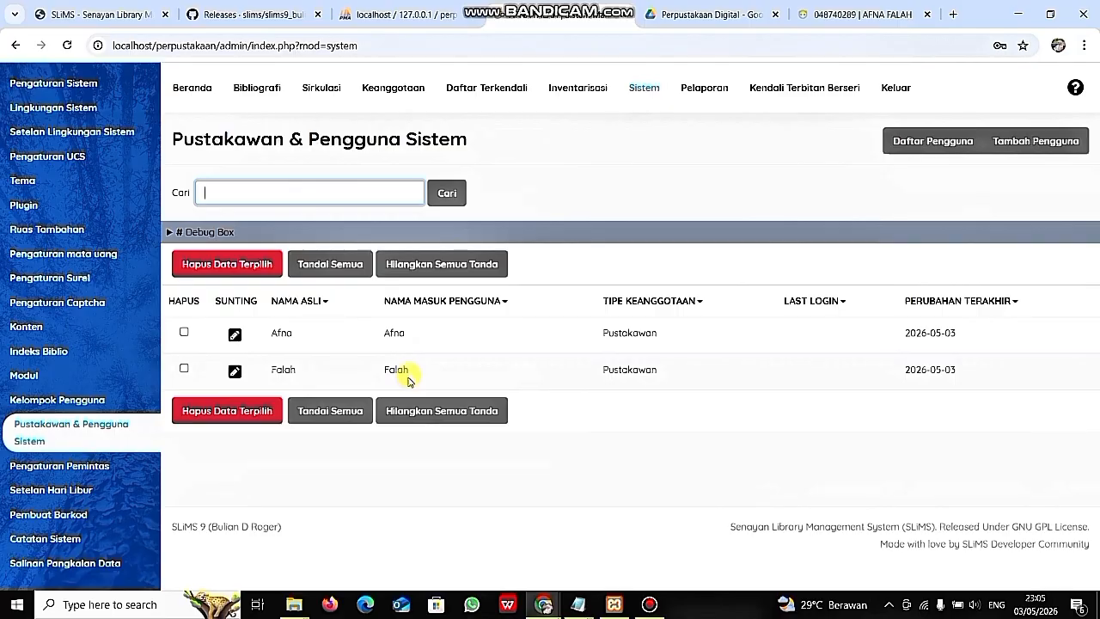
pyautogui.click(831, 15)
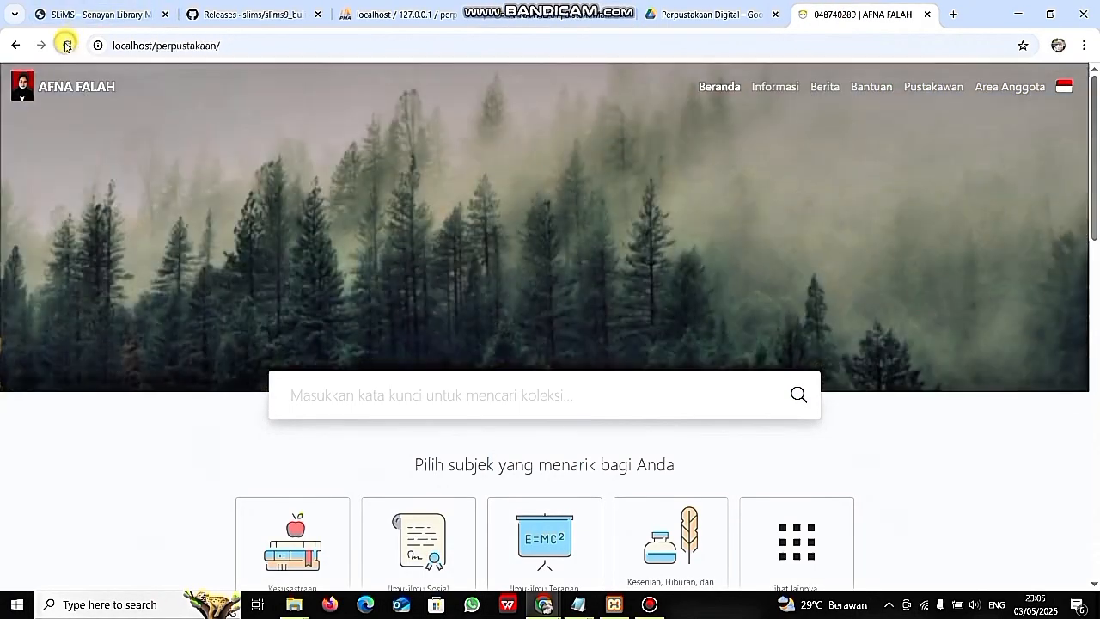
# - Reload the public home page, close the translation offer, and open the footer's Pustakawan link
pyautogui.click(67, 45)
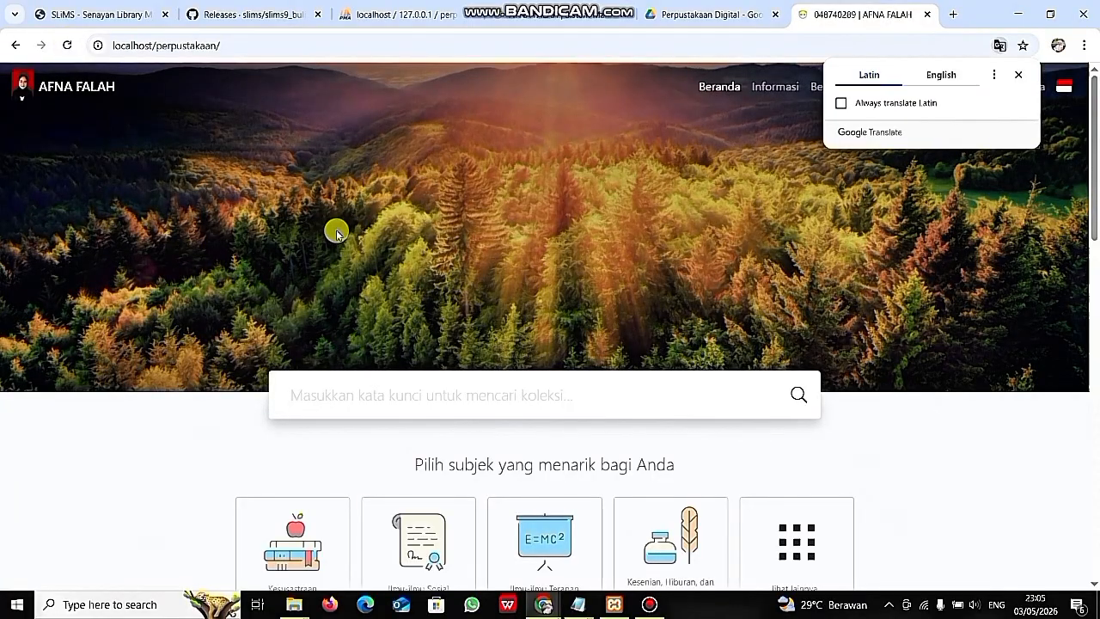
pyautogui.click(420, 269)
pyautogui.scroll(-2, 420, 275)
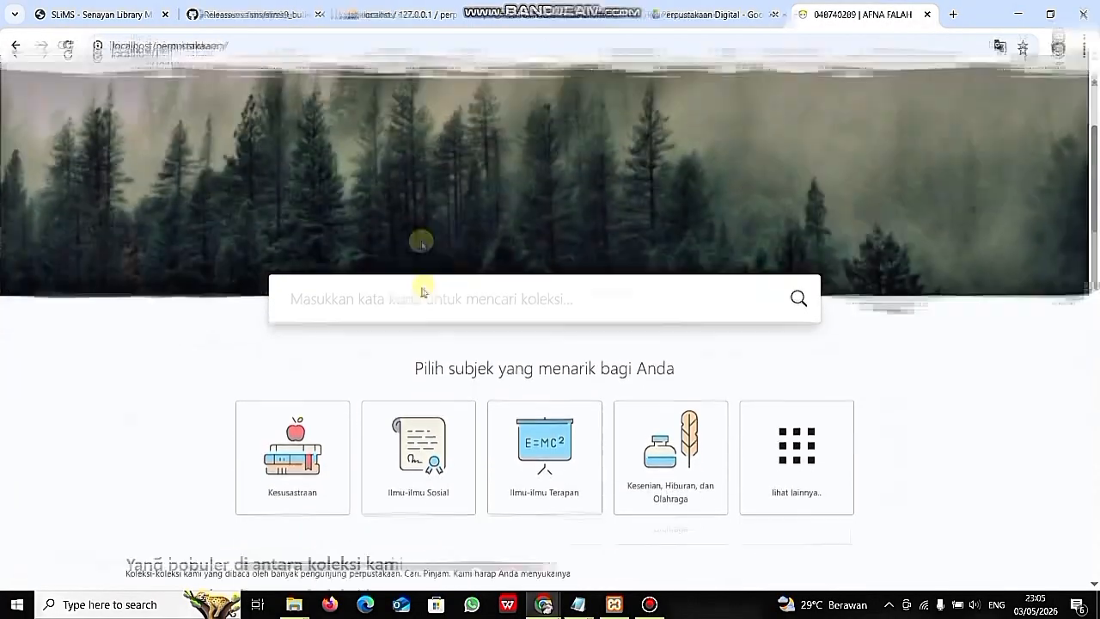
pyautogui.scroll(-15, 421, 274)
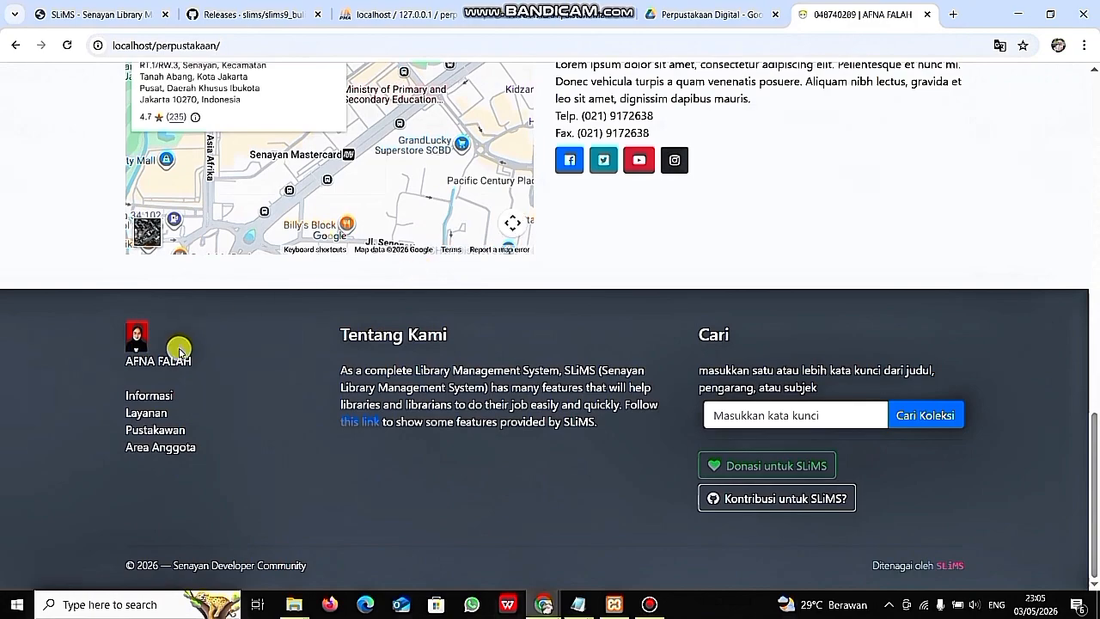
pyautogui.click(155, 430)
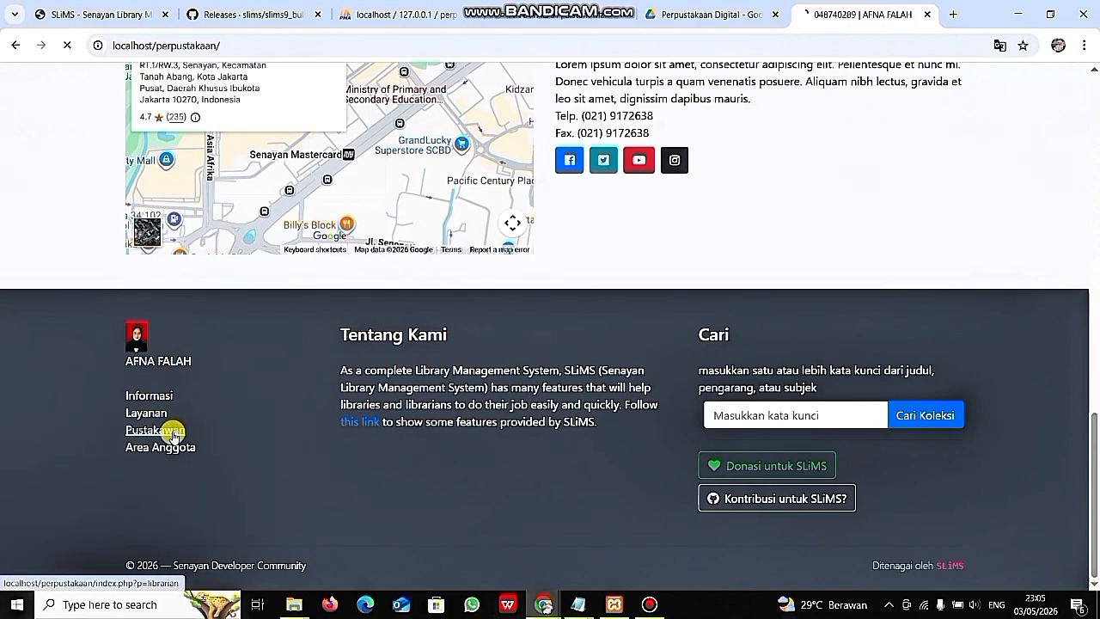
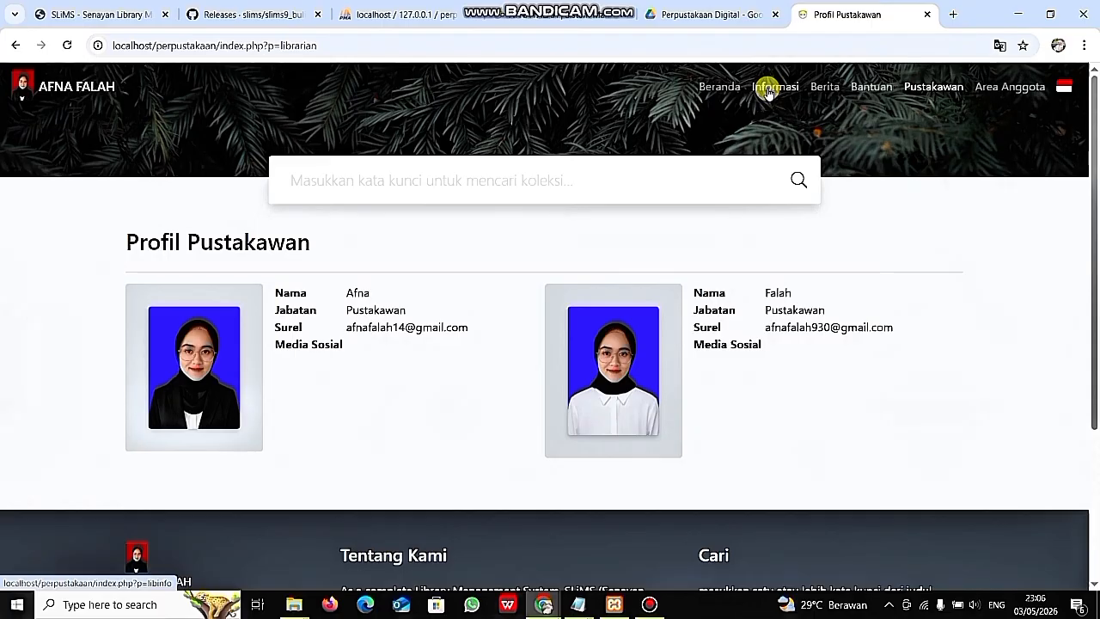
# - From the Informasi page, change the address from p=libinfo to p=login to reach the staff login page
pyautogui.click(768, 88)
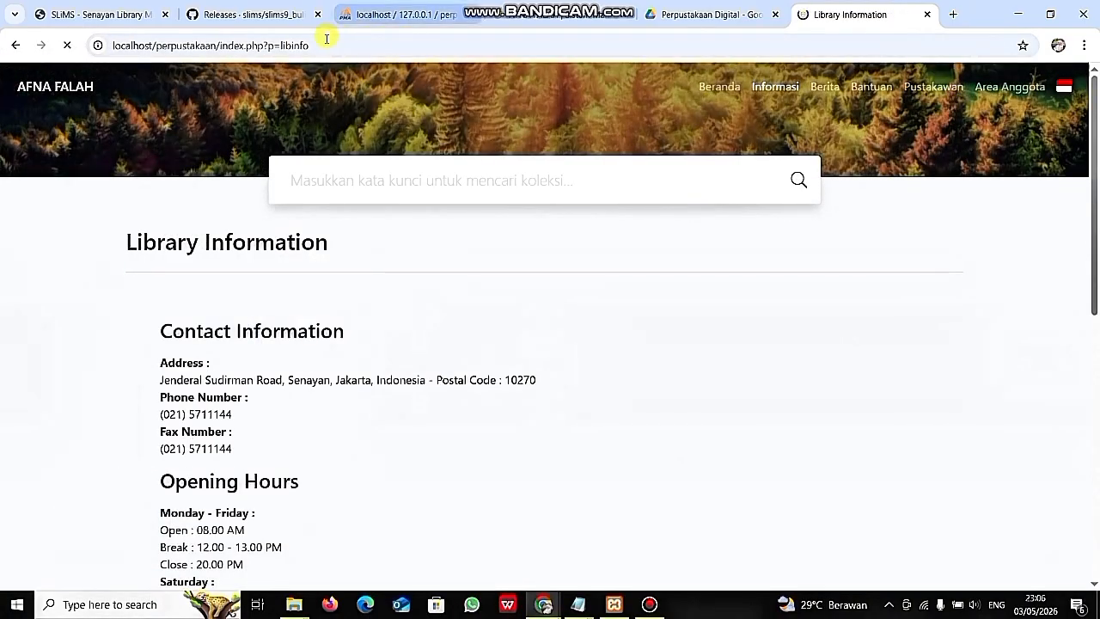
pyautogui.click(327, 39)
pyautogui.click(326, 39)
pyautogui.press('BackSpace')
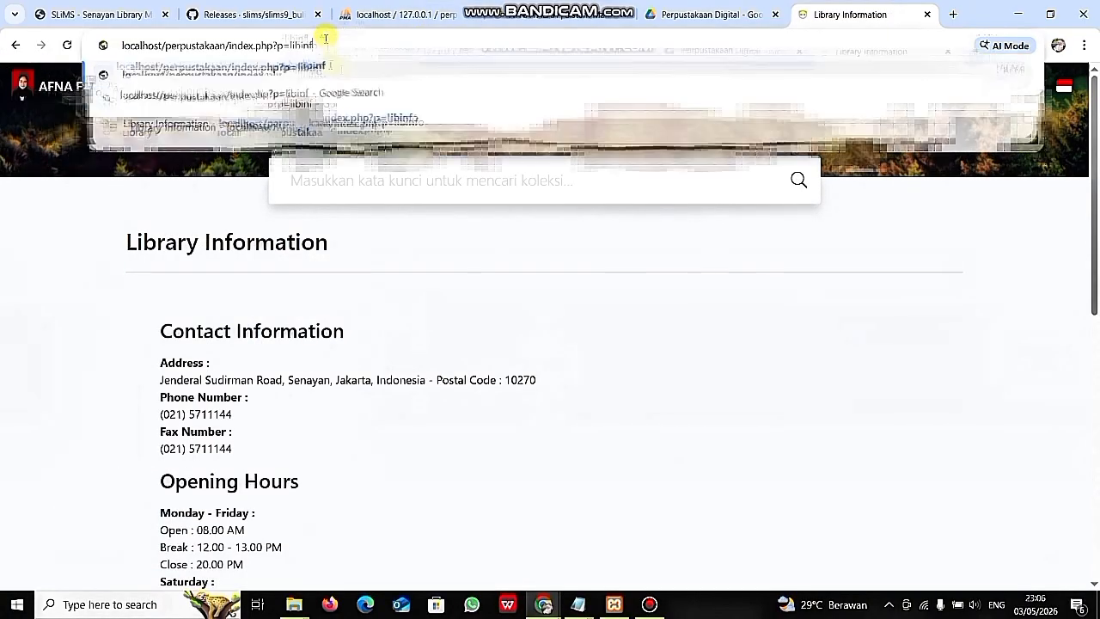
pyautogui.press('BackSpace')
pyautogui.press('BackSpace')
pyautogui.press('BackSpace')
pyautogui.press('BackSpace')
pyautogui.press('BackSpace')
pyautogui.write('og')
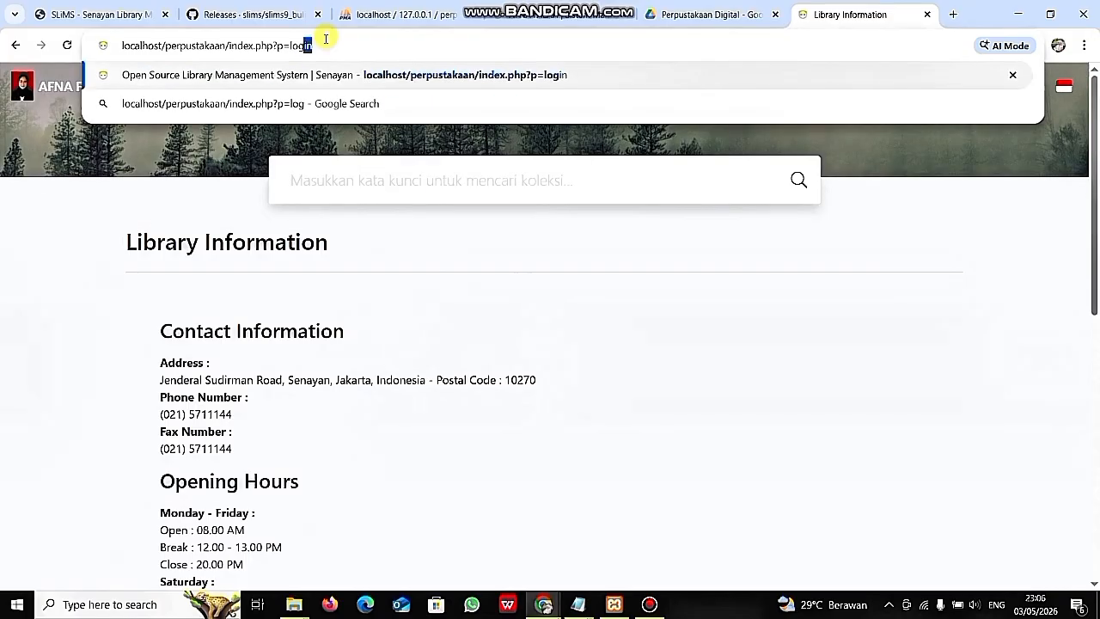
pyautogui.write('in')
pyautogui.press('Return')
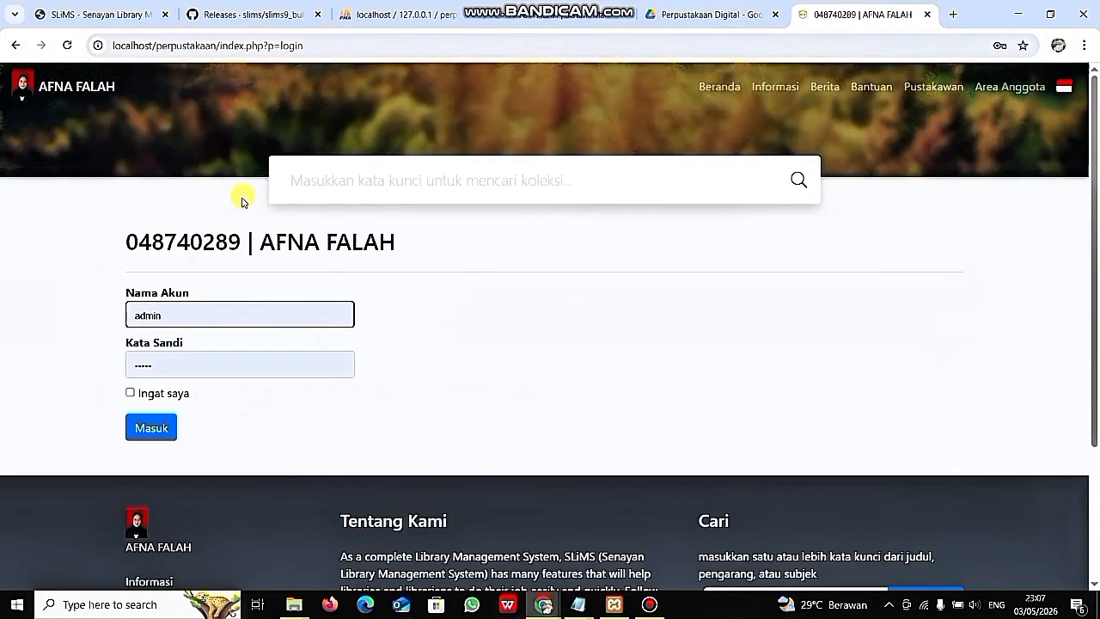
# - Sign in with the first librarian account's username and password, declining to save the password
pyautogui.click(203, 312)
pyautogui.press('BackSpace')
pyautogui.press('BackSpace')
pyautogui.press('BackSpace')
pyautogui.press('BackSpace')
pyautogui.press('BackSpace')
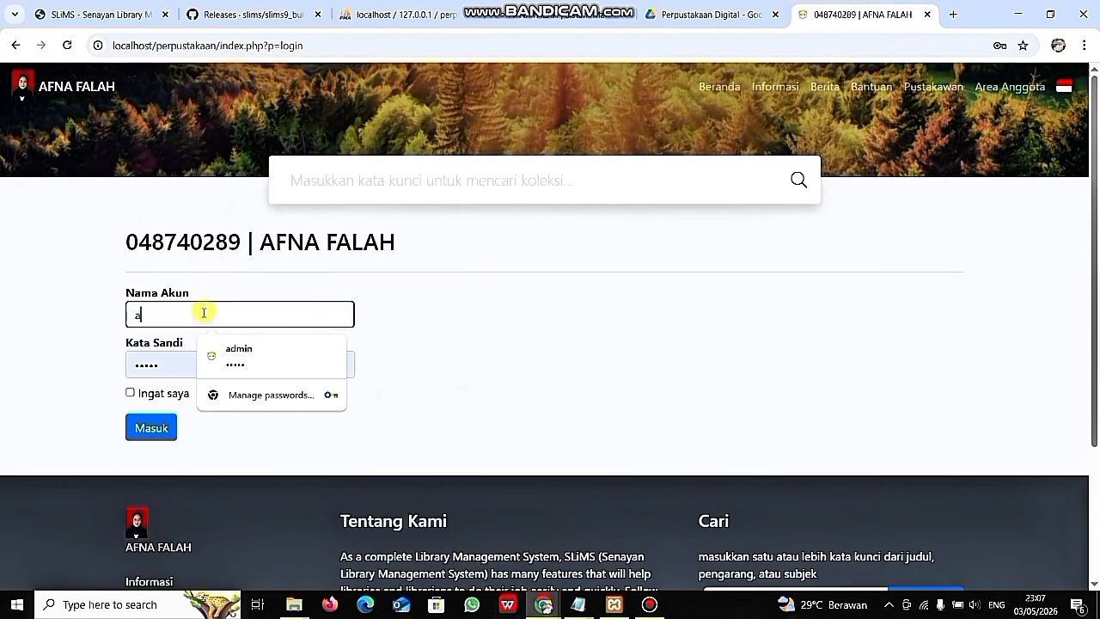
pyautogui.write('Afna')
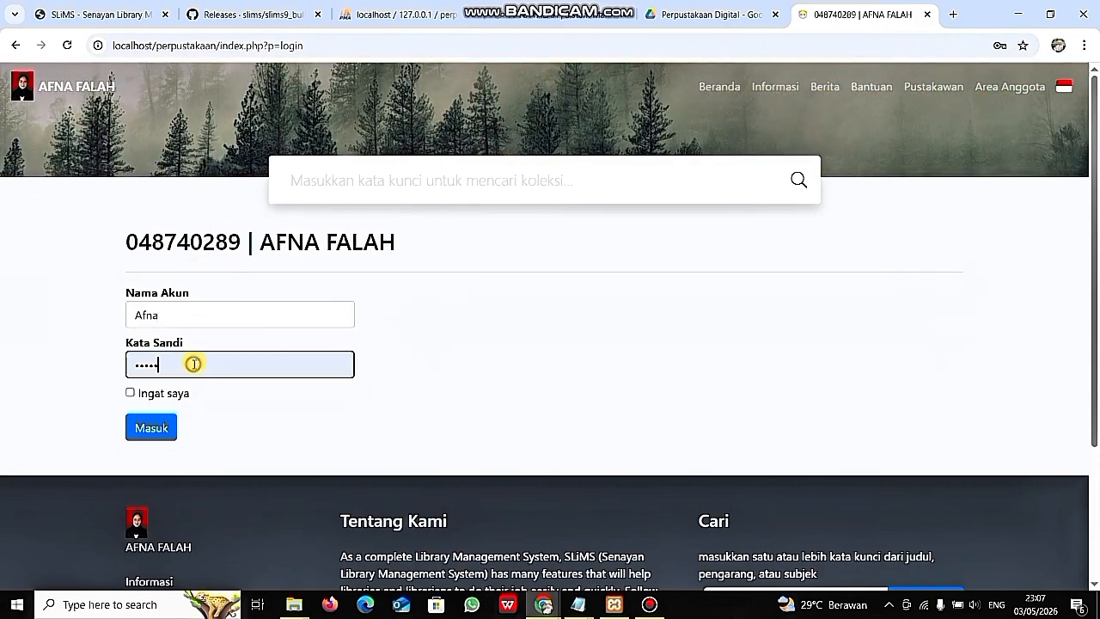
pyautogui.press('BackSpace')
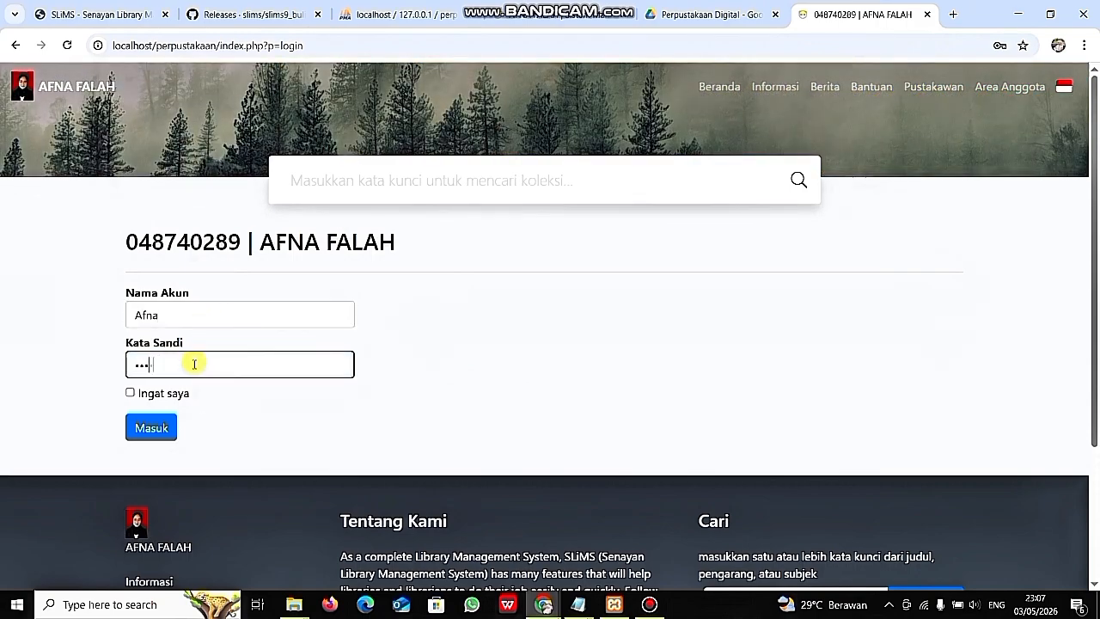
pyautogui.write('••••')
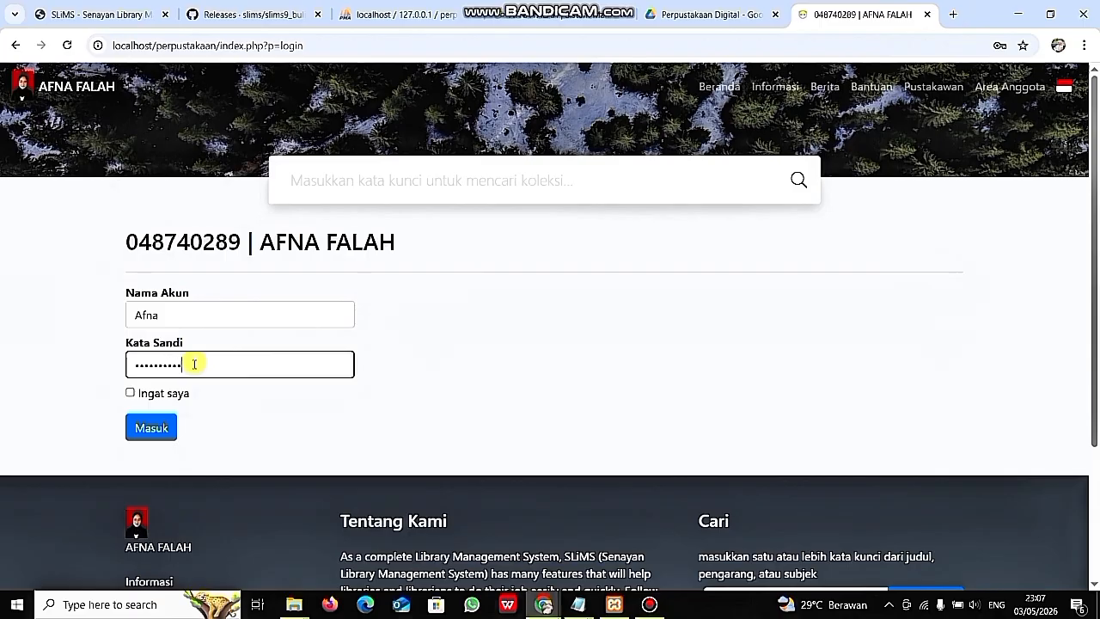
pyautogui.click(152, 429)
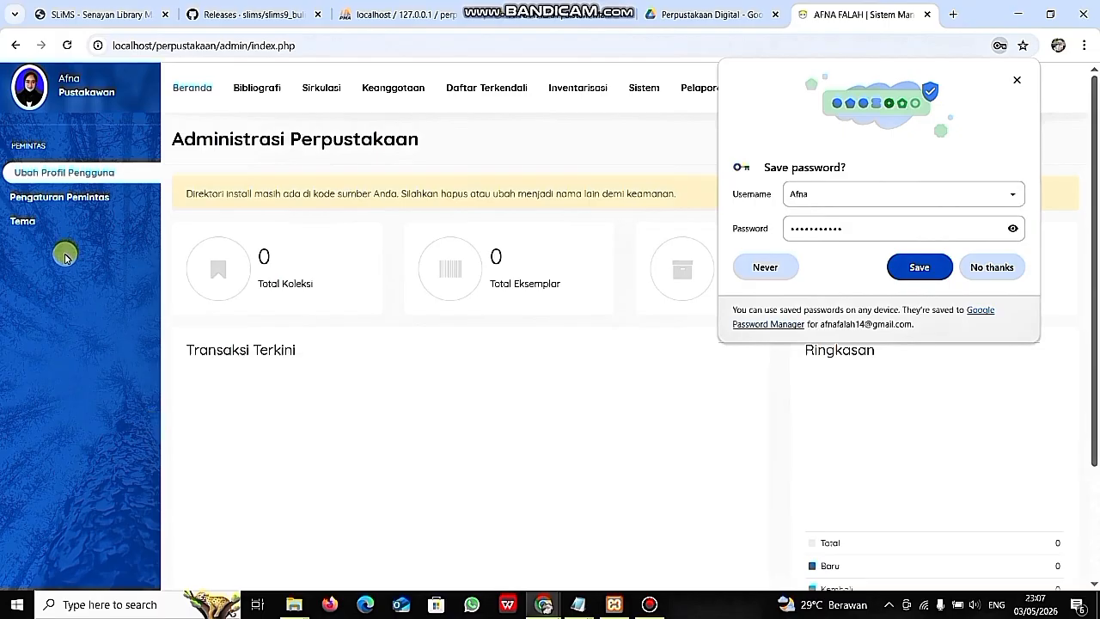
pyautogui.click(988, 267)
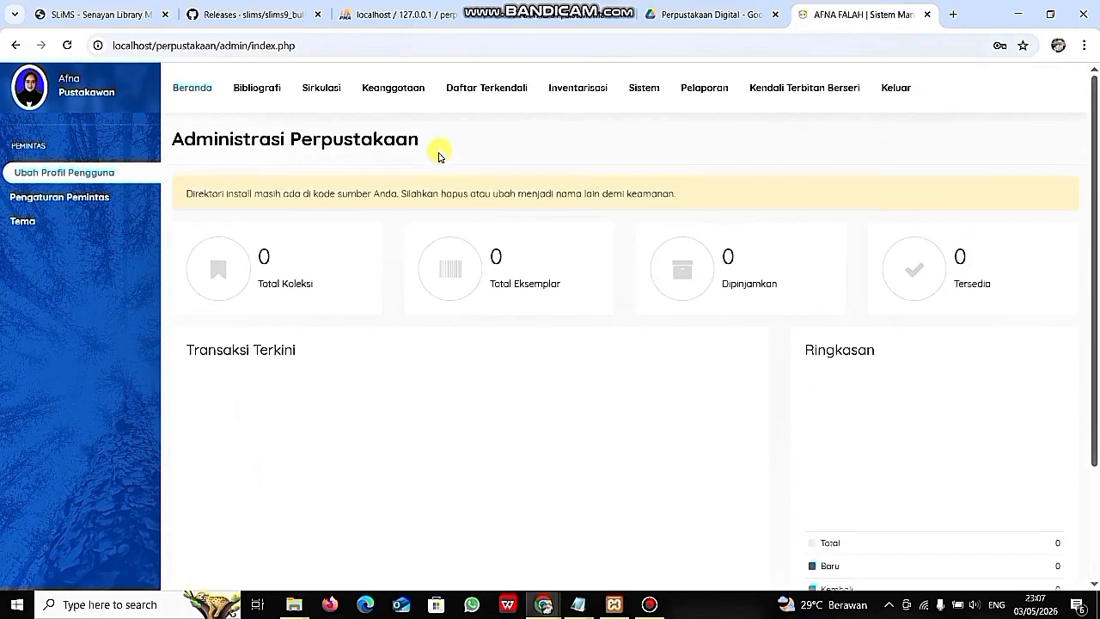
# - Review the Administrasi Perpustakaan dashboard showing zero collections and loans, then log out with Keluar
pyautogui.scroll(-3, 438, 156)
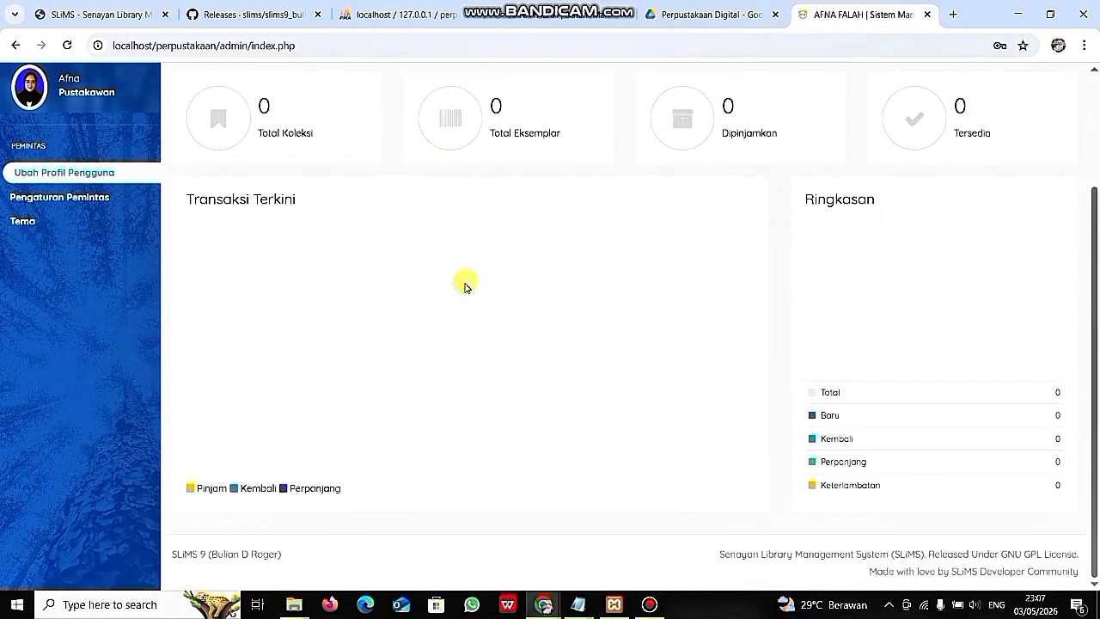
pyautogui.scroll(3, 464, 286)
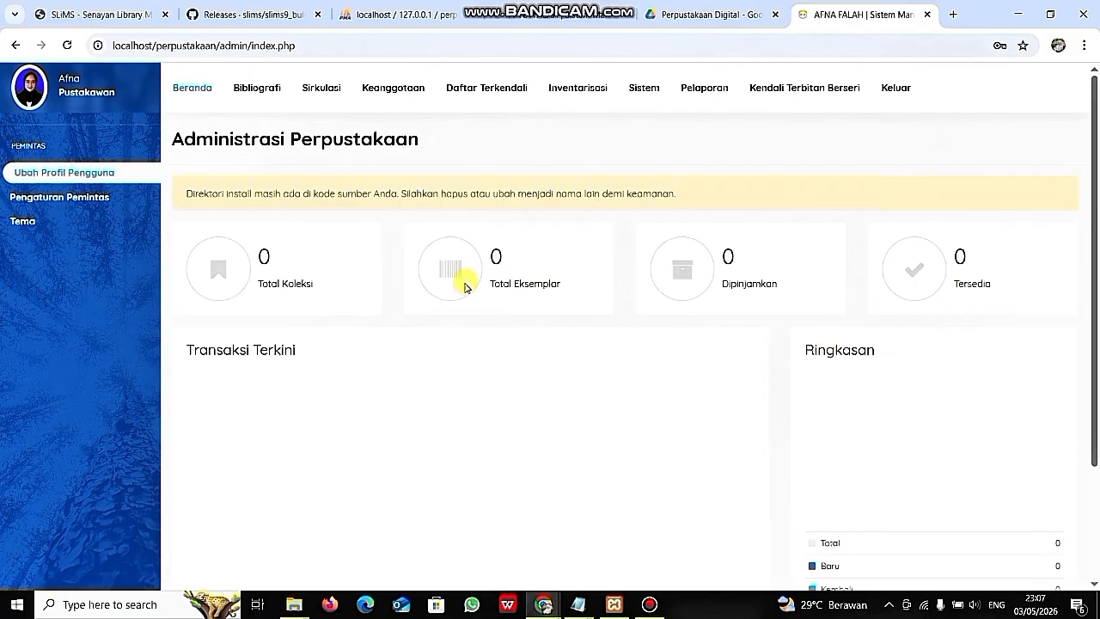
pyautogui.scroll(-3, 465, 286)
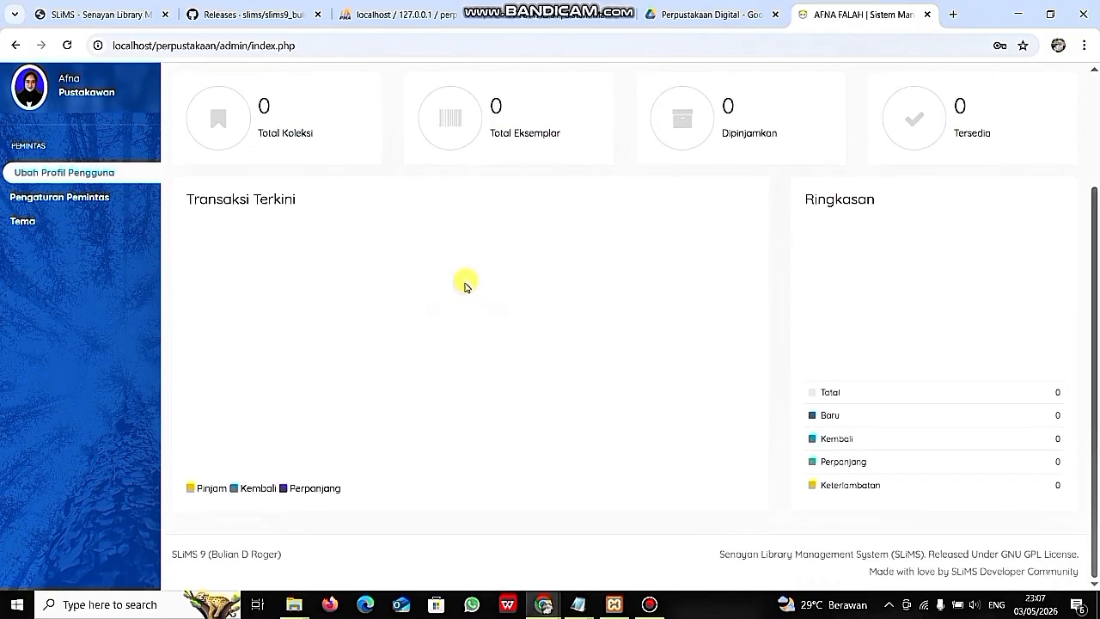
pyautogui.scroll(3, 465, 286)
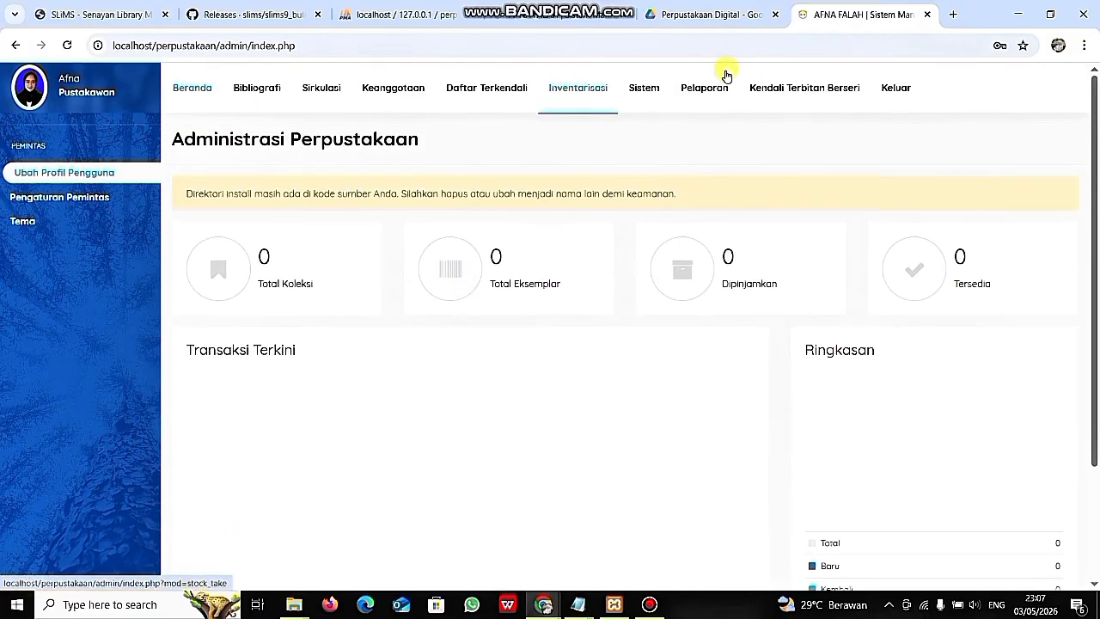
pyautogui.click(895, 89)
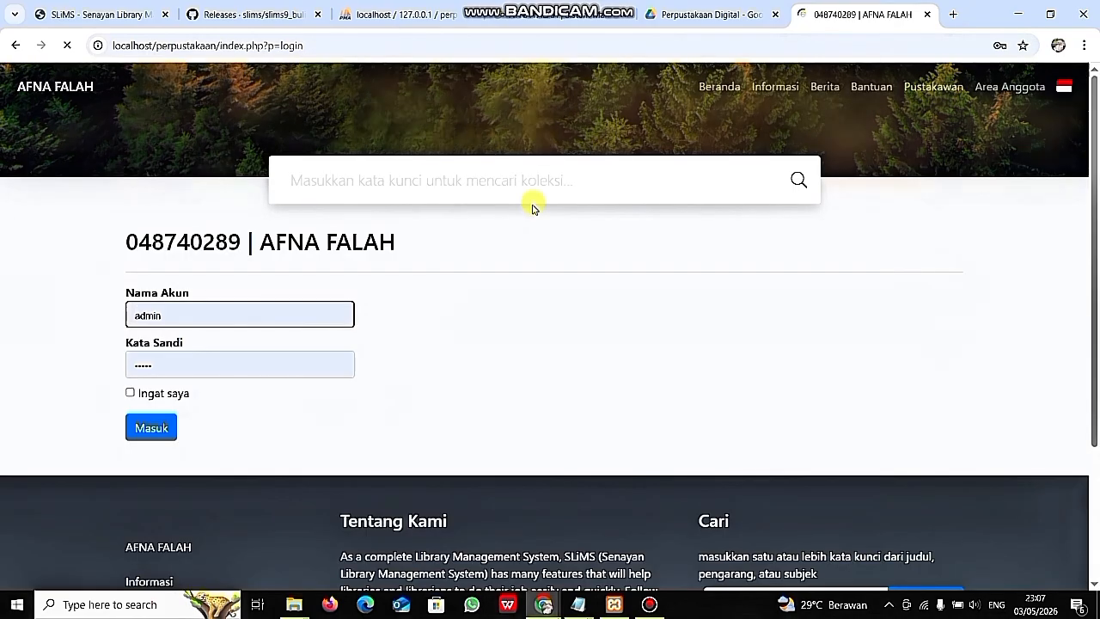
# - Sign in with the second librarian account's username and password, declining to save the password
pyautogui.click(211, 319)
pyautogui.press('BackSpace')
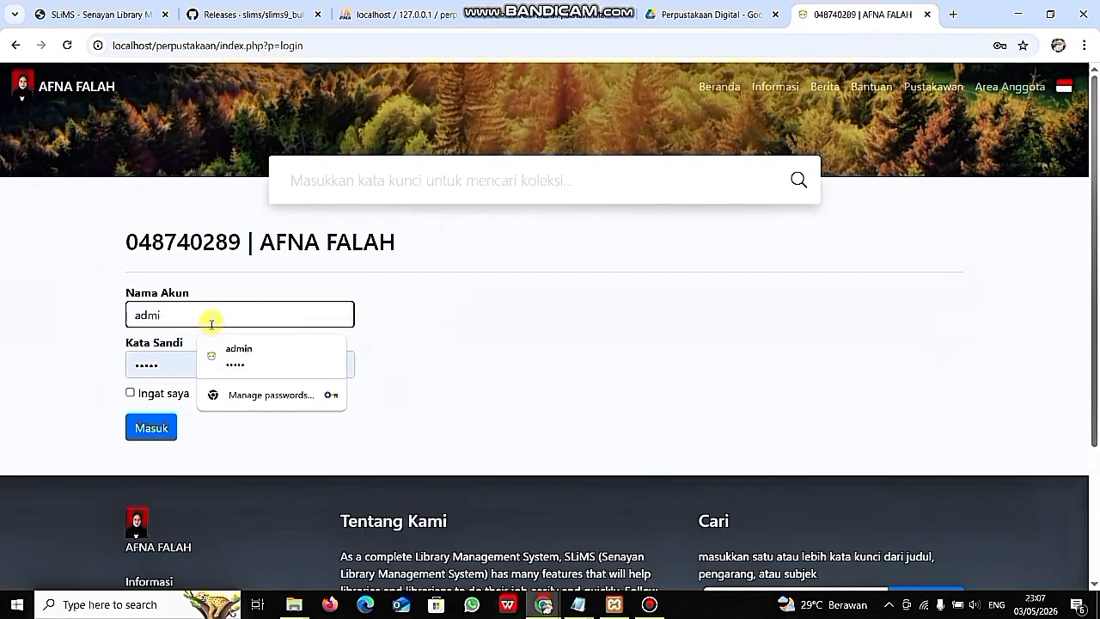
pyautogui.press('BackSpace')
pyautogui.press('BackSpace')
pyautogui.write('Fala')
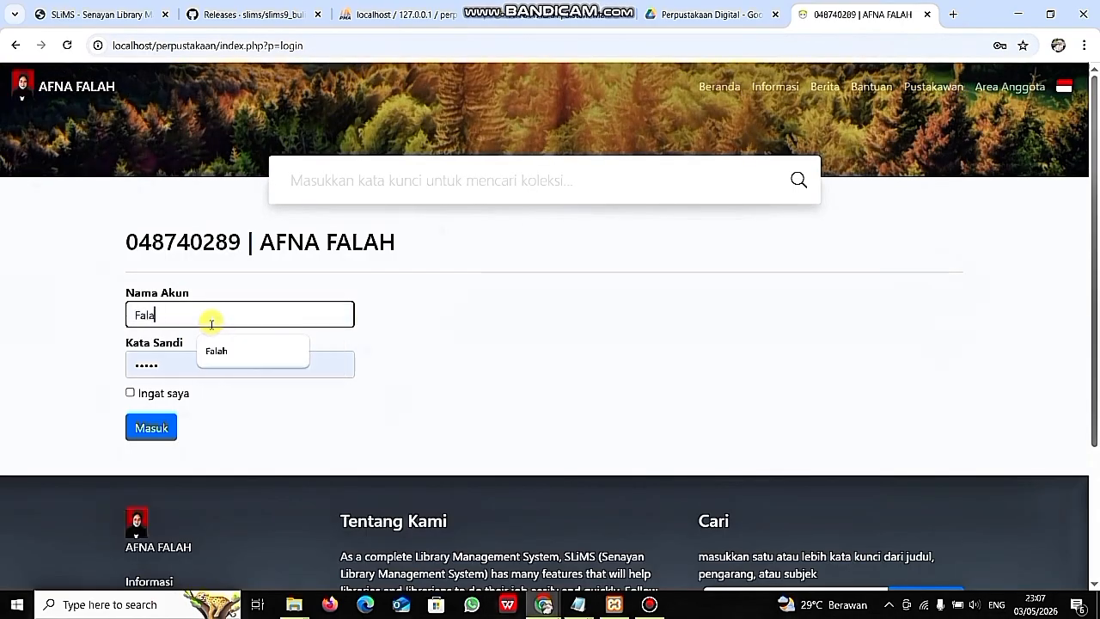
pyautogui.write('h')
pyautogui.click(185, 369)
pyautogui.press('BackSpace')
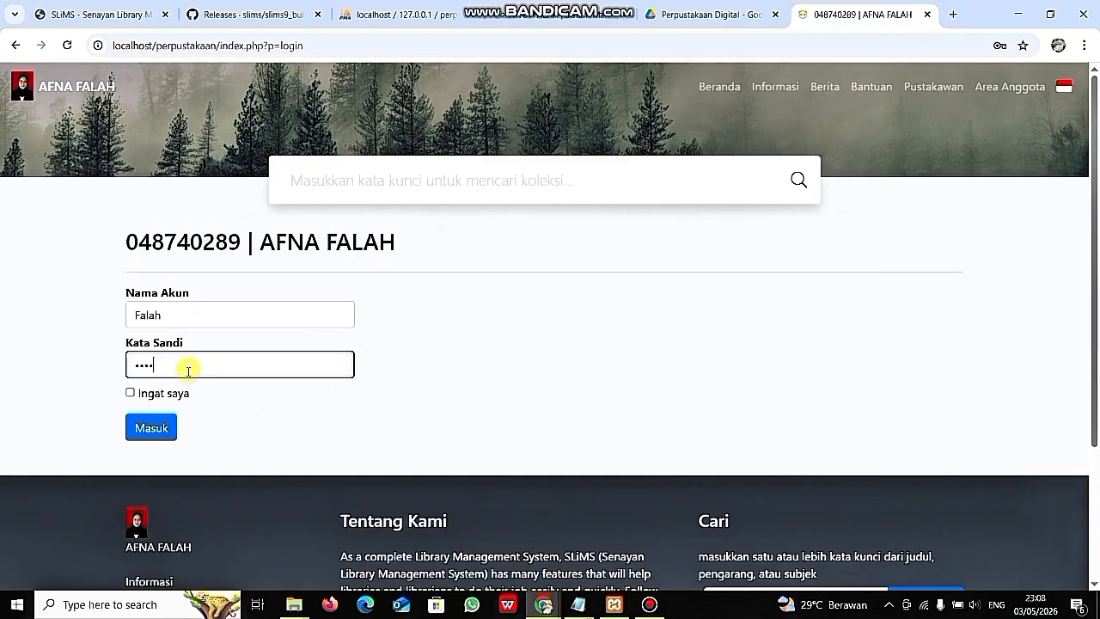
pyautogui.write('•••••')
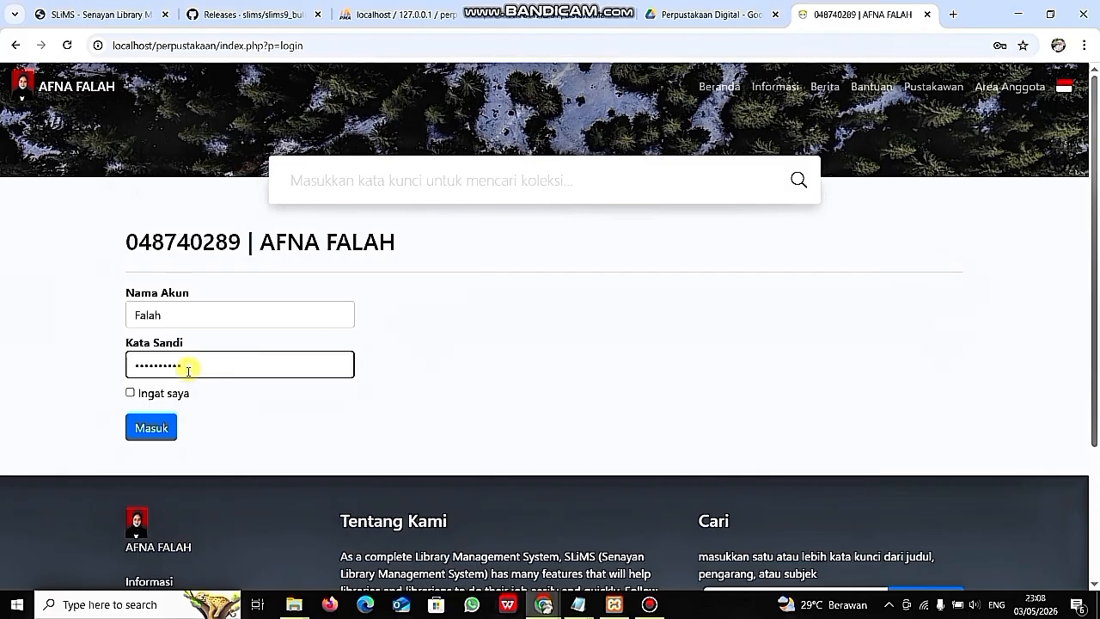
pyautogui.write('••')
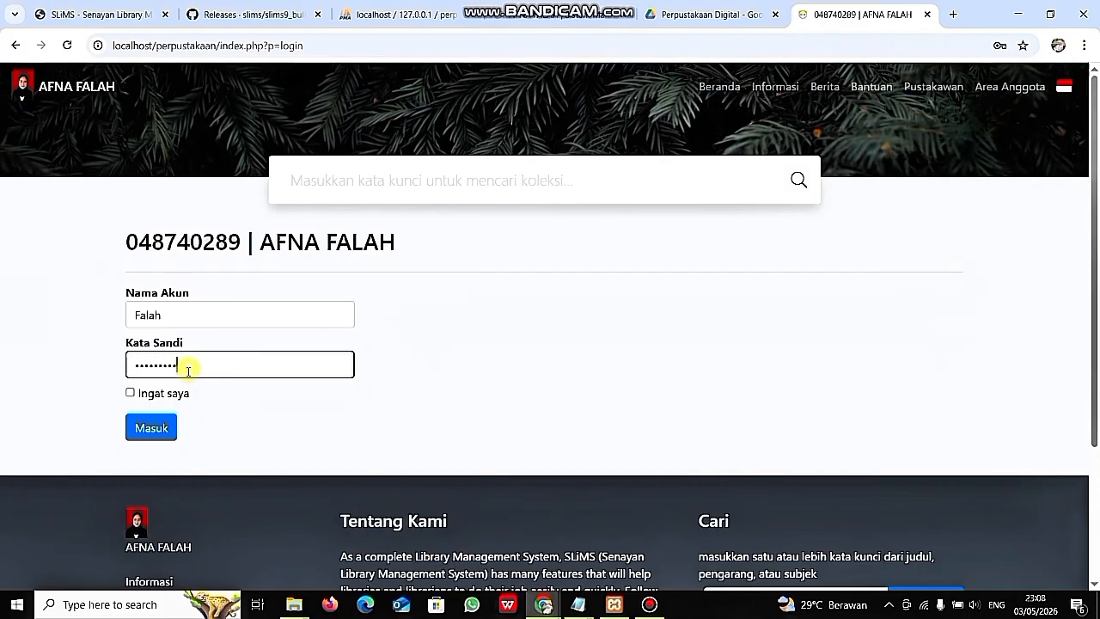
pyautogui.click(143, 436)
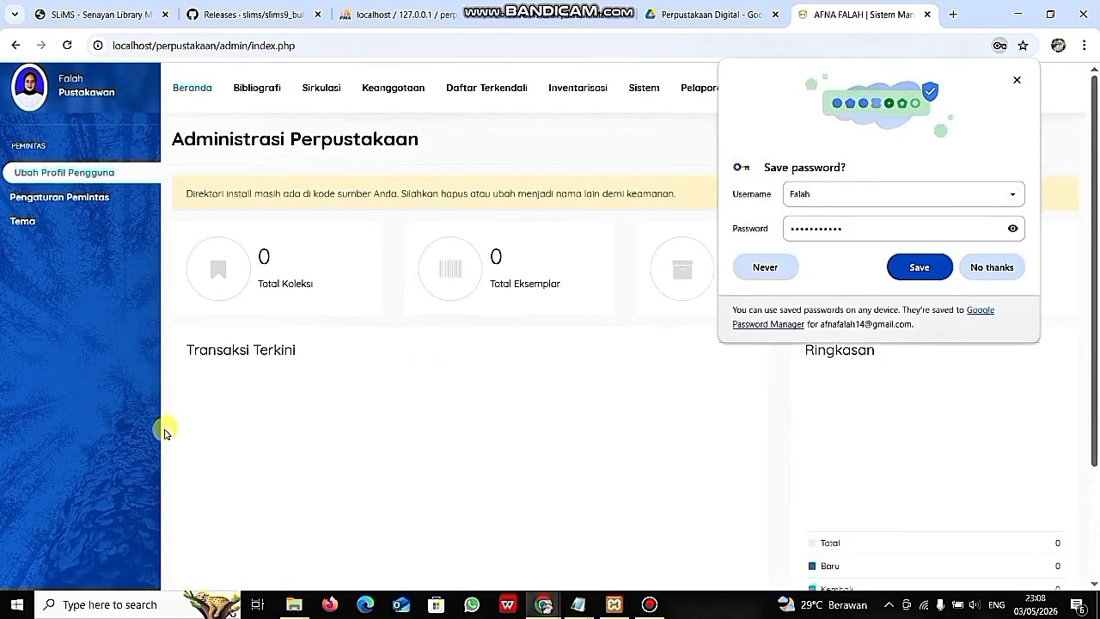
pyautogui.click(973, 268)
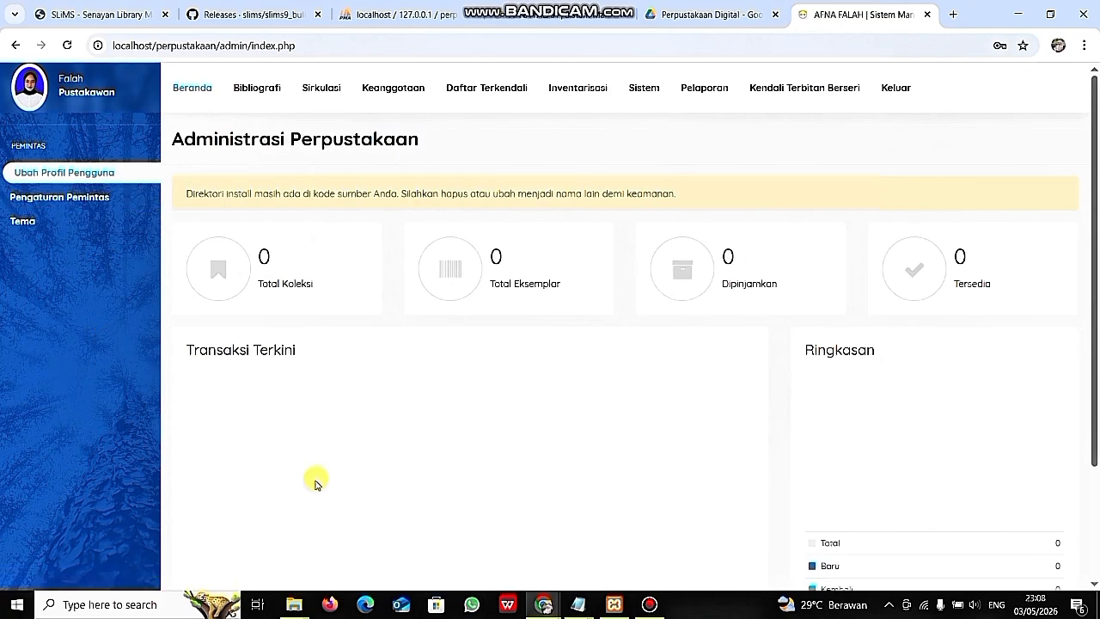
# - Look over the second librarian's dashboard, then log out via Keluar from the other SLiMS tab
pyautogui.scroll(-2, 315, 483)
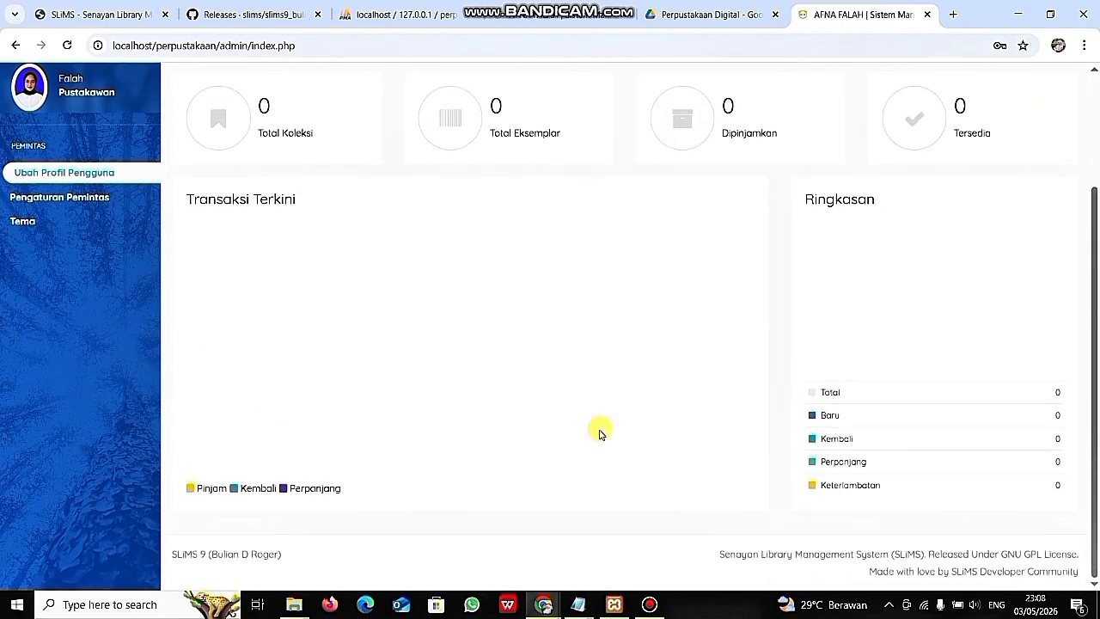
pyautogui.scroll(2, 599, 429)
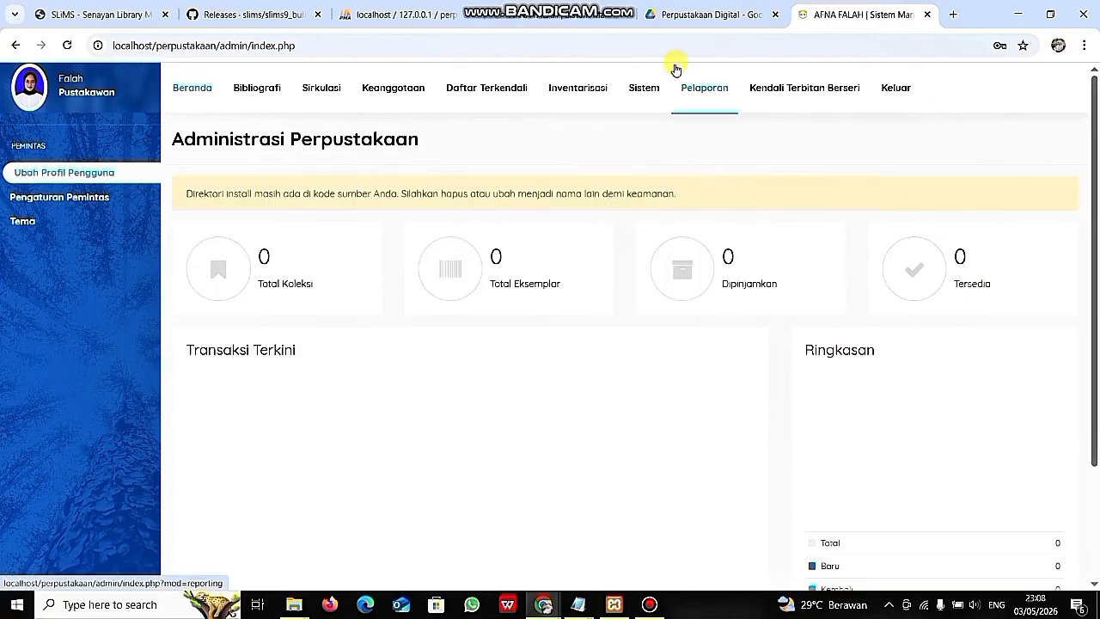
pyautogui.click(568, 19)
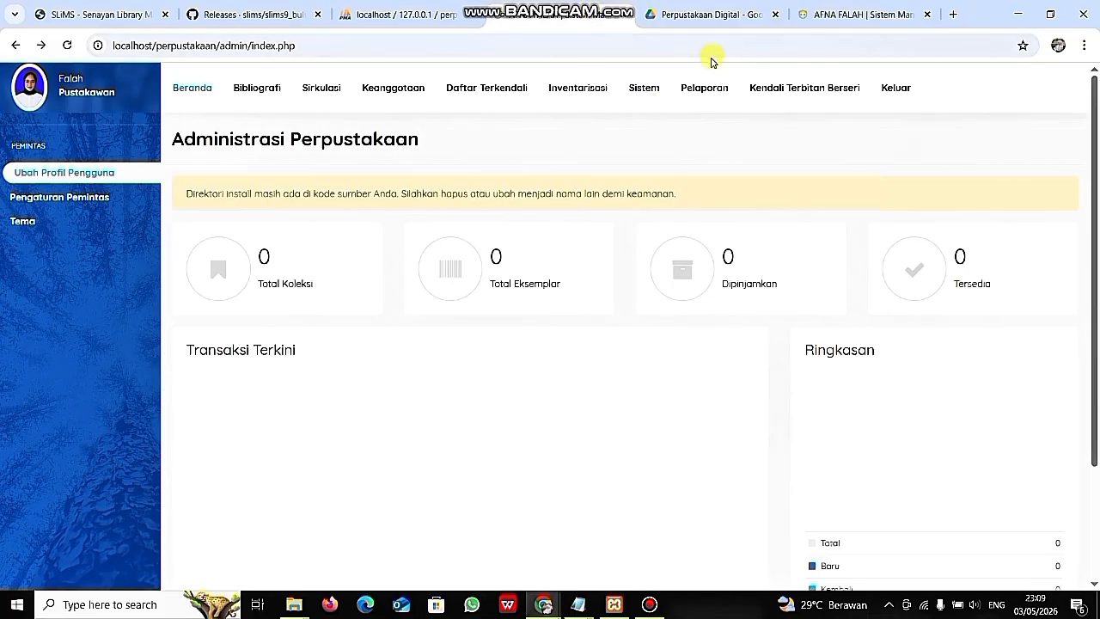
pyautogui.click(901, 89)
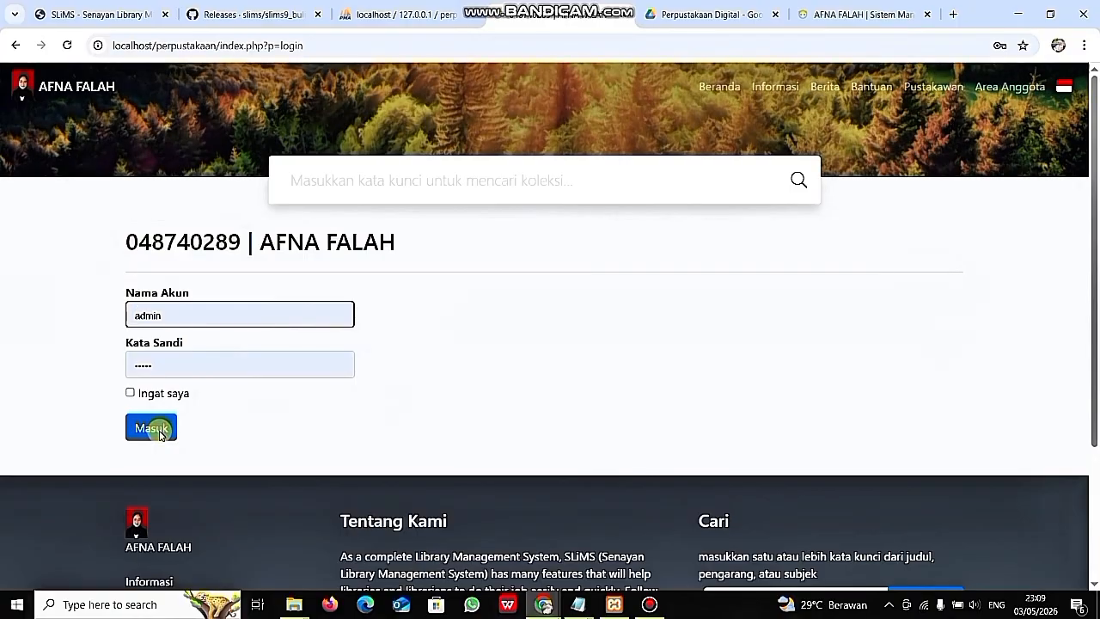
# - Log in as administrator, dismiss the password breach warning, and view Sistem > Lingkungan Sistem (v9.7.2, PHP 8.2.12)
pyautogui.click(157, 430)
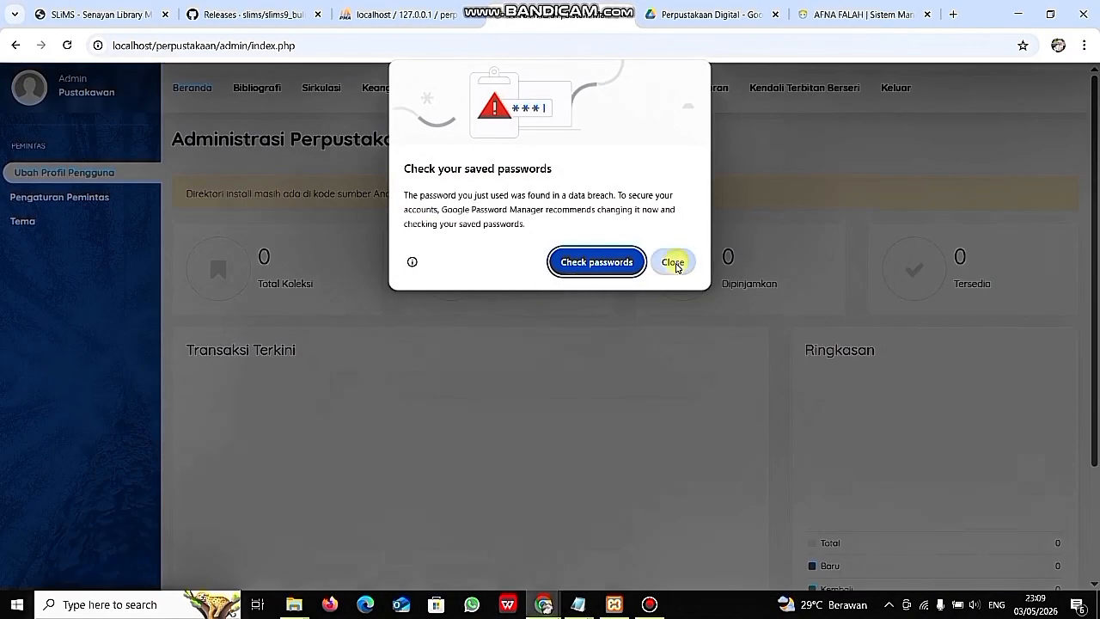
pyautogui.click(674, 263)
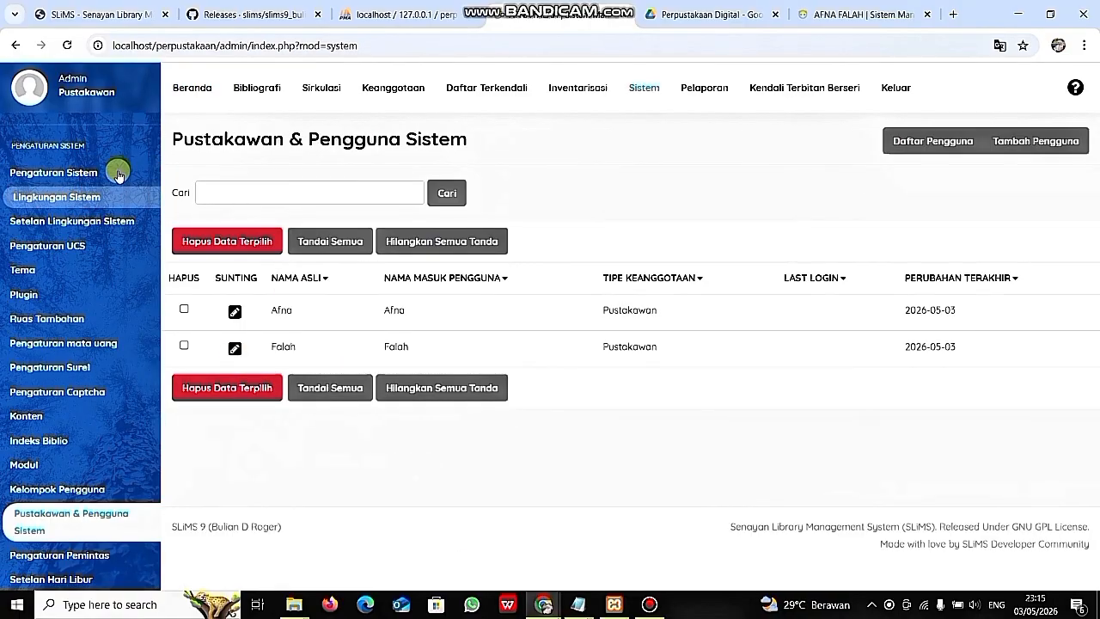
pyautogui.click(84, 199)
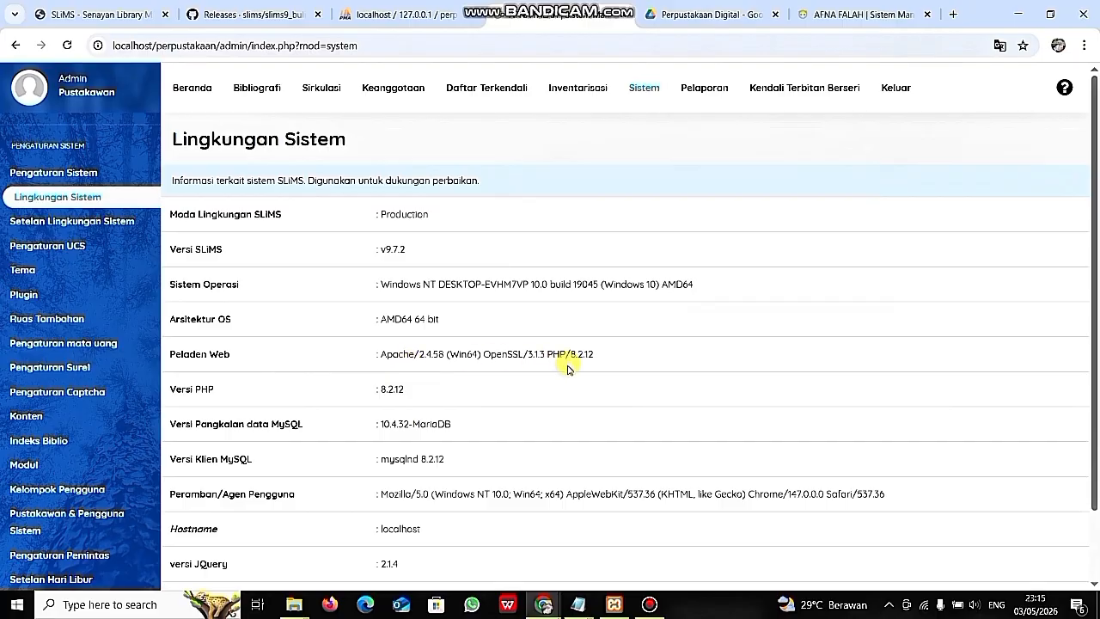
# - Check the Setelan Lingkungan Sistem page, then go on to the Tema theme settings page
pyautogui.scroll(-1, 349, 382)
pyautogui.scroll(1, 359, 379)
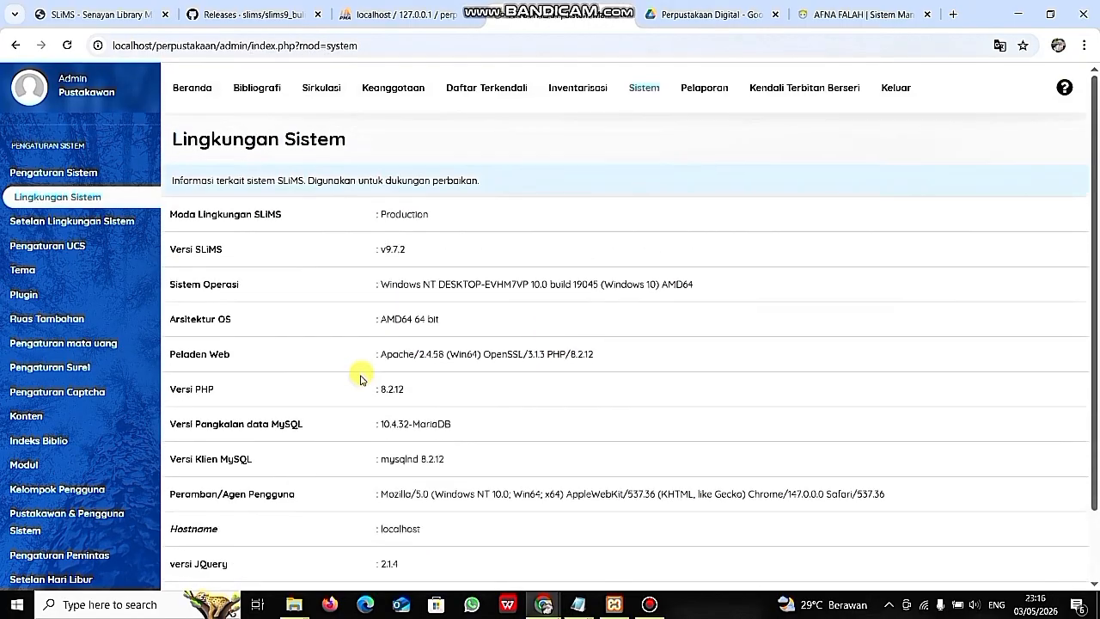
pyautogui.scroll(-1, 361, 379)
pyautogui.scroll(1, 361, 379)
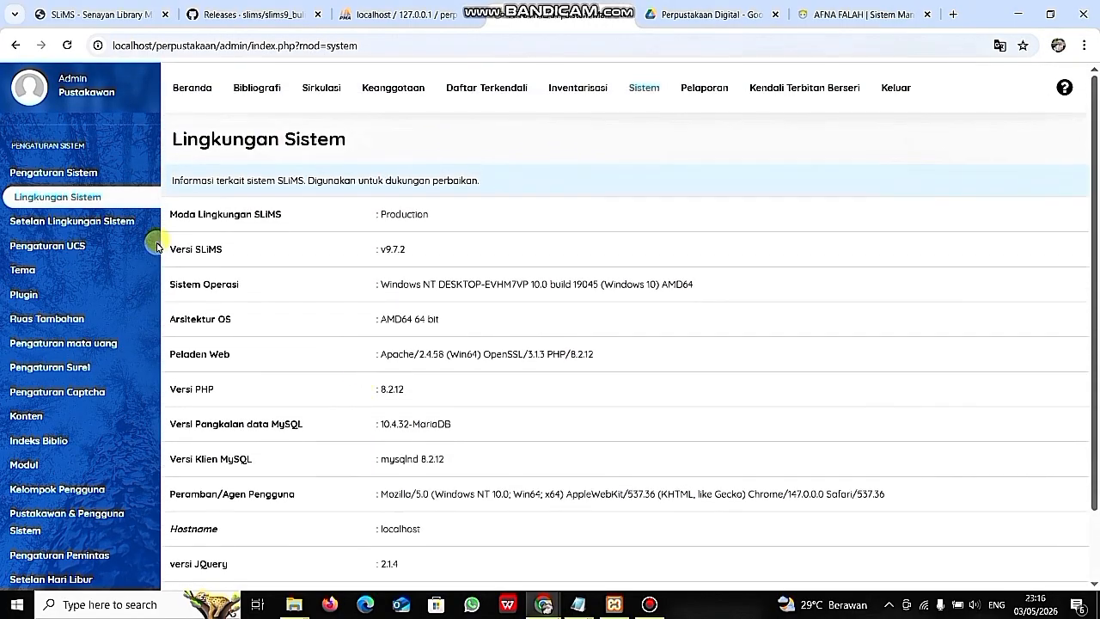
pyautogui.click(103, 223)
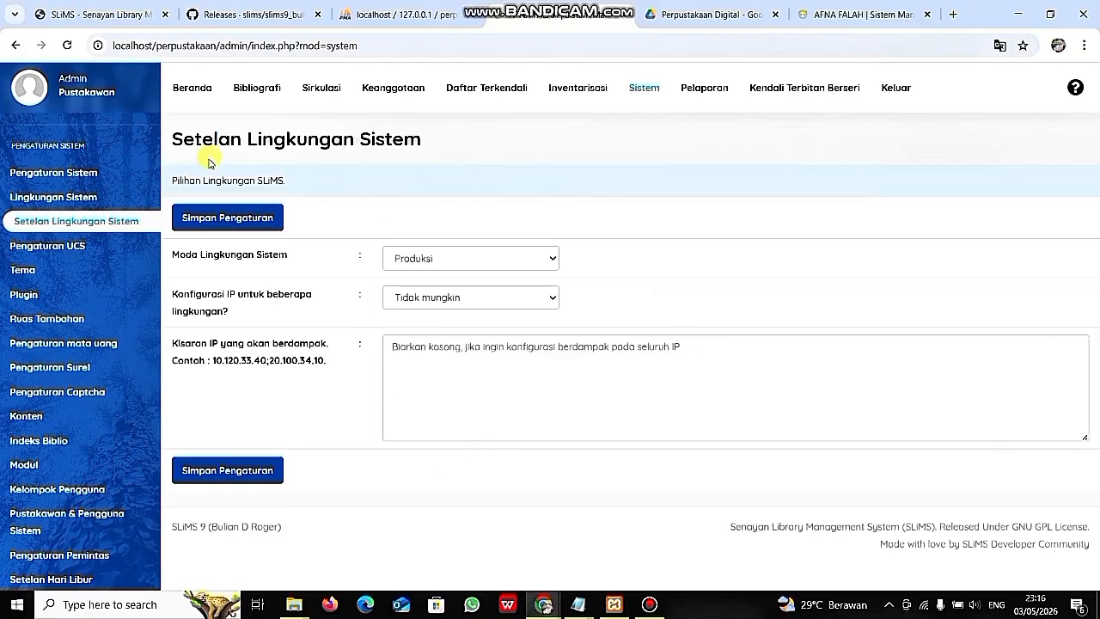
pyautogui.click(83, 274)
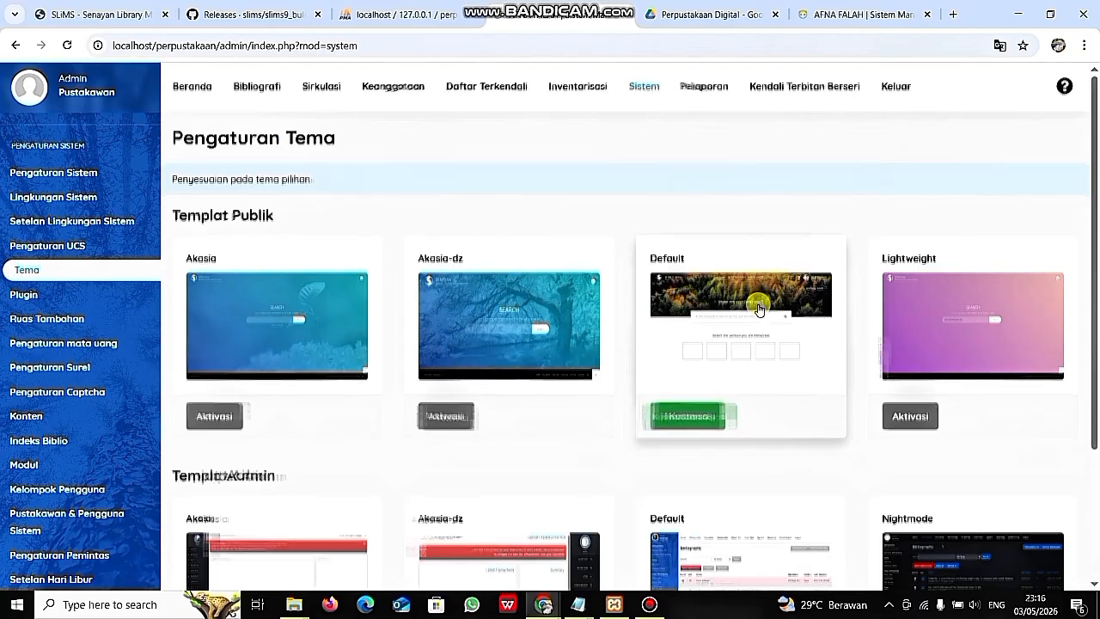
# - Scroll through the Templat Publik and Templat Admin cards, both using Default, and return to top
pyautogui.scroll(-2, 756, 308)
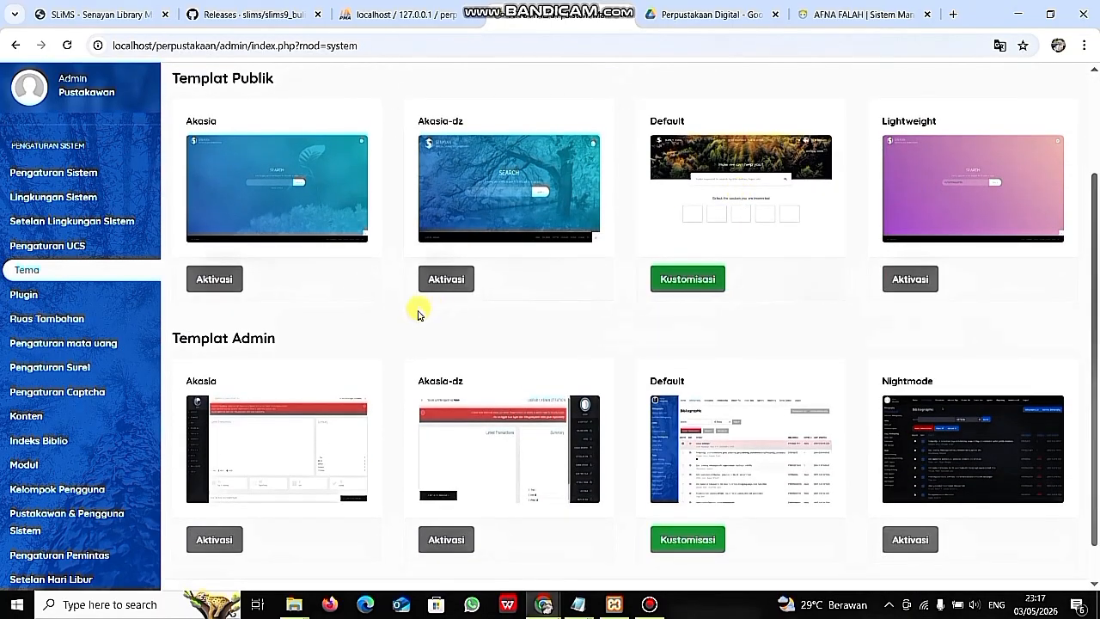
pyautogui.scroll(-1, 271, 341)
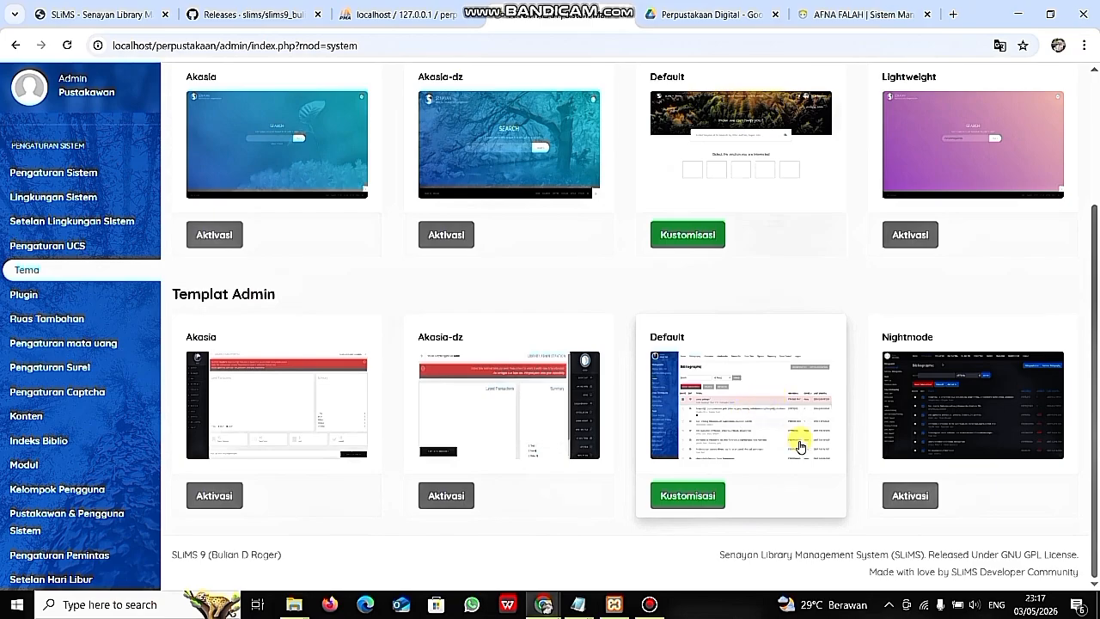
pyautogui.scroll(3, 799, 446)
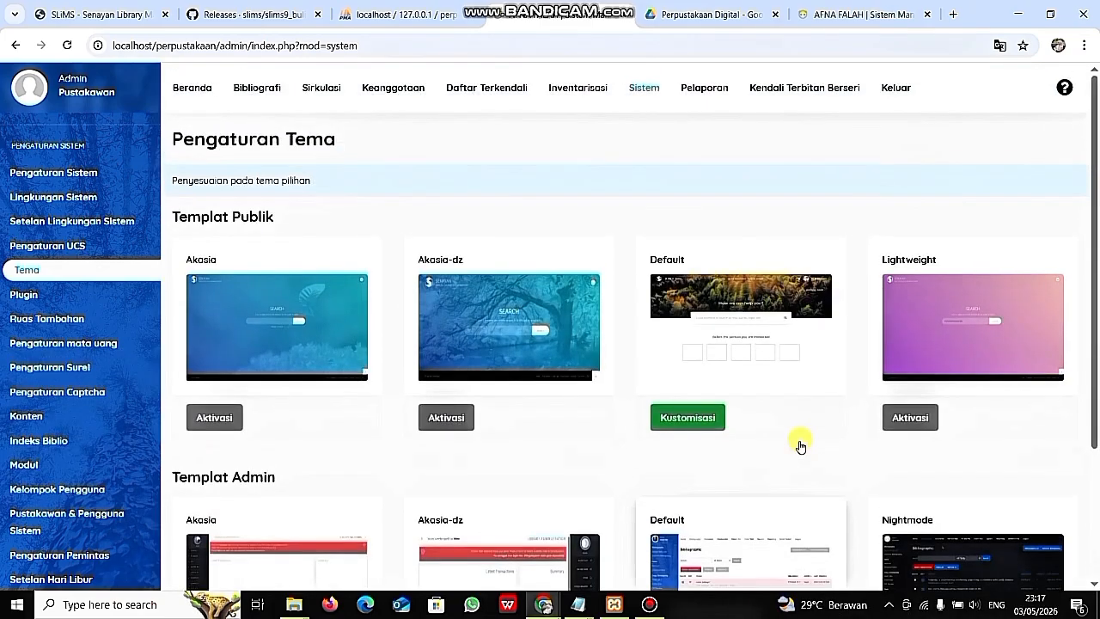
# - Page through the Tema, Ruas Tambahan, currency, Surel, Captcha and Konten settings pages
pyautogui.click(133, 271)
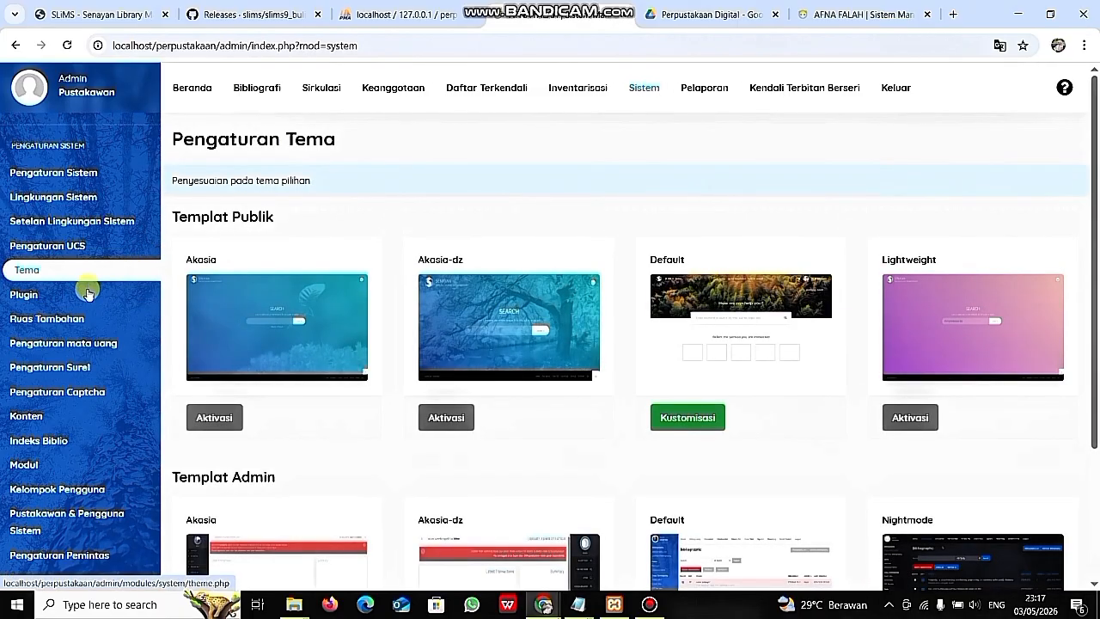
pyautogui.click(92, 319)
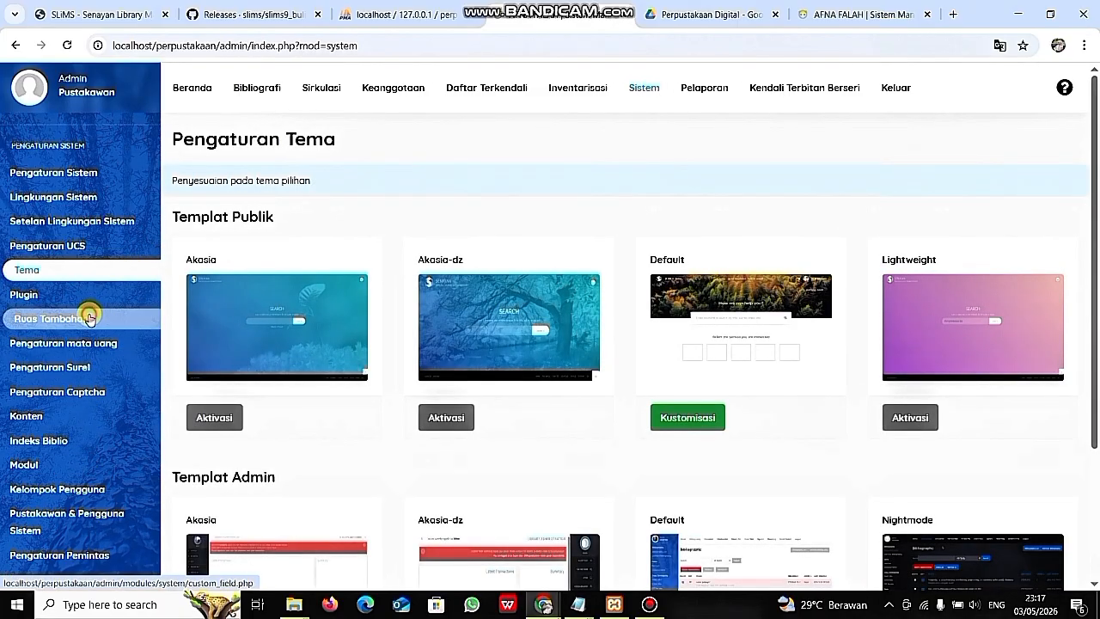
pyautogui.click(89, 346)
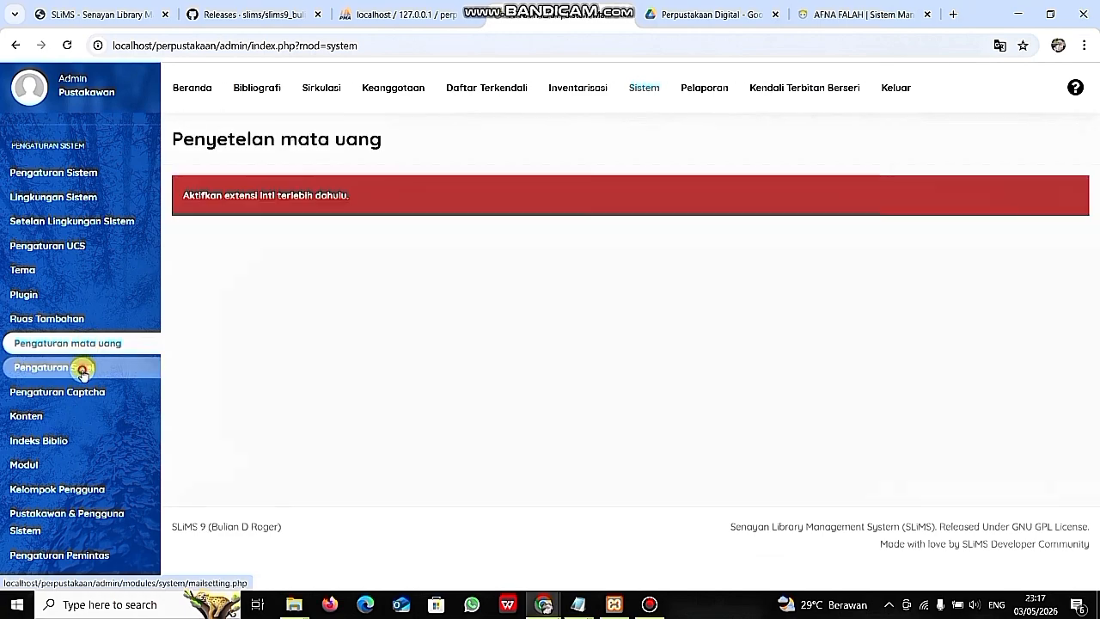
pyautogui.click(81, 366)
pyautogui.click(81, 393)
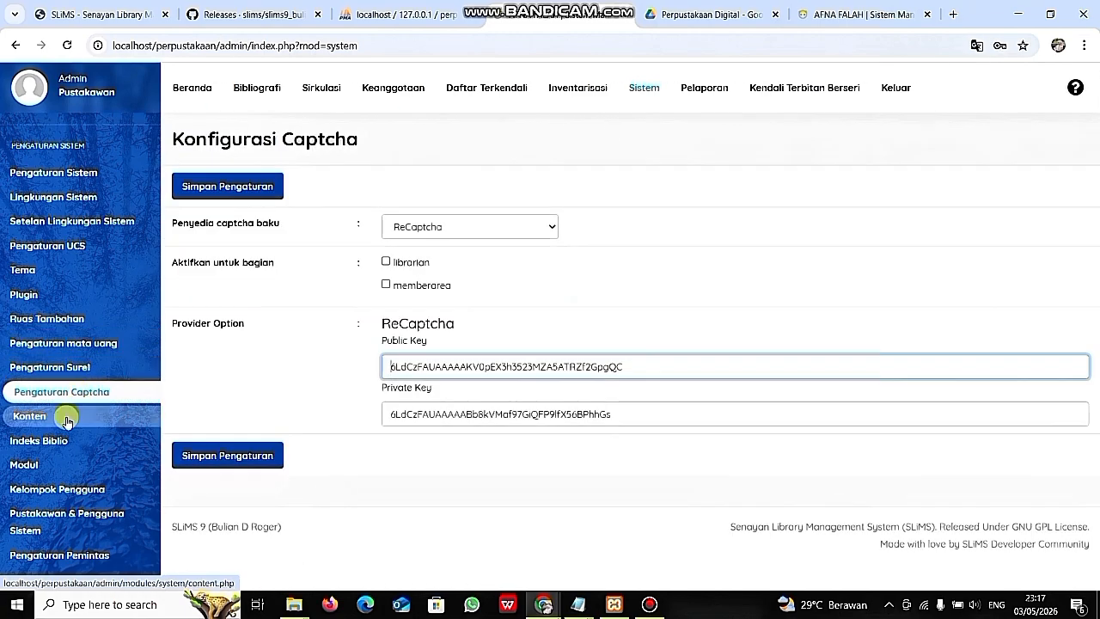
pyautogui.click(67, 416)
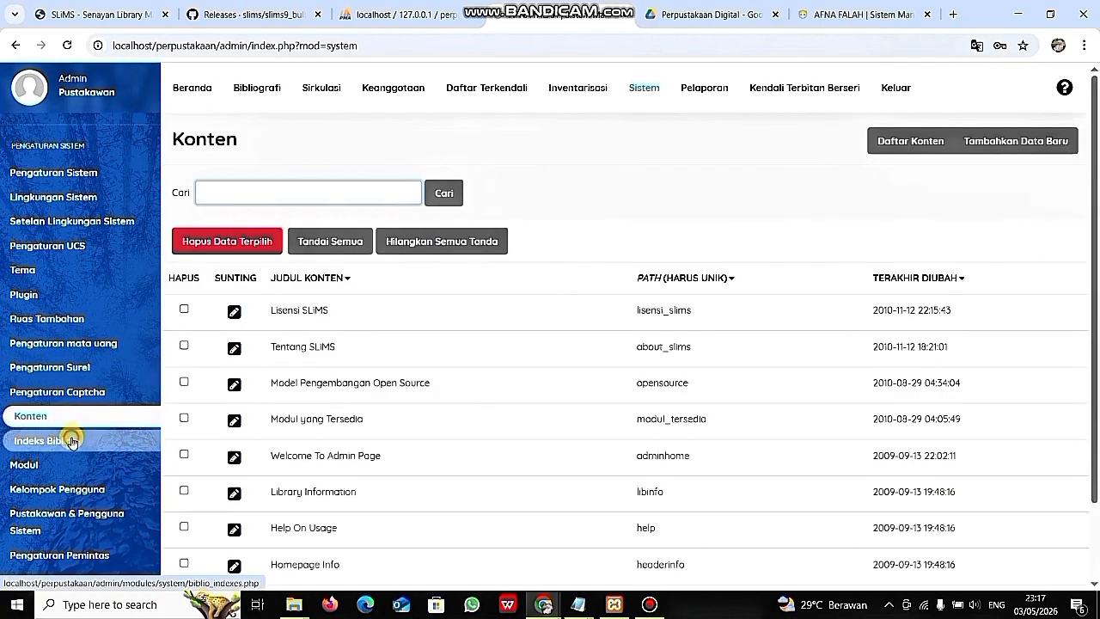
# - Continue through Indeks Biblio, Modul and Kelompok Pengguna, which lists the Pengolahan and Sirkulasi groups
pyautogui.click(71, 440)
pyautogui.click(65, 466)
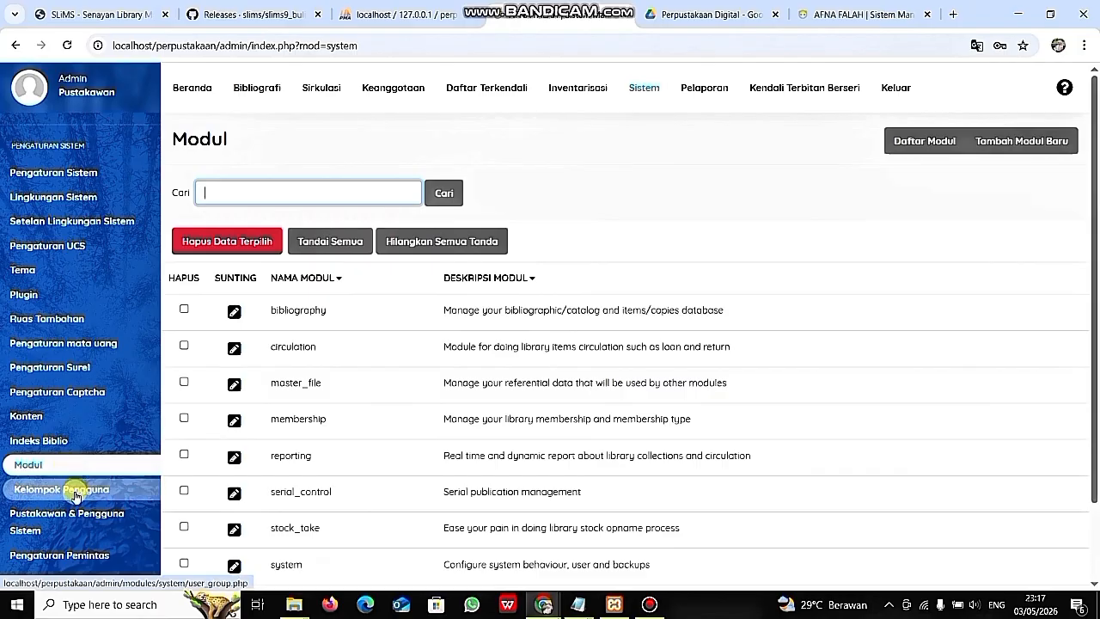
pyautogui.click(74, 488)
pyautogui.scroll(-1, 74, 489)
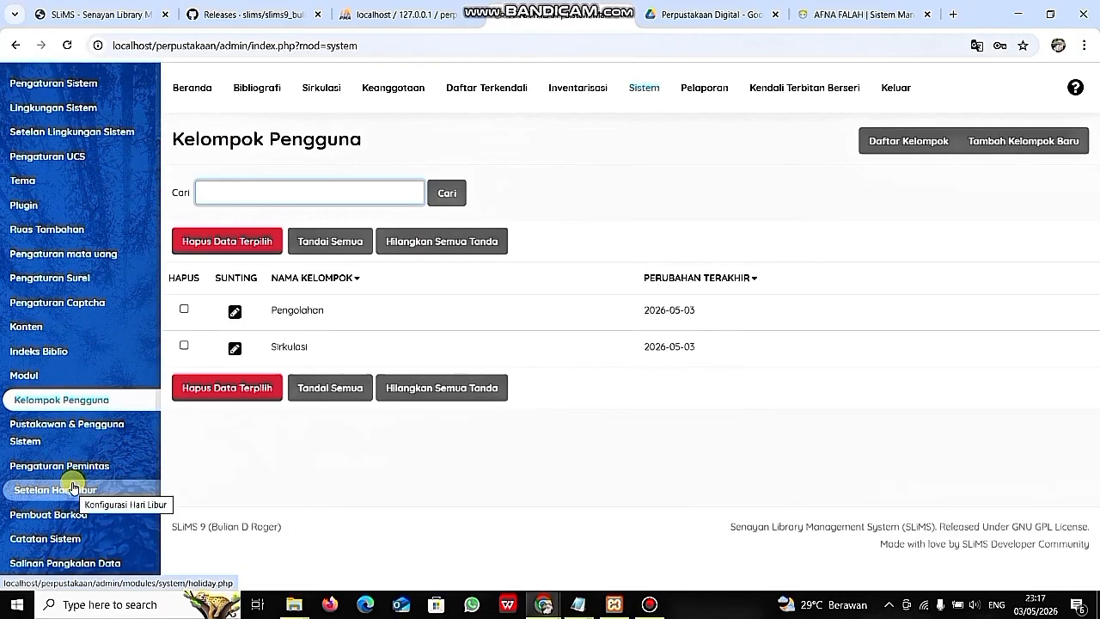
pyautogui.click(73, 489)
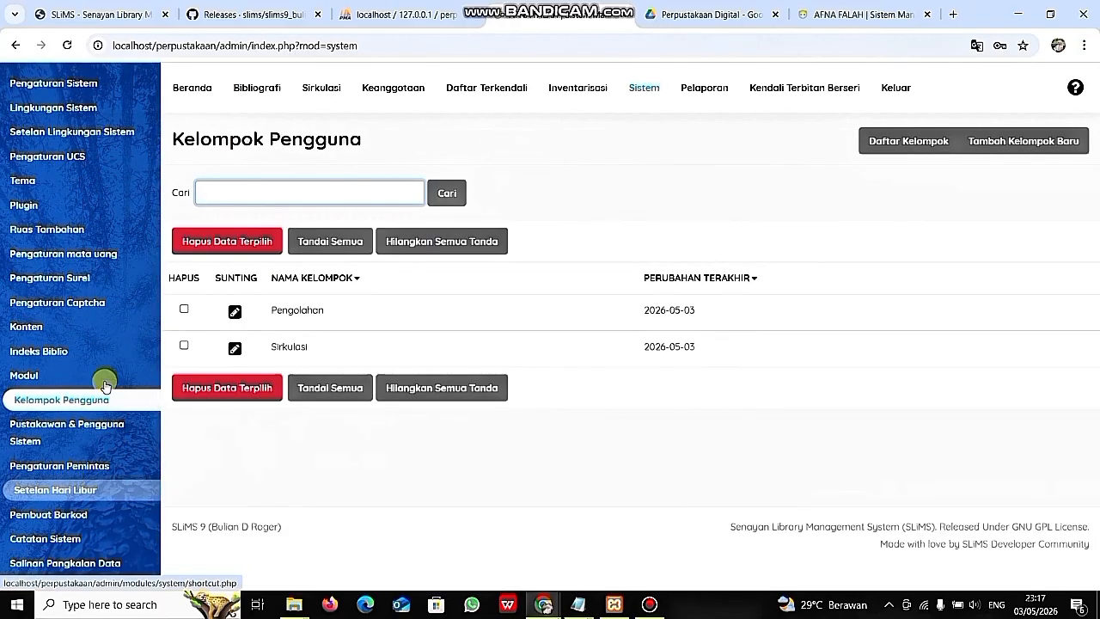
pyautogui.scroll(1, 104, 384)
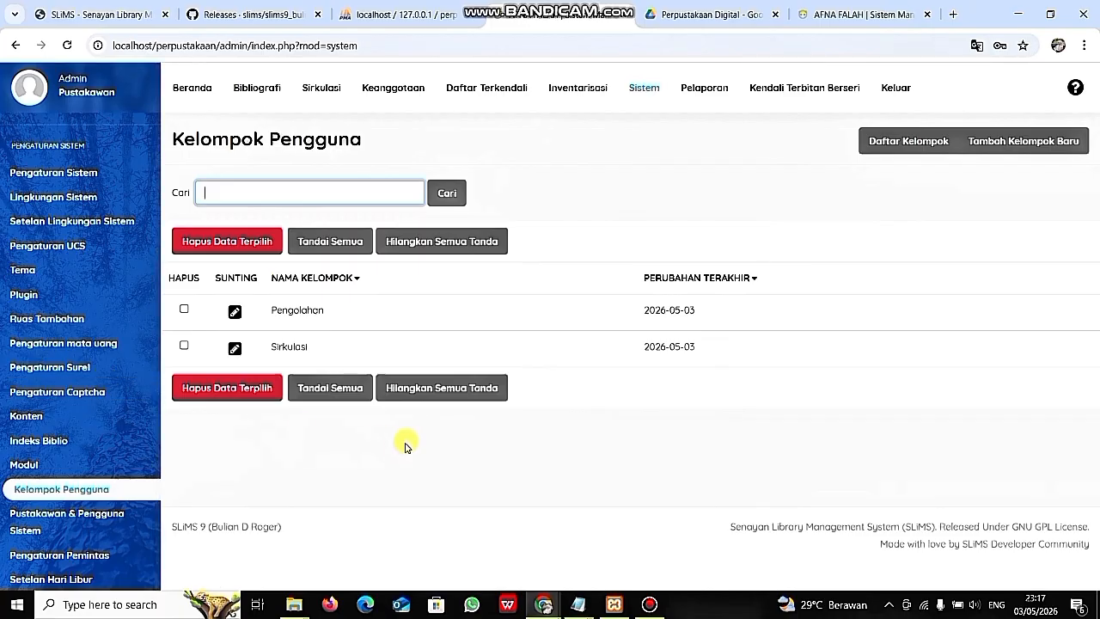